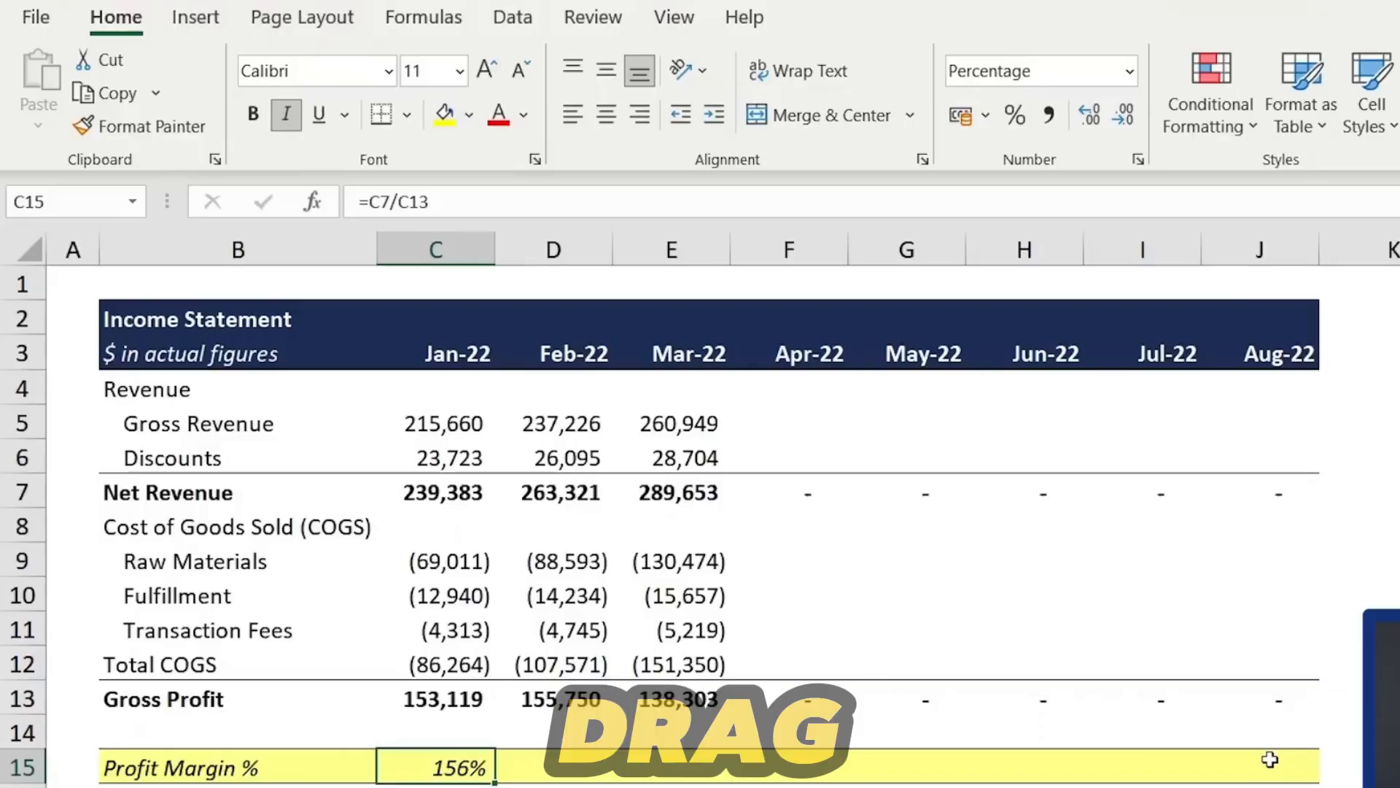
- Fill the January profit margin formula across the Profit Margin % row through August
key(shift+Right)
key(shift+Right)
key(shift+Right)
key(shift+Right)
key(shift+Right)
key(shift+Right)
key(shift+Right)
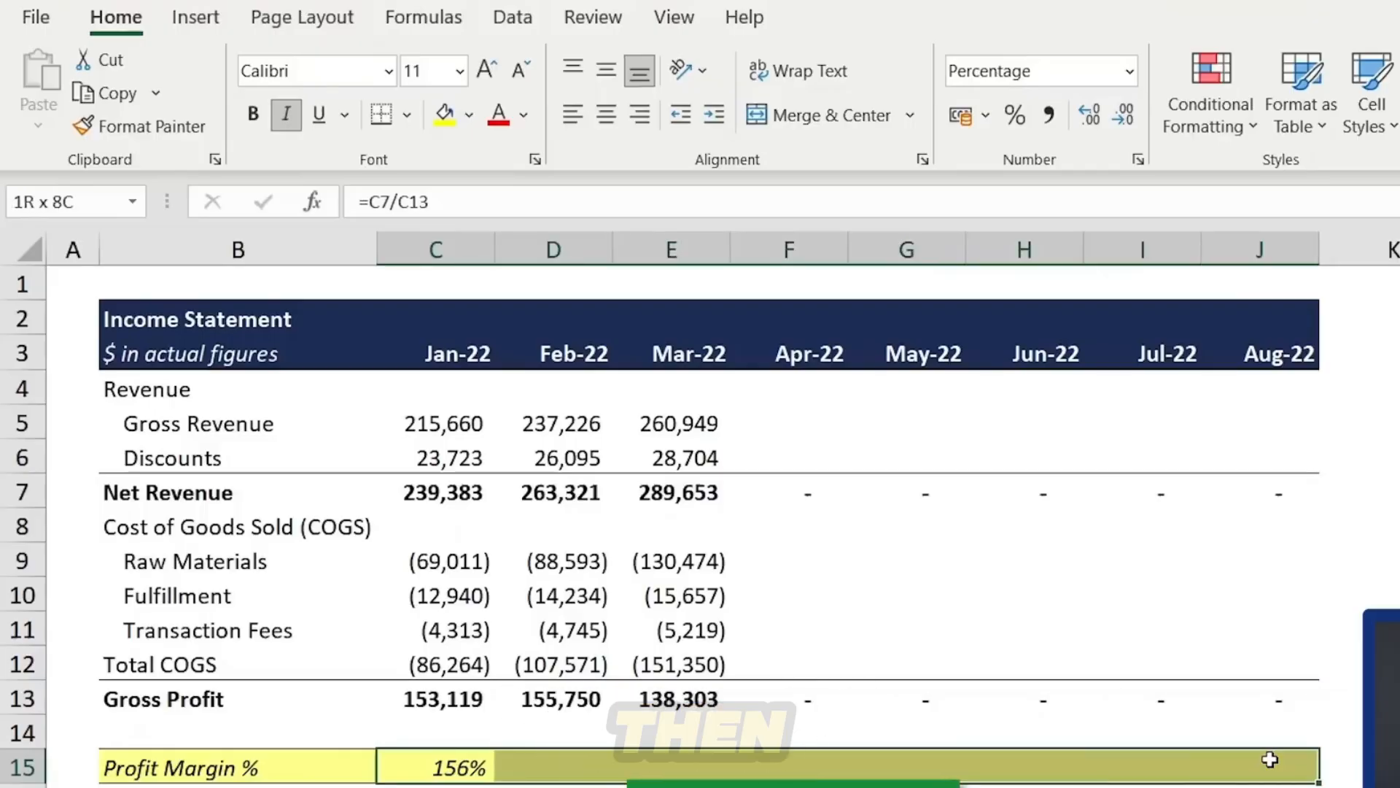
key(ctrl+r)
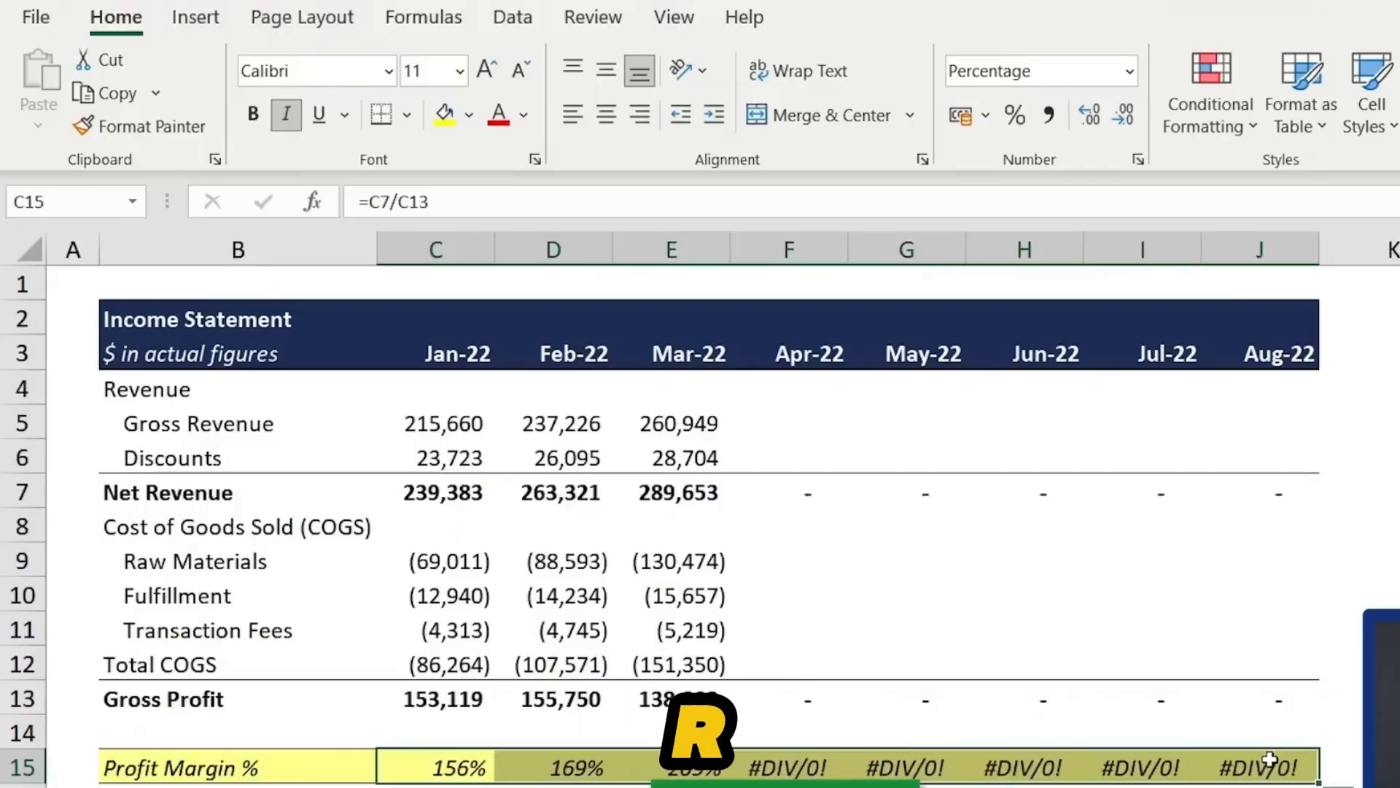
- Wrap the January profit margin formula in IFERROR so errors show blank: =IFERROR(C7/C13,"")
key(Right)
key(Right)
key(Right)
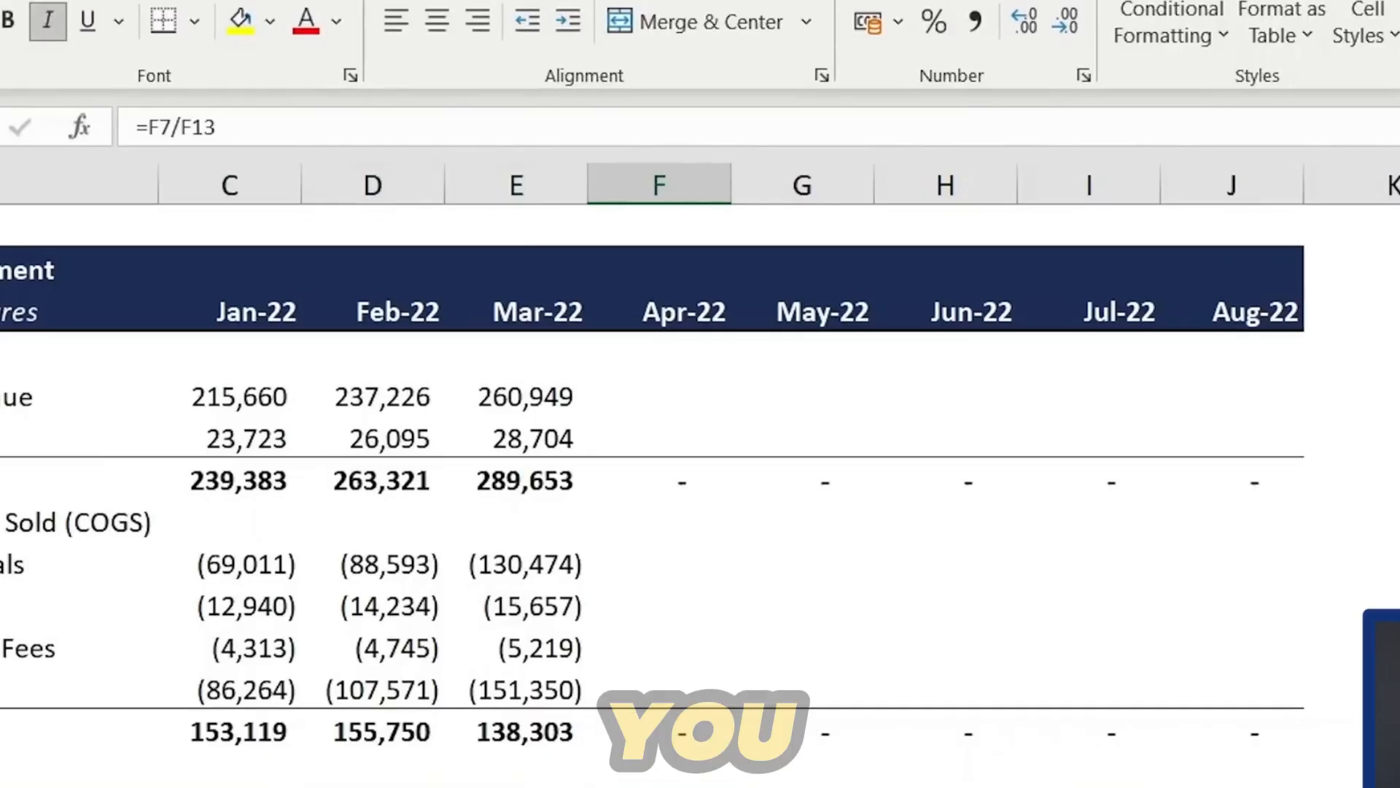
key(Right)
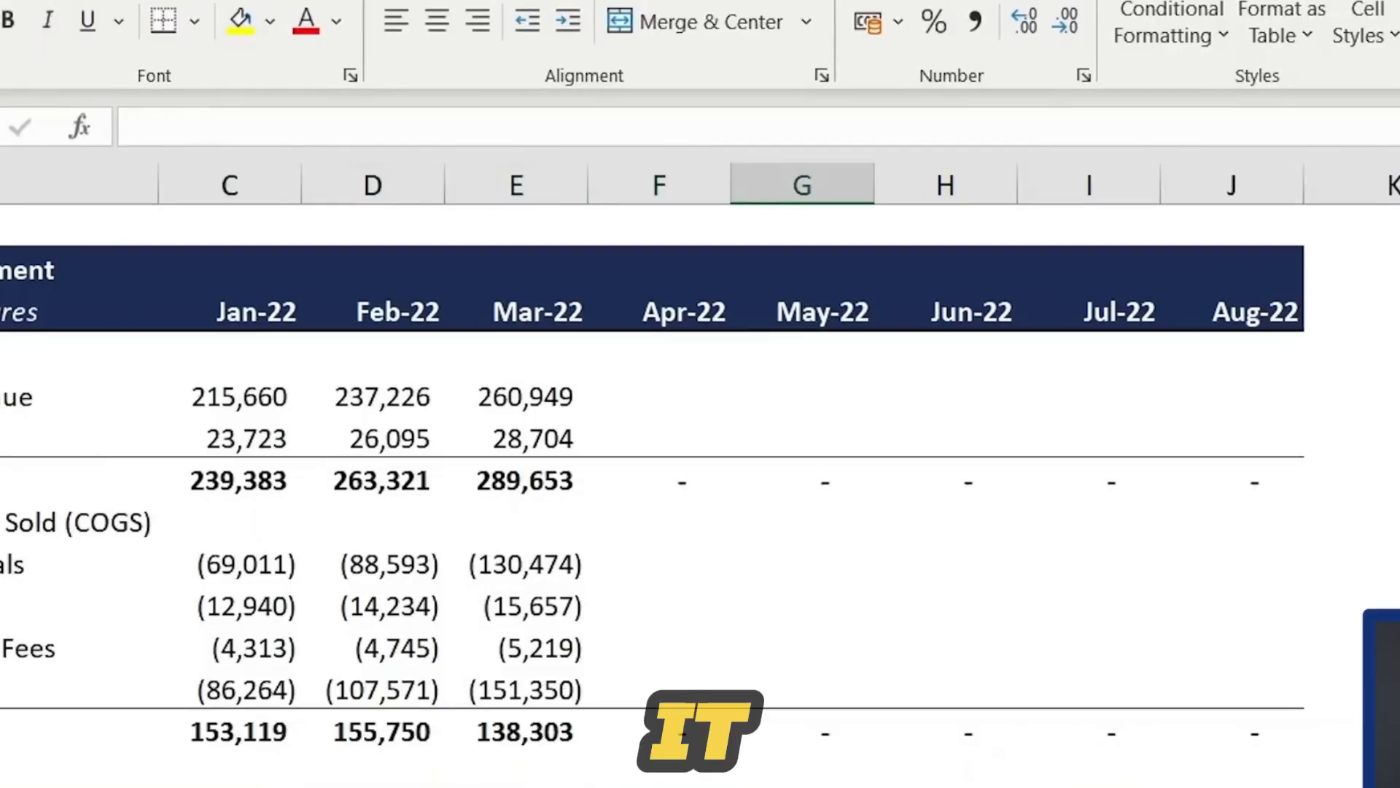
key(ctrl+Left)
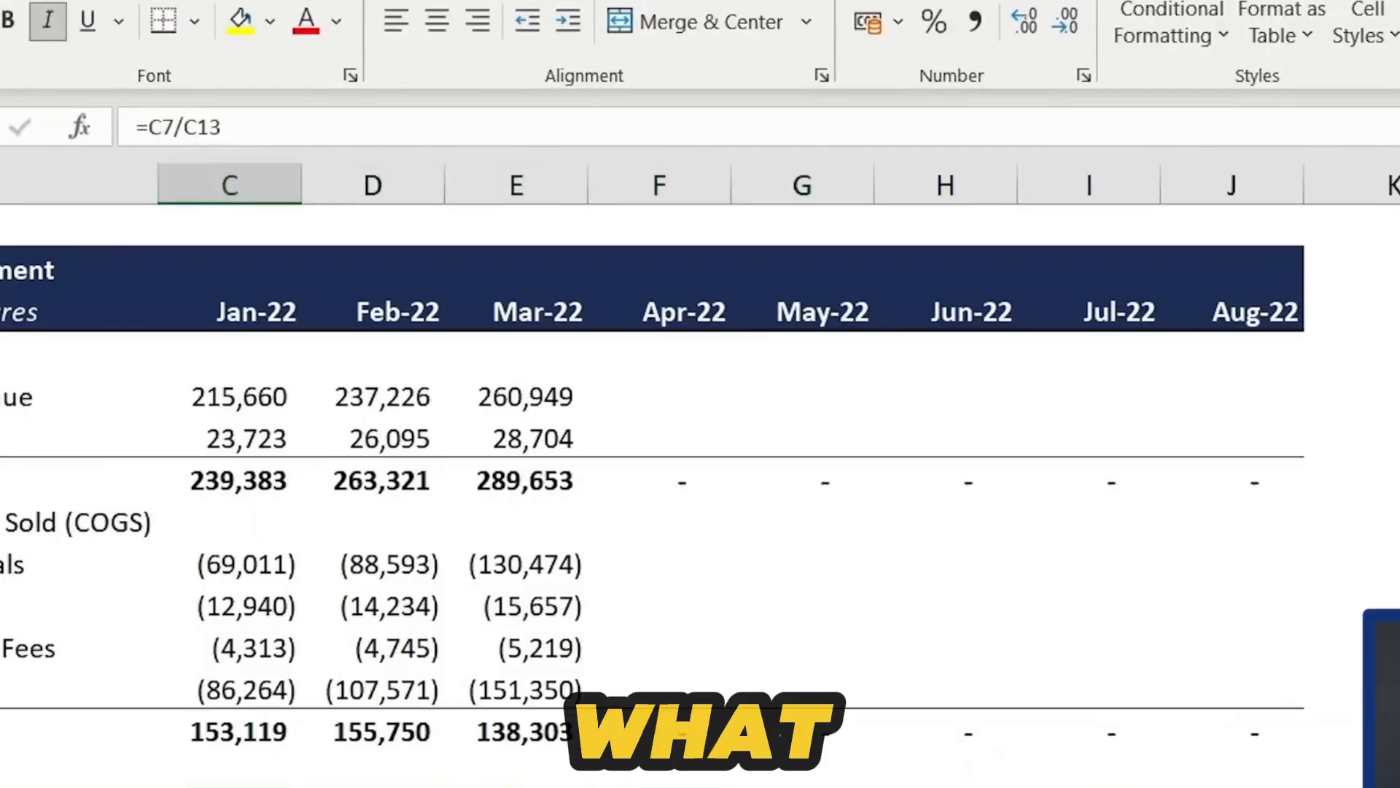
click(121, 131)
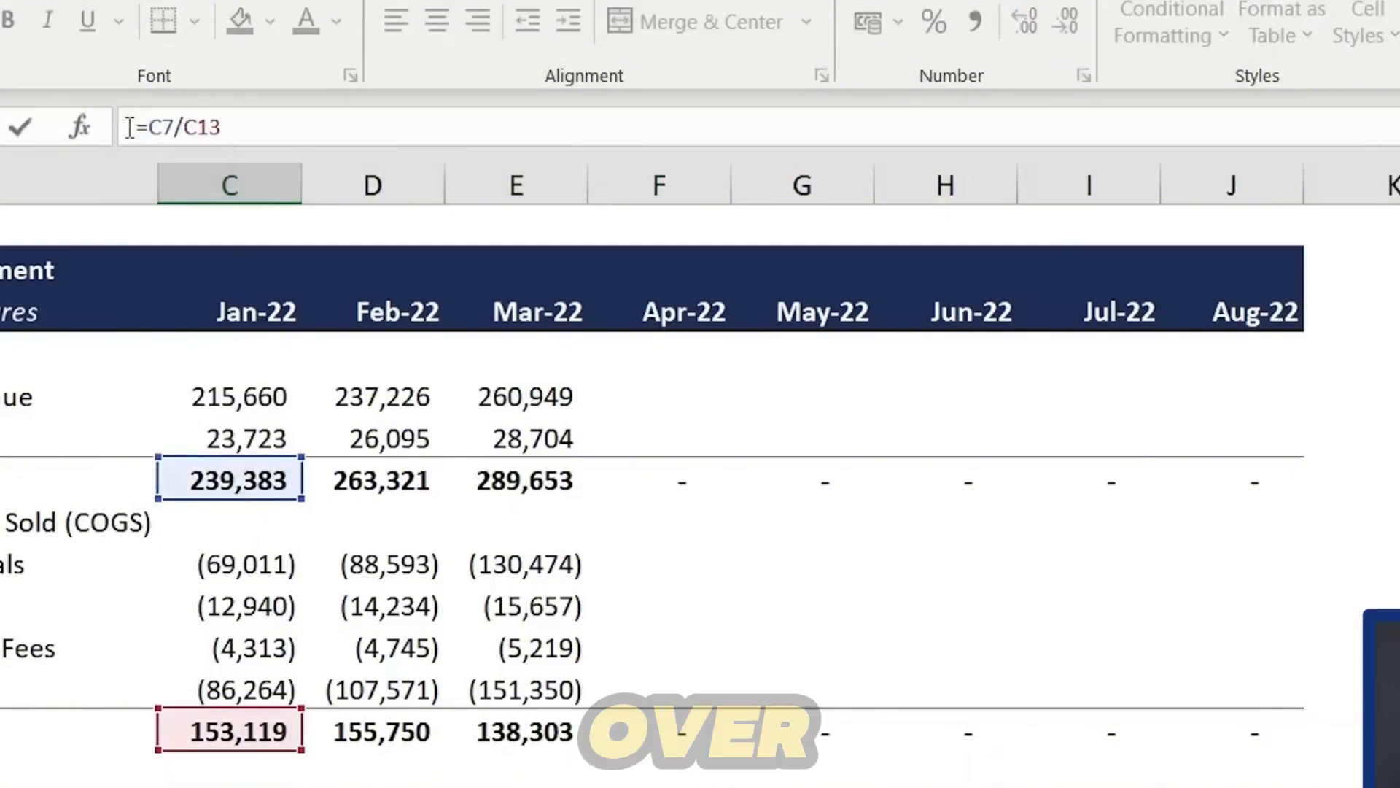
text(iferr)
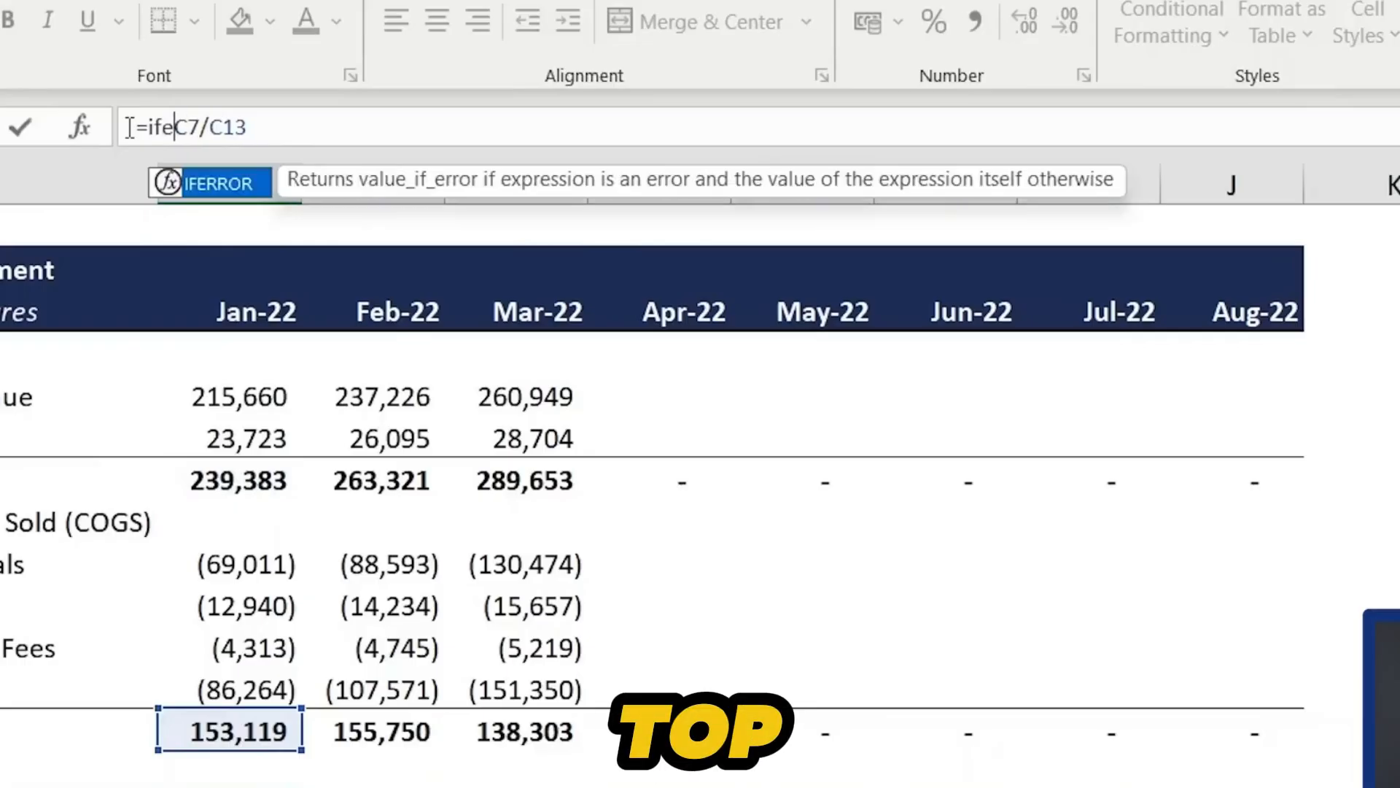
key(Tab)
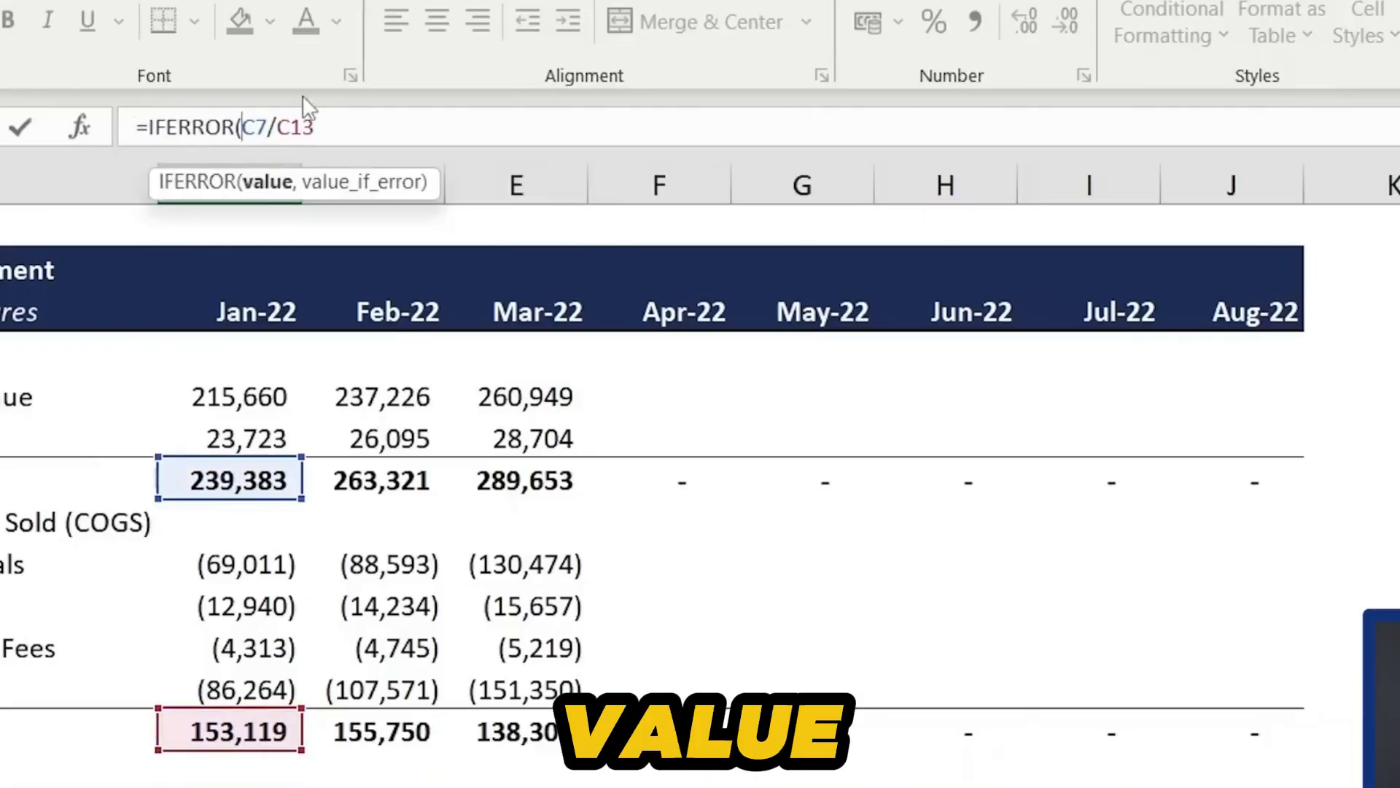
click(346, 133)
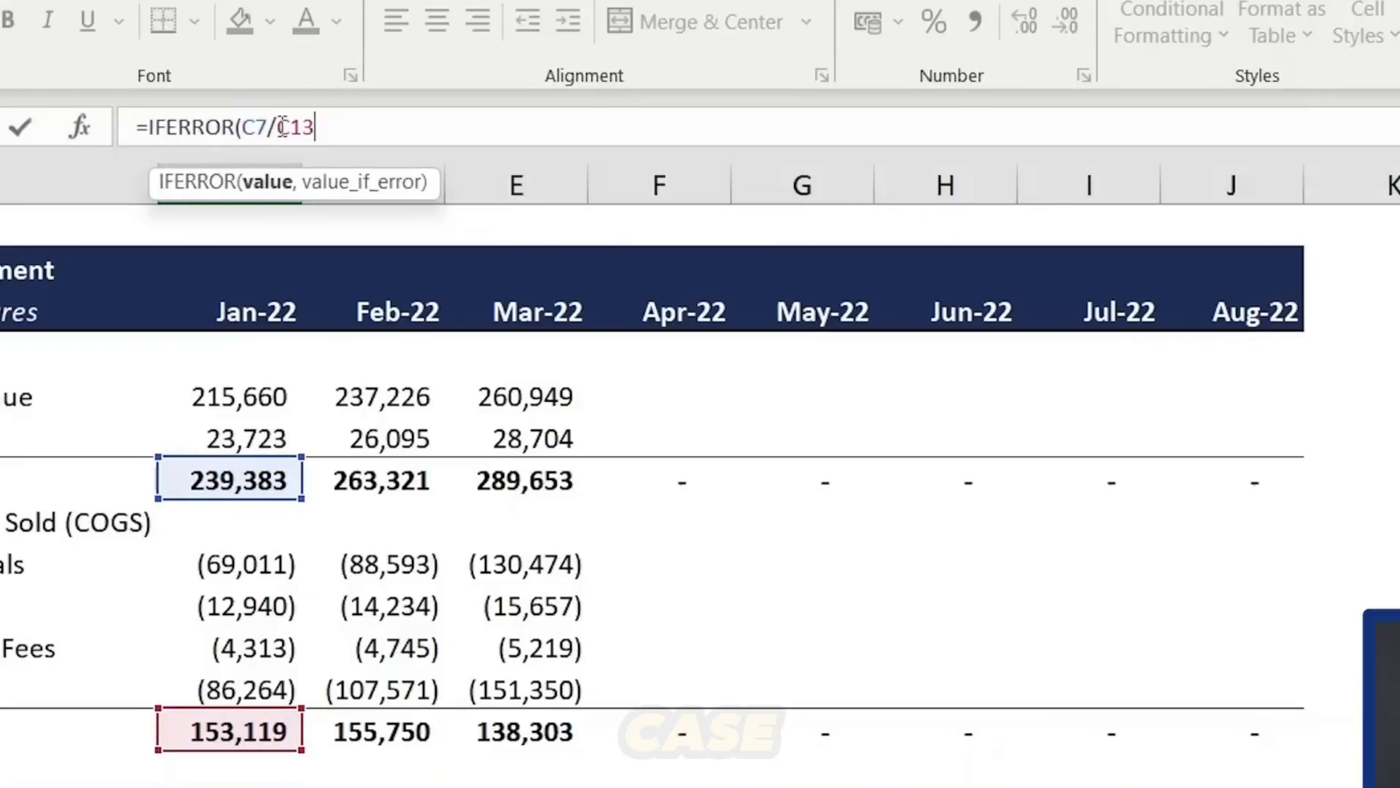
text(,)
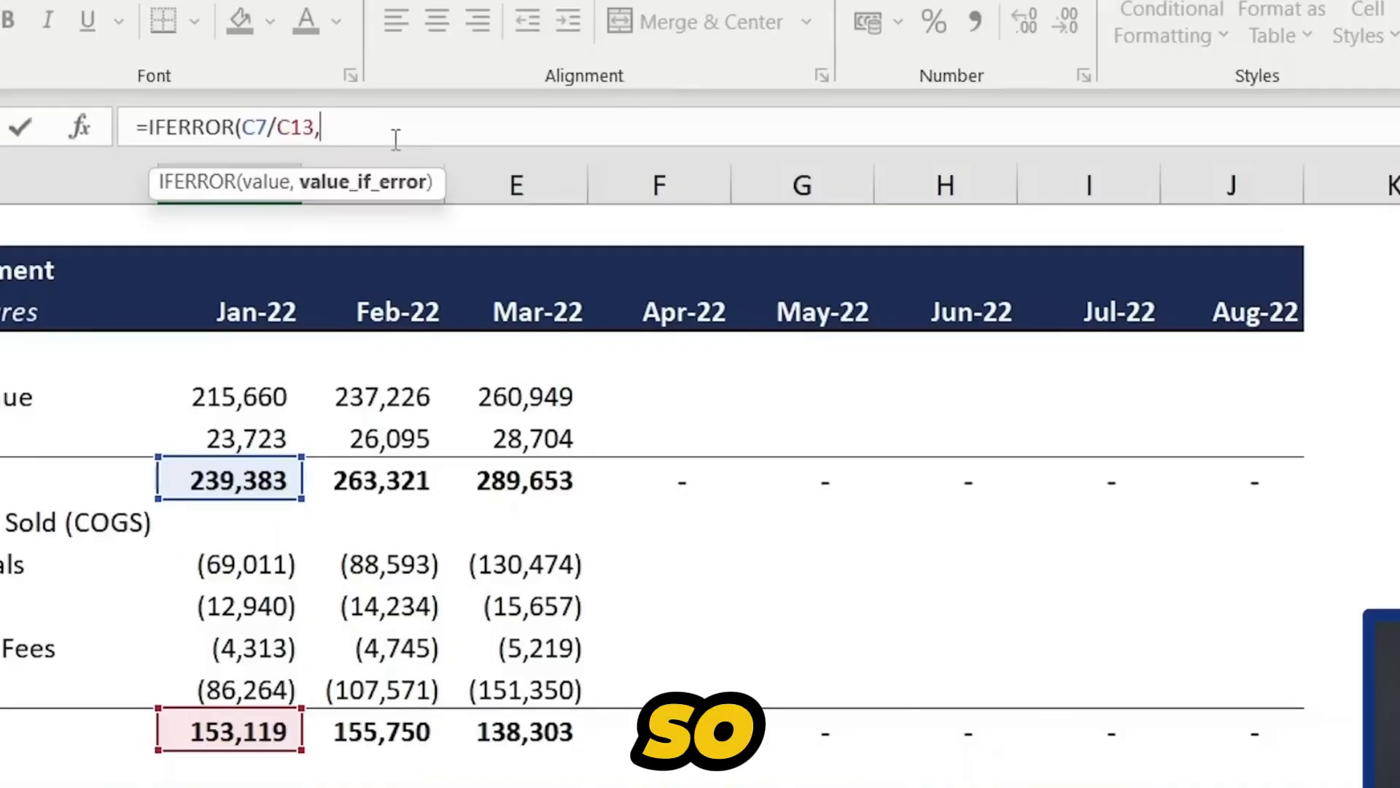
text("")
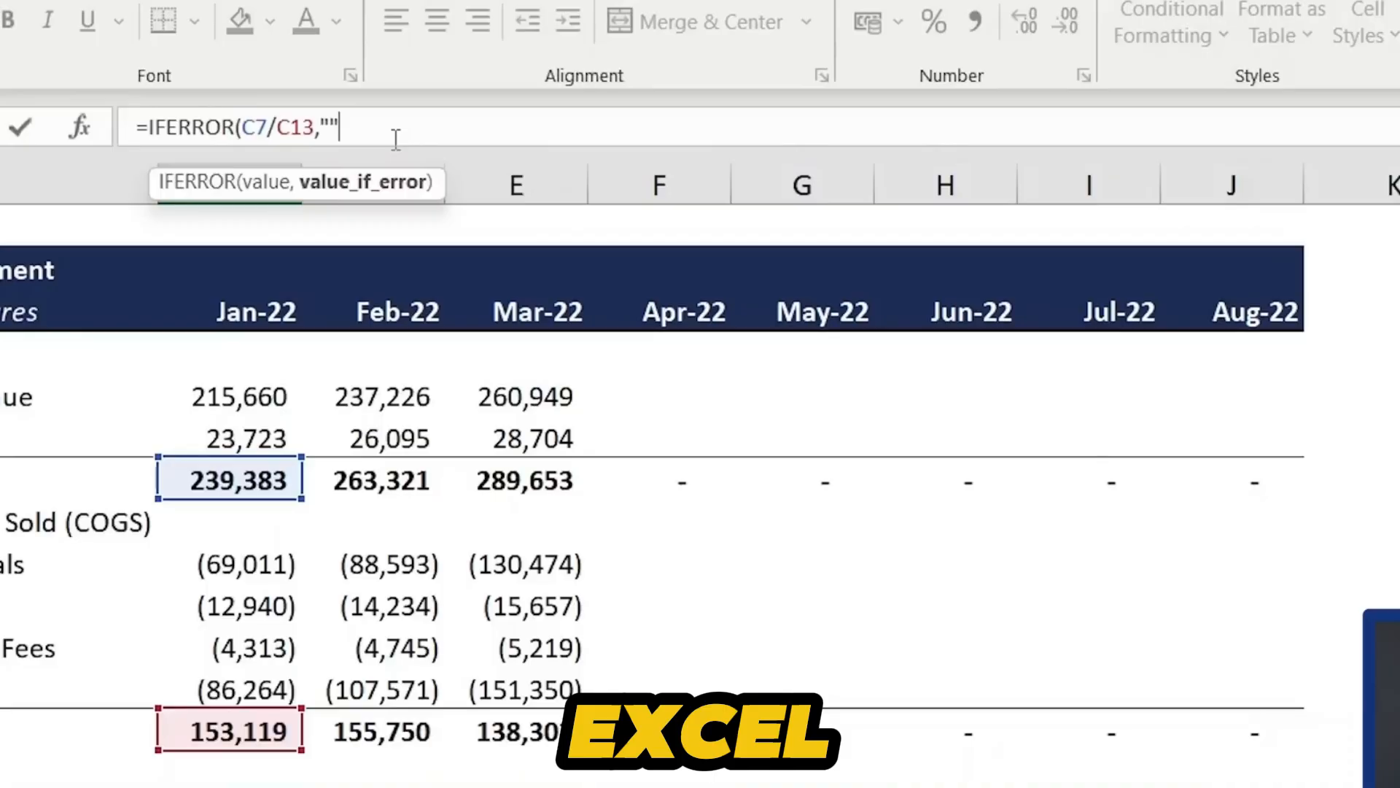
text())
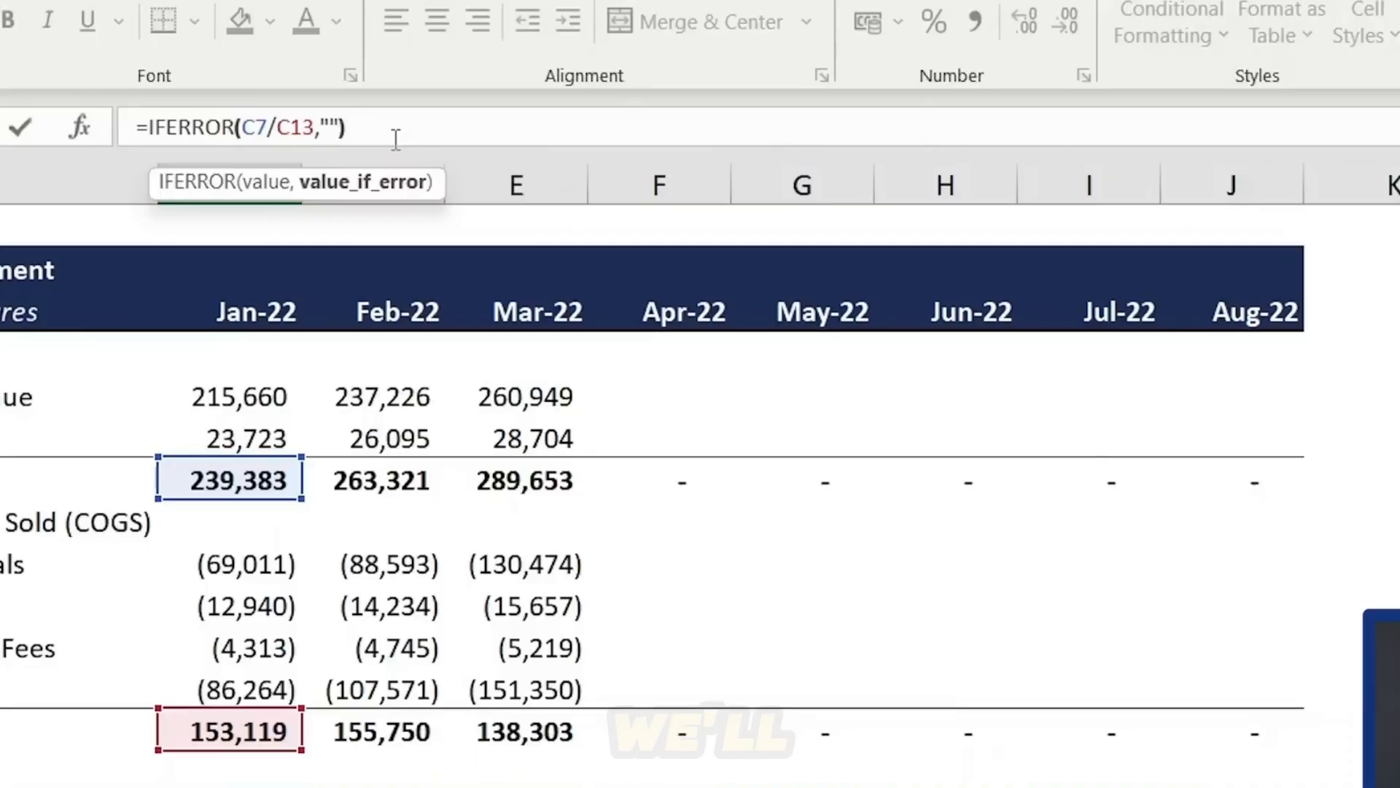
key(Return)
- Fill the updated IFERROR formula across the Profit Margin % row
key(Up)
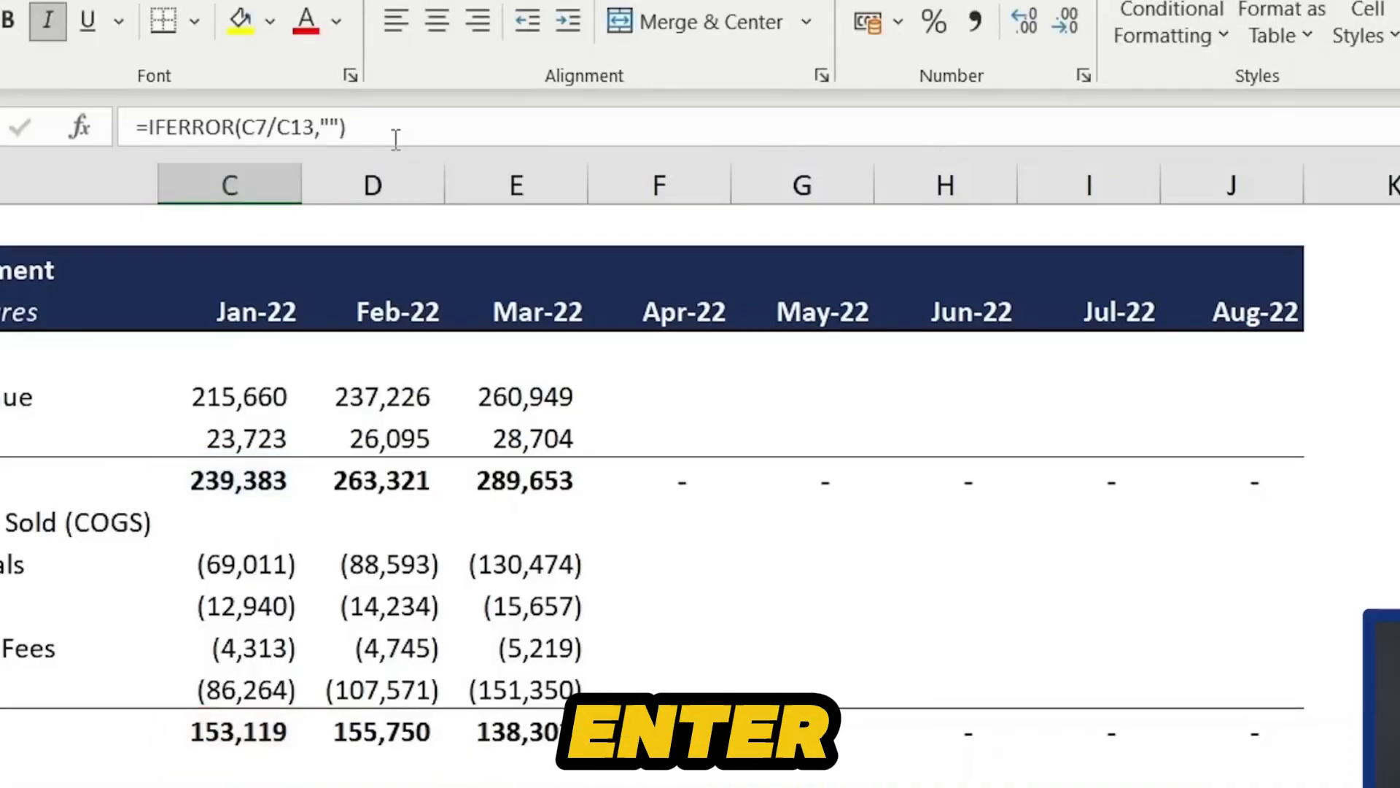
key(shift+Right)
key(shift+Right)
key(shift+Right)
key(shift+Right)
key(shift+Right)
key(shift+Right)
key(shift+Right)
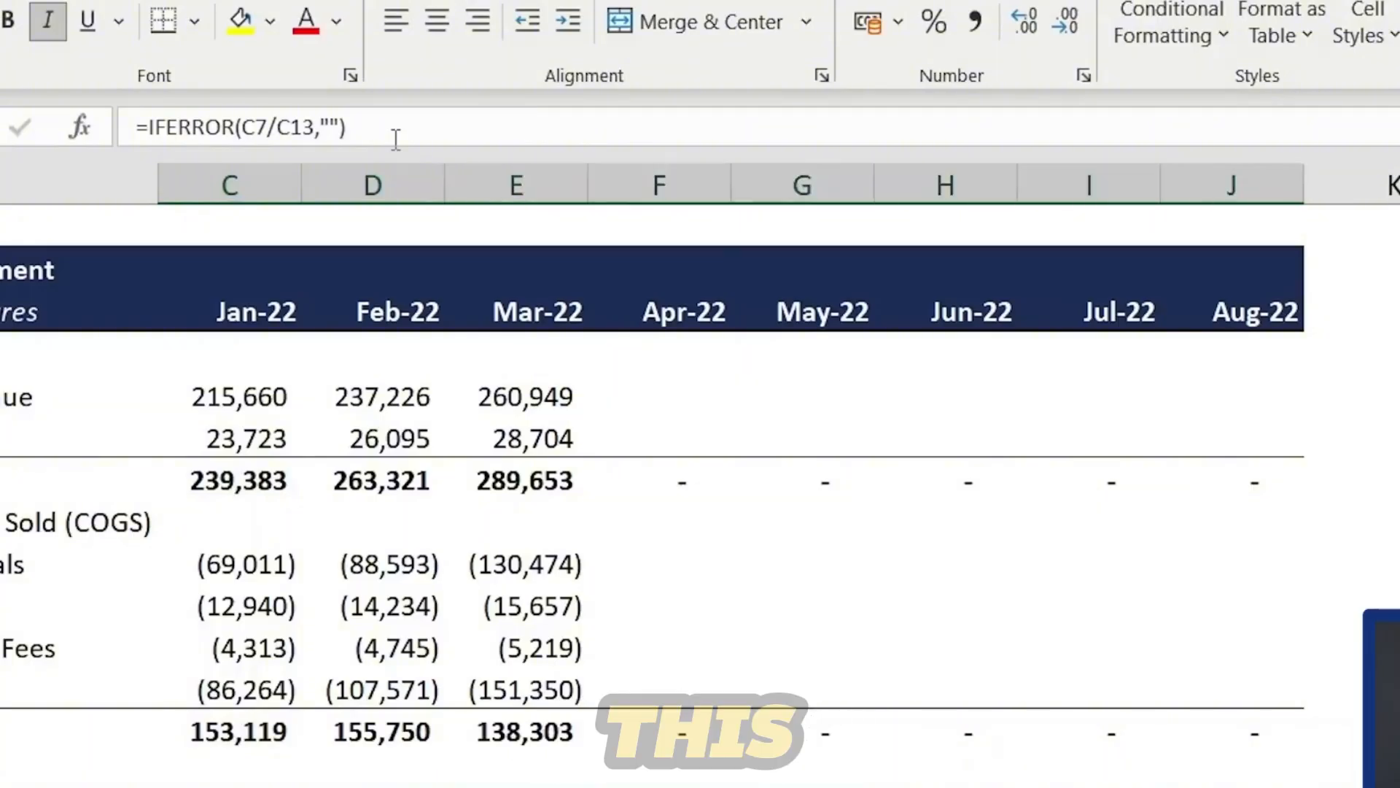
click(737, 561)
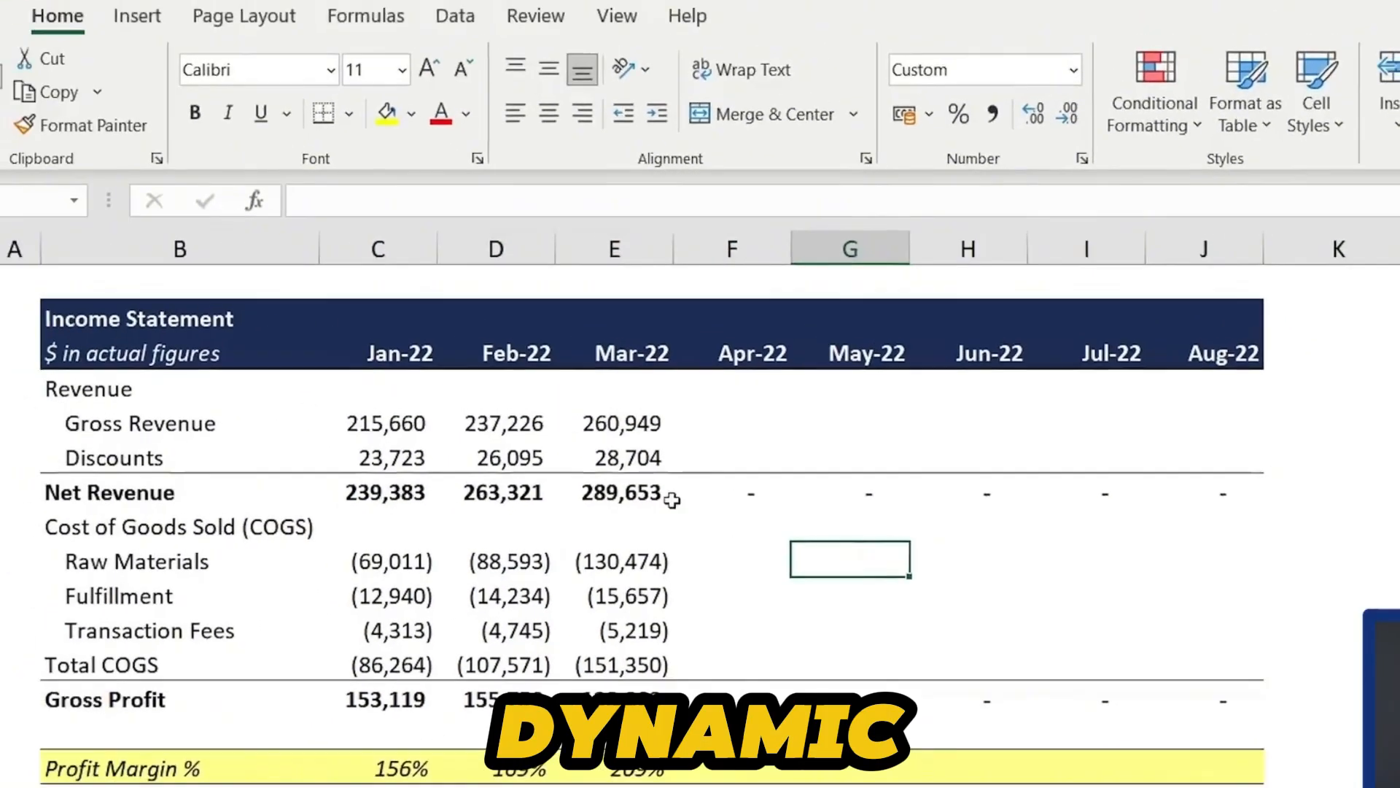
- Enter 5 in the April Net Revenue cell
click(609, 481)
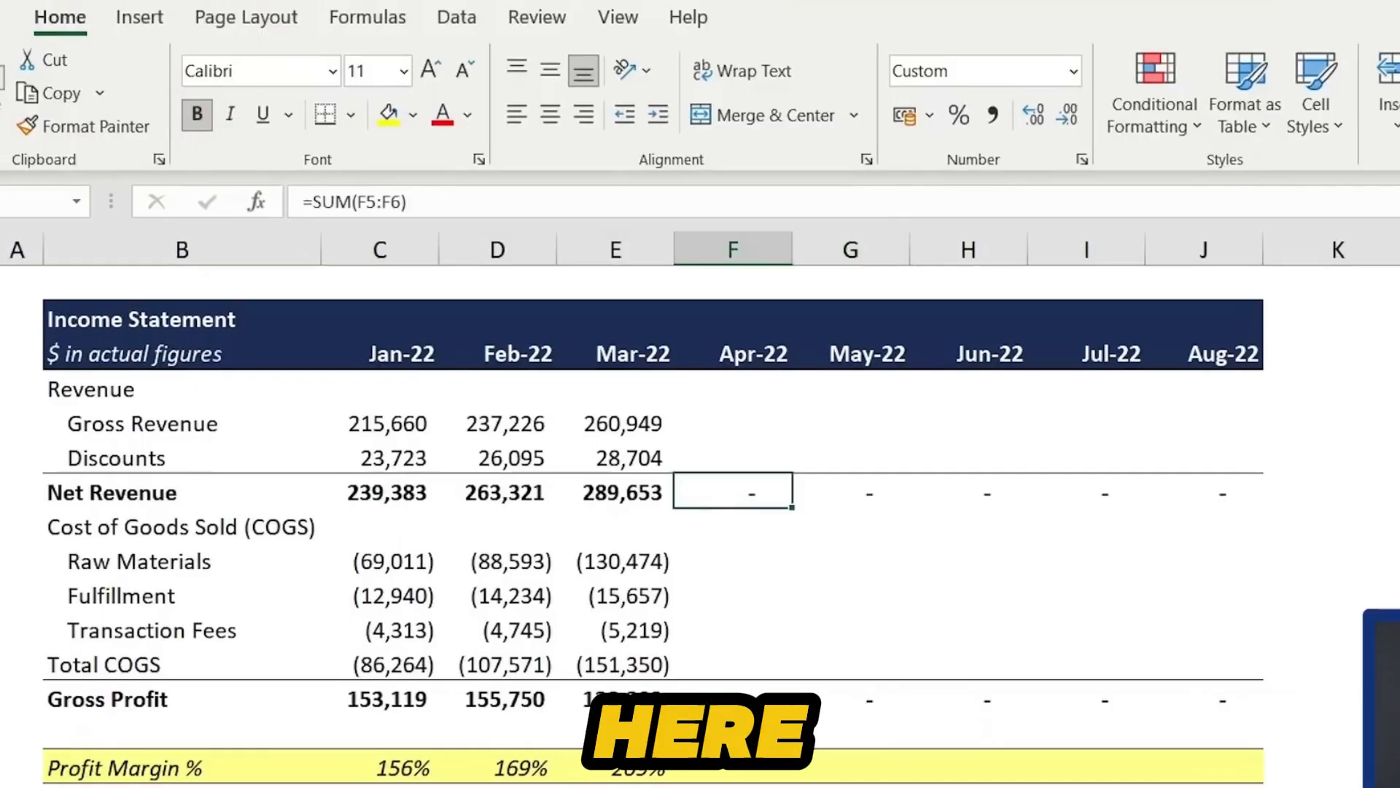
text(5)
key(Return)
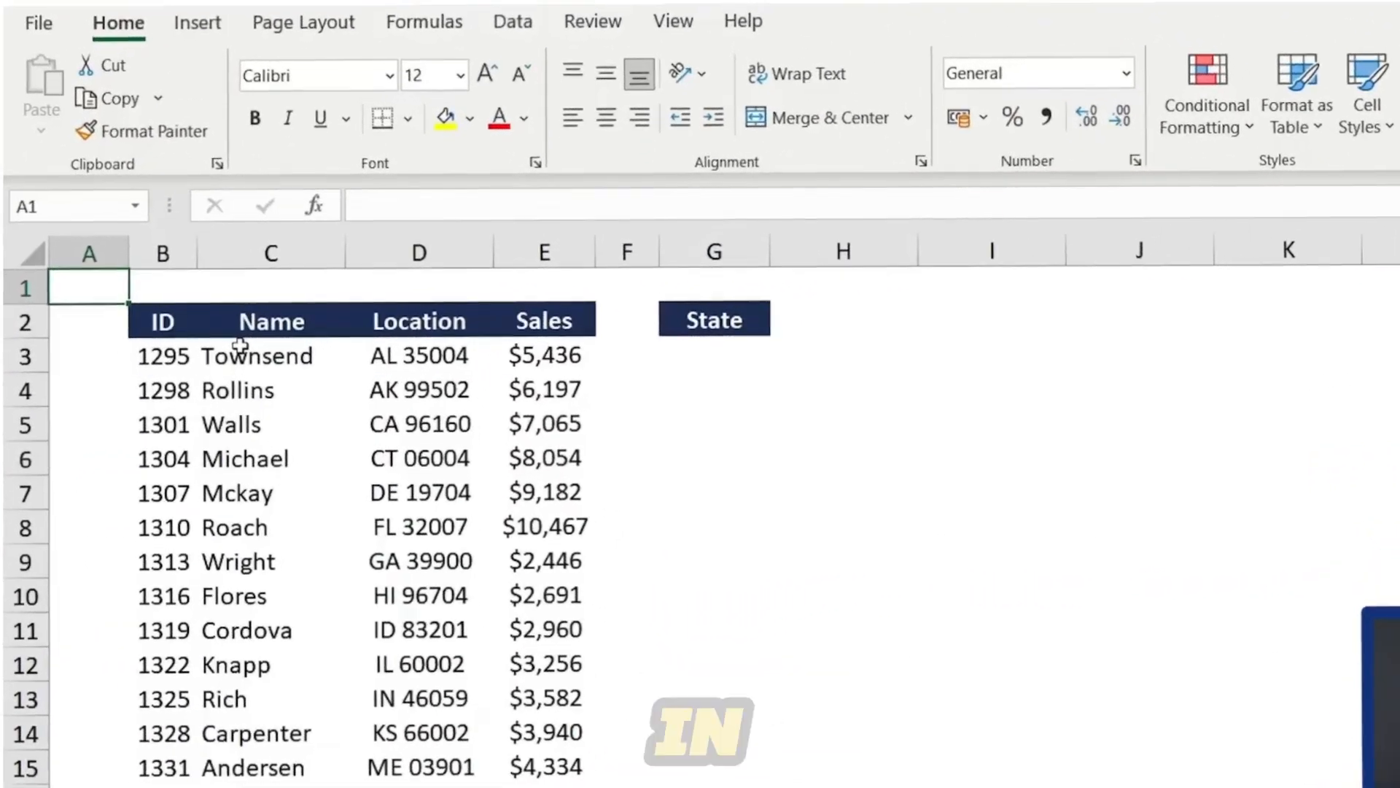
- Extract the state abbreviation in the first State cell with =LEFT(D3,2) from the Location column
click(419, 252)
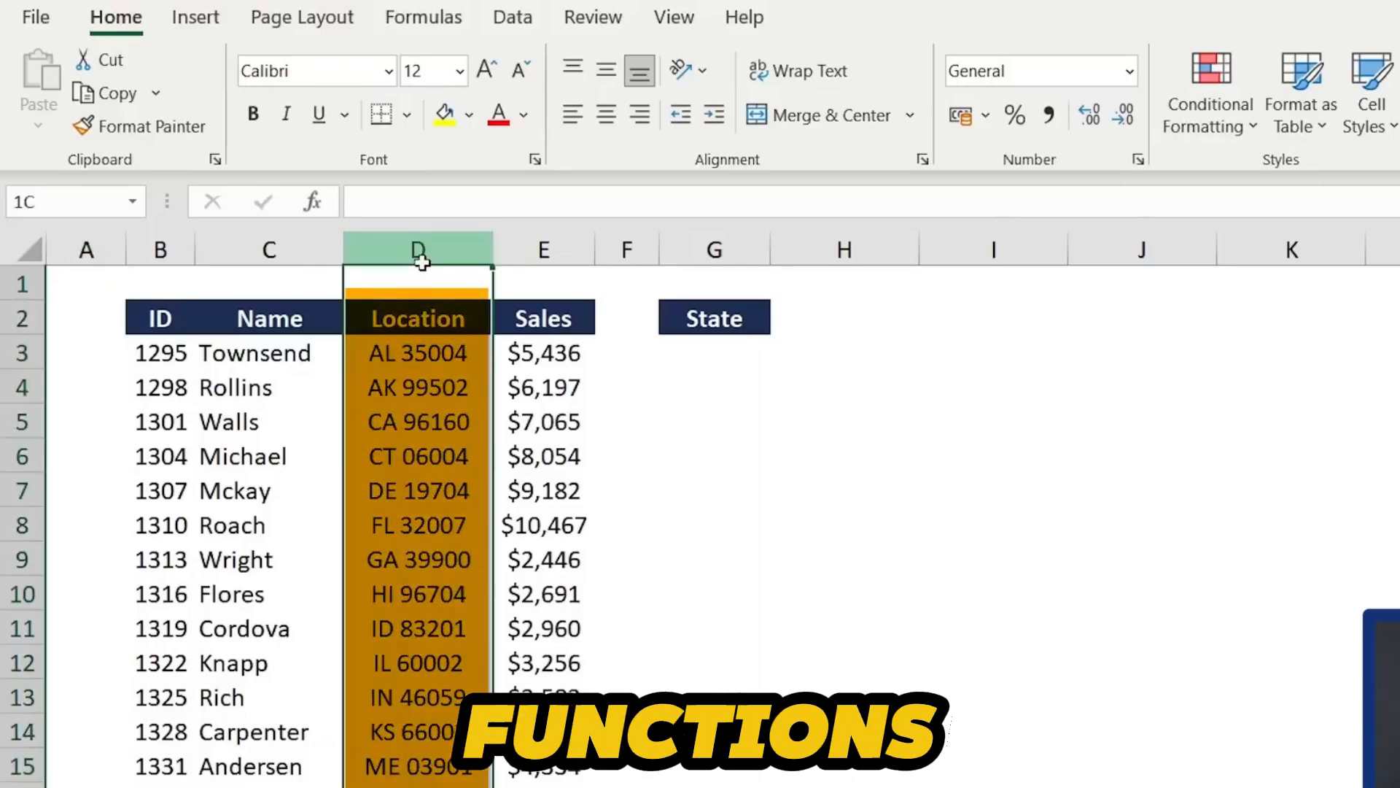
click(406, 314)
click(369, 356)
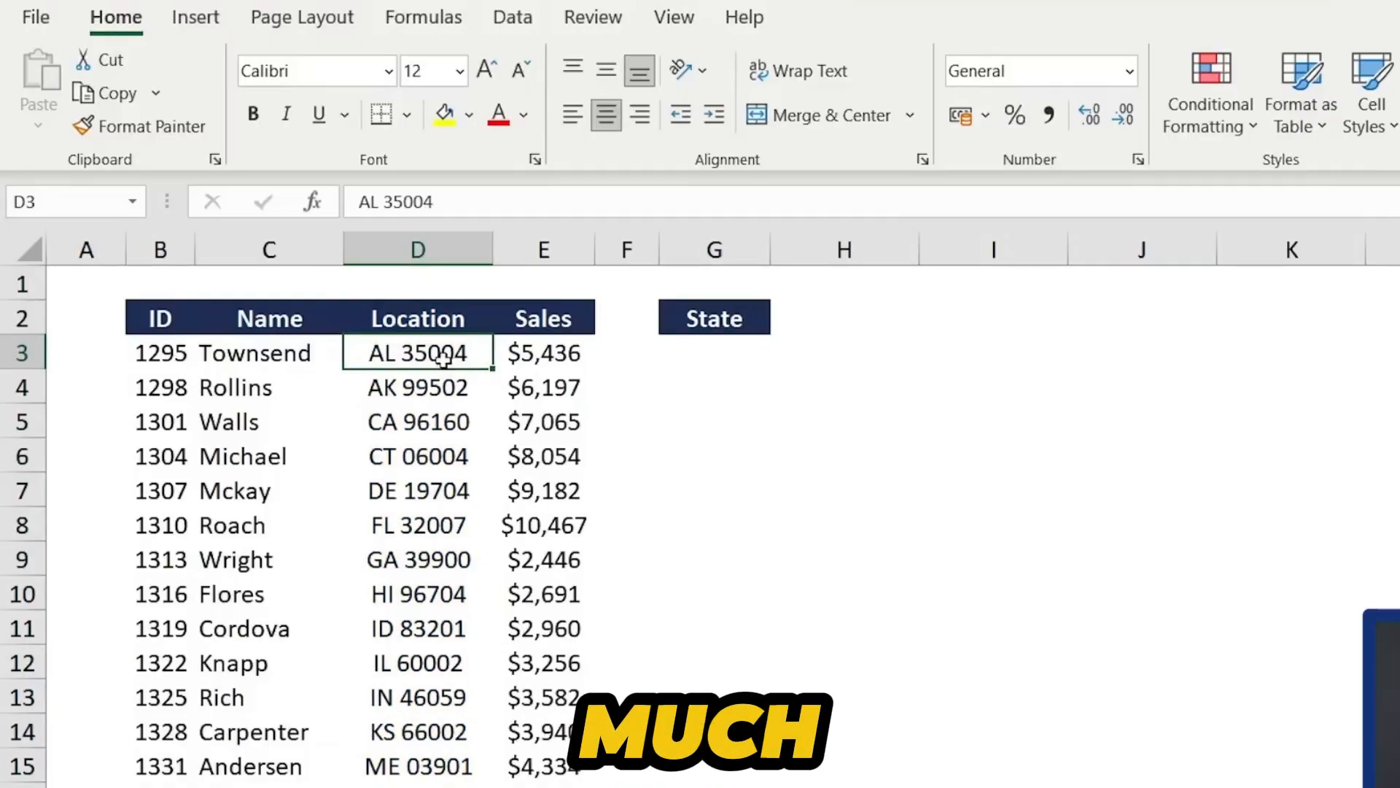
click(688, 358)
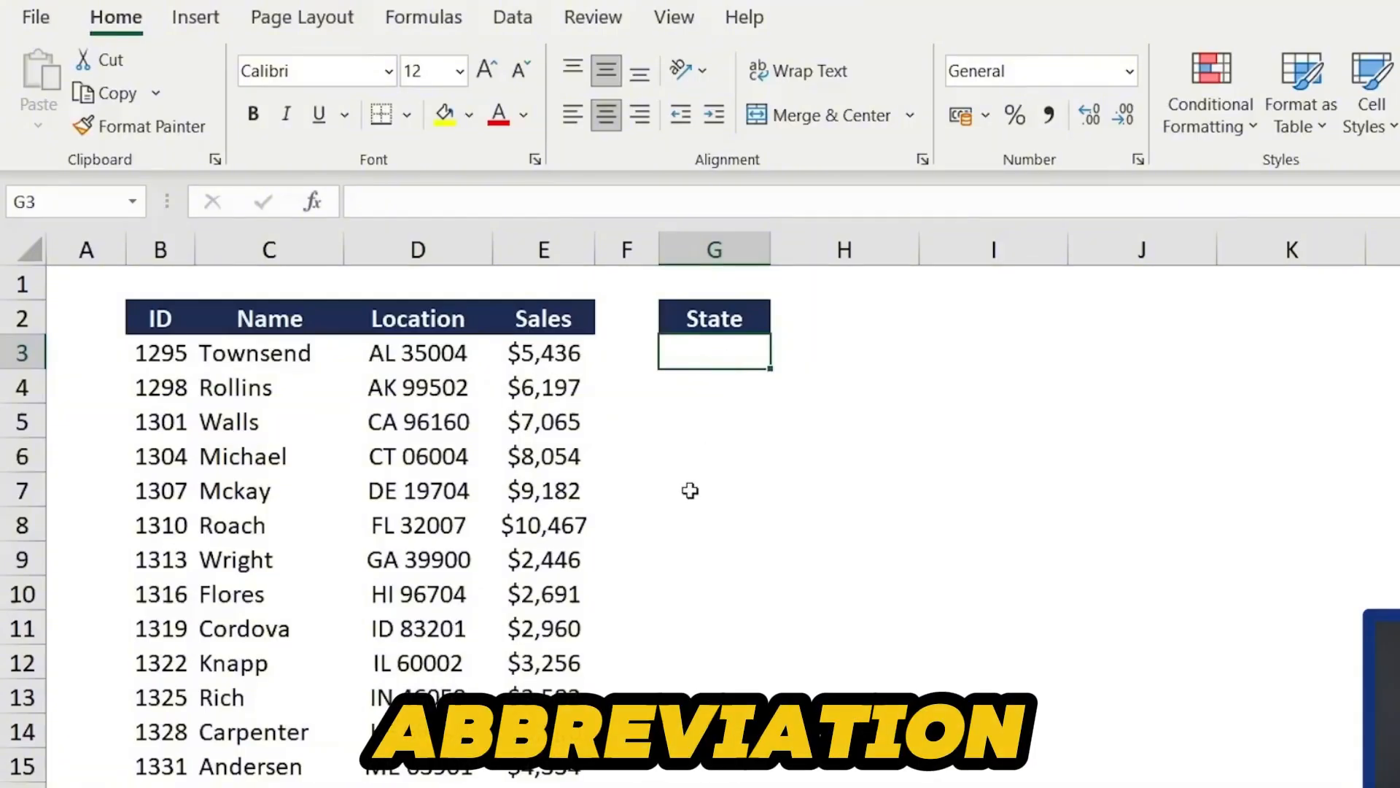
text(=)
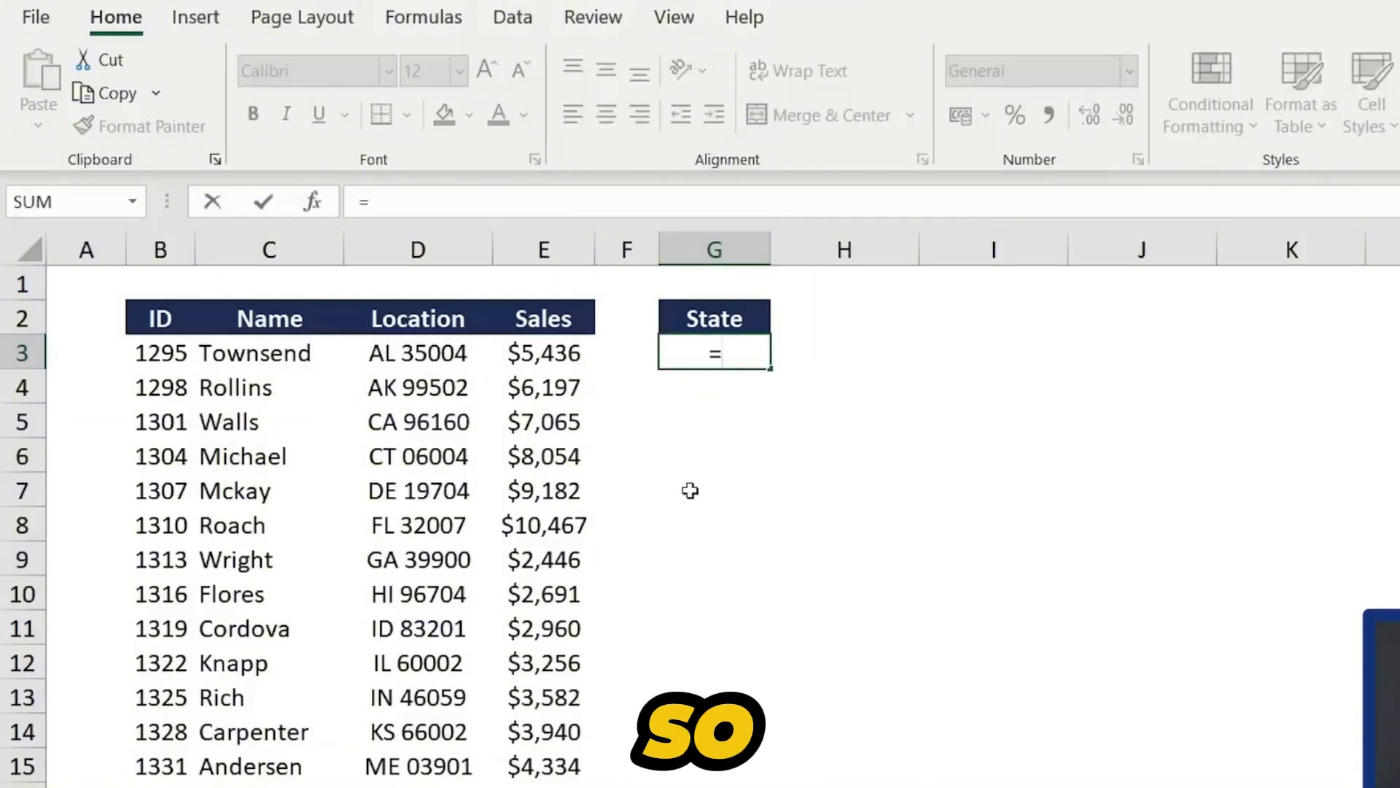
text(left)
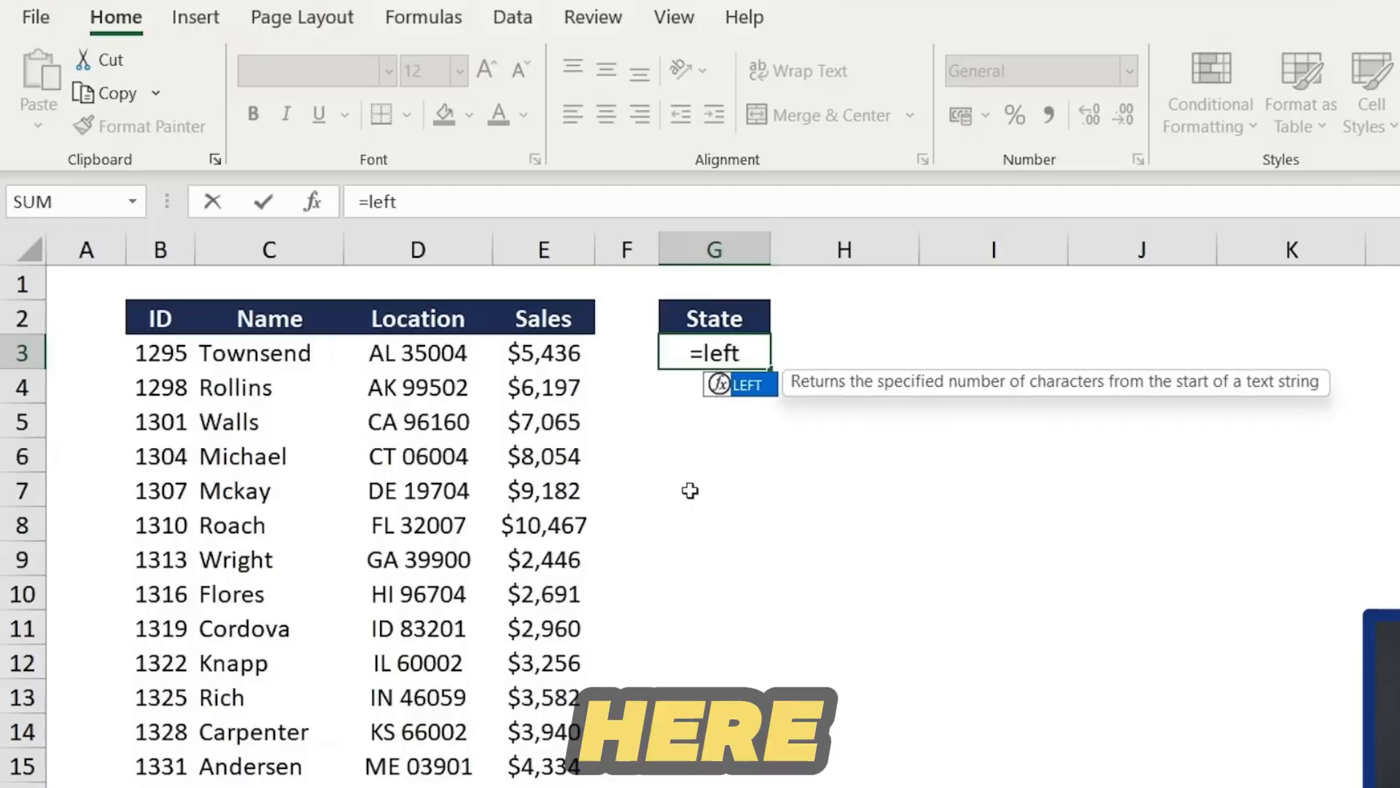
key(Tab)
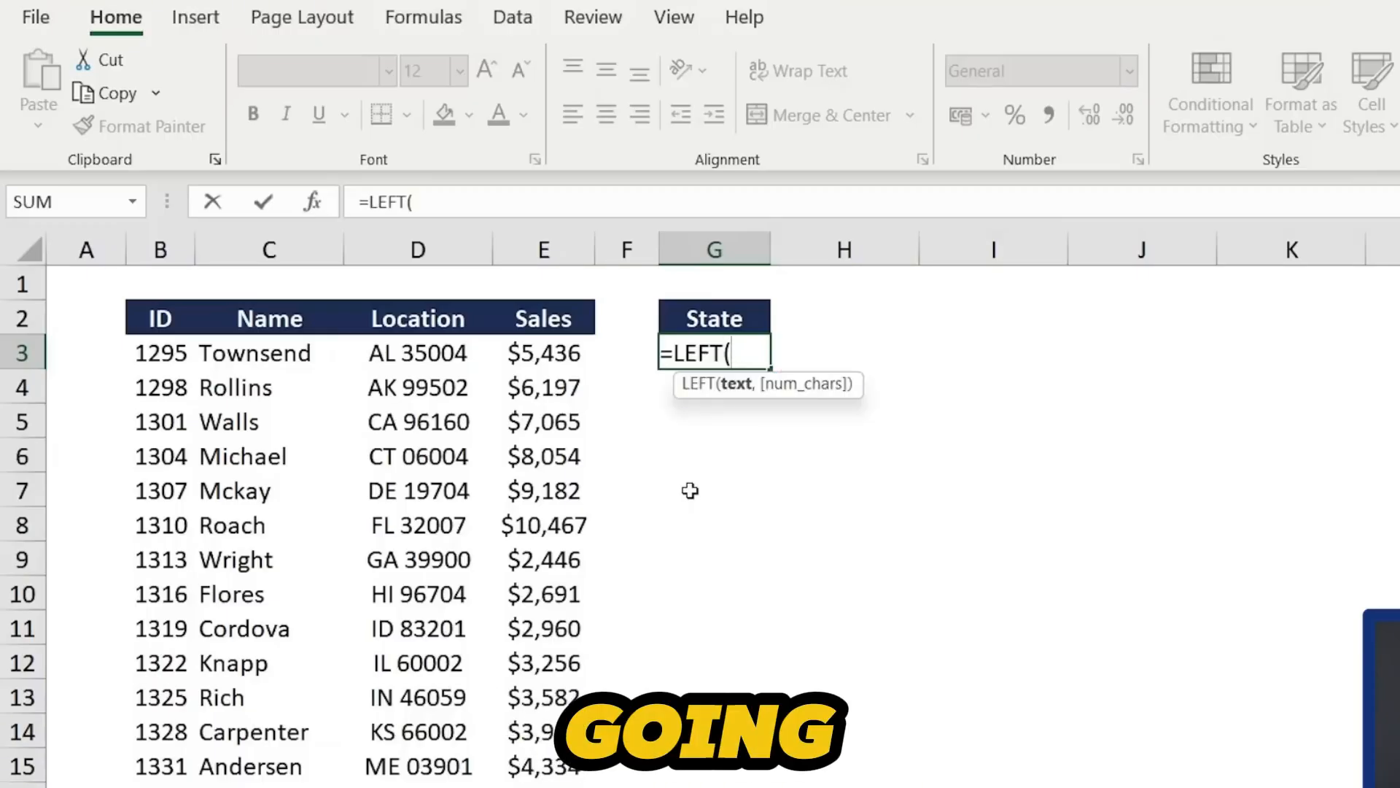
click(401, 349)
text(,)
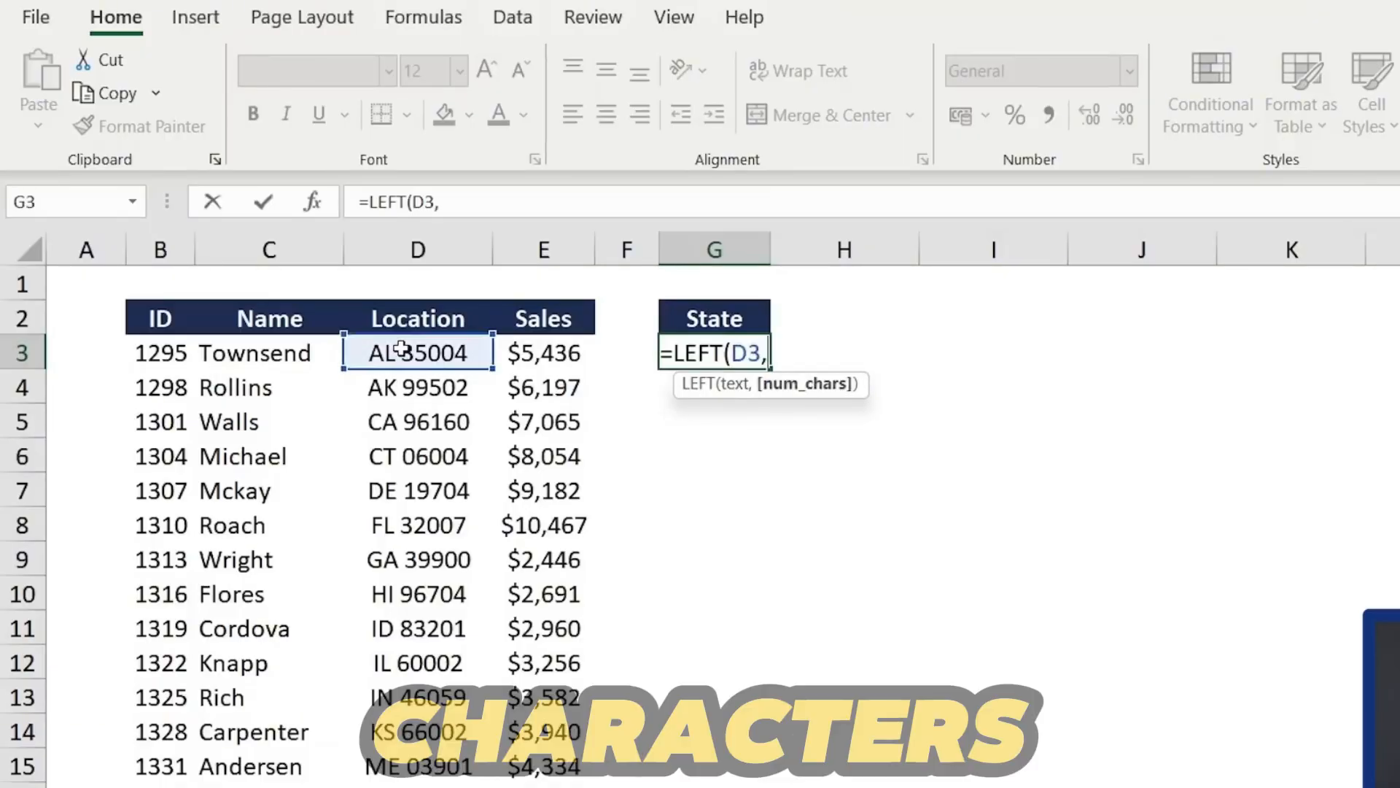
text(2)
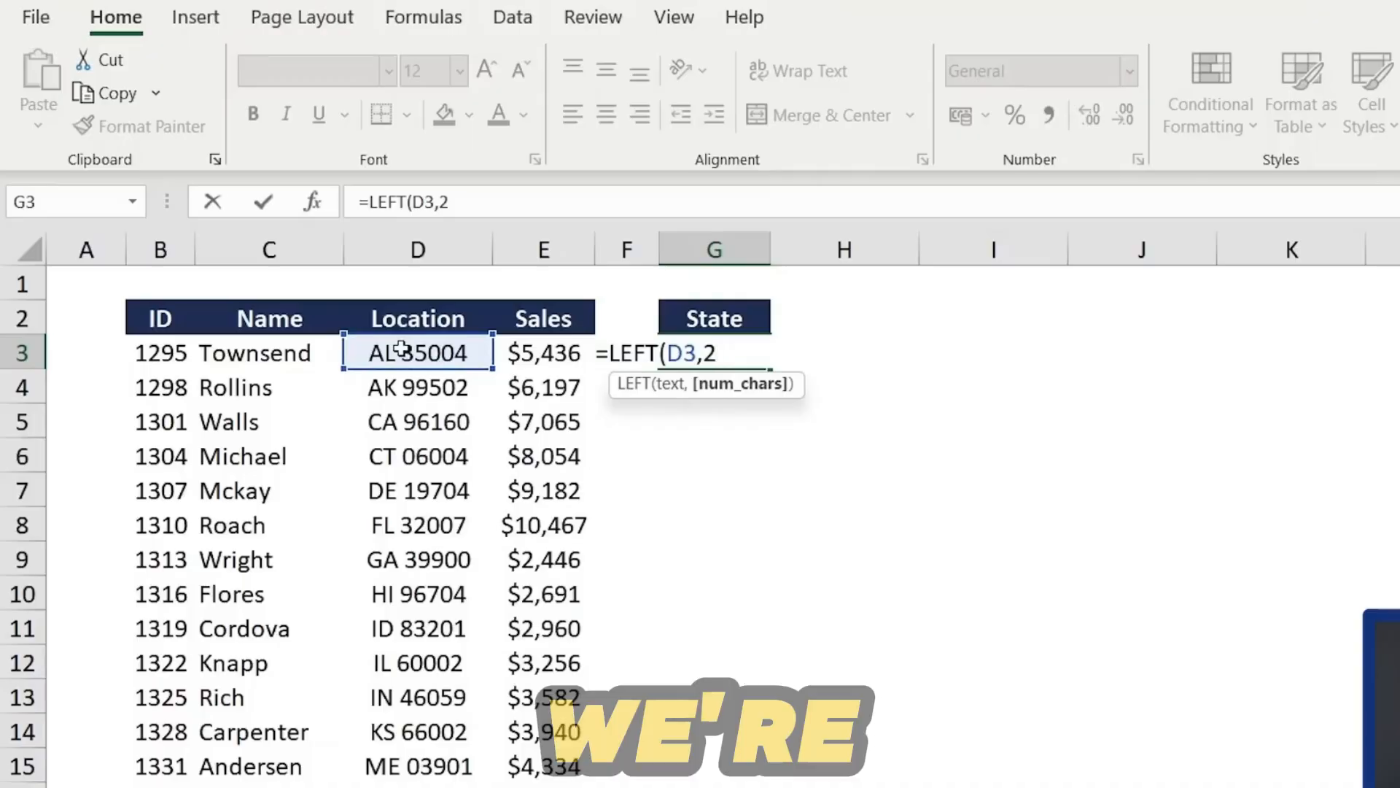
key(Return)
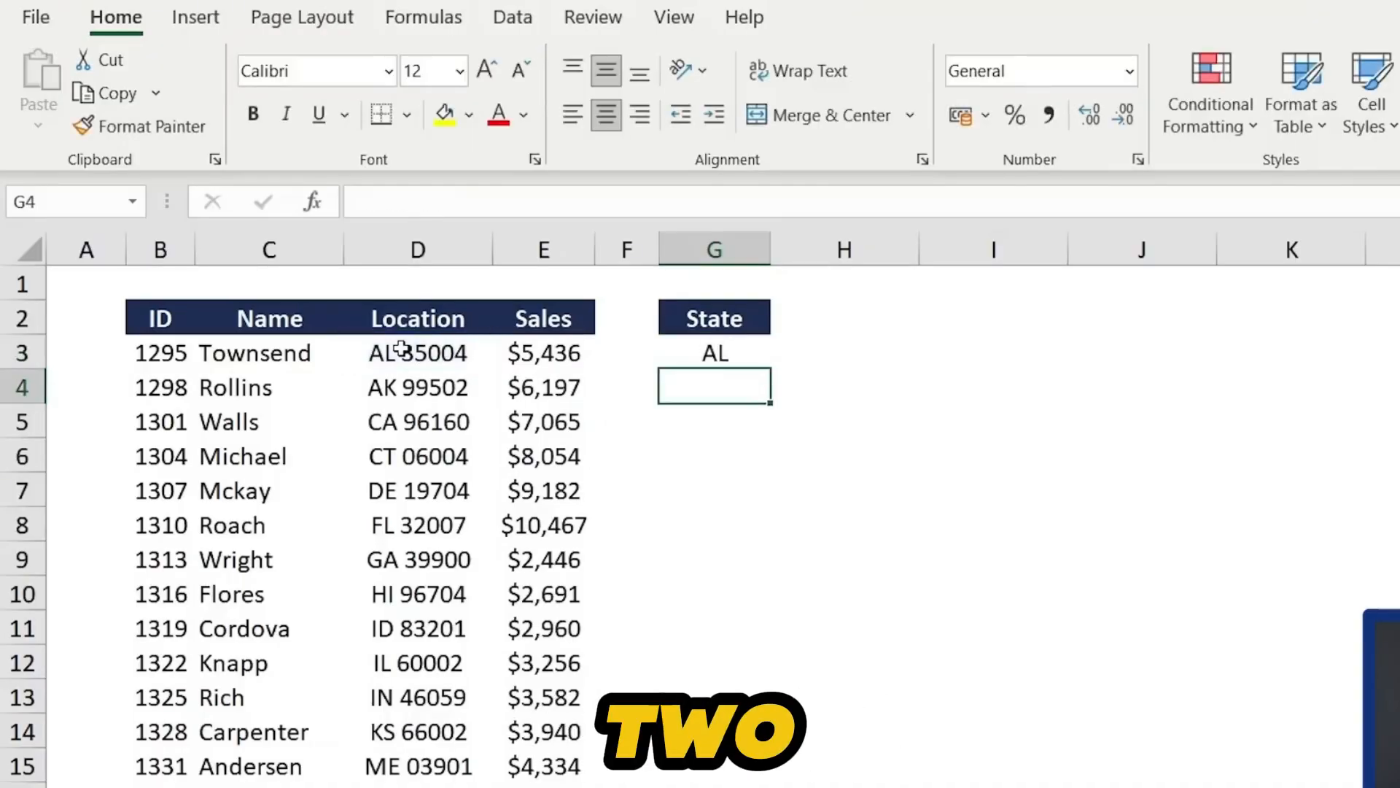
- Fill the LEFT formula down the State column for all rows
key(Up)
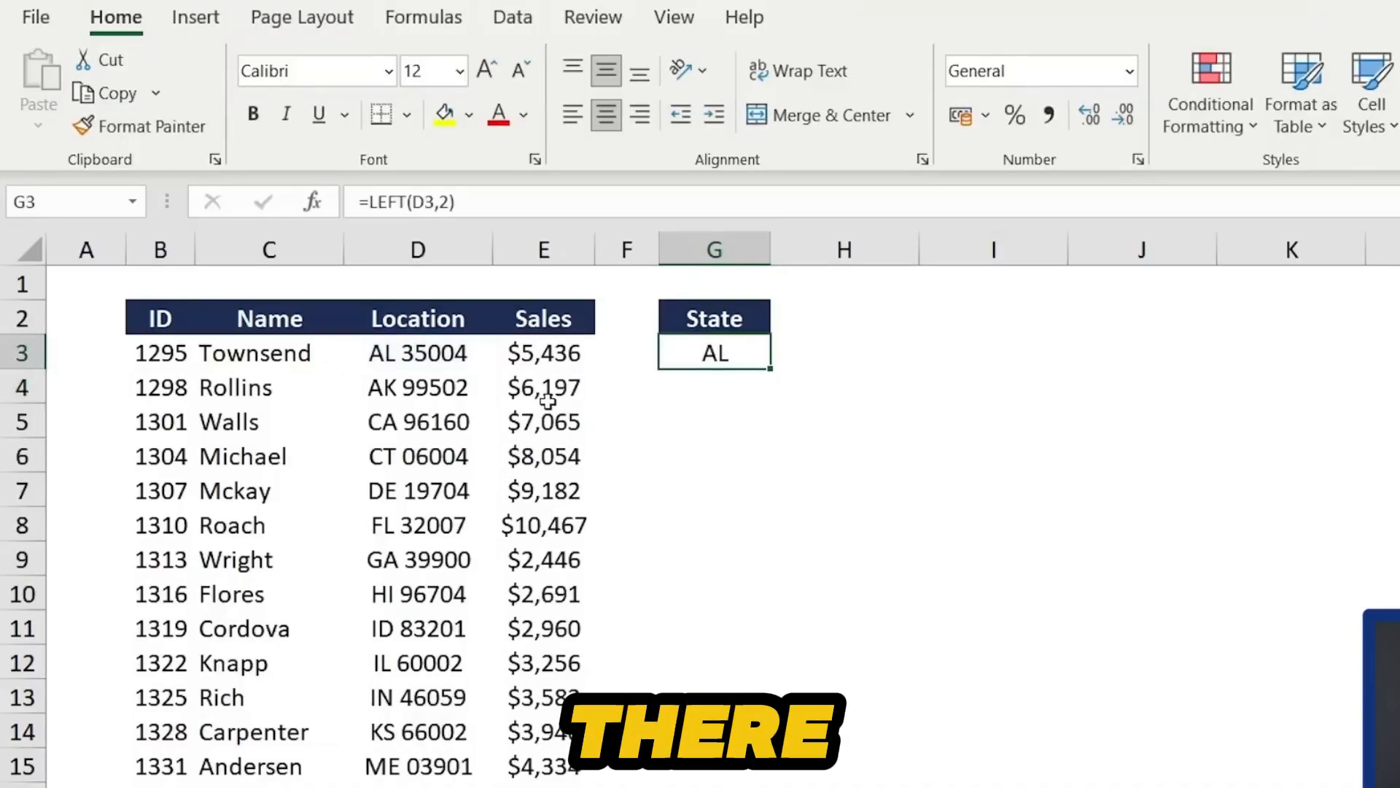
key(shift+Down)
key(shift+Down)
key(shift+Down)
key(shift+Down)
key(shift+Down)
key(shift+Down)
key(shift+Down)
key(shift+Down)
key(shift+Down)
key(shift+Down)
key(shift+Down)
key(shift+Down)
key(shift+Down)
key(shift+Down)
key(shift+Down)
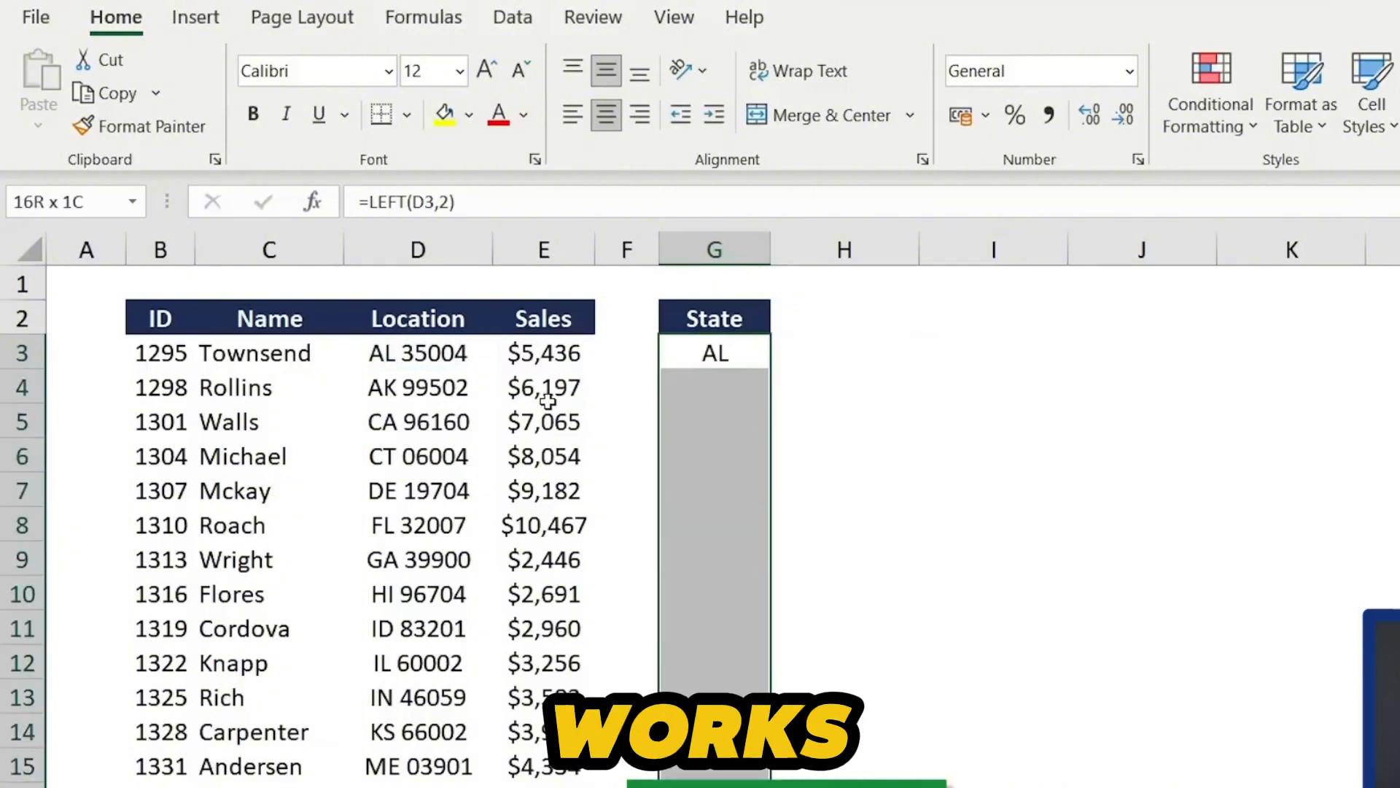
key(ctrl+d)
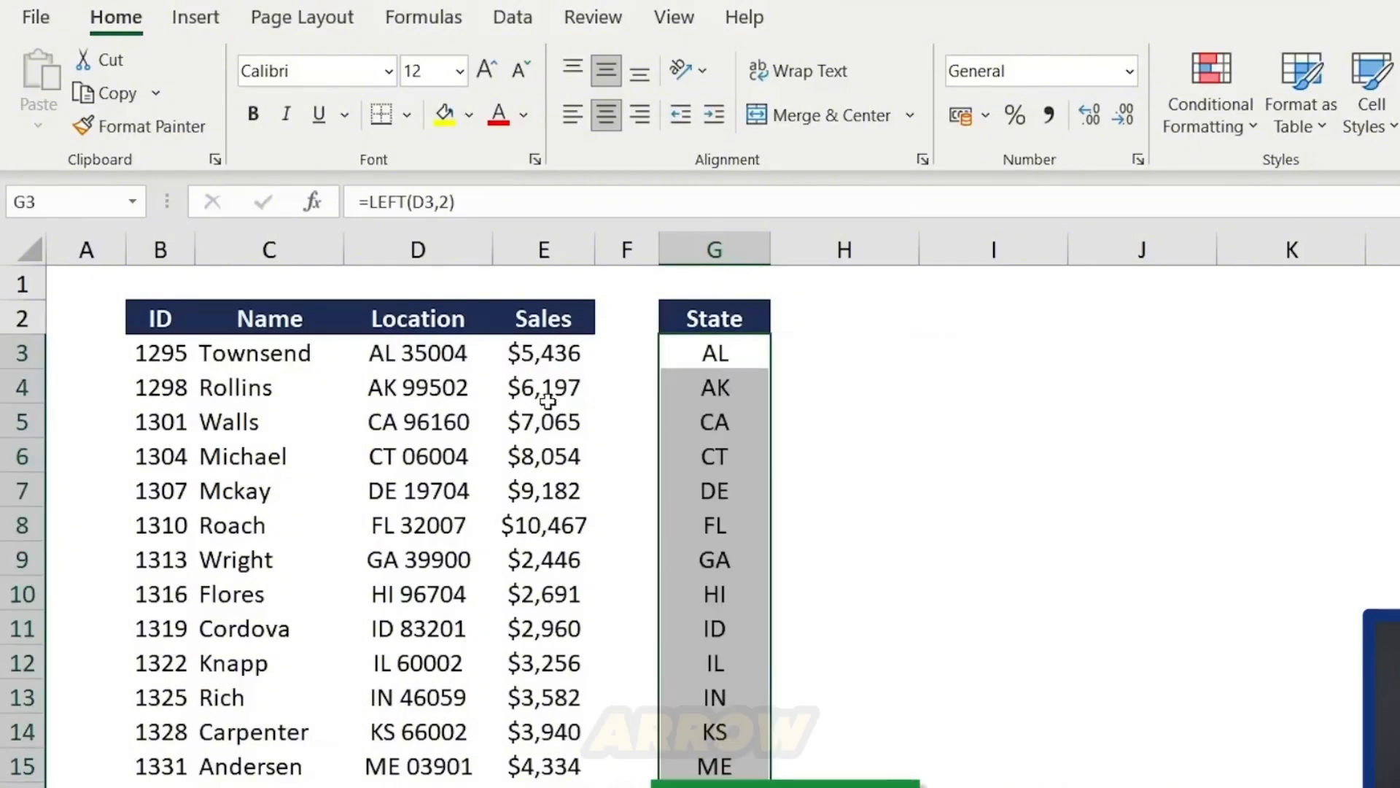
- Inspect the copied formula in the second State cell
key(Down)
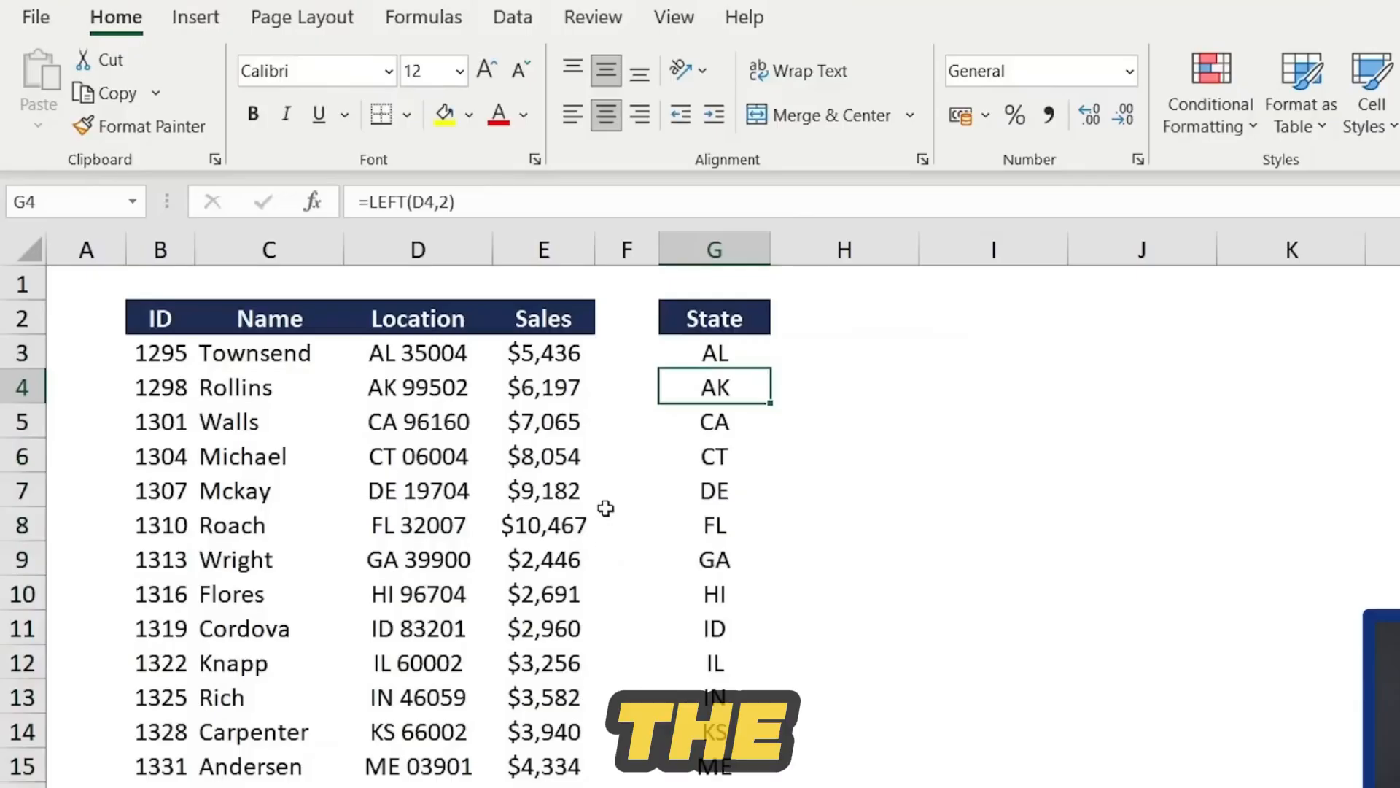
click(484, 202)
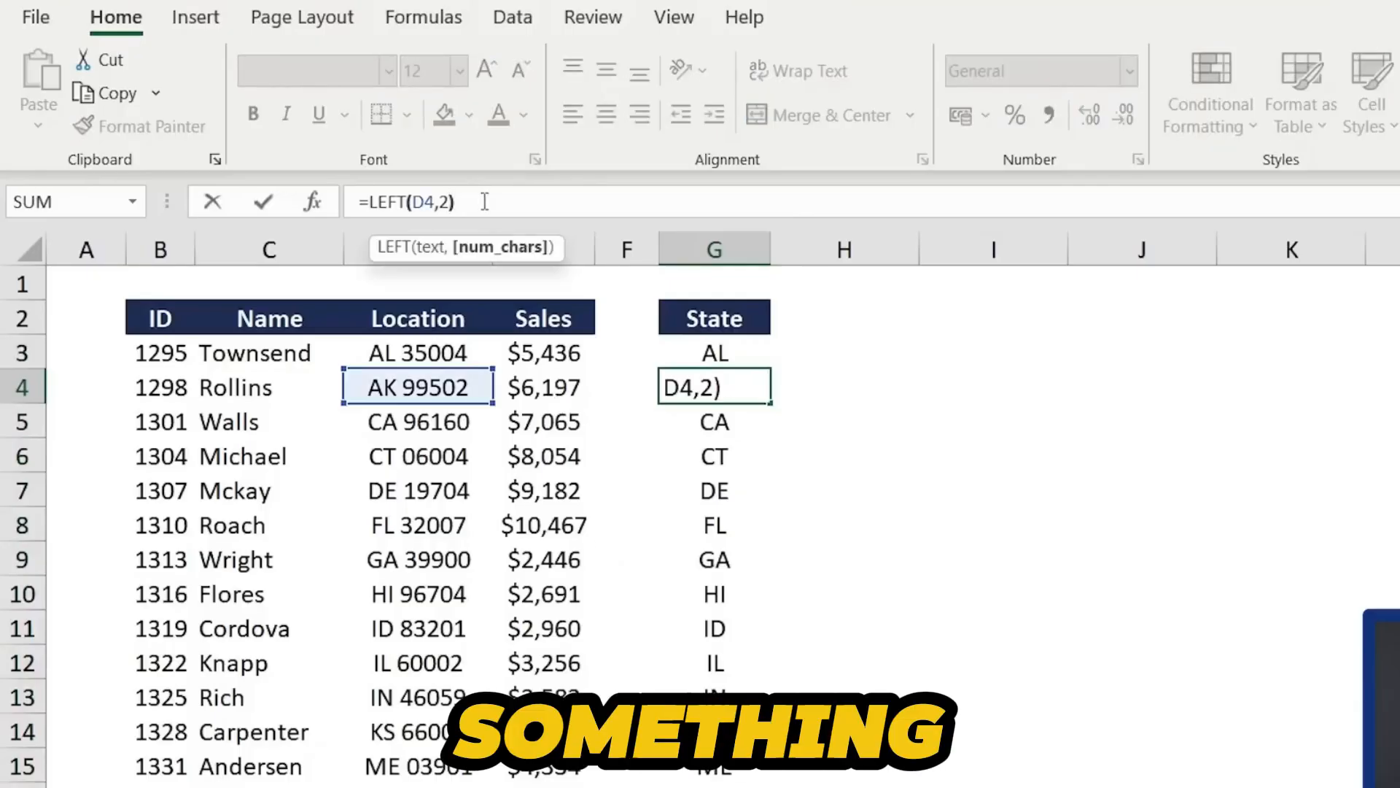
key(ctrl+Return)
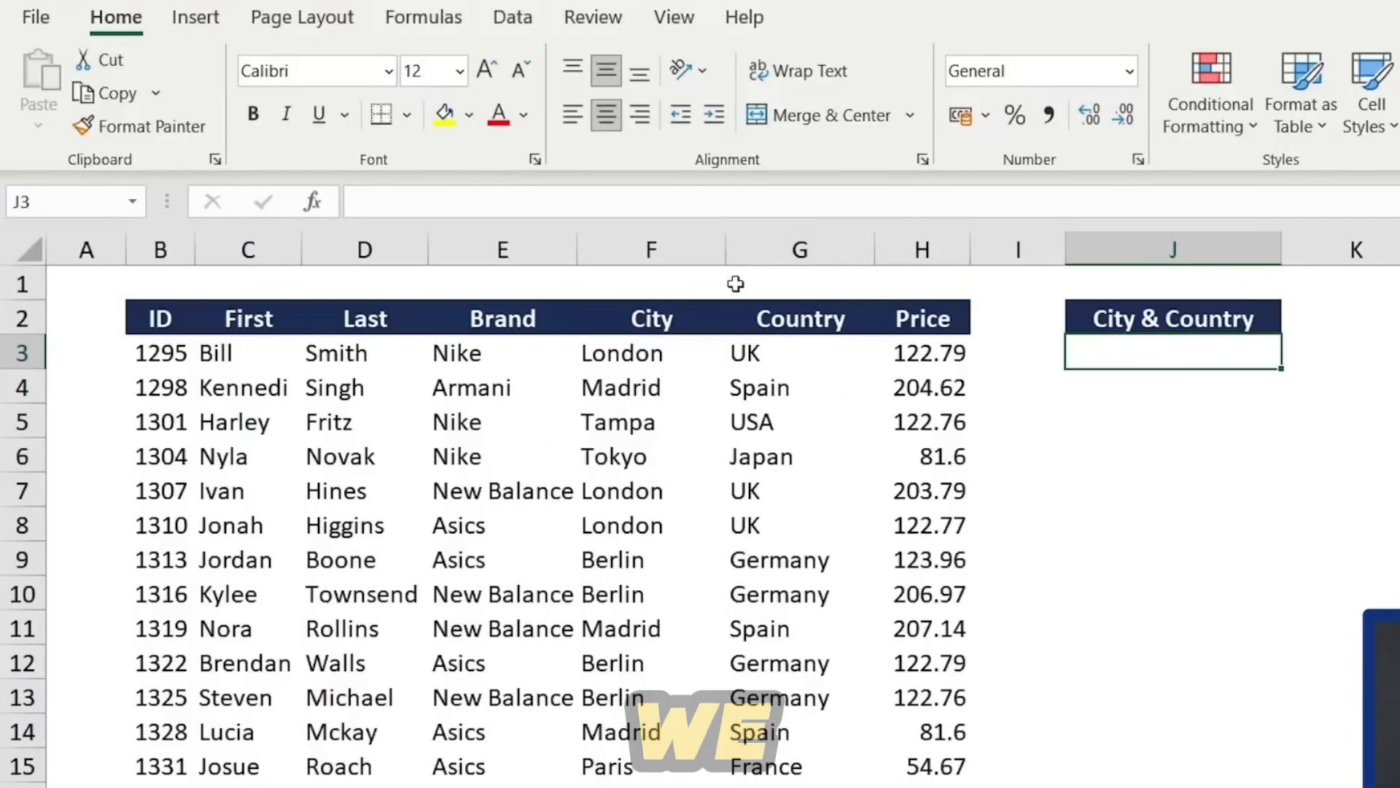
click(649, 248)
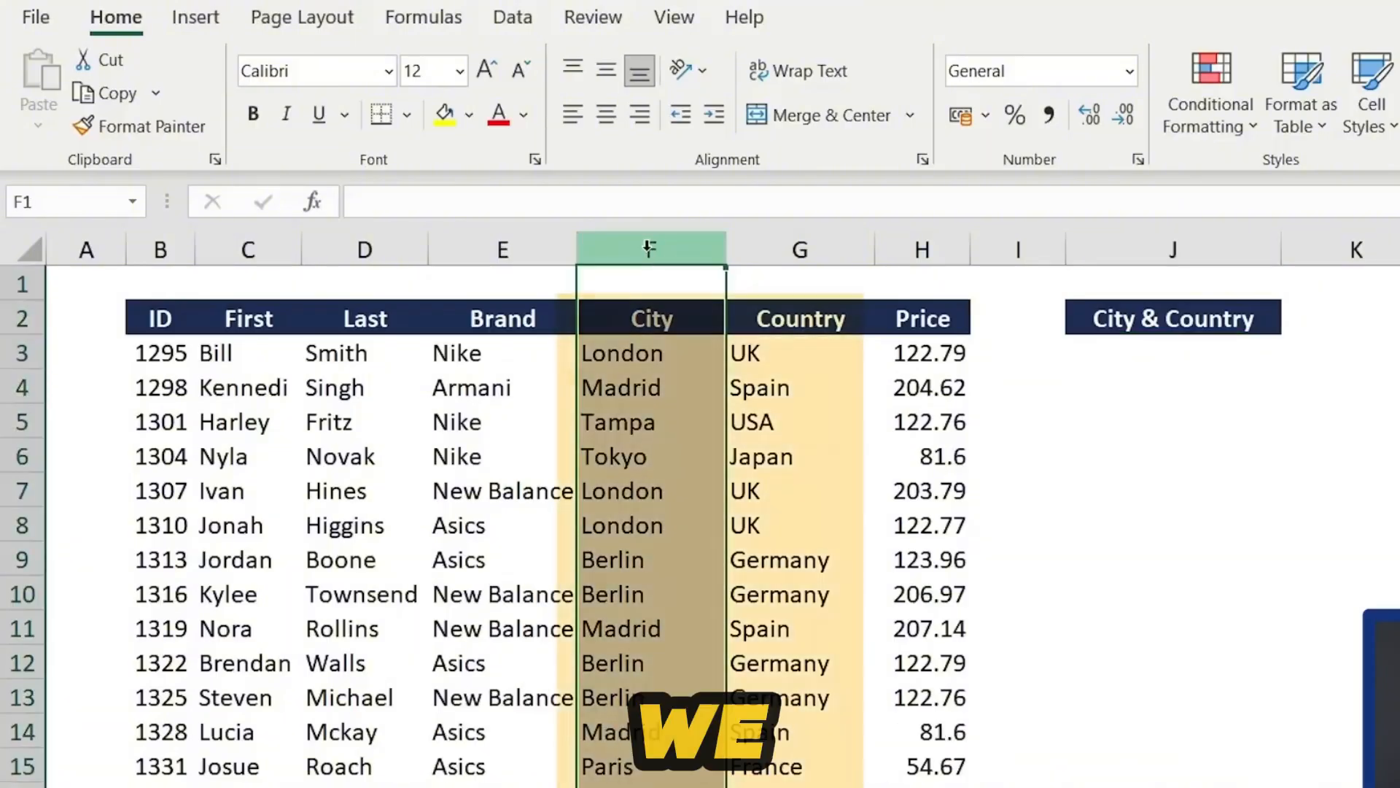
key(Right)
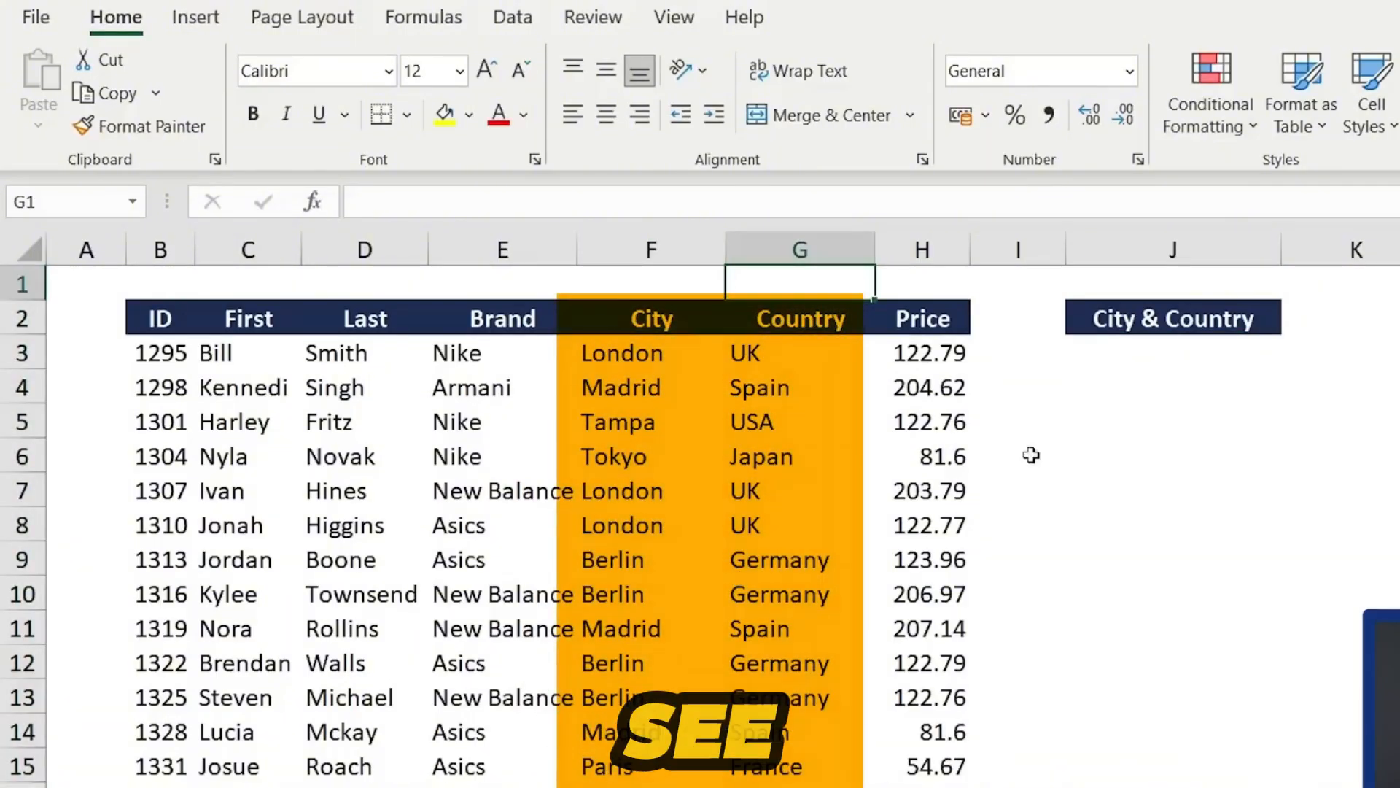
click(1194, 347)
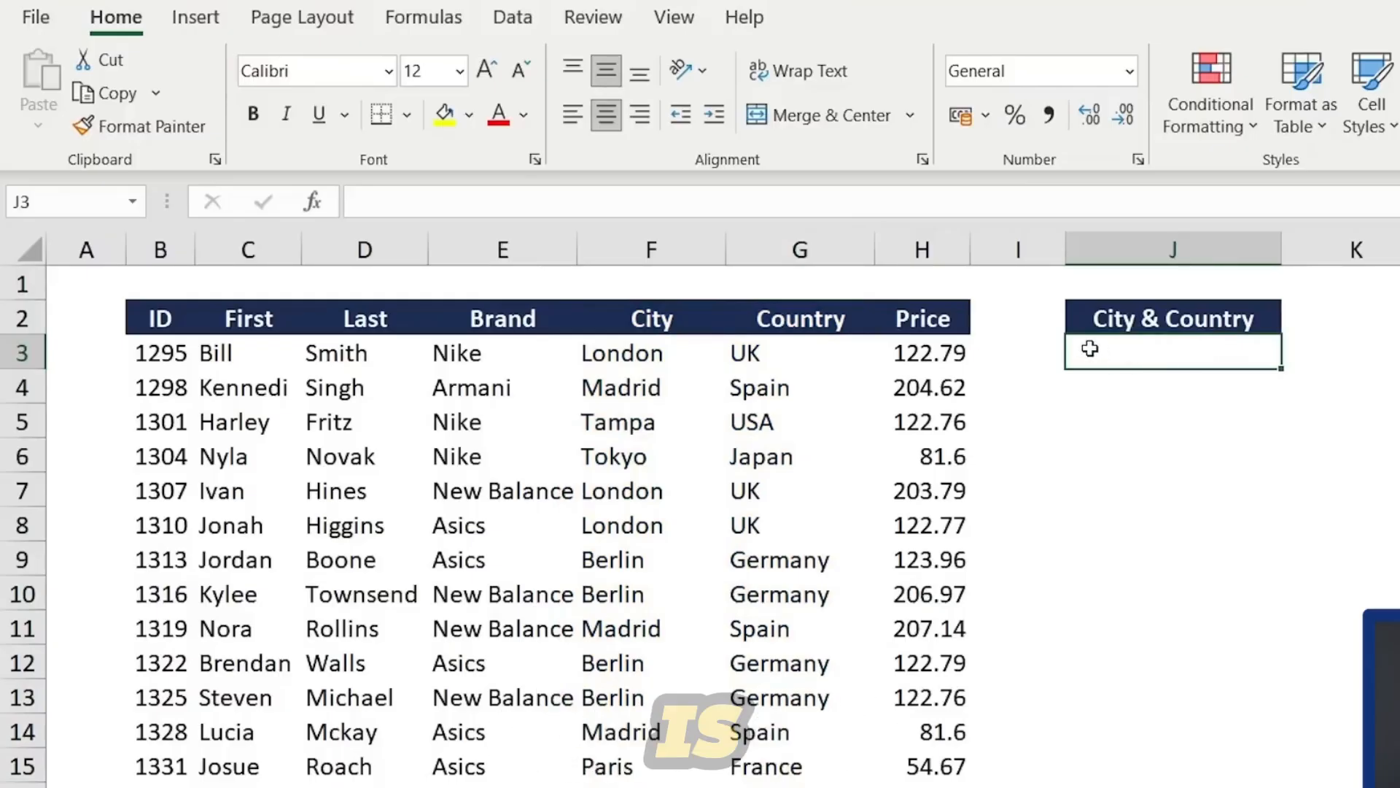
text(=conc)
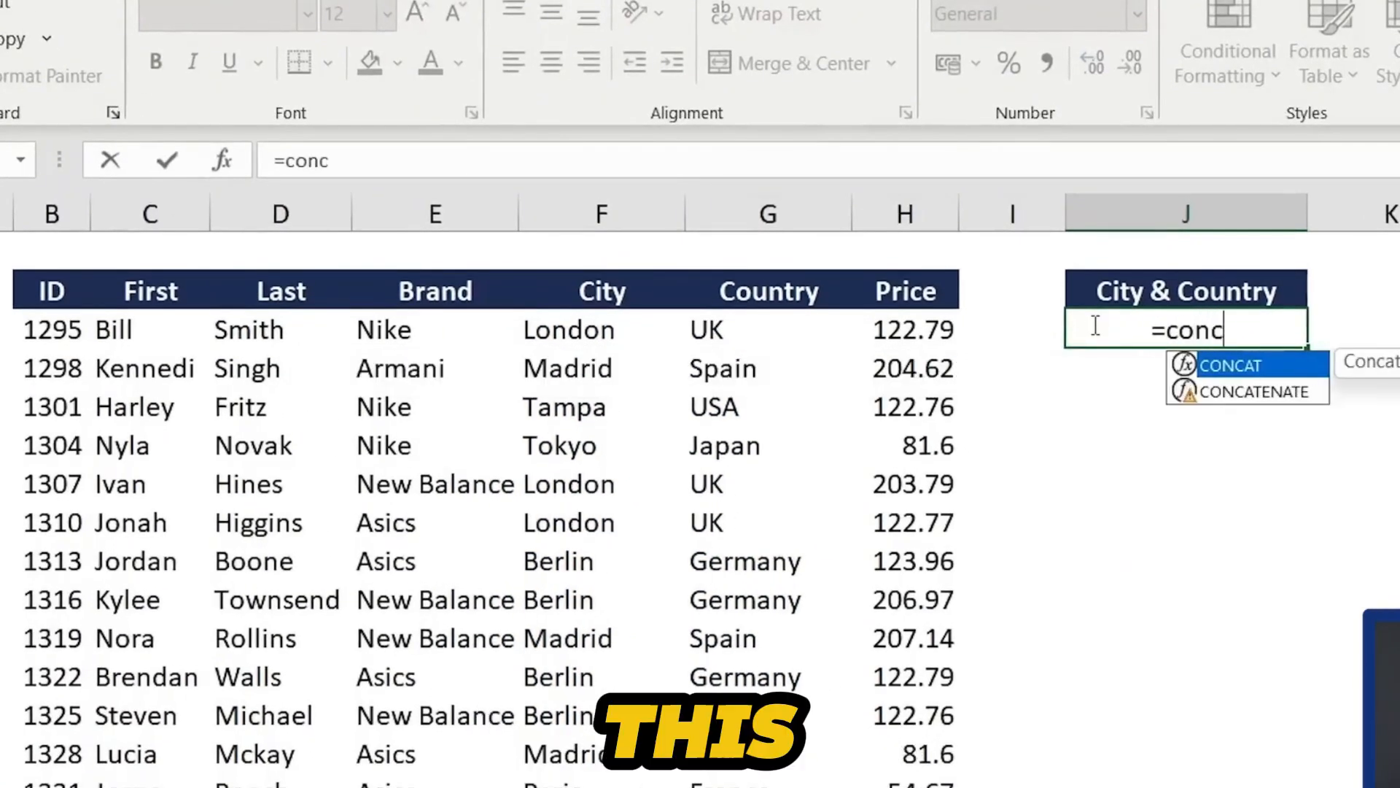
text(a)
key(Down)
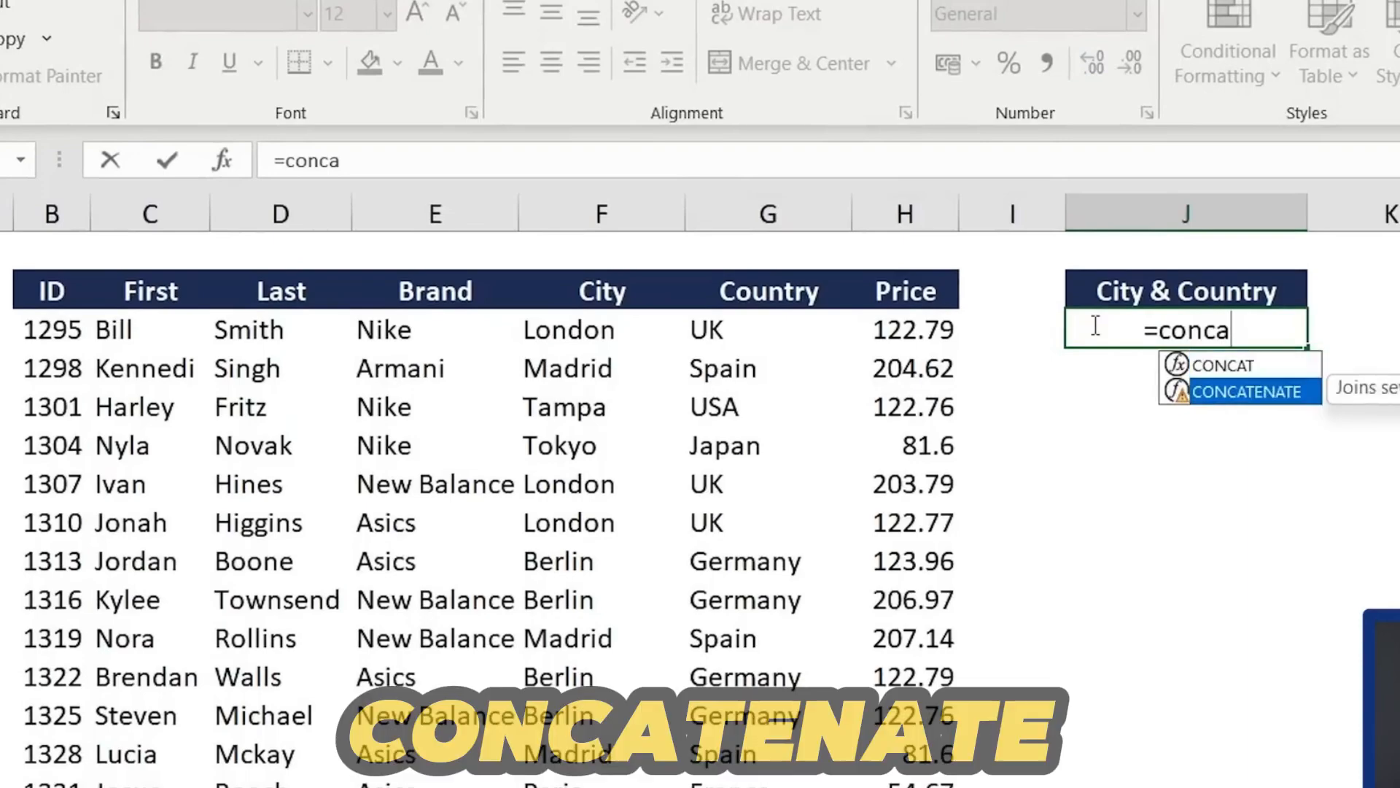
key(Escape)
key(Escape)
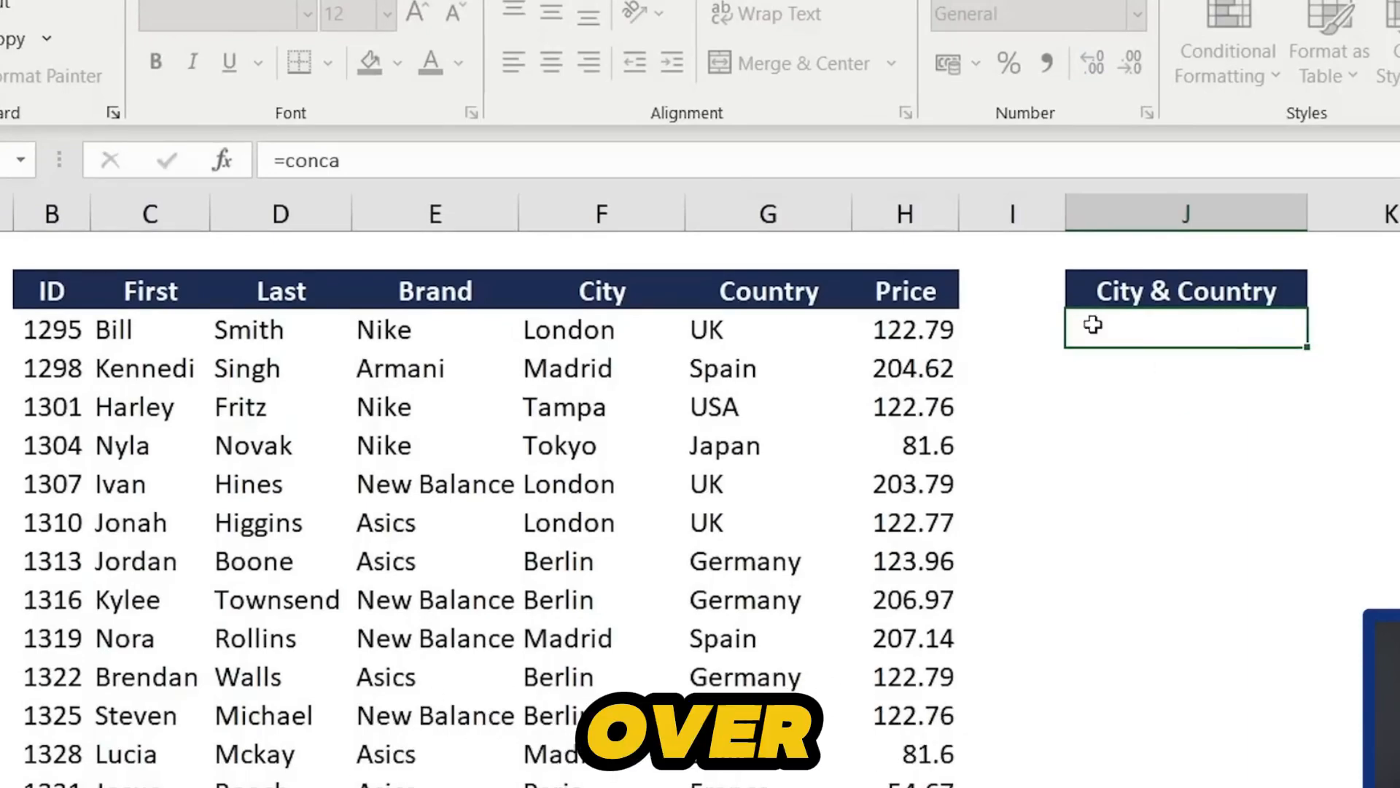
- Combine City and Country in the first City & Country cell with the formula =F3&", "&G3
text(=)
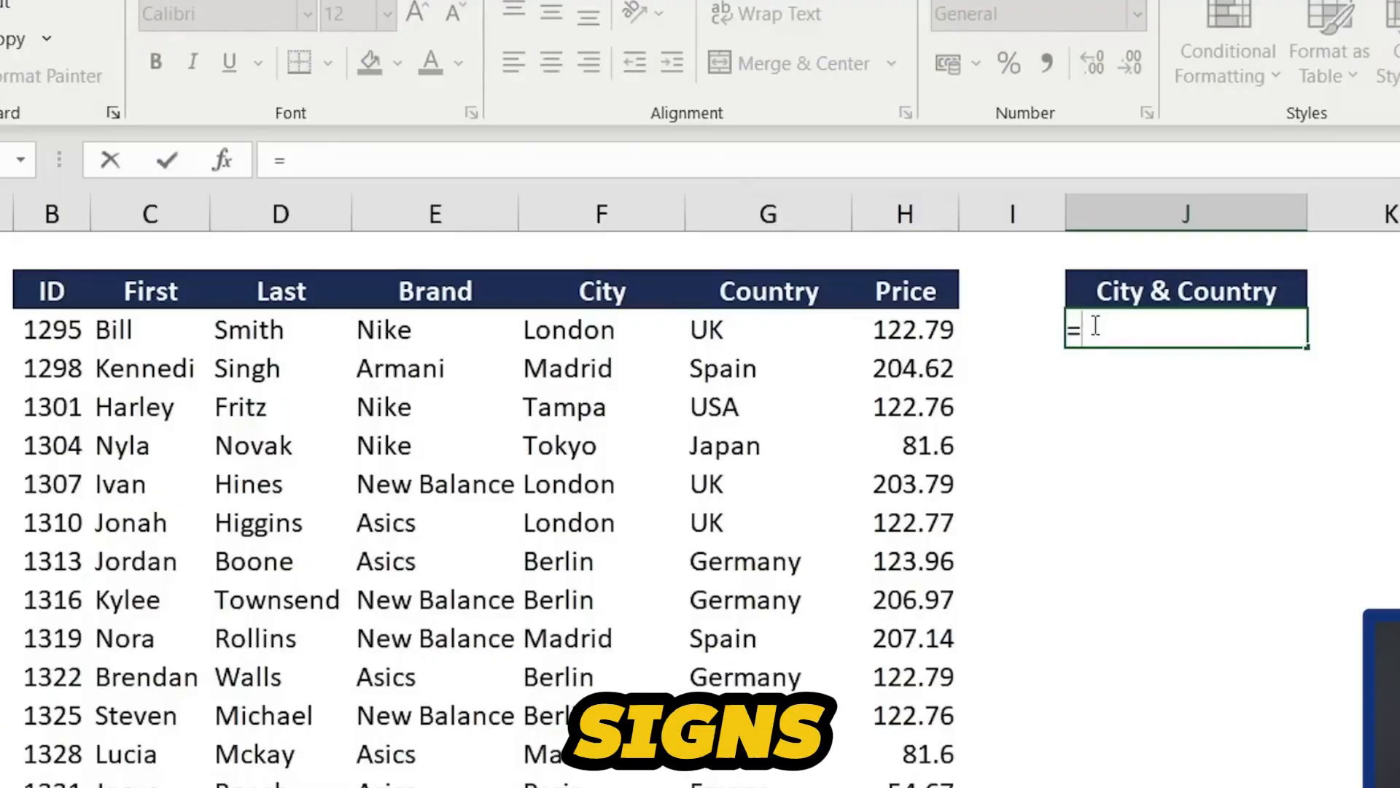
key(Left)
key(Left)
key(Left)
key(Left)
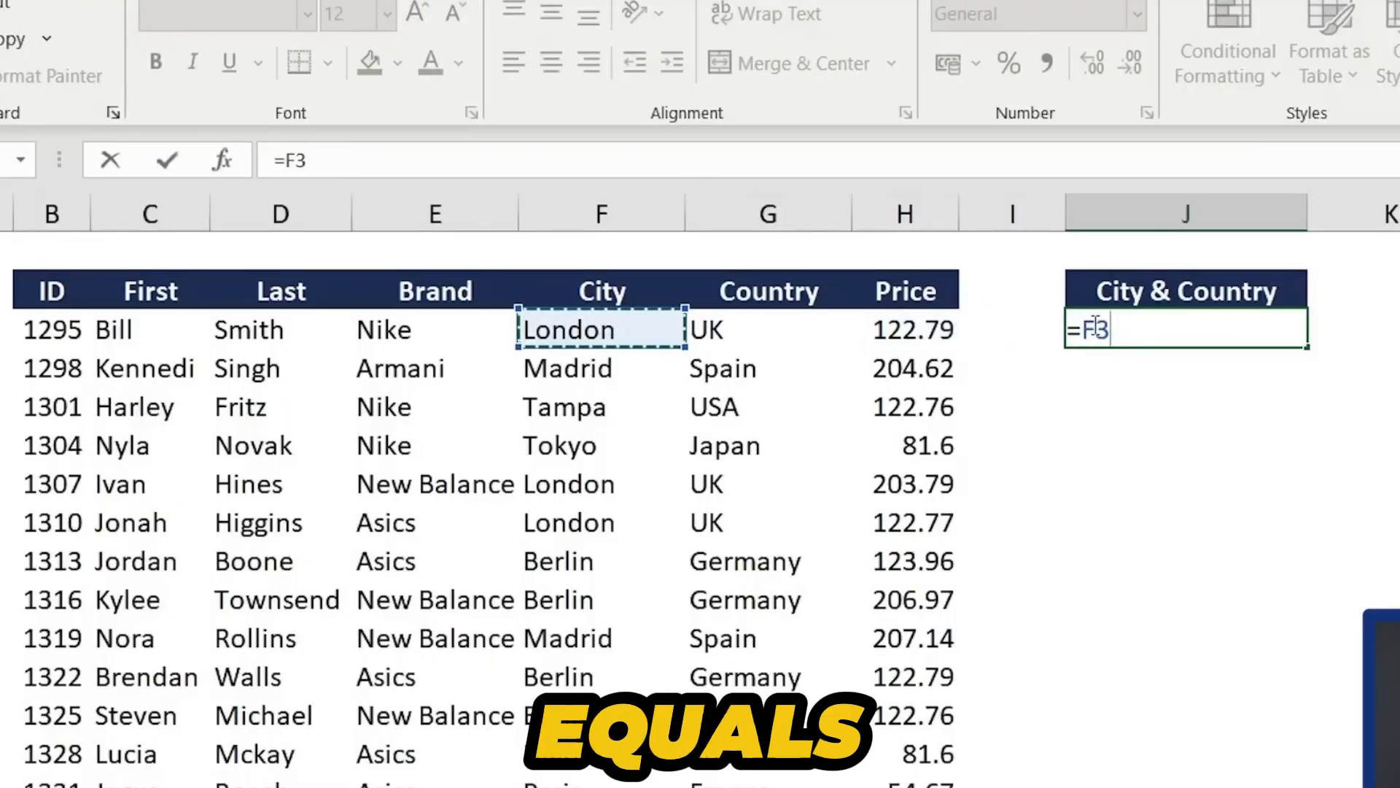
text(&)
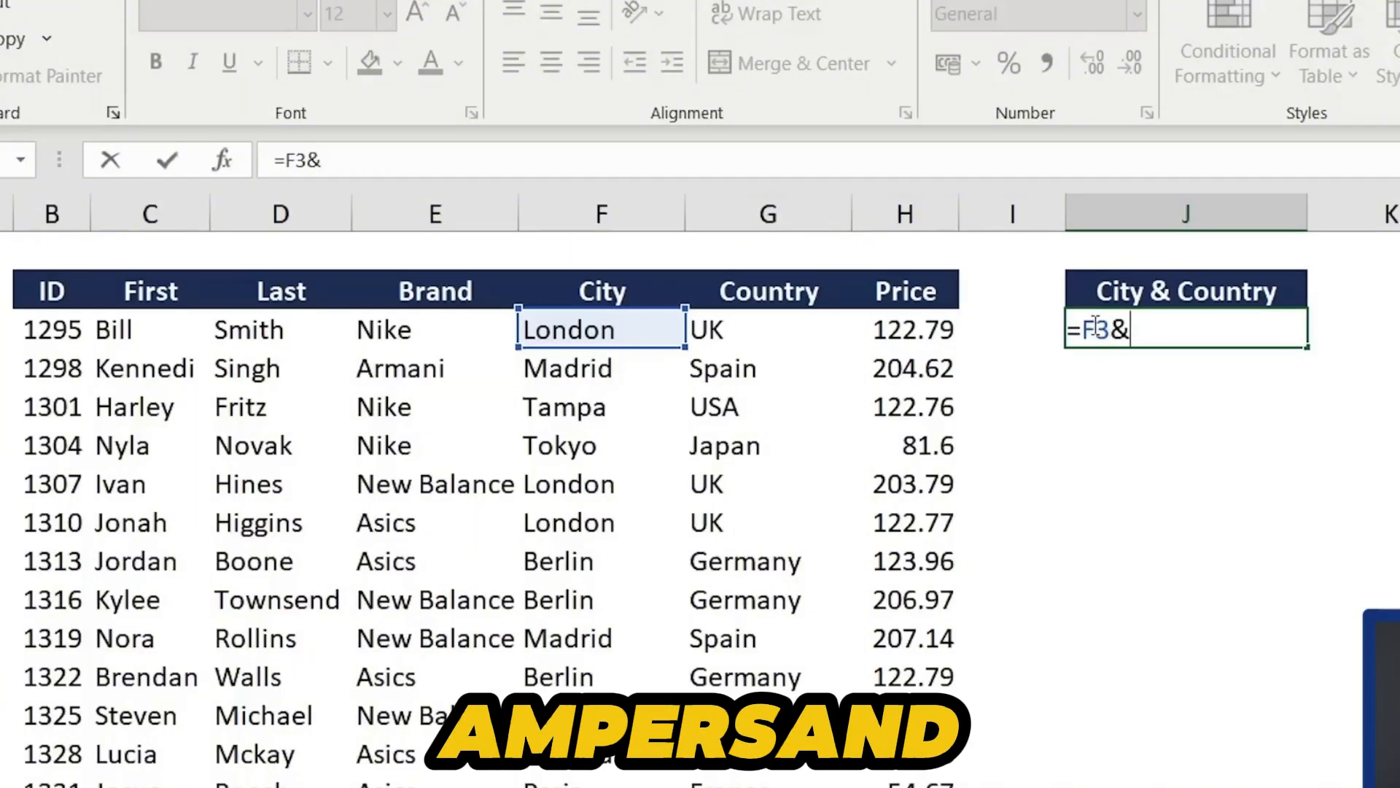
text(")
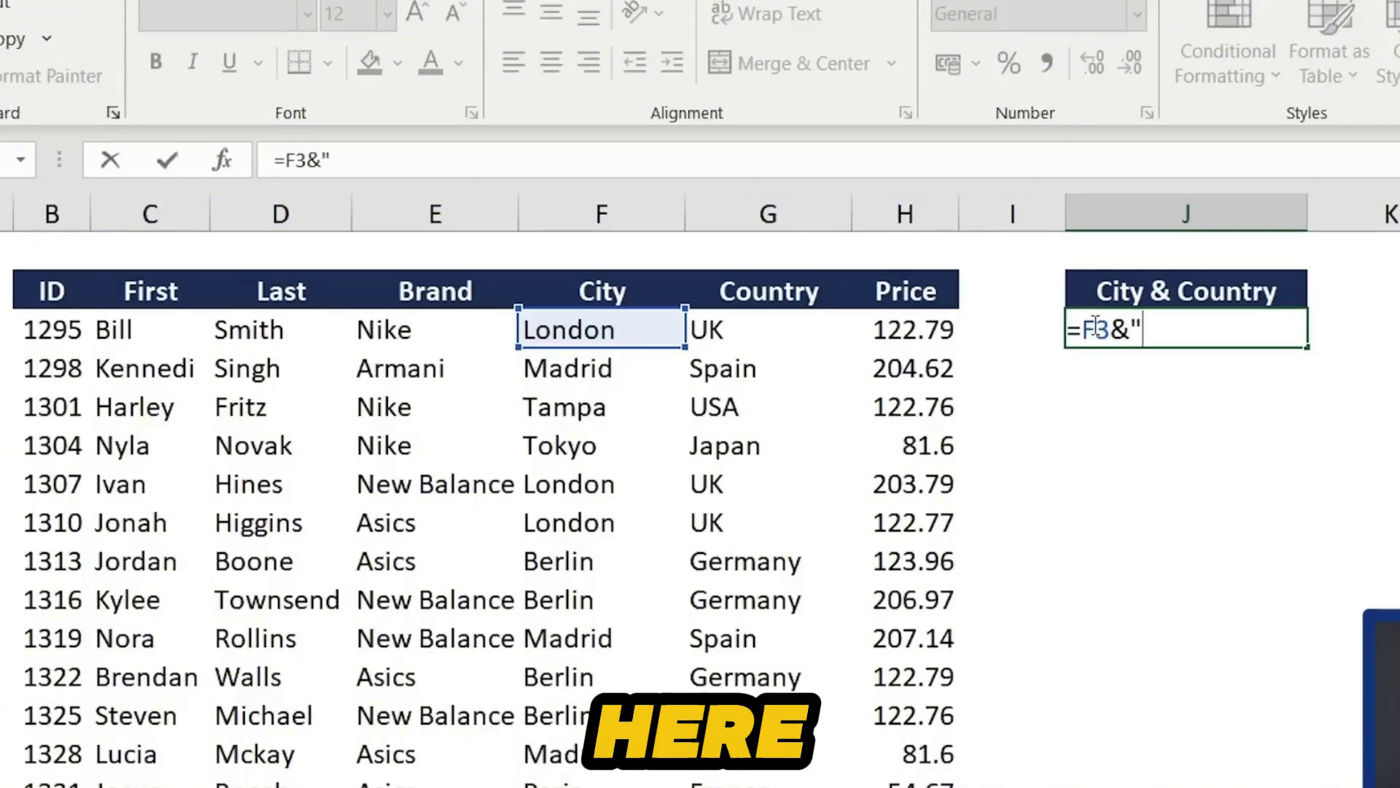
text(, )
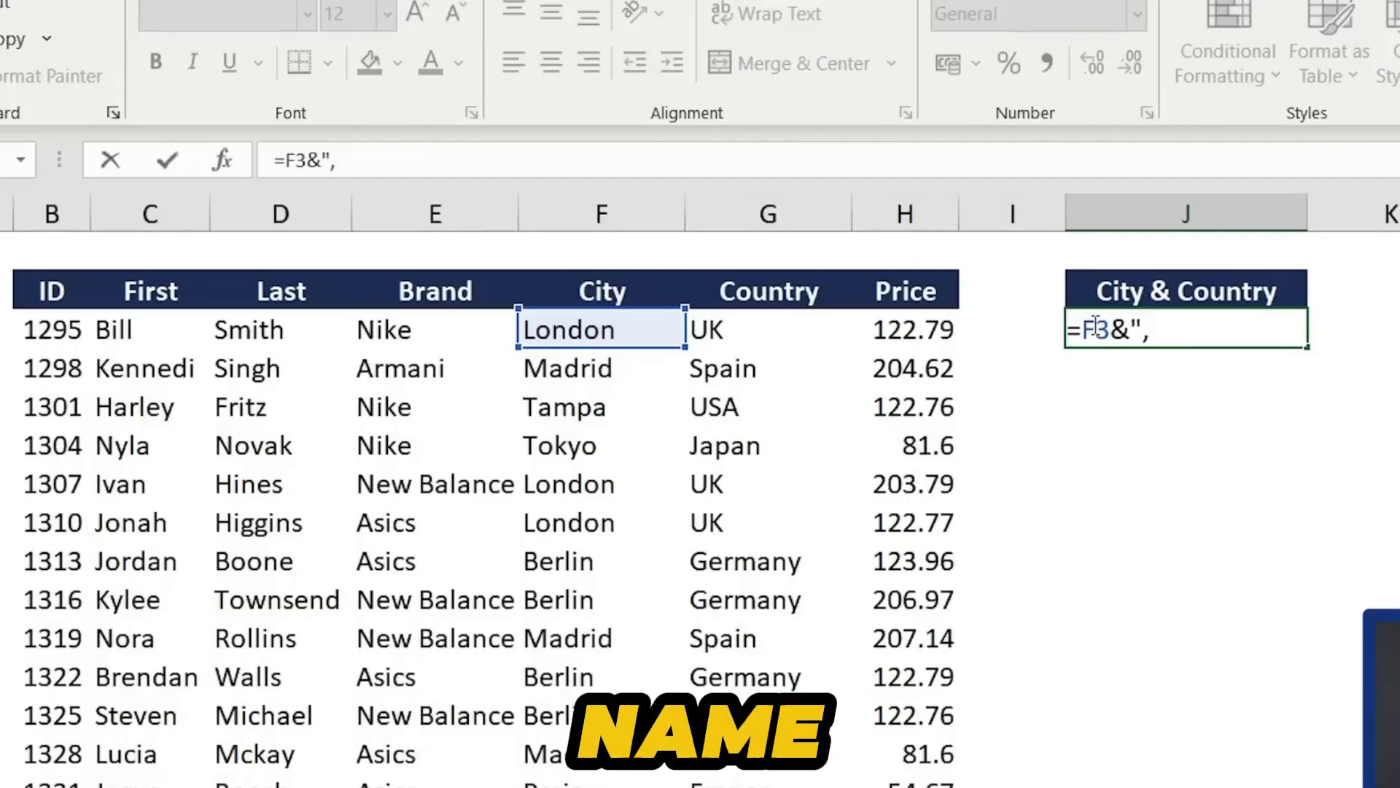
text(")
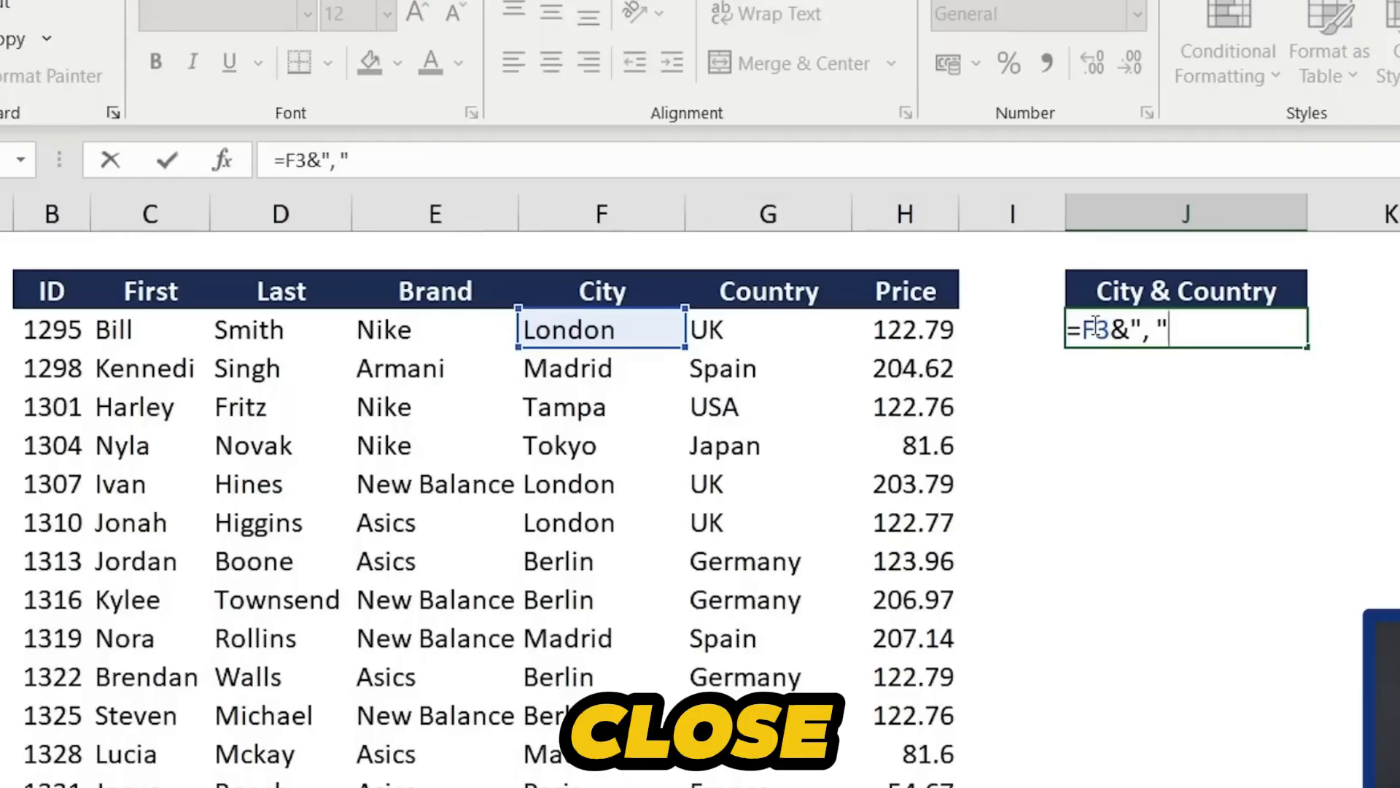
text(&)
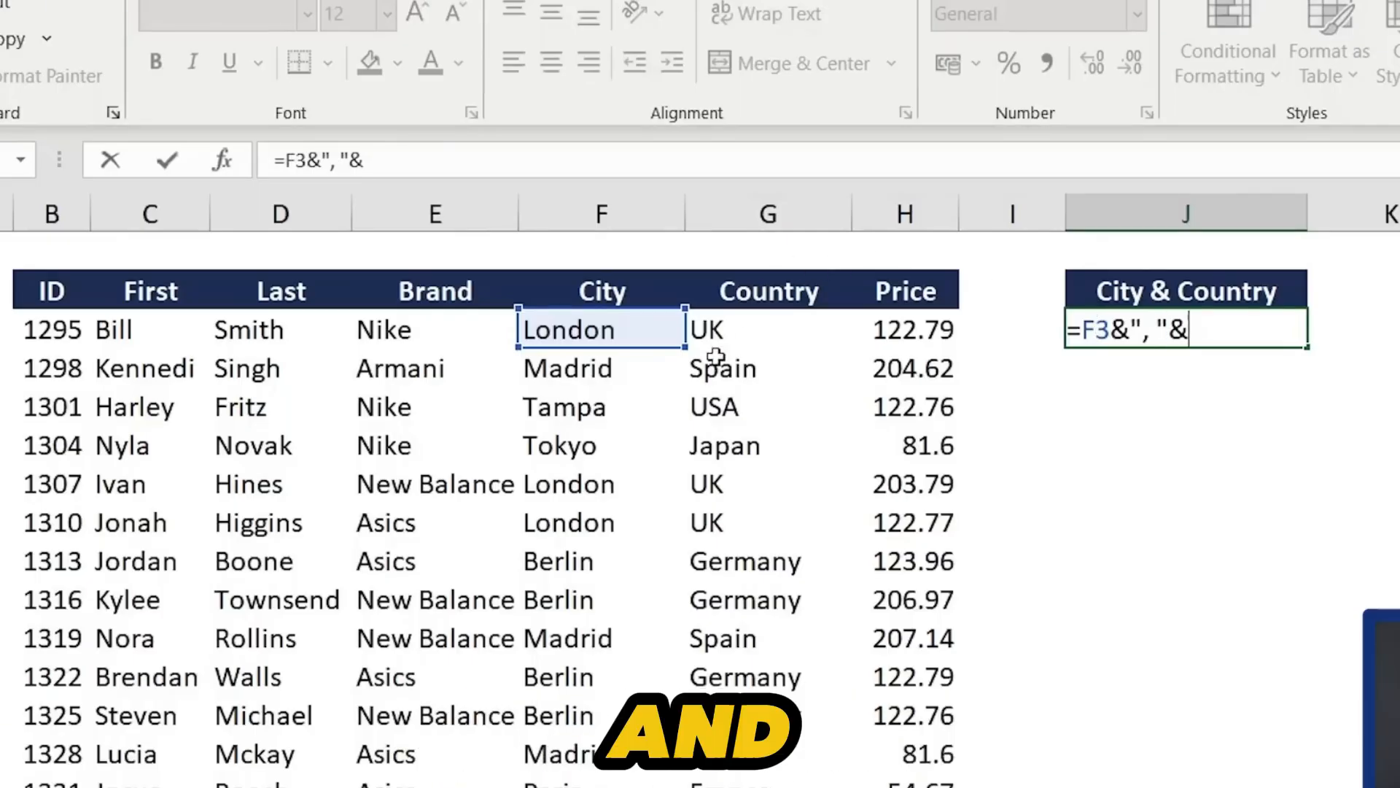
click(722, 332)
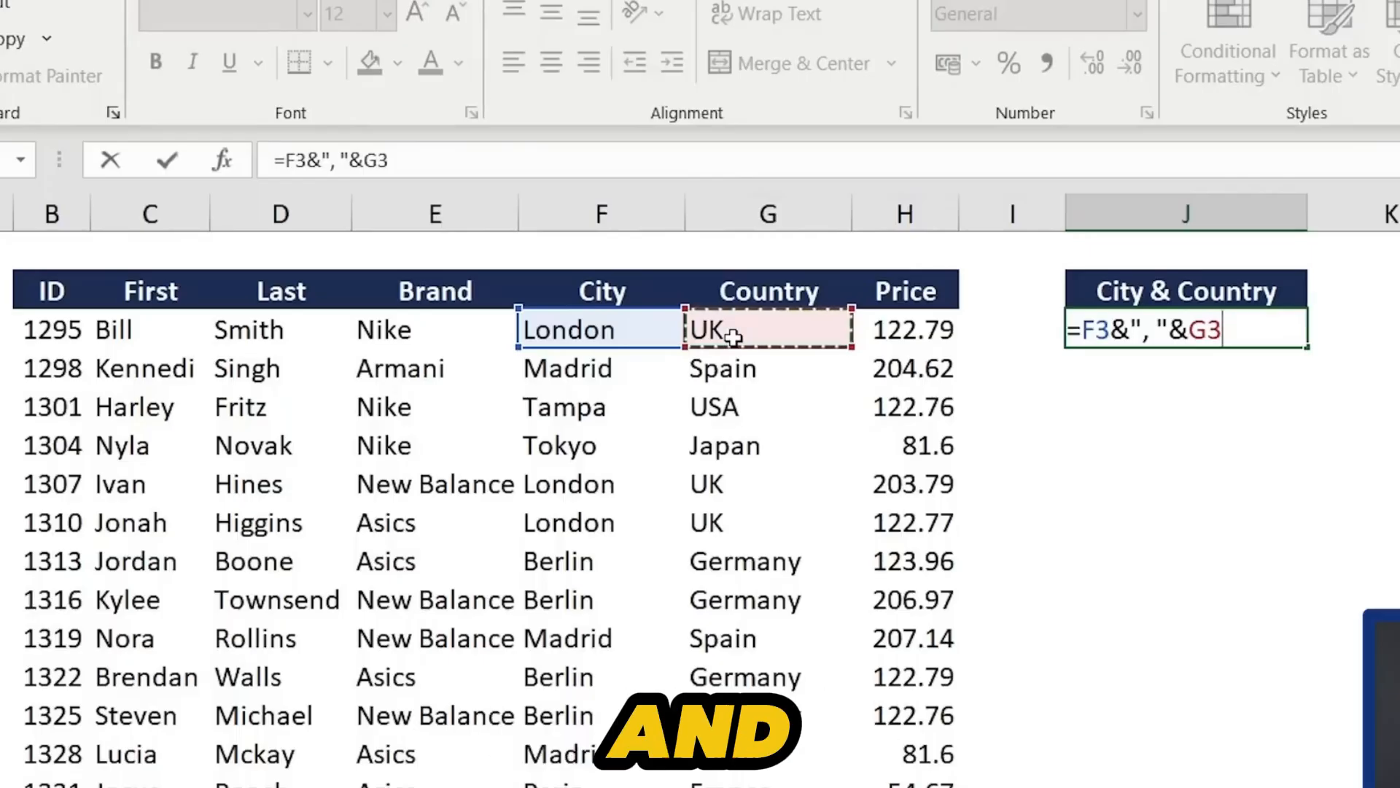
key(Return)
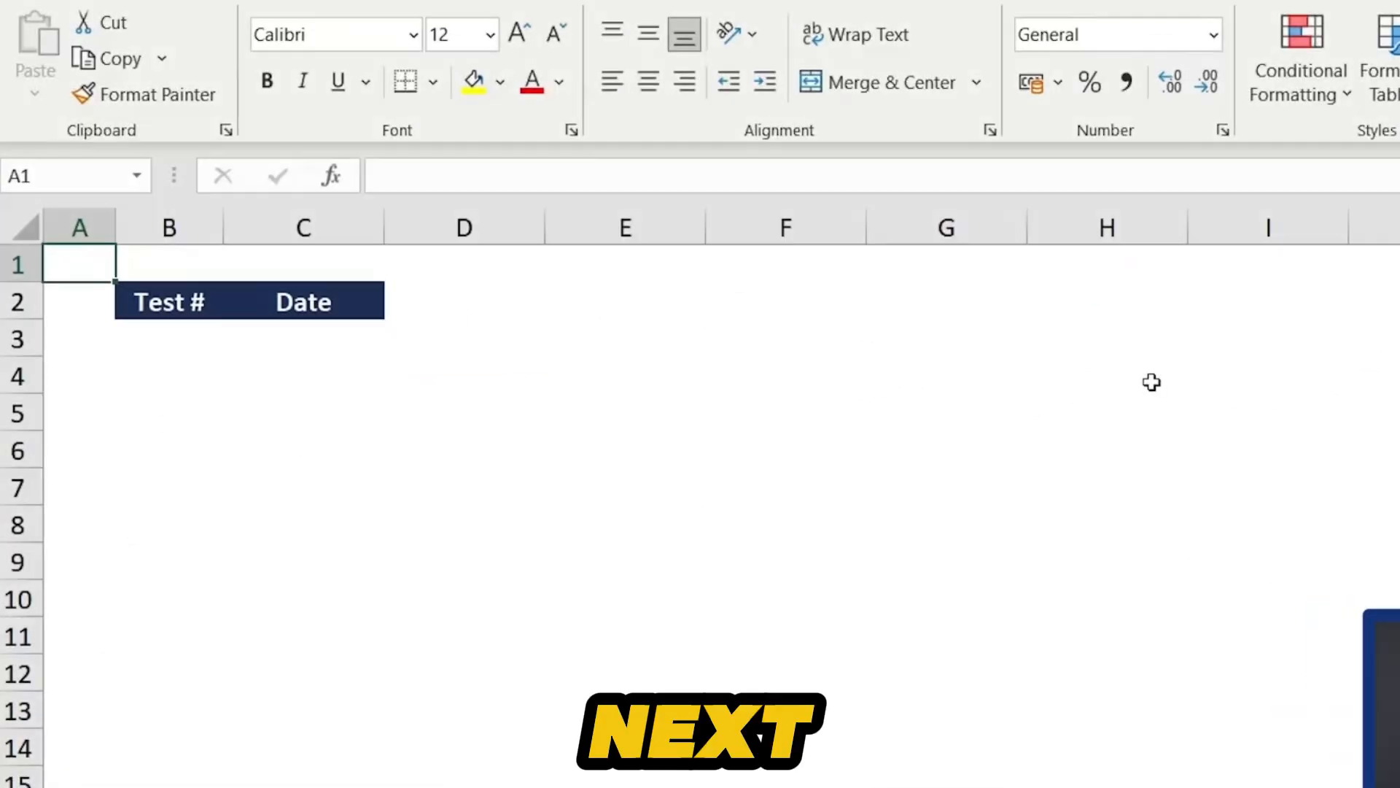
- Number the Test # column from the first cell with =SEQUENCE(50)
key(Right)
key(Down)
key(Down)
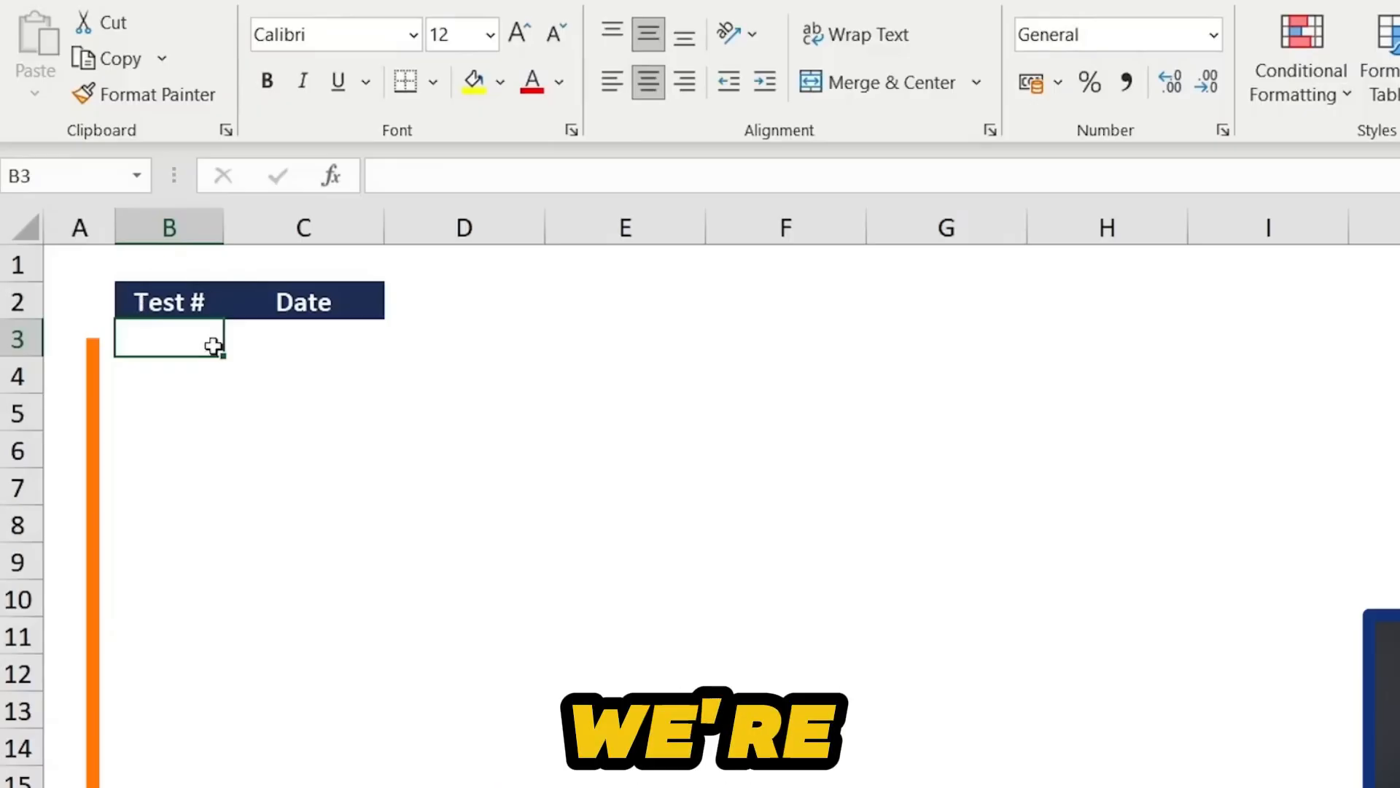
text(=s)
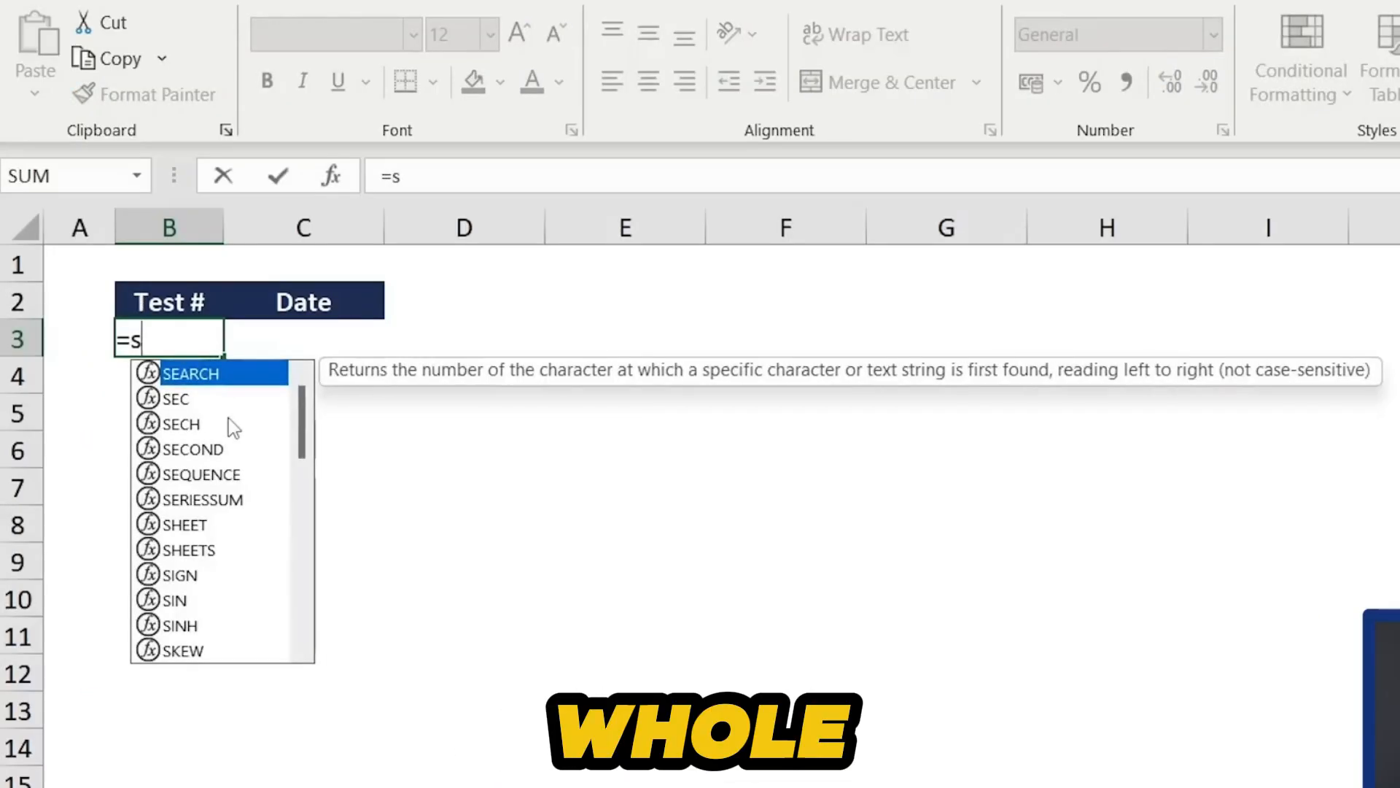
text(equ)
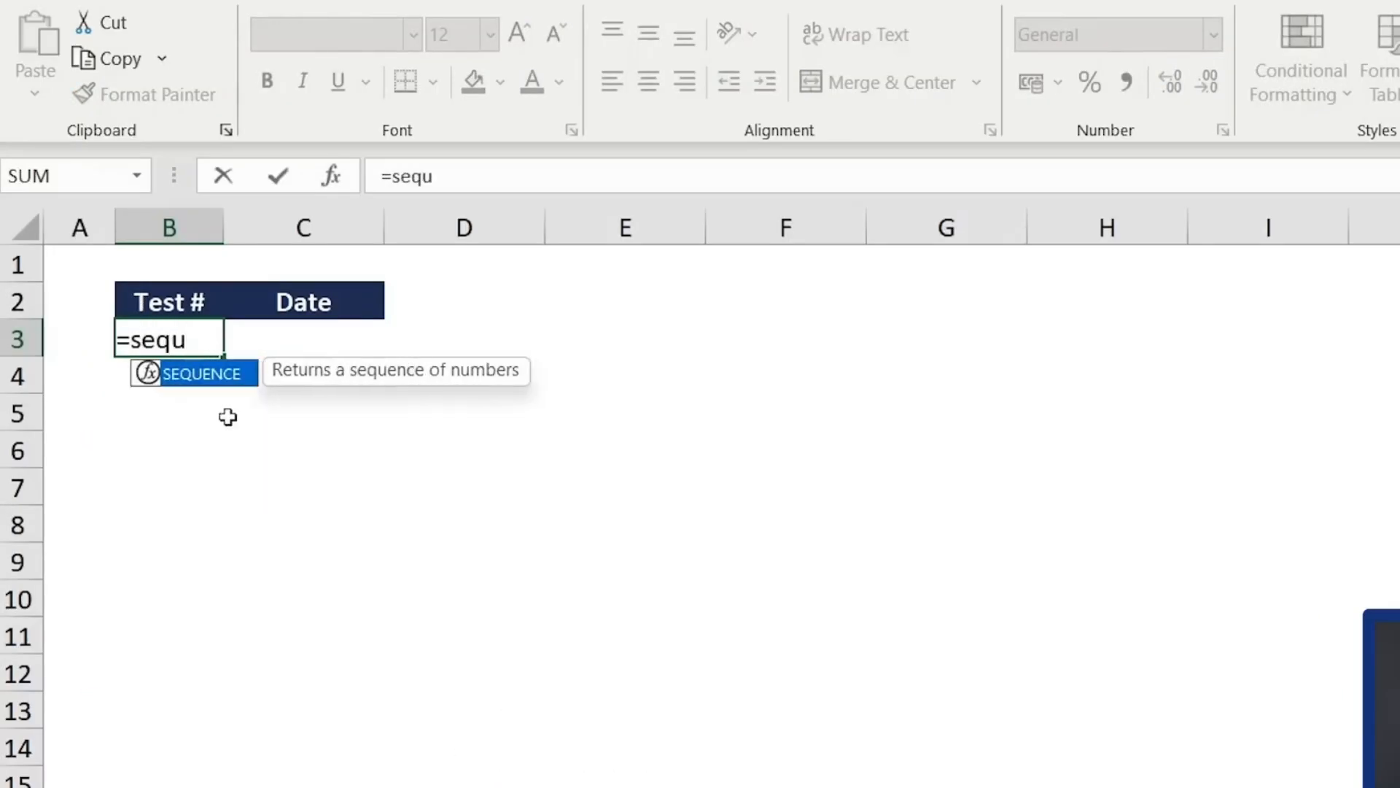
key(Tab)
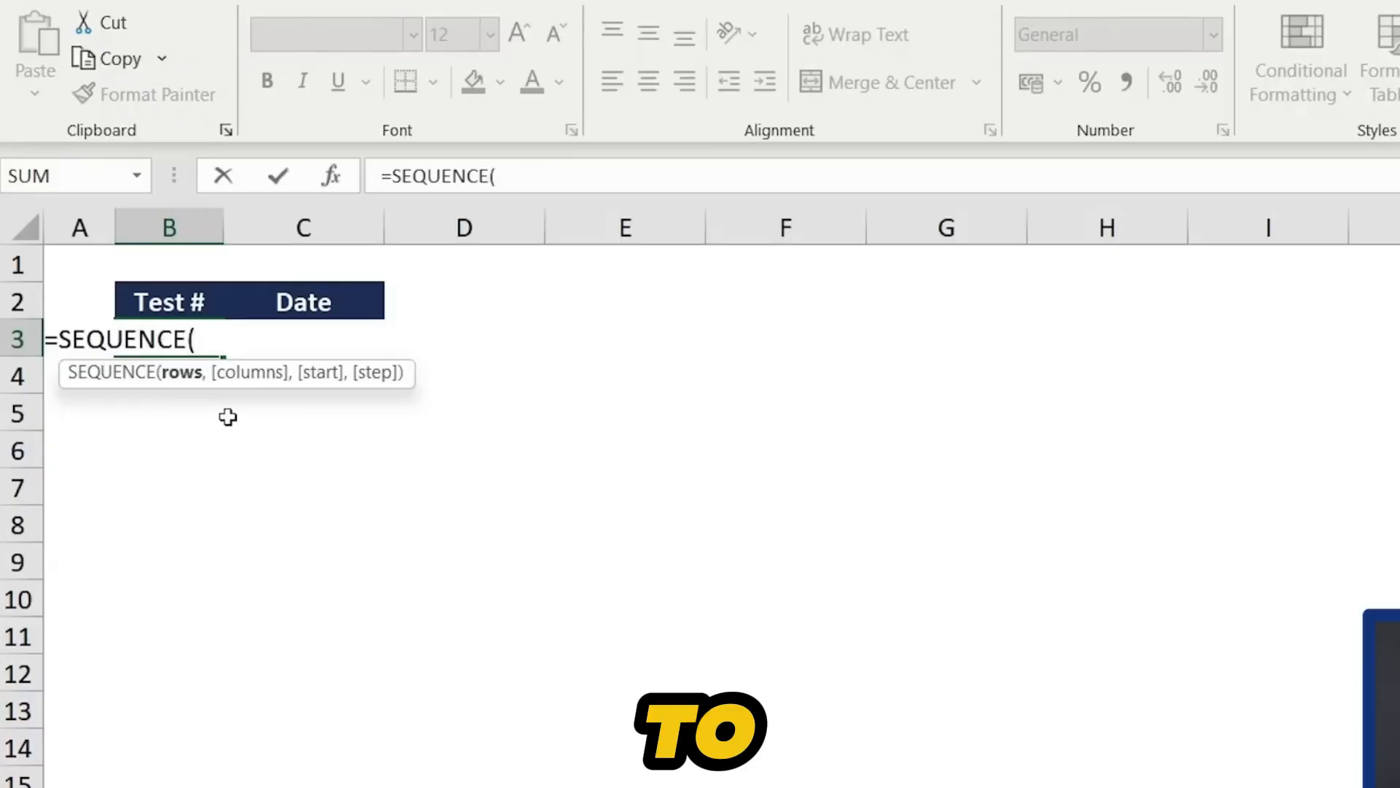
text(50)
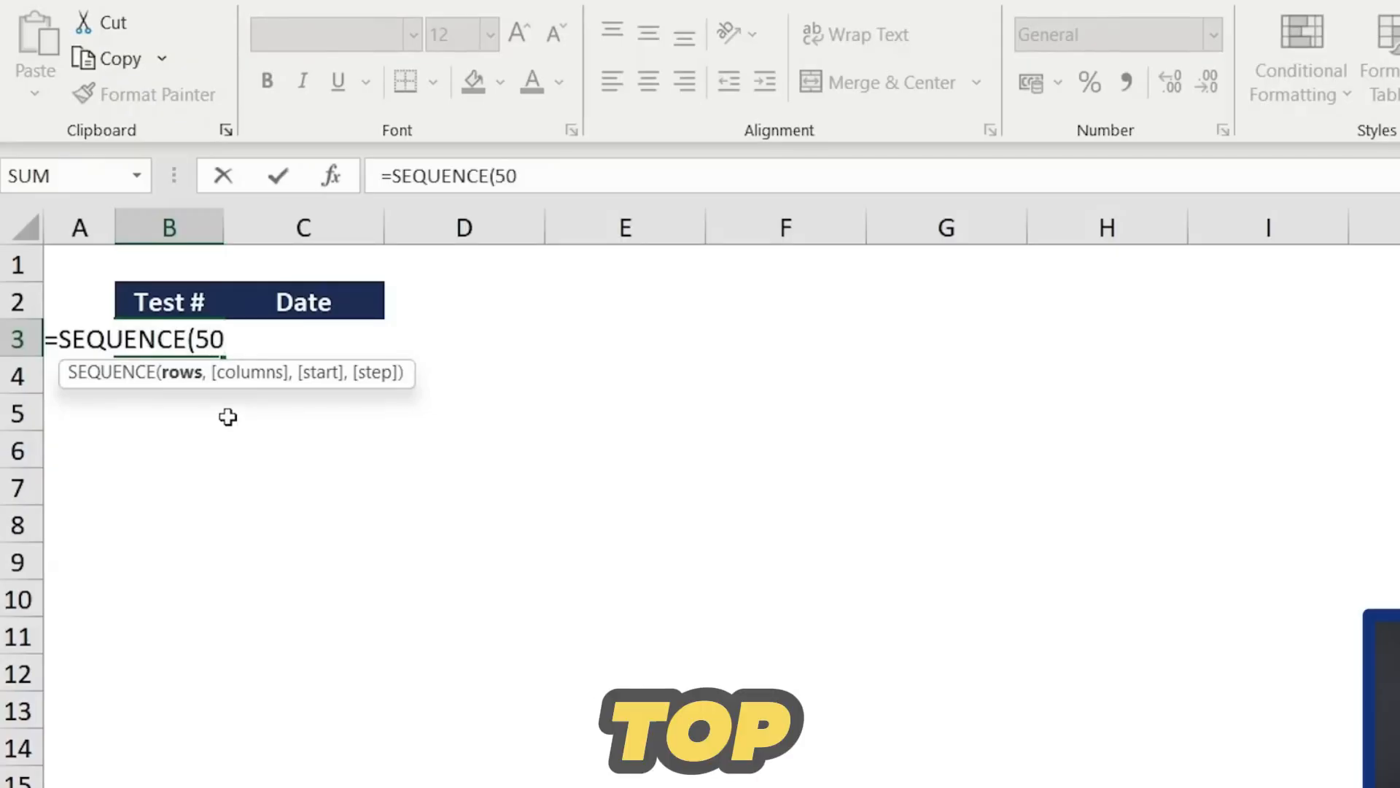
text())
key(Return)
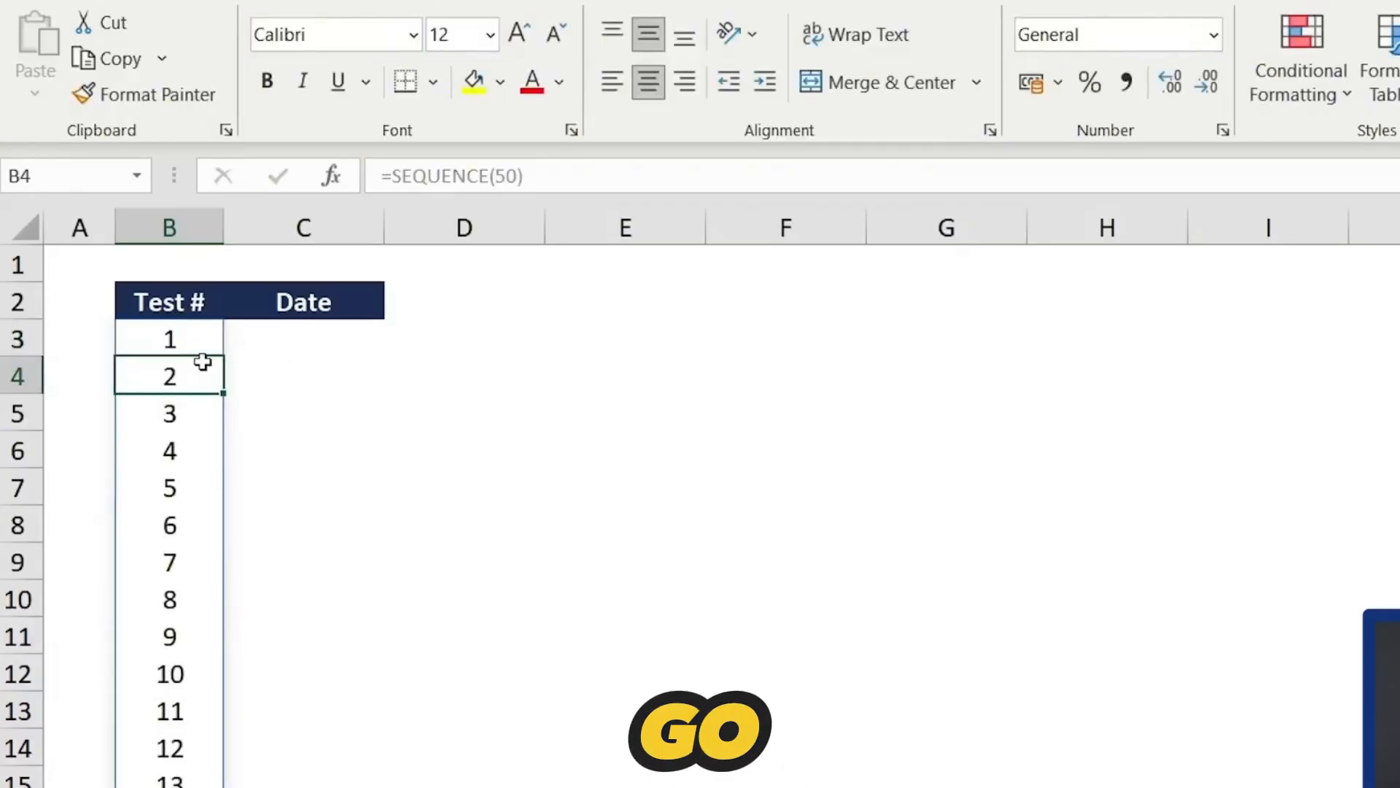
- Begin a SEQUENCE formula in the first Date cell with 50 rows and the columns argument left empty
key(Up)
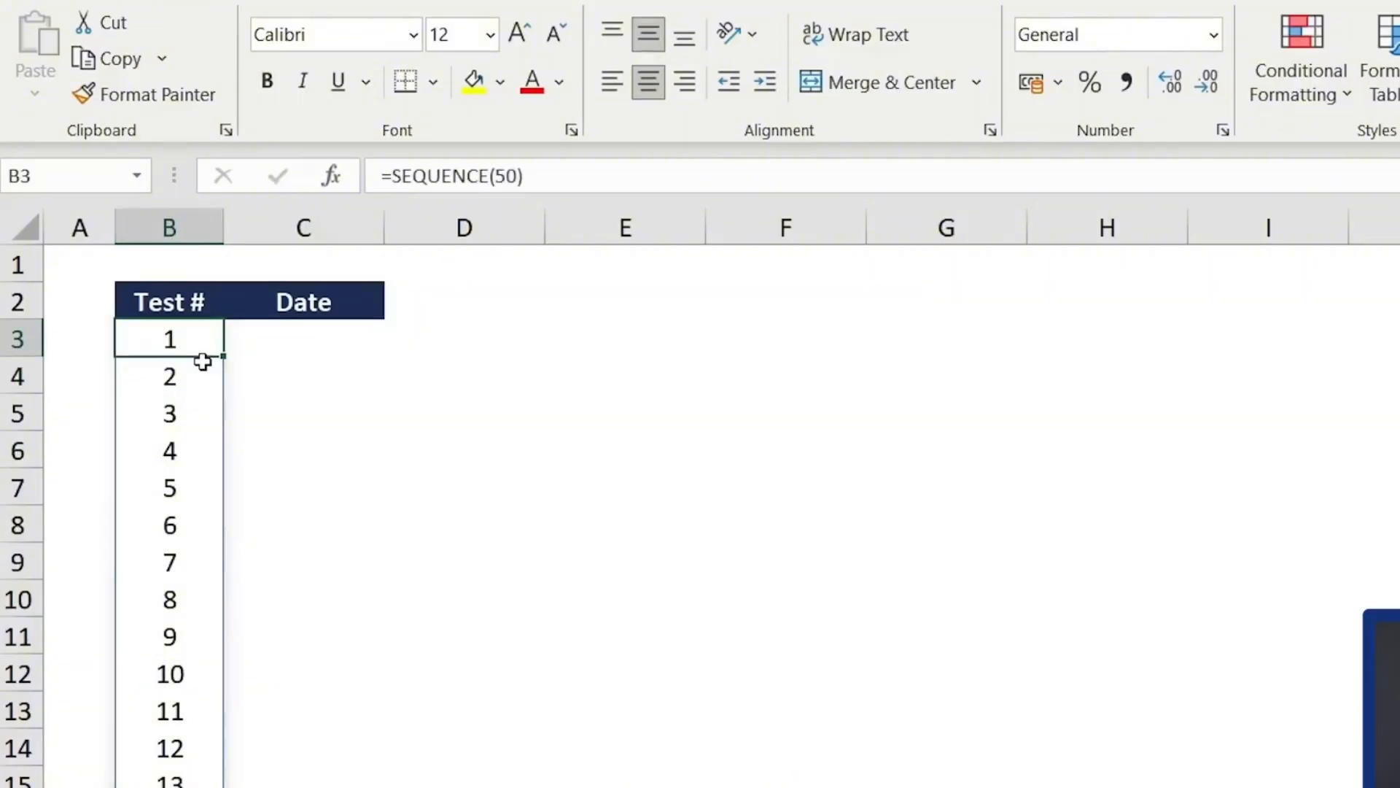
key(Right)
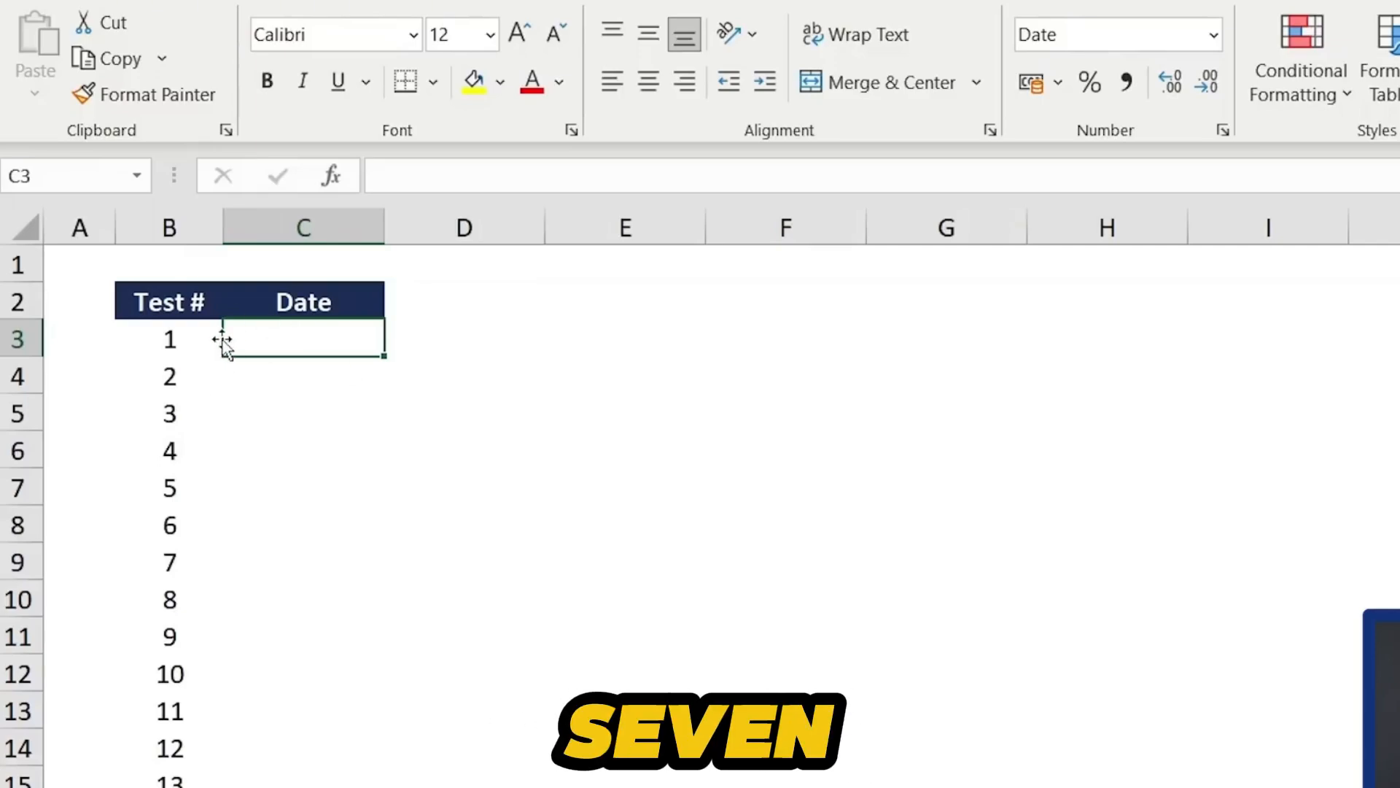
text(=)
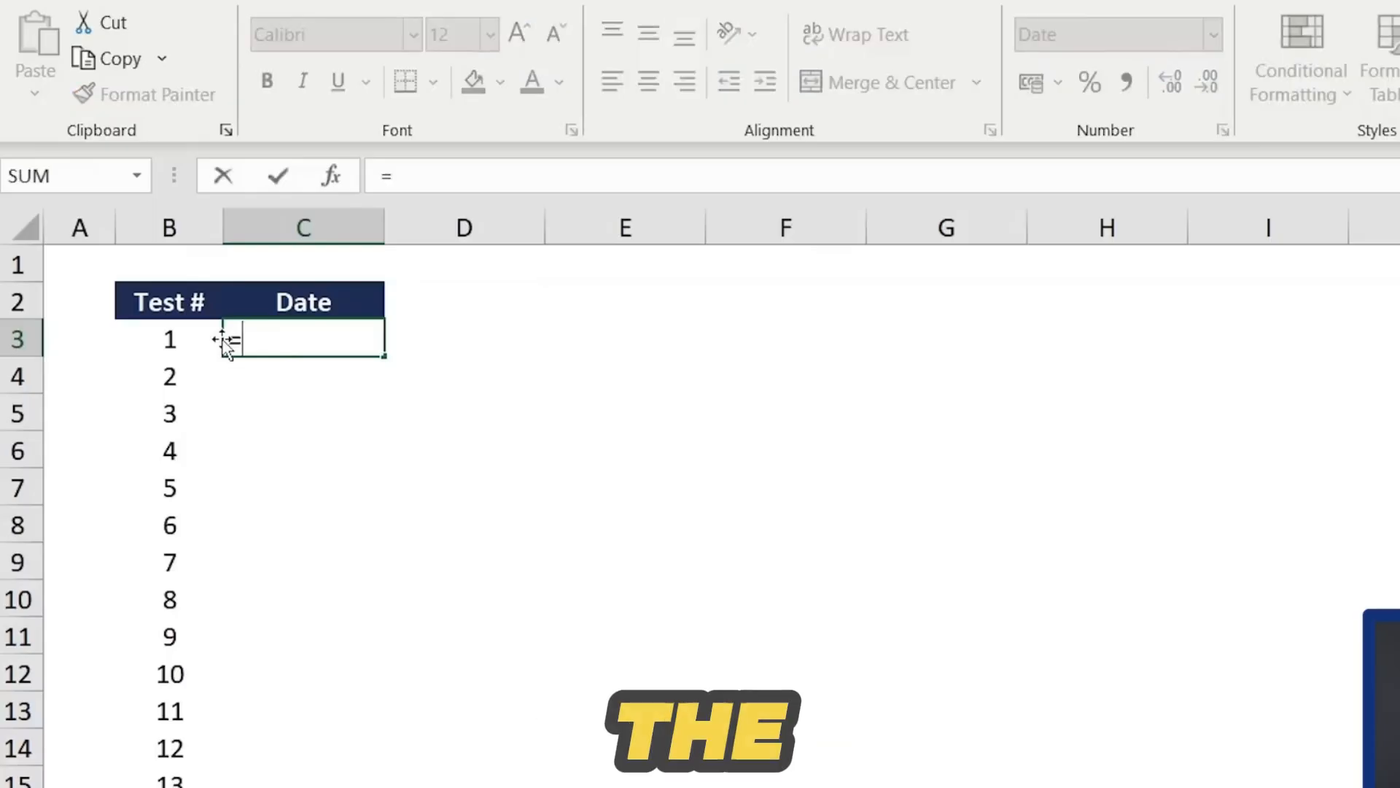
text(sequ)
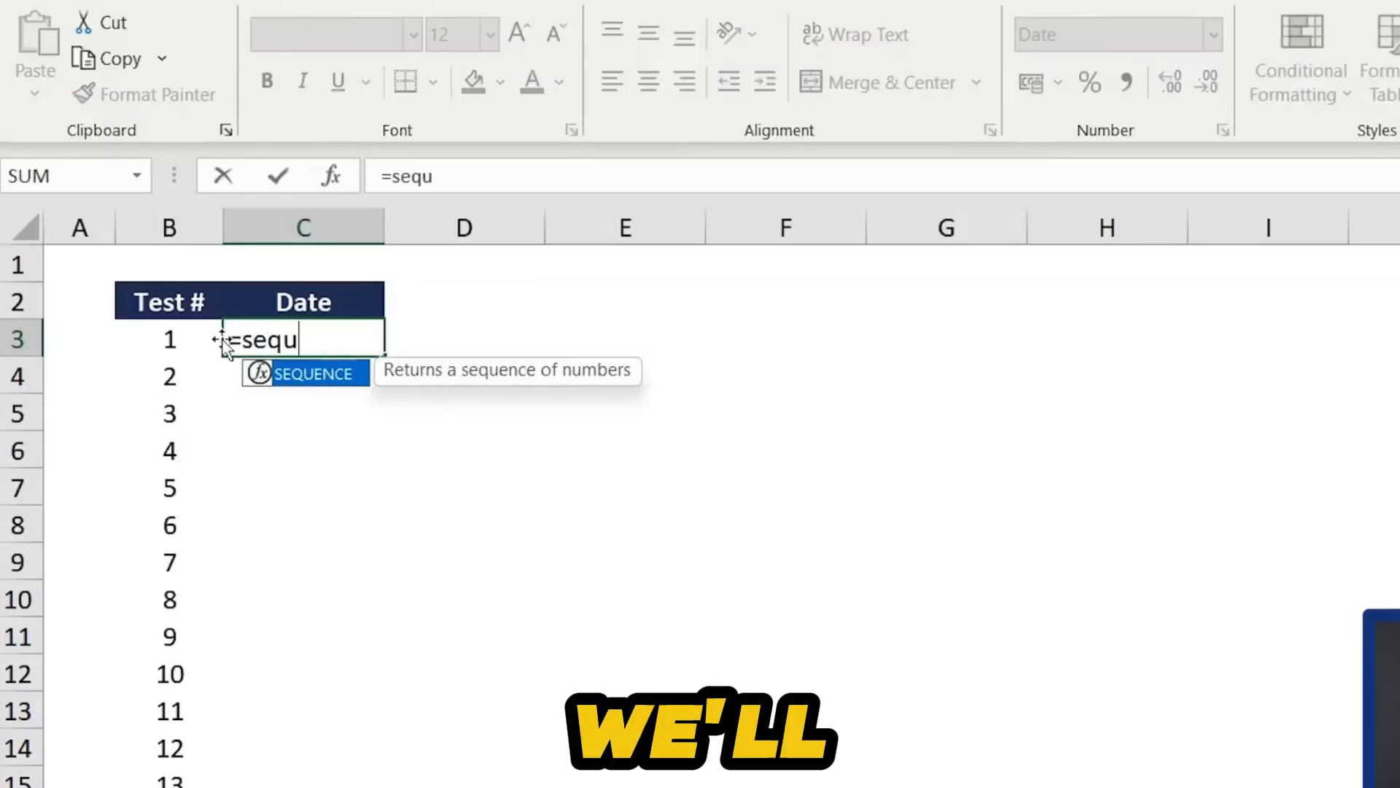
key(Tab)
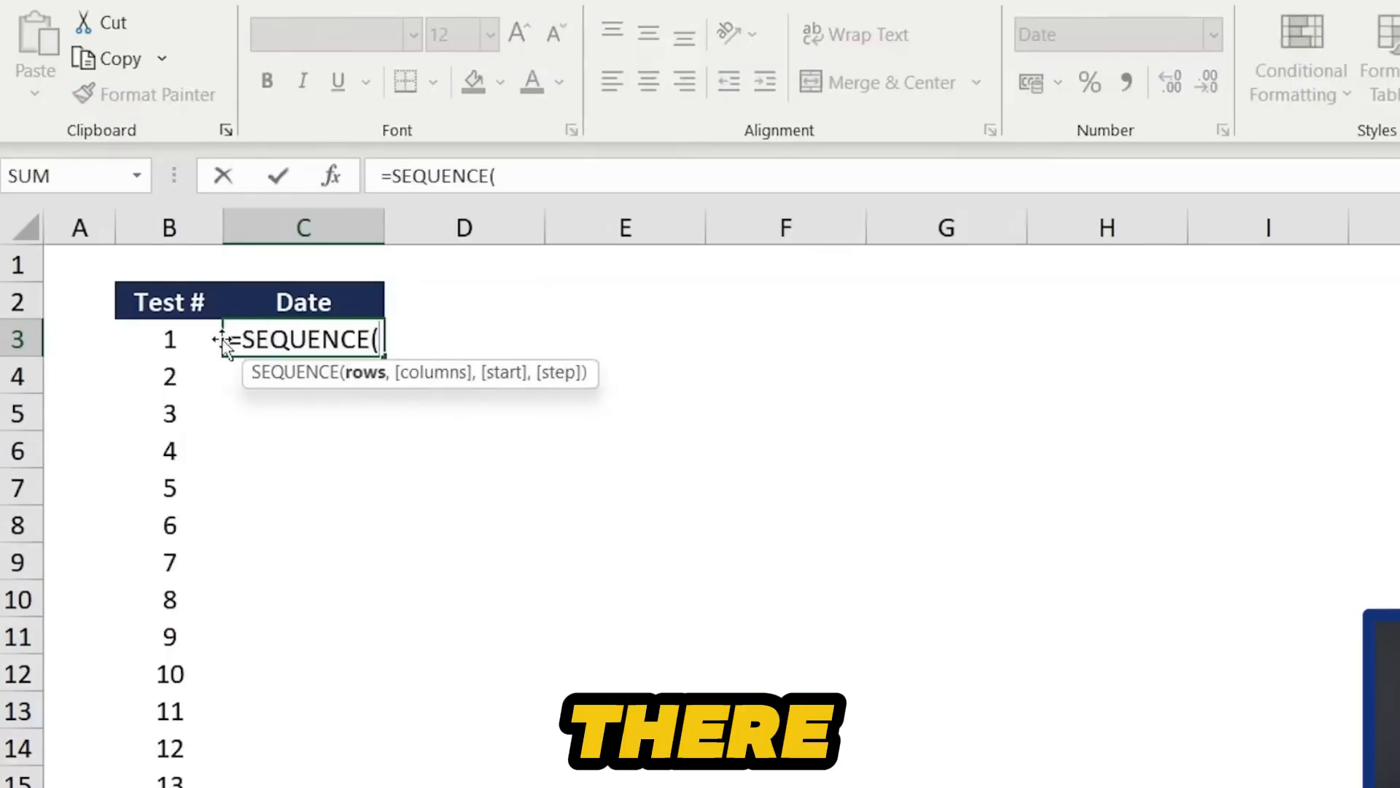
text(50)
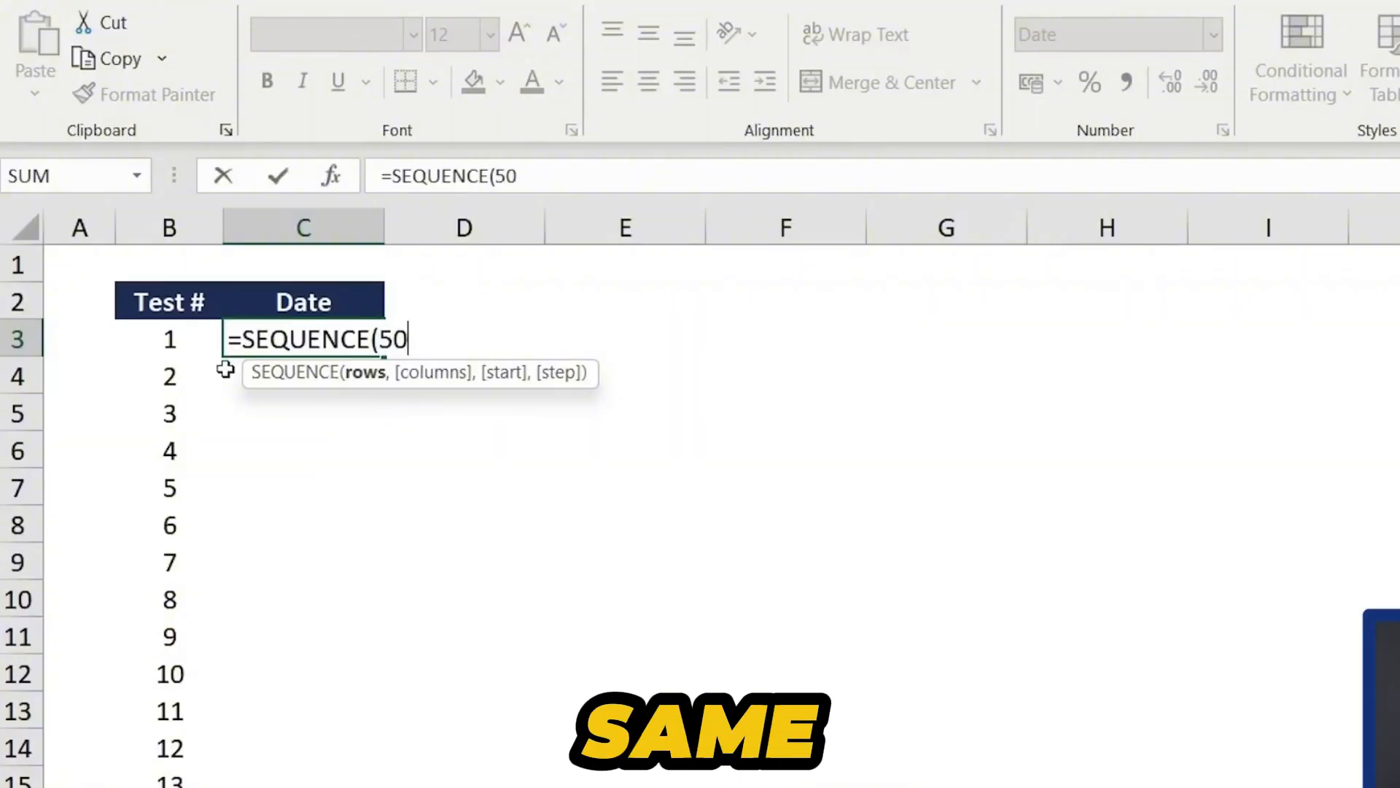
text(,)
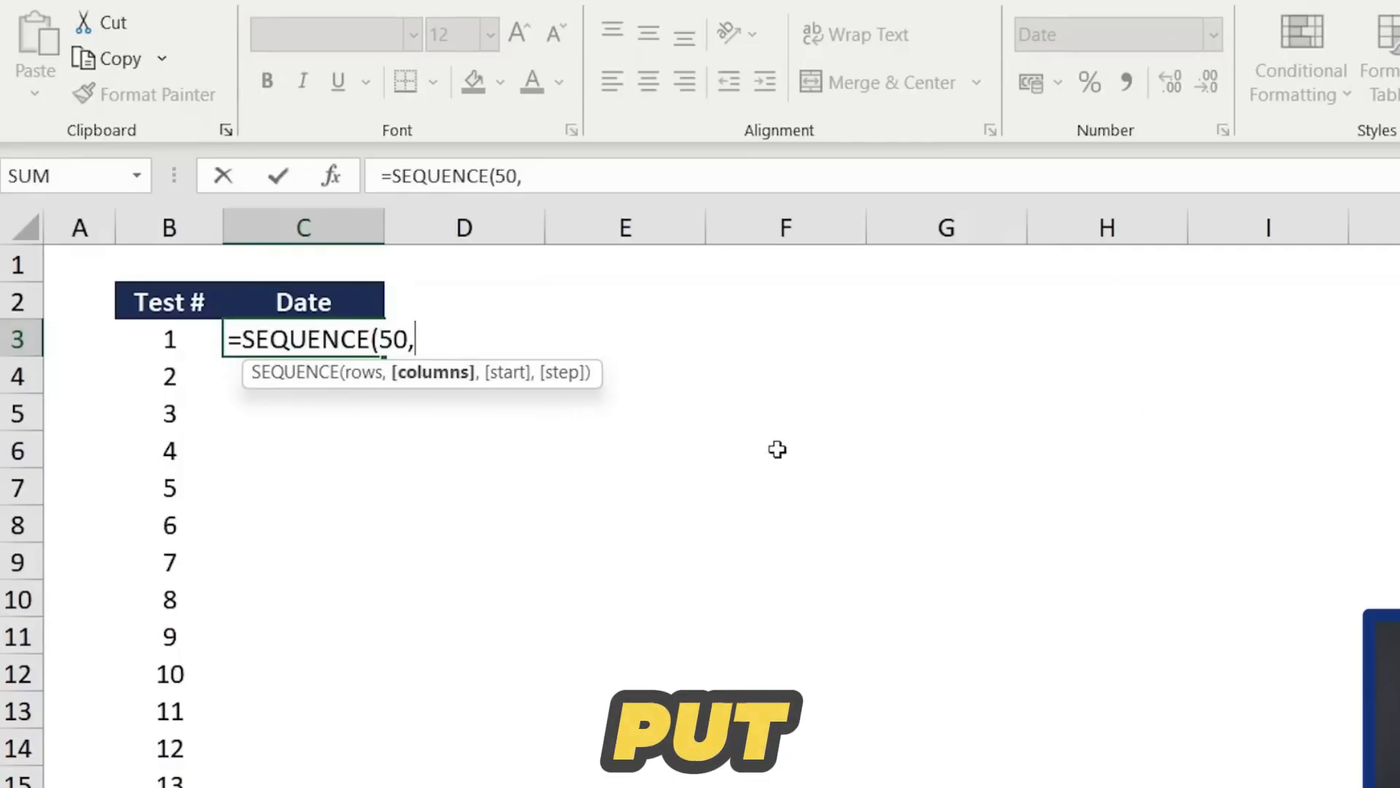
text(,)
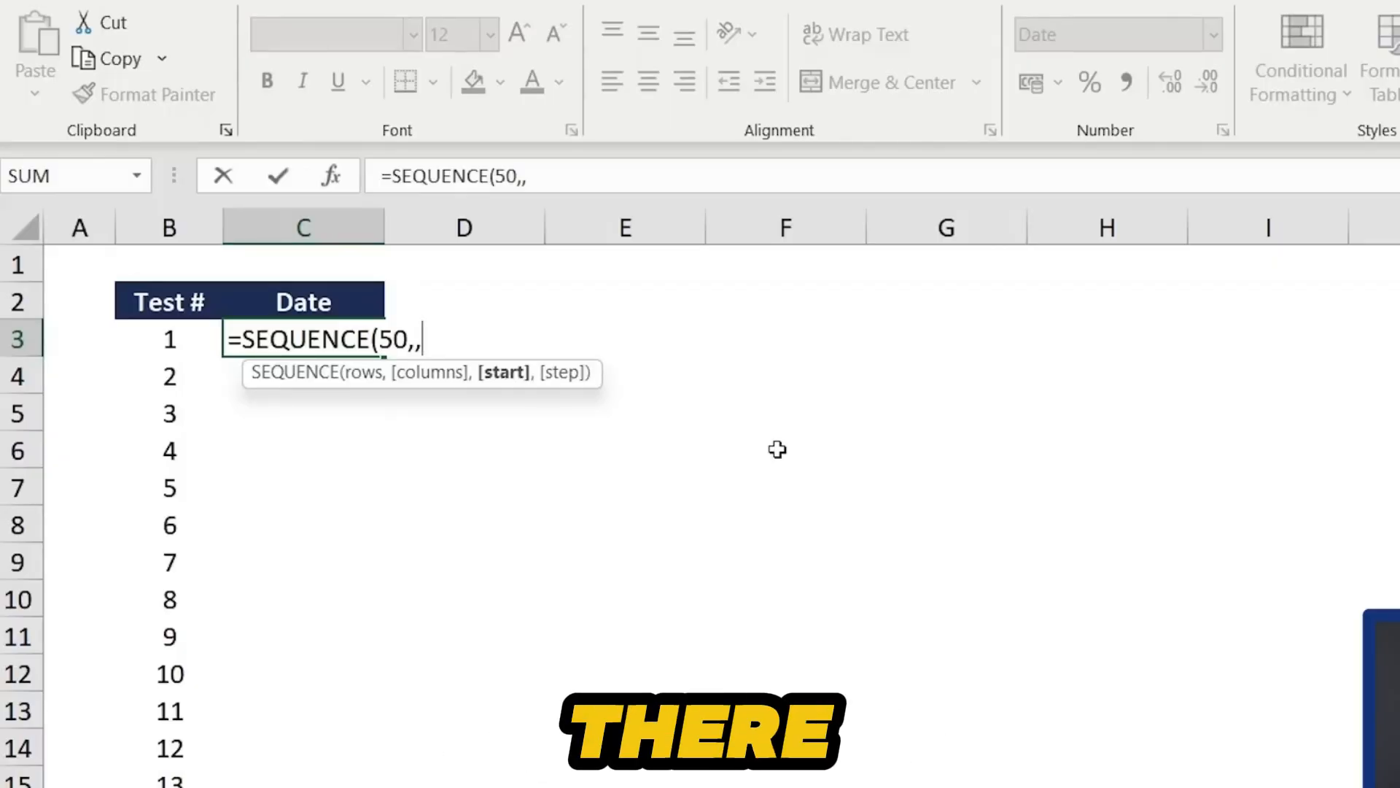
text(da)
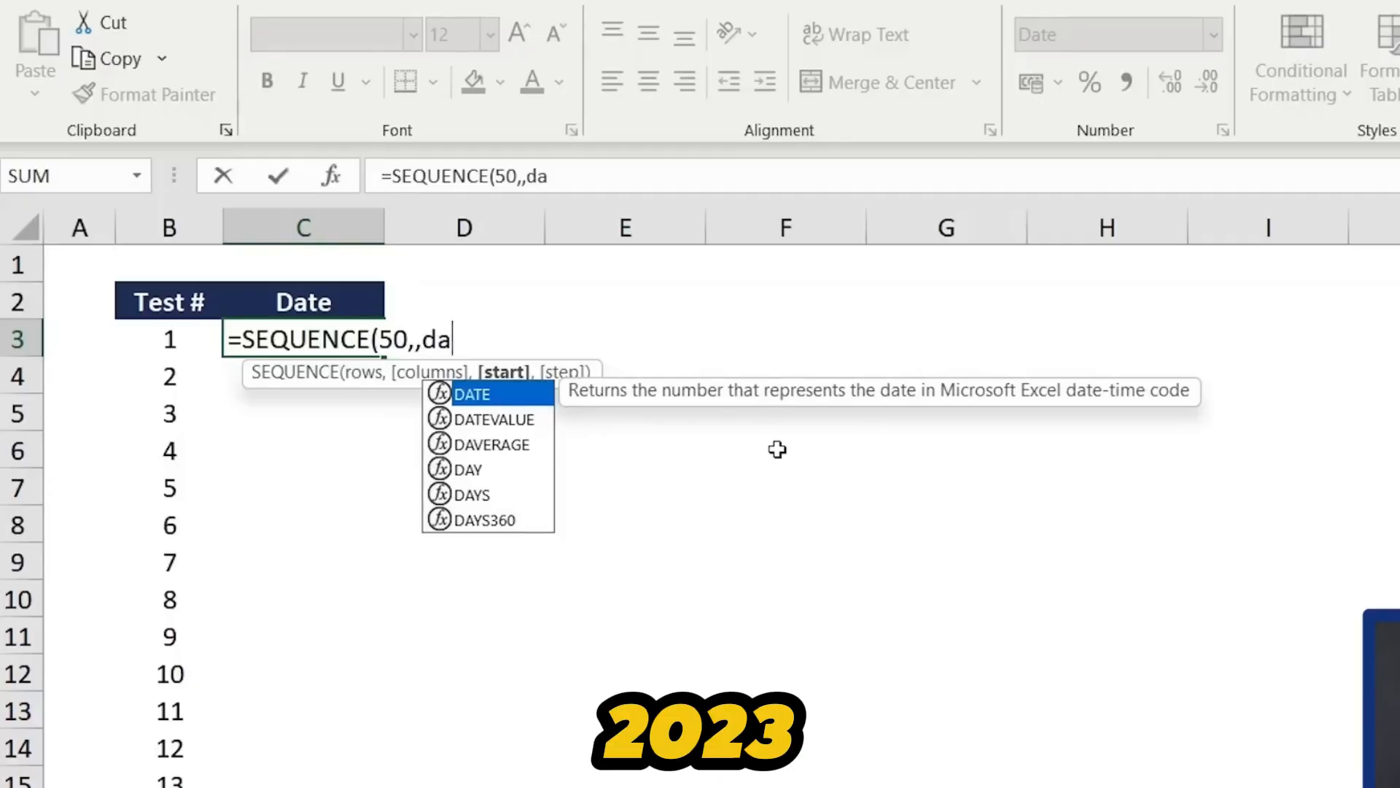
- Complete the Date formula as =SEQUENCE(50,,DATE(2023,01,01),7) to list 50 weekly dates
key(Tab)
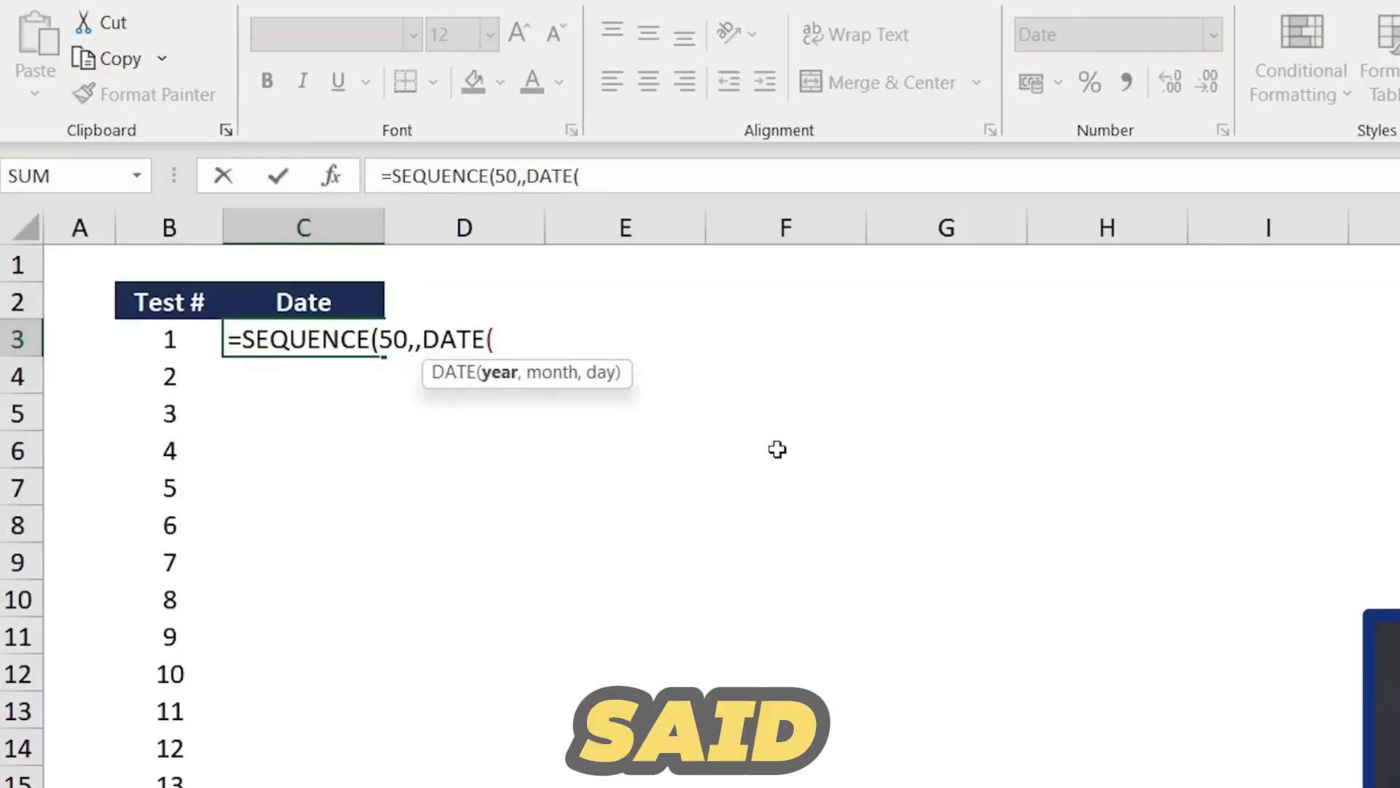
text(20203)
key(BackSpace)
key(BackSpace)
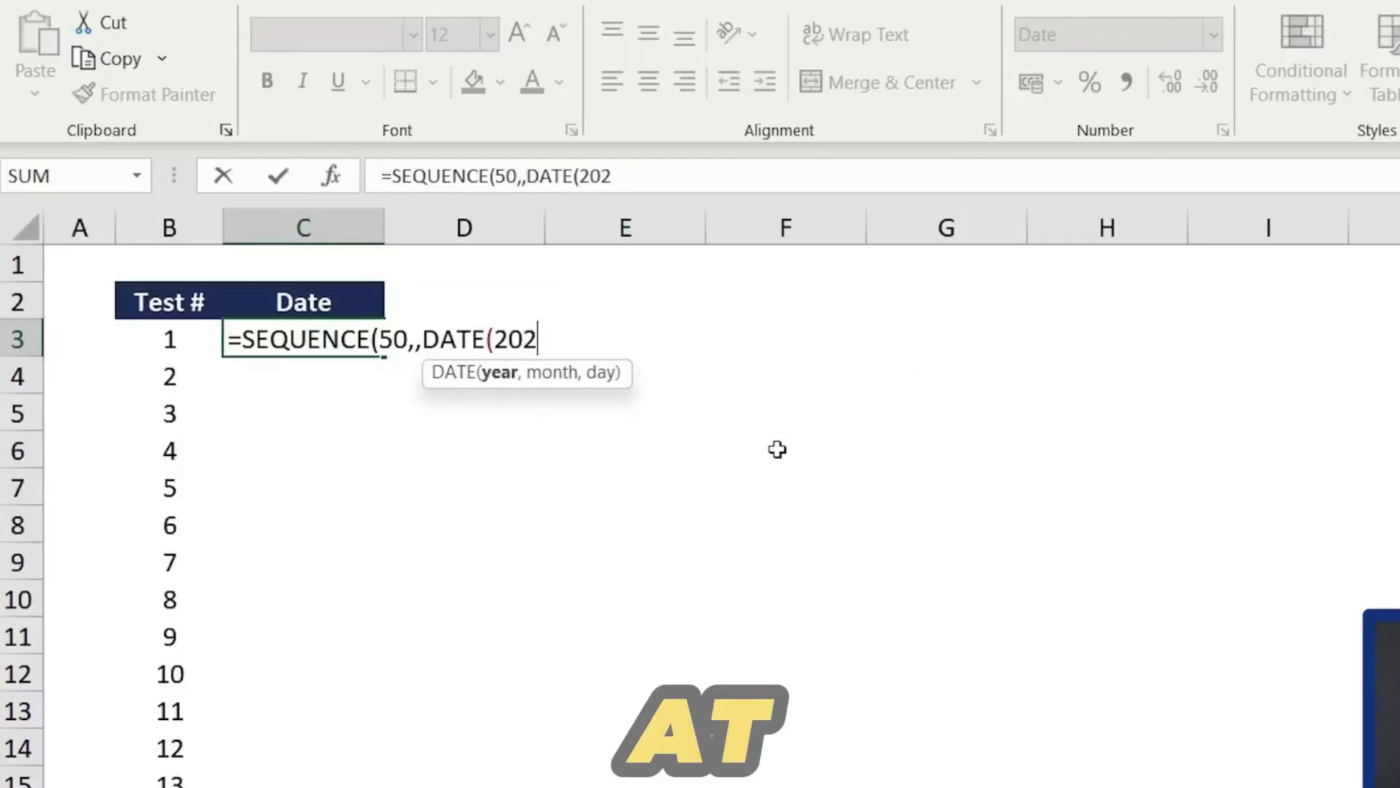
text(3,)
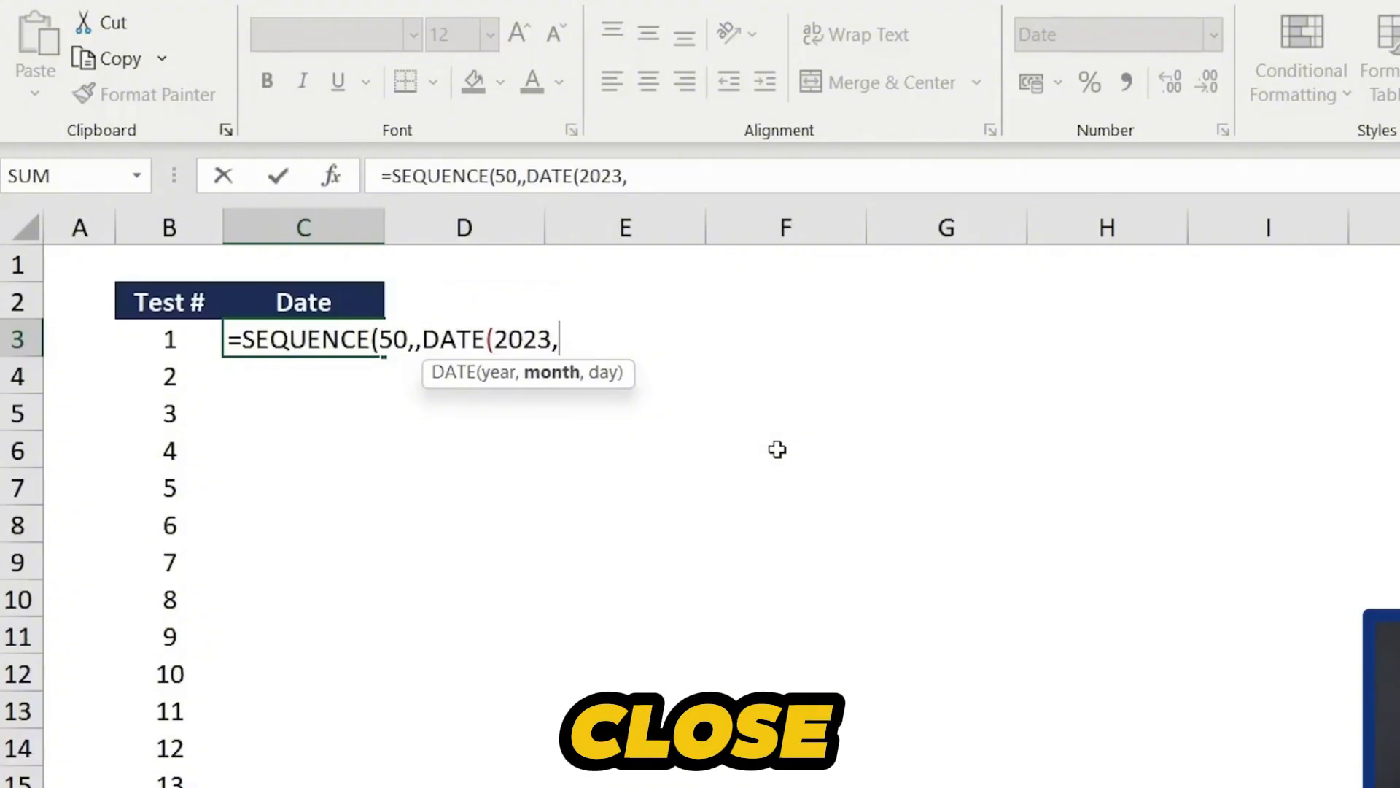
text(01,)
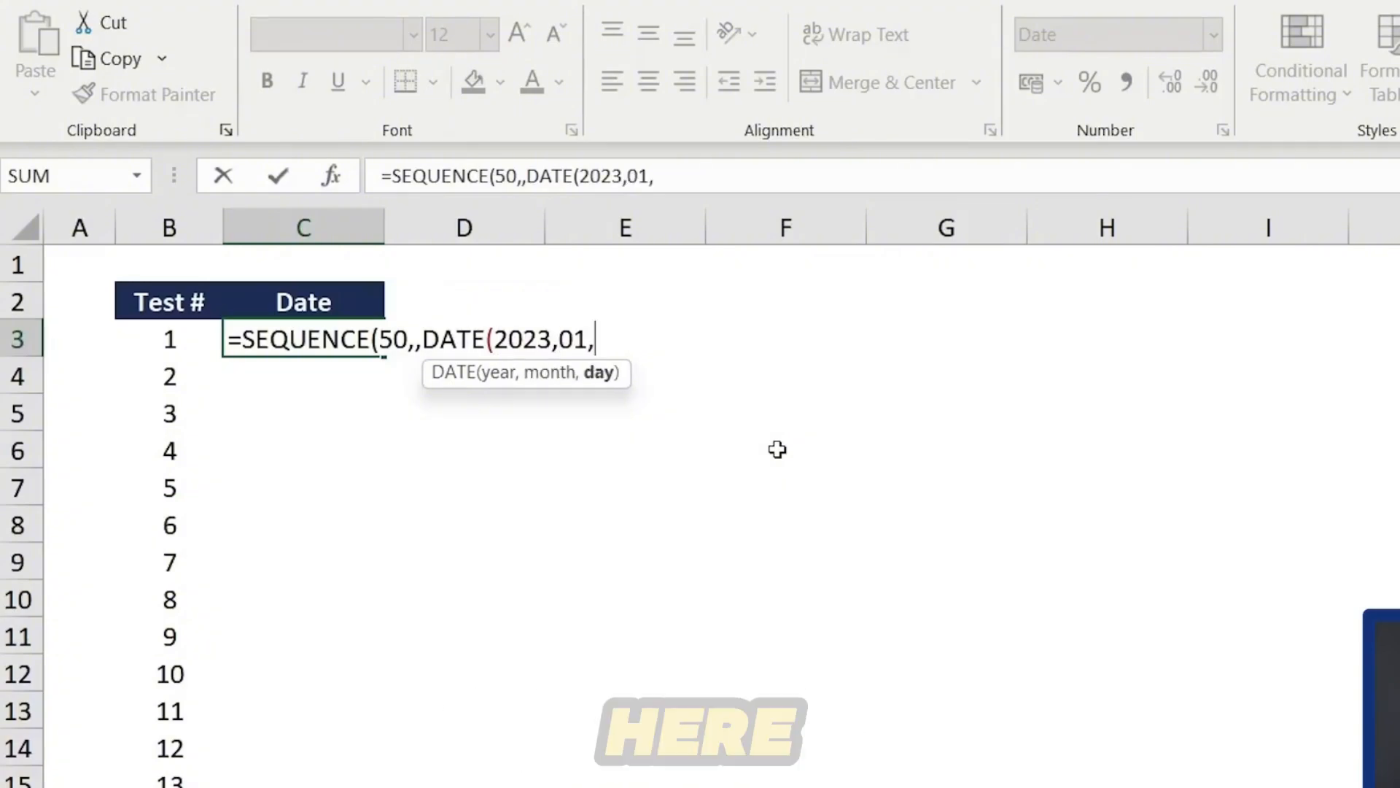
text(01)
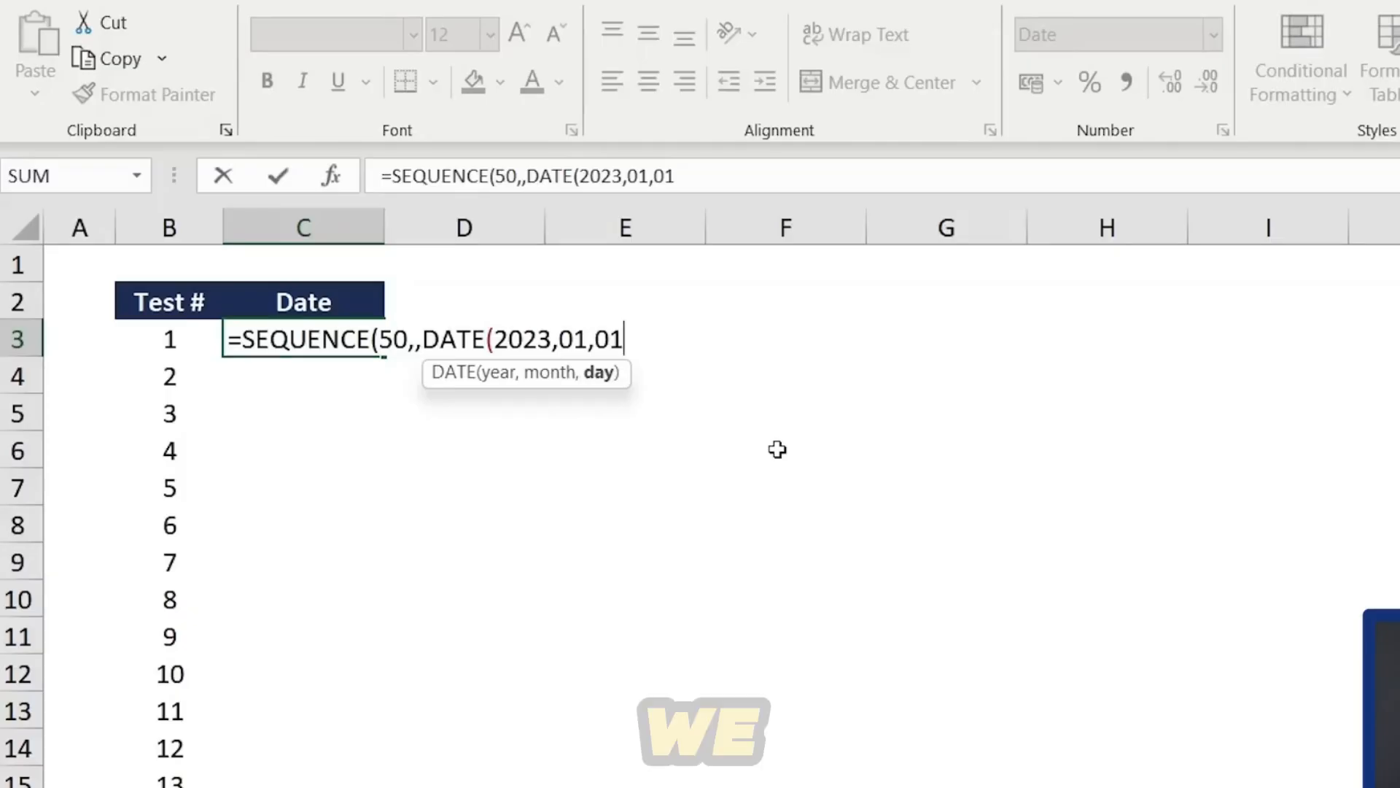
text(),7)
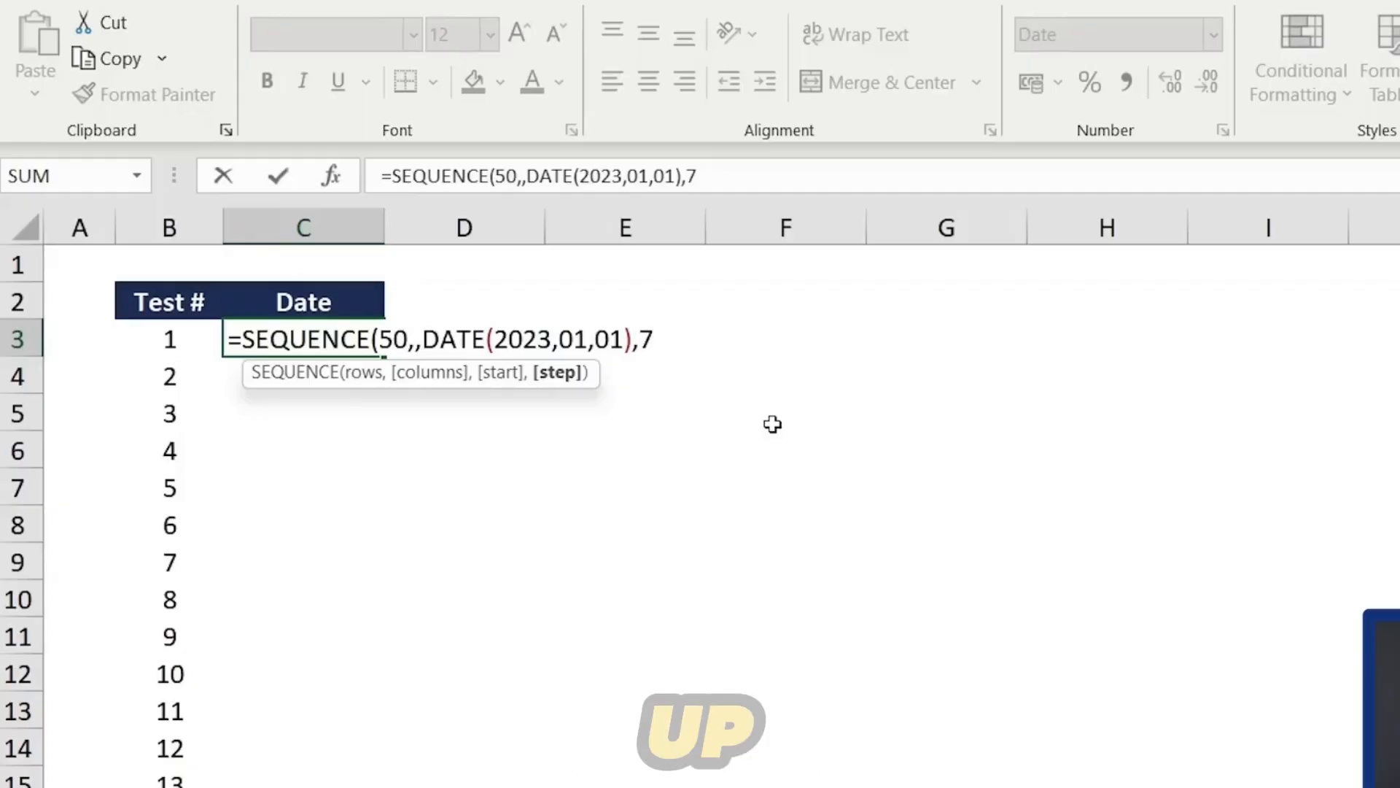
text())
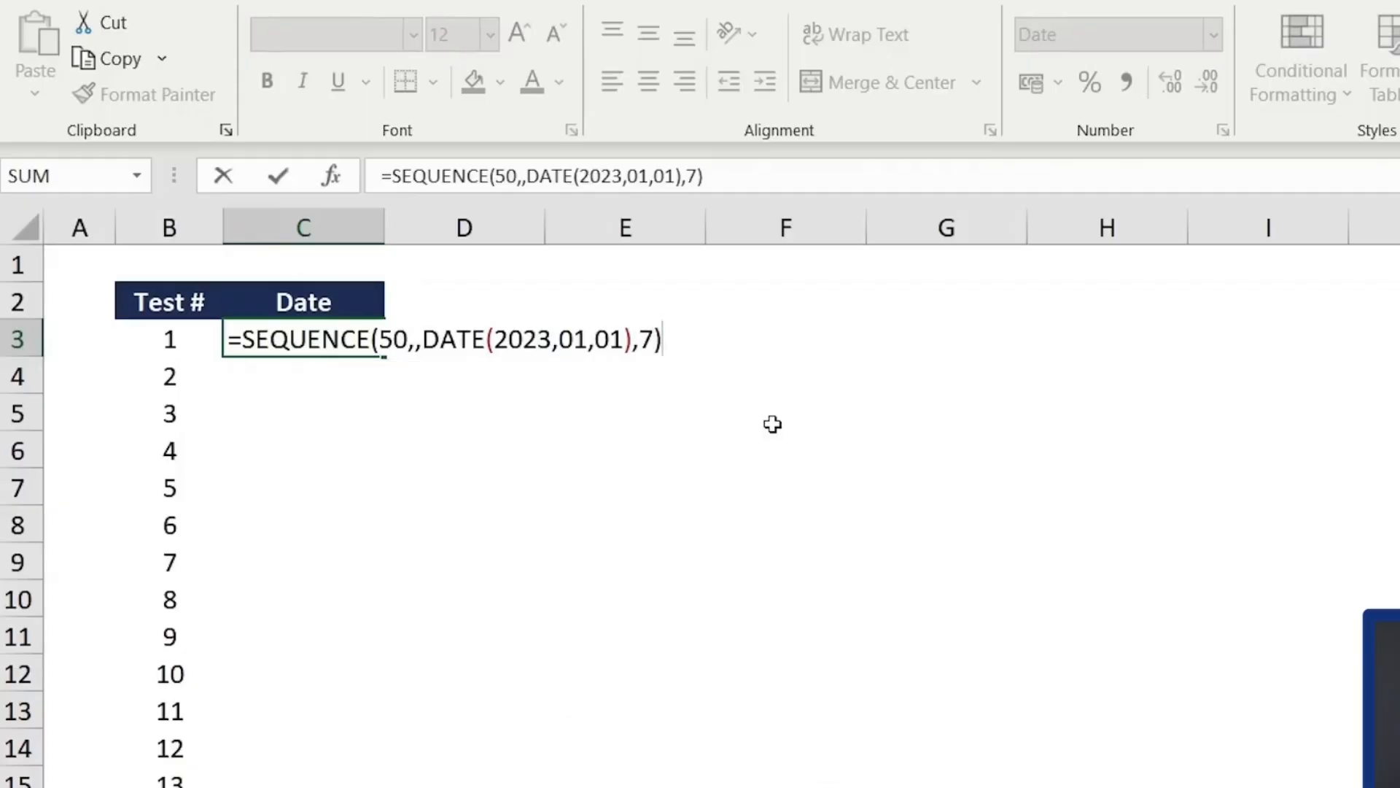
key(Return)
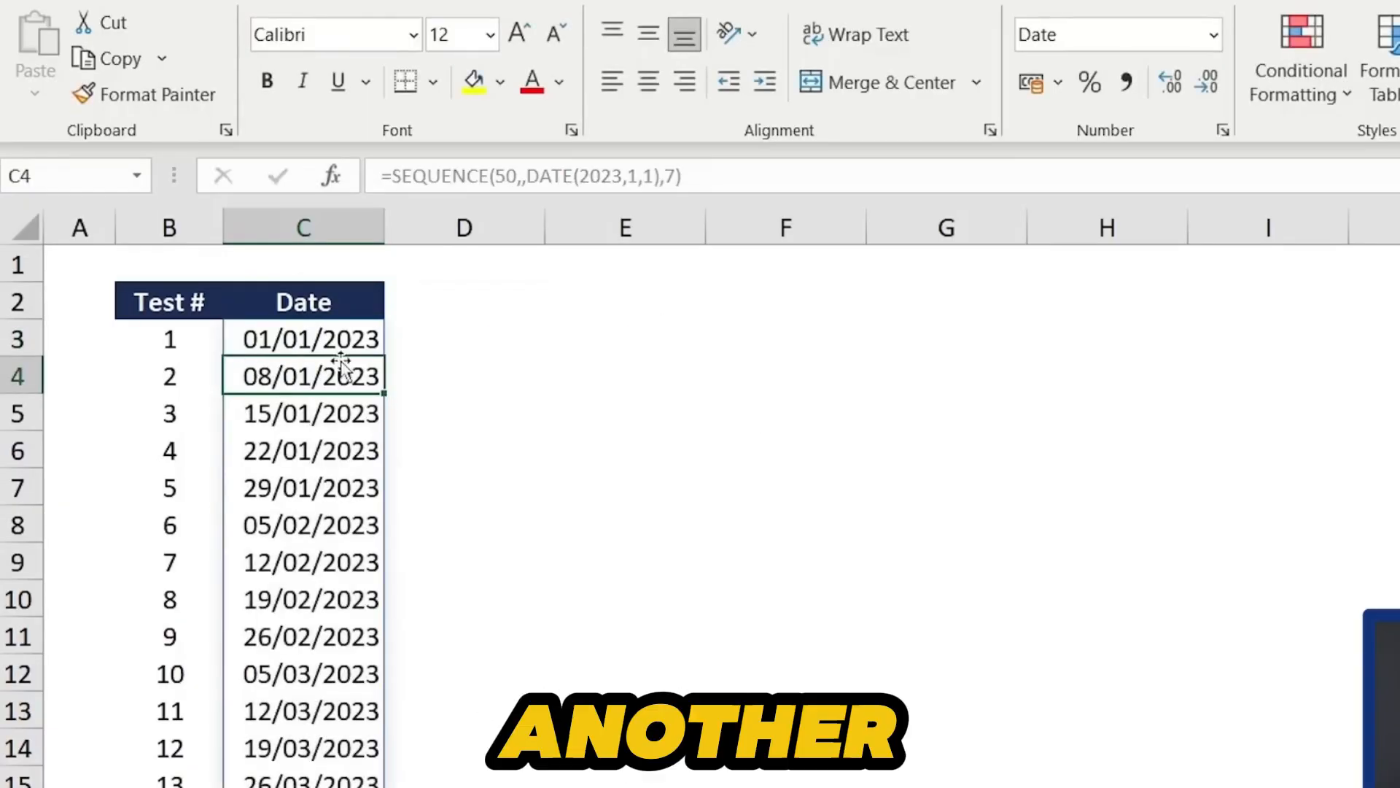
- Enter Jan-23 as the first month heading next to the Income Statement label
click(283, 402)
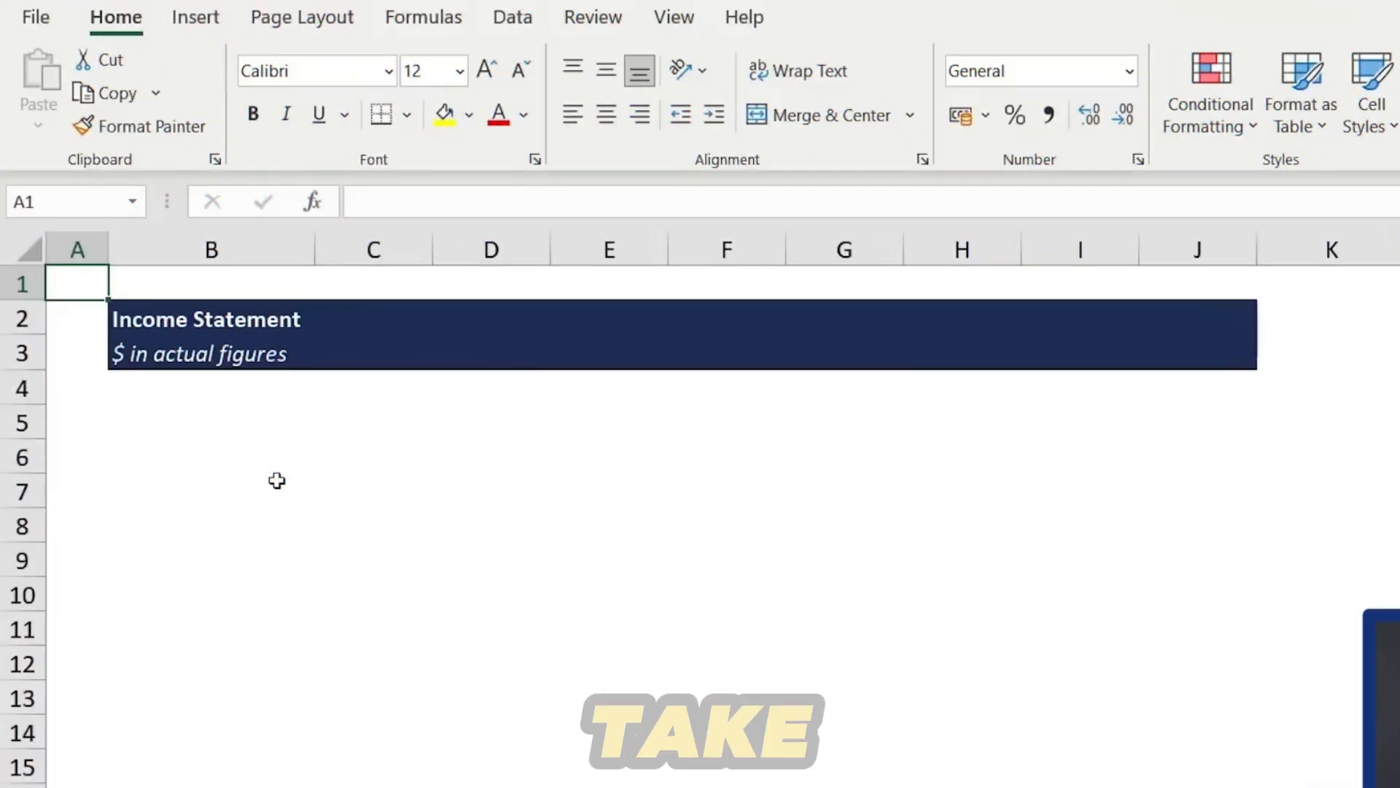
key(Down)
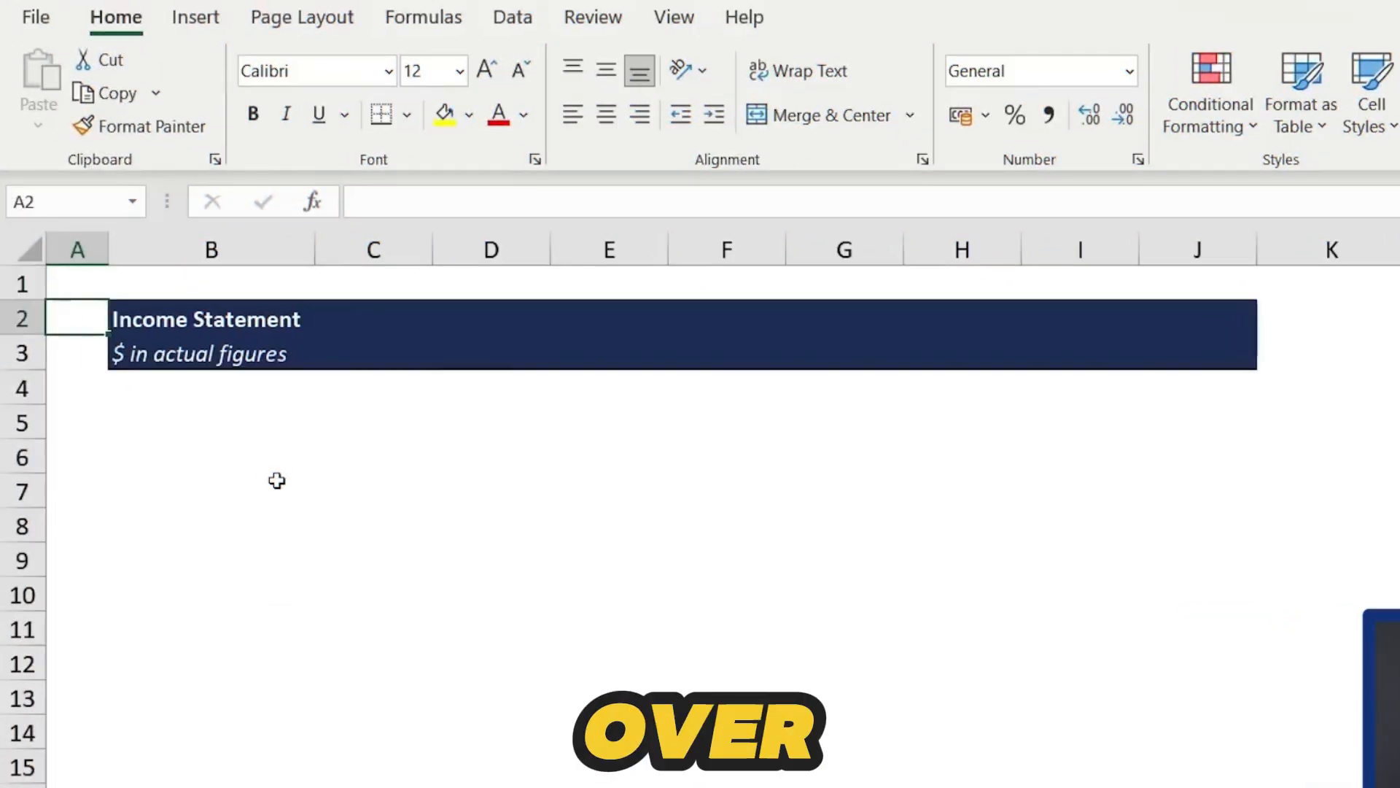
key(Down)
key(Right)
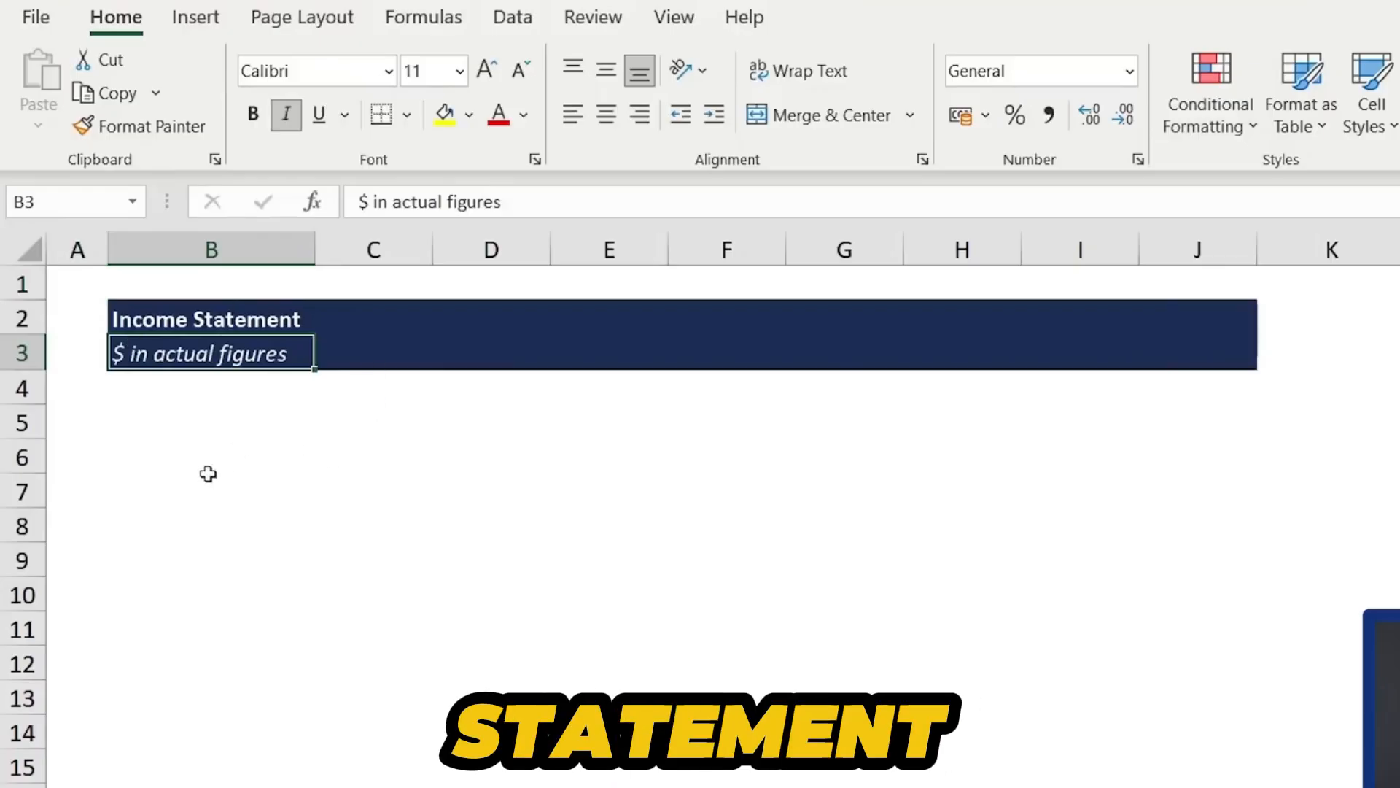
drag(353, 343, 1197, 350)
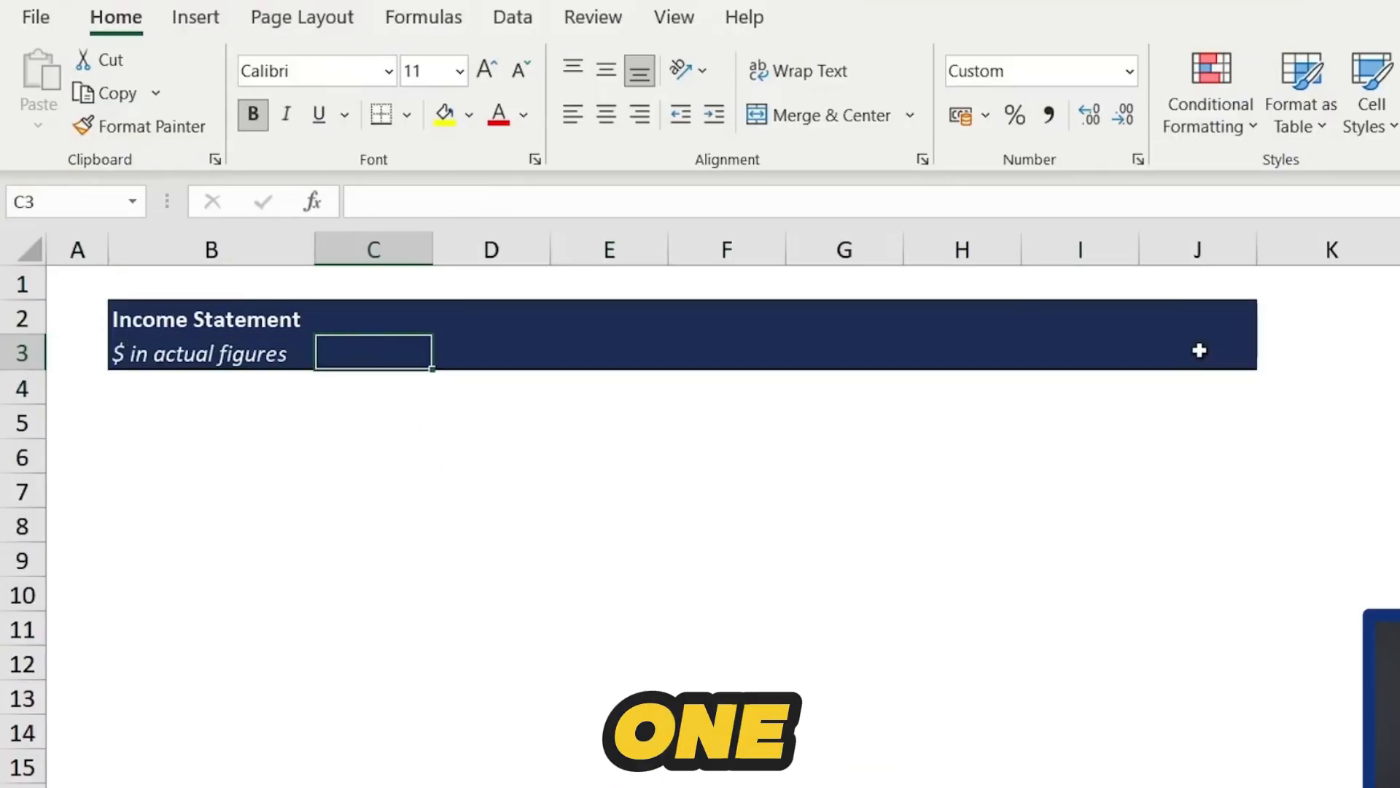
text(Jan)
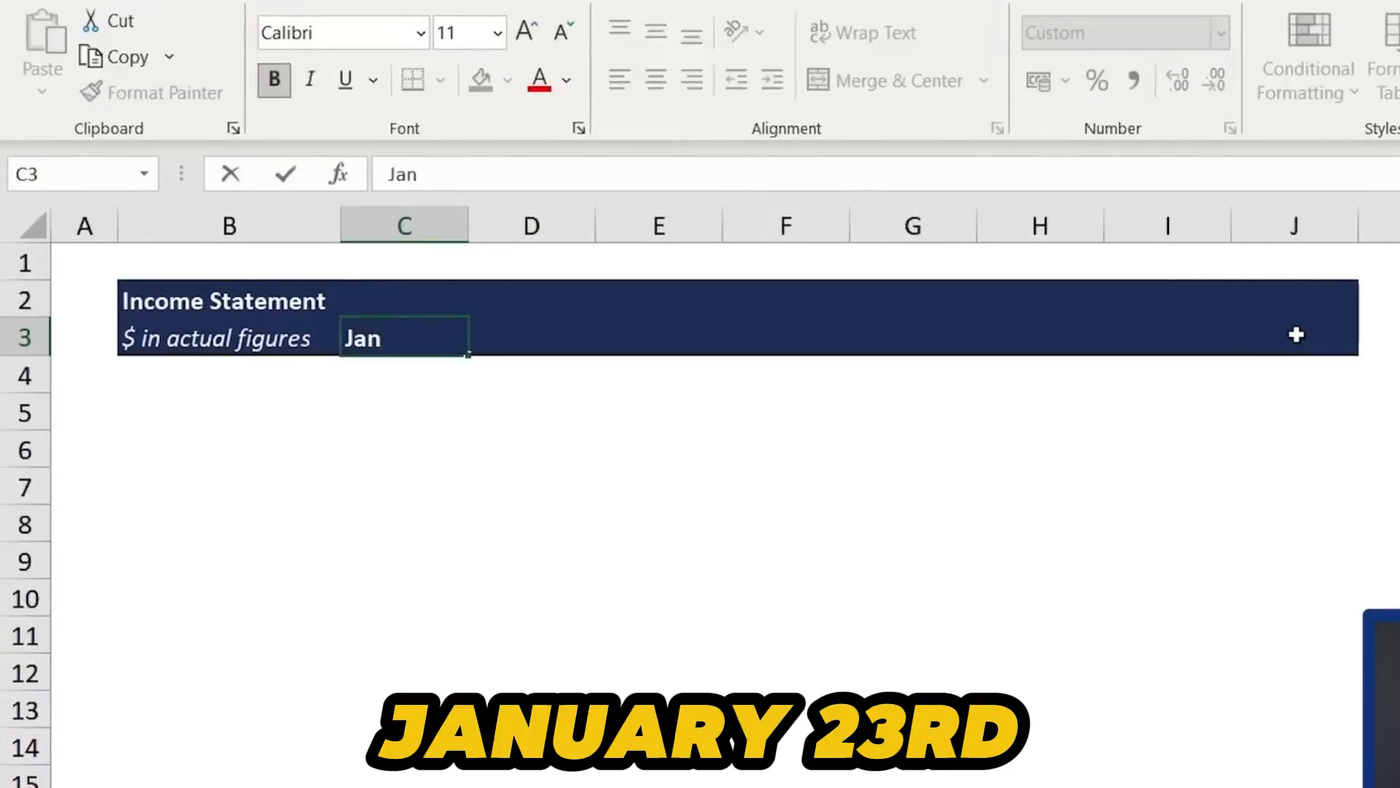
text(-23)
key(Return)
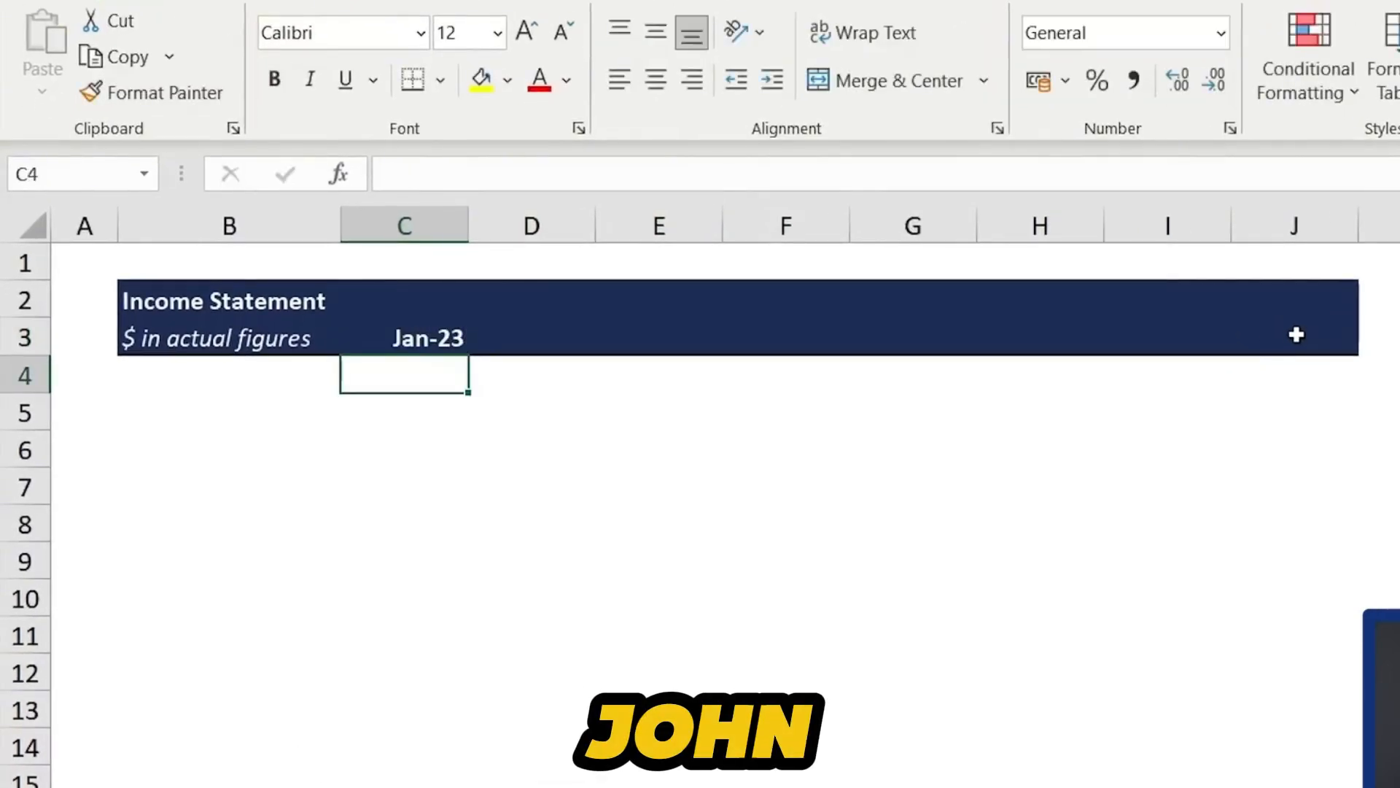
- Enter =EDATE(C3,1) in the next month heading cell to get the following month
key(Up)
key(Right)
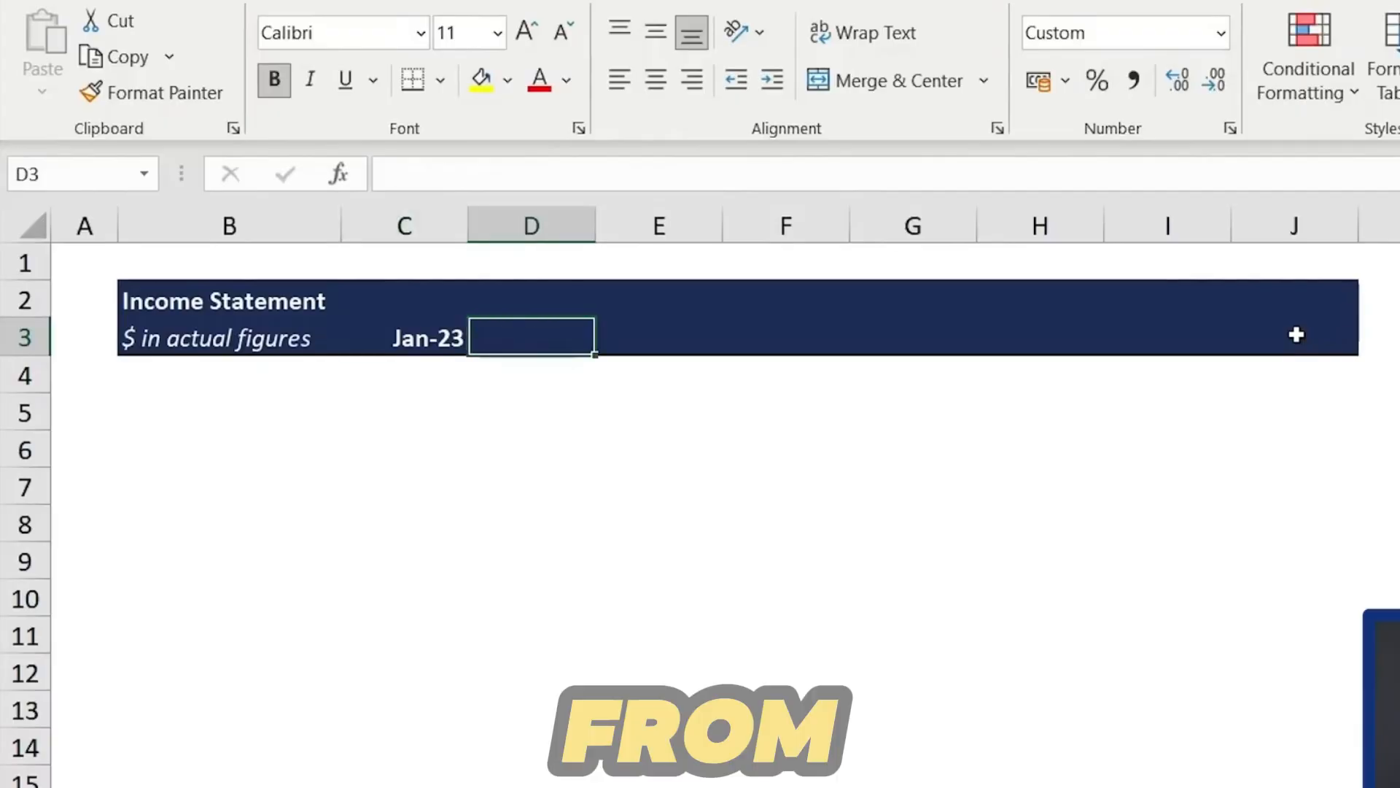
key(Right)
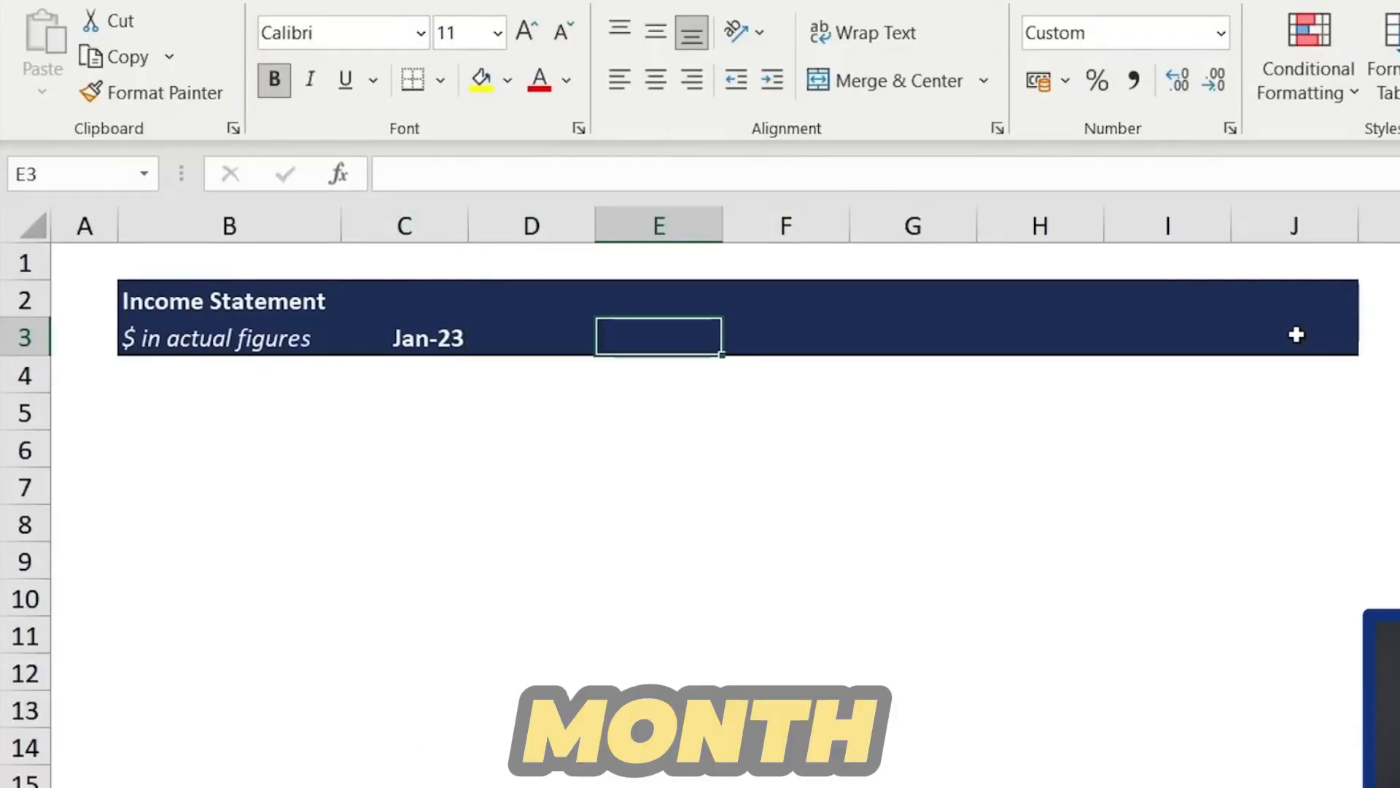
key(Left)
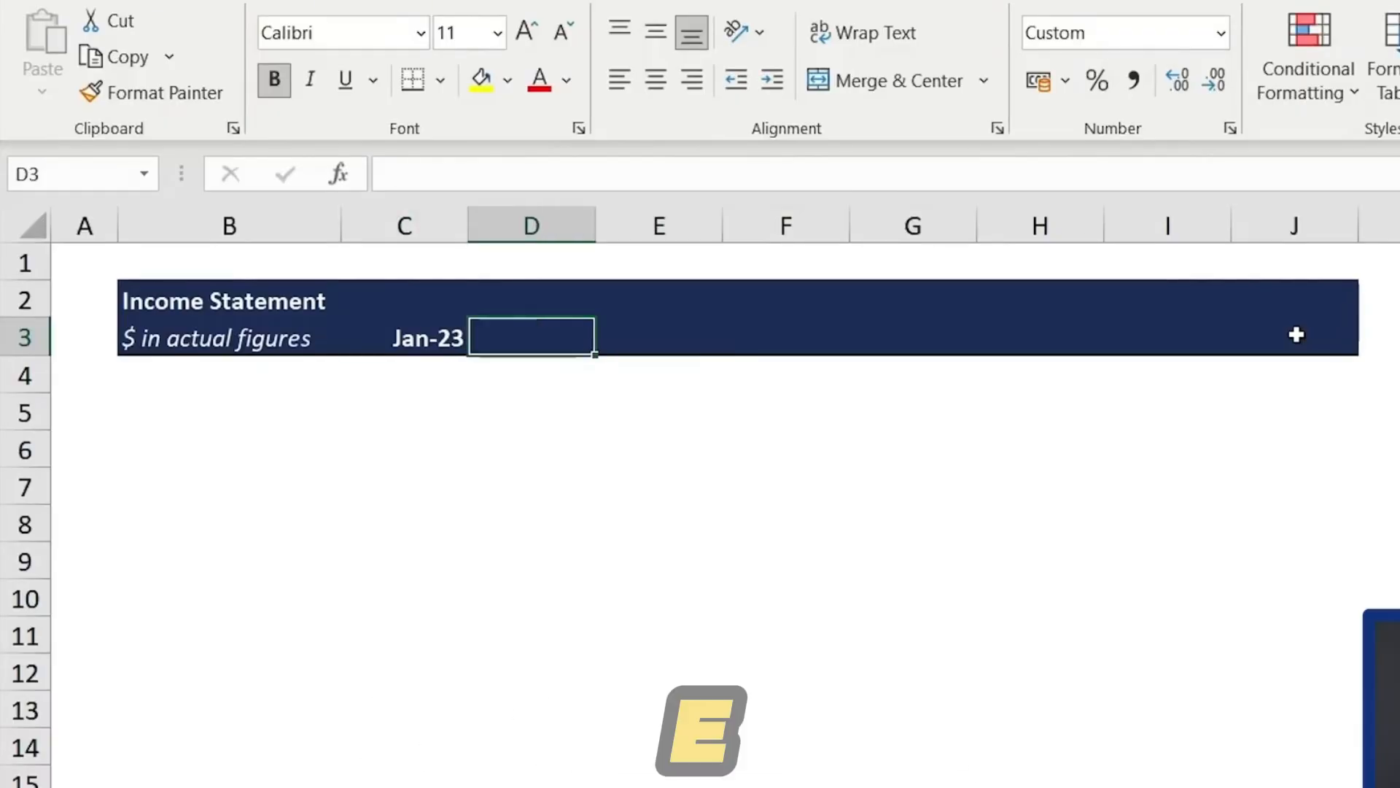
text(=ed)
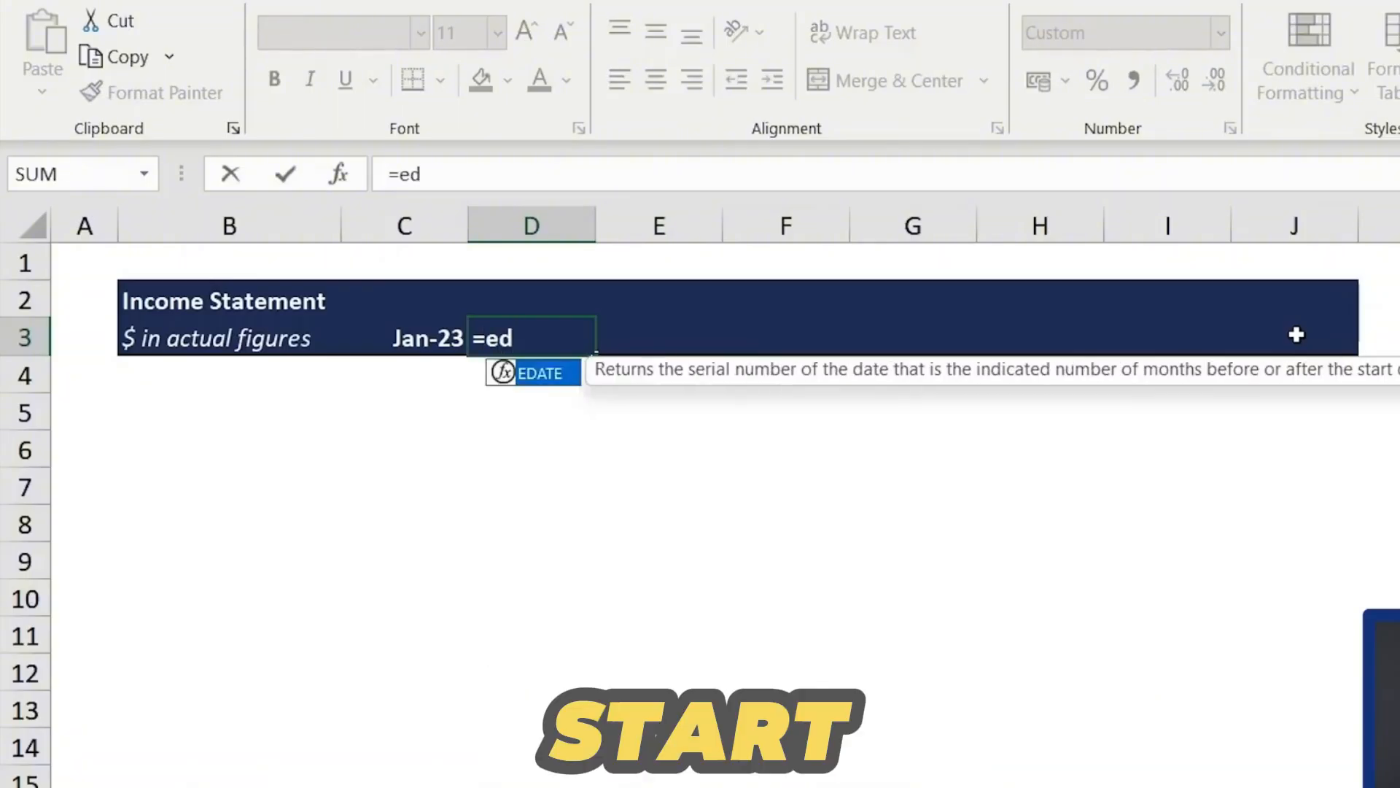
key(Tab)
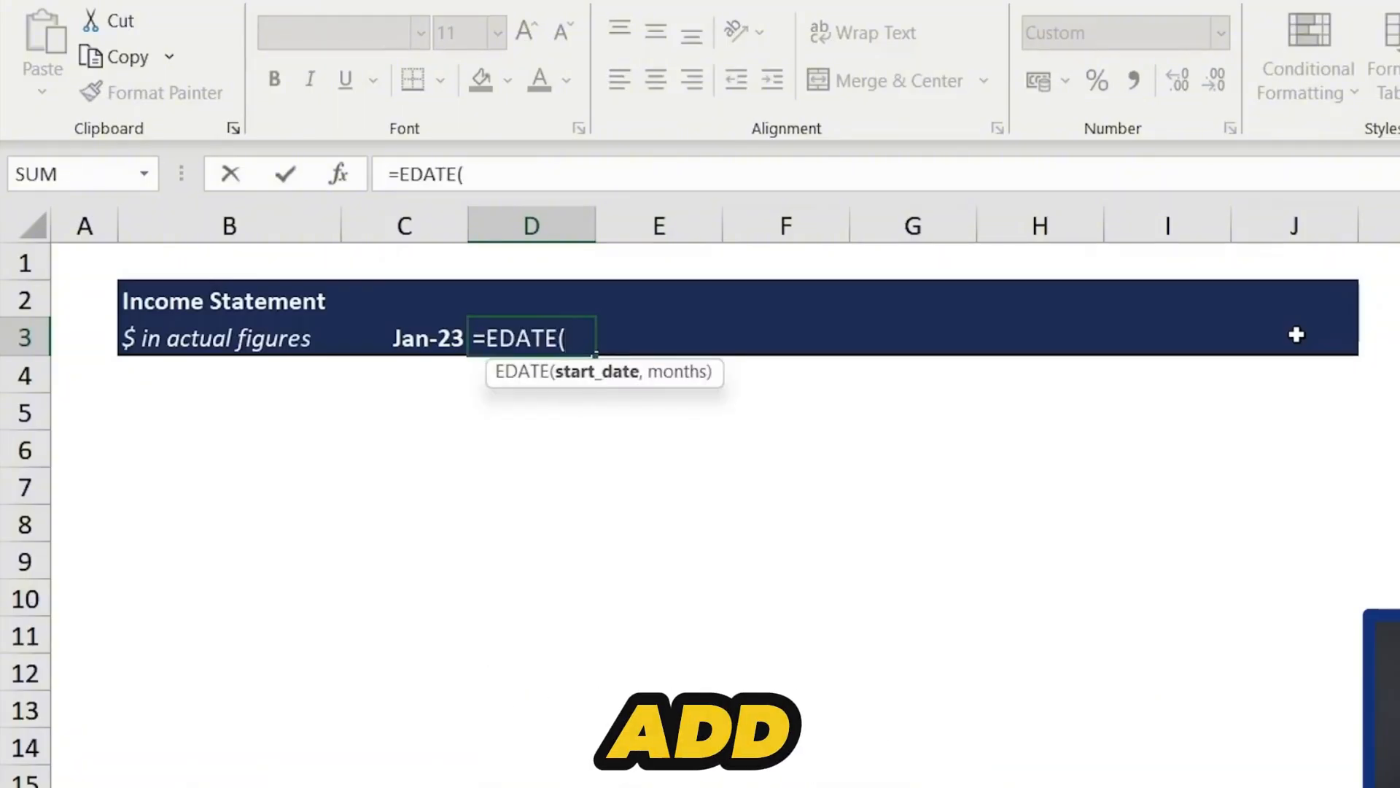
key(Left)
text(,)
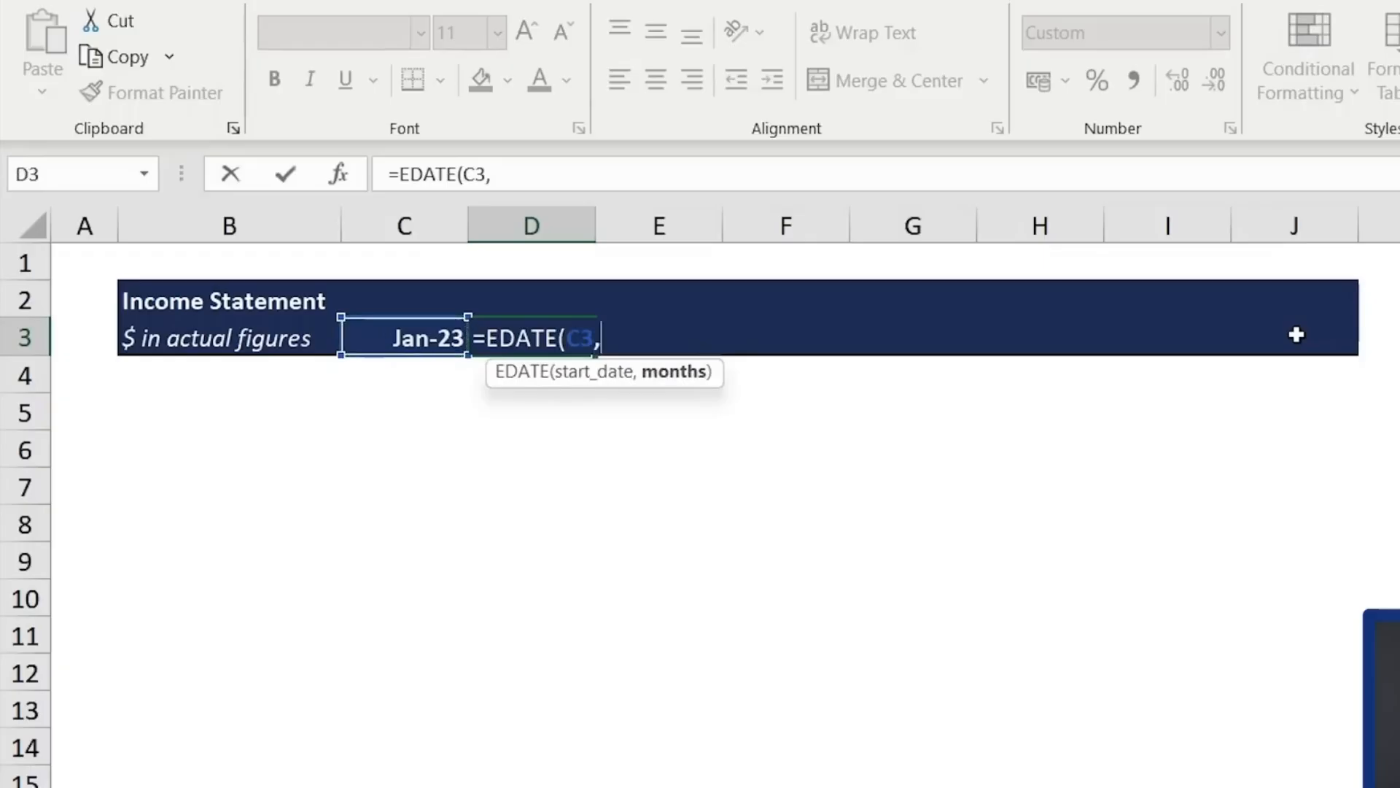
text(1)
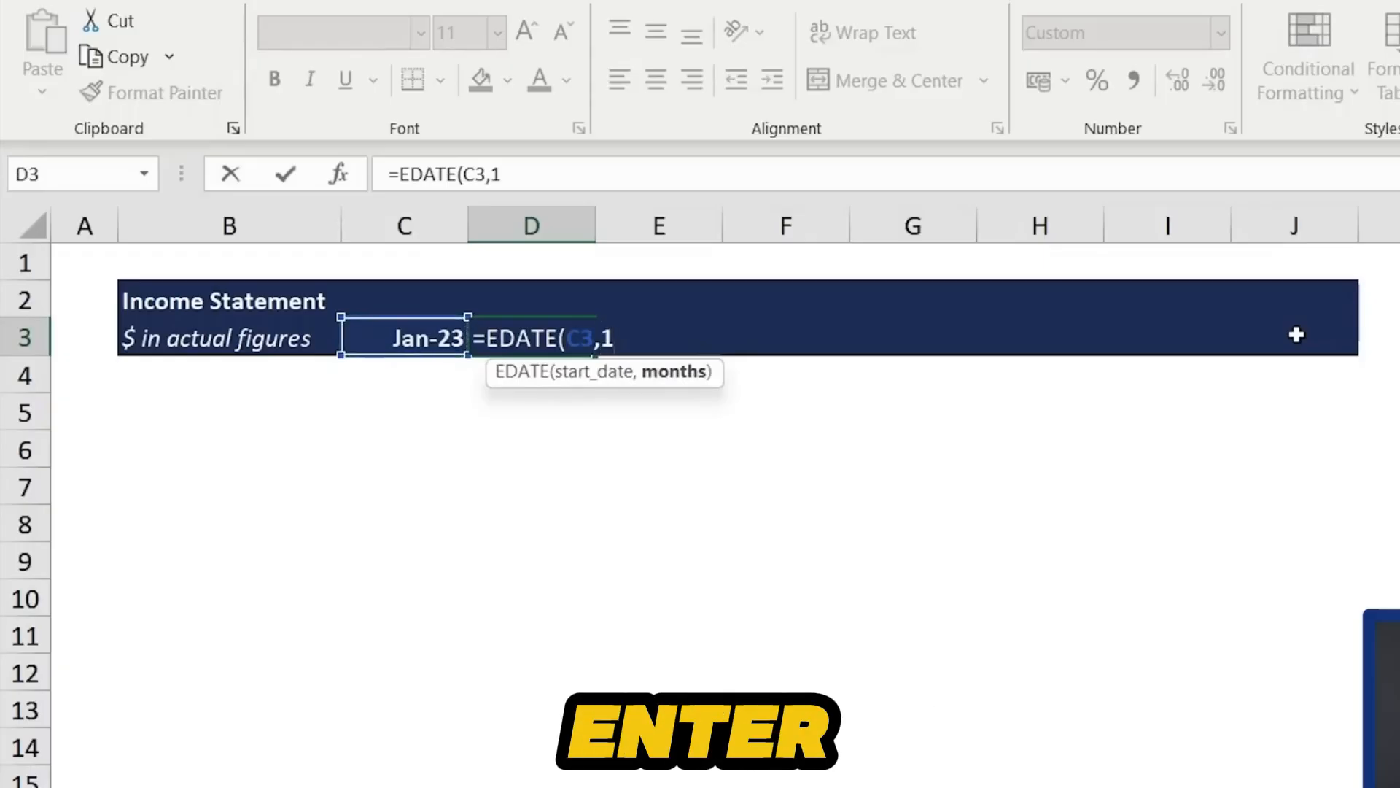
text())
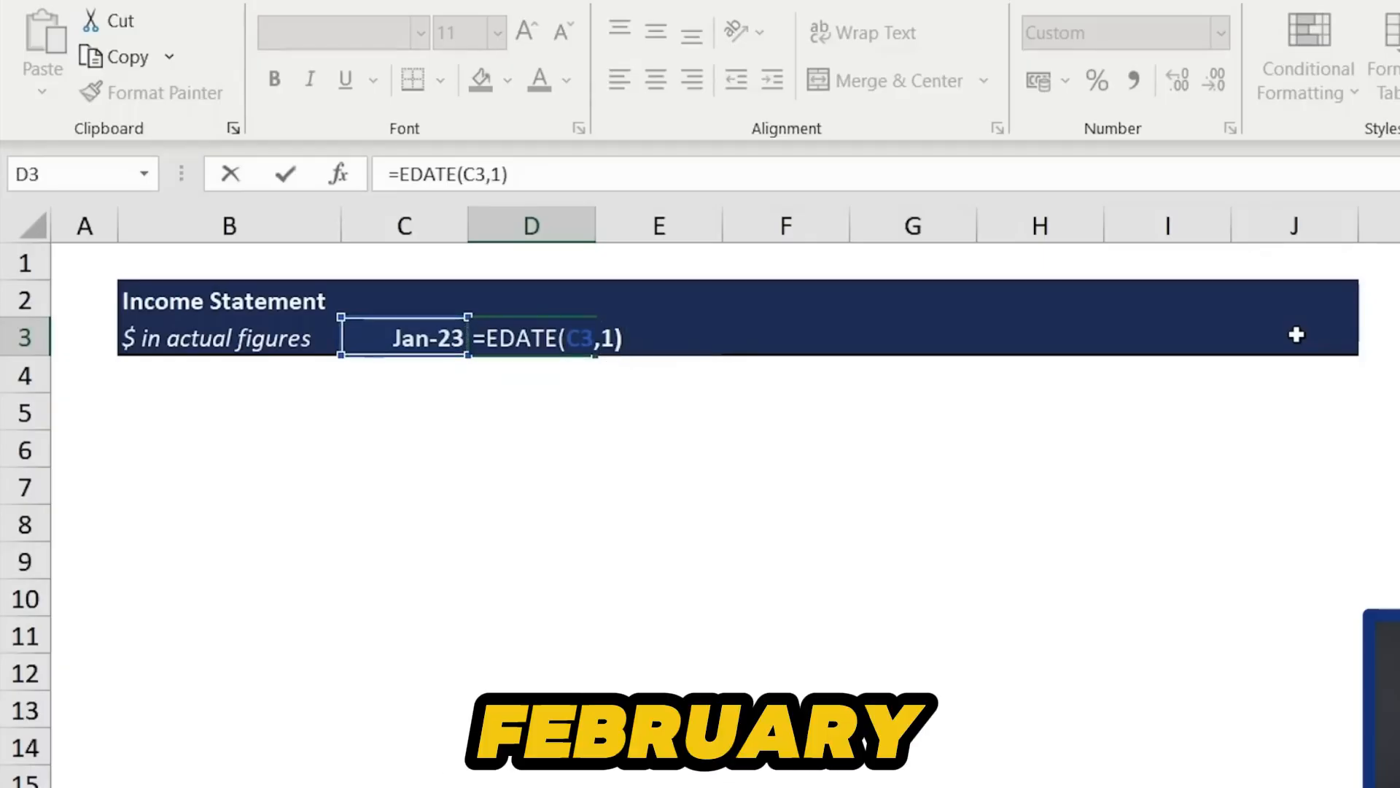
key(Return)
key(Up)
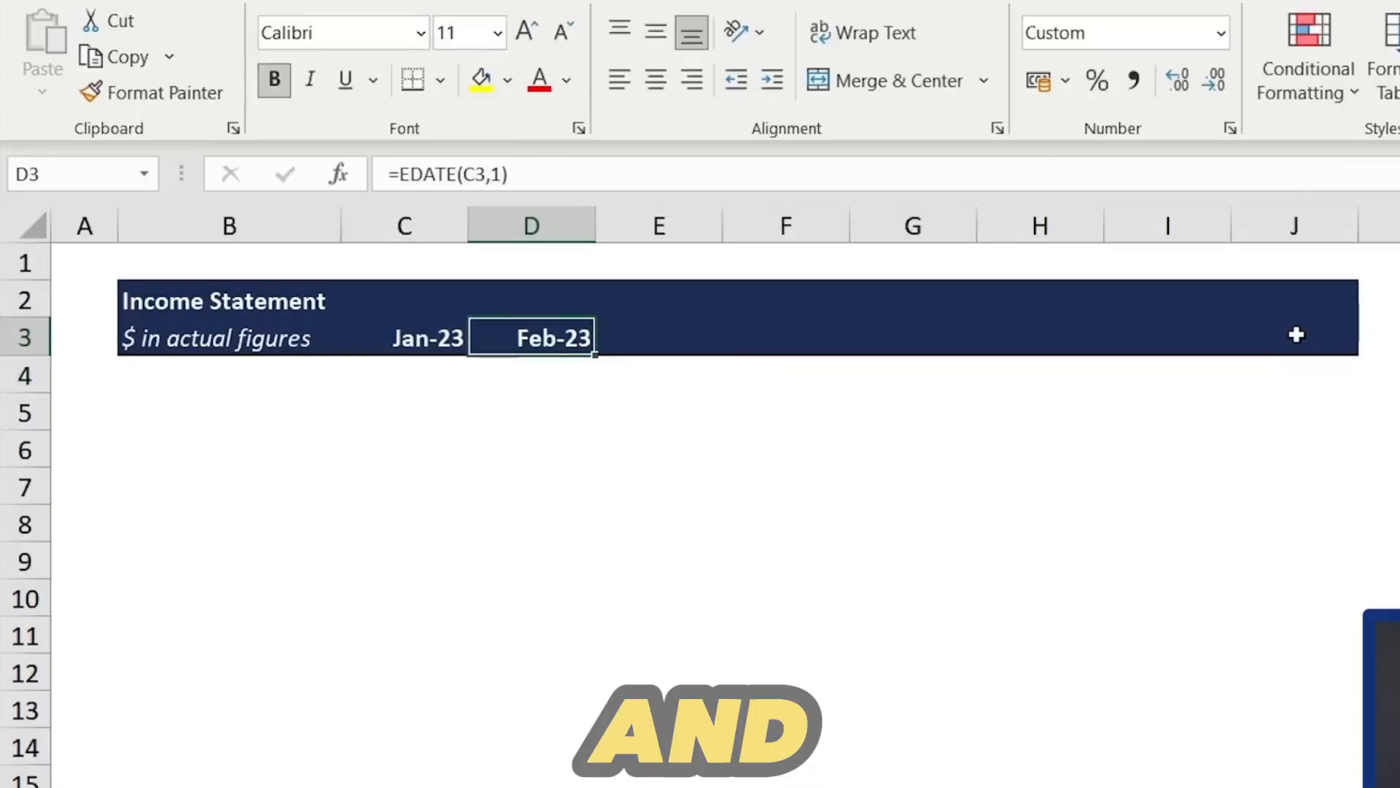
- Fill the EDATE formula right across the remaining month heading cells through column J
key(shift+Right)
key(shift+Right)
key(shift+Right)
key(shift+Right)
key(shift+Right)
key(shift+Right)
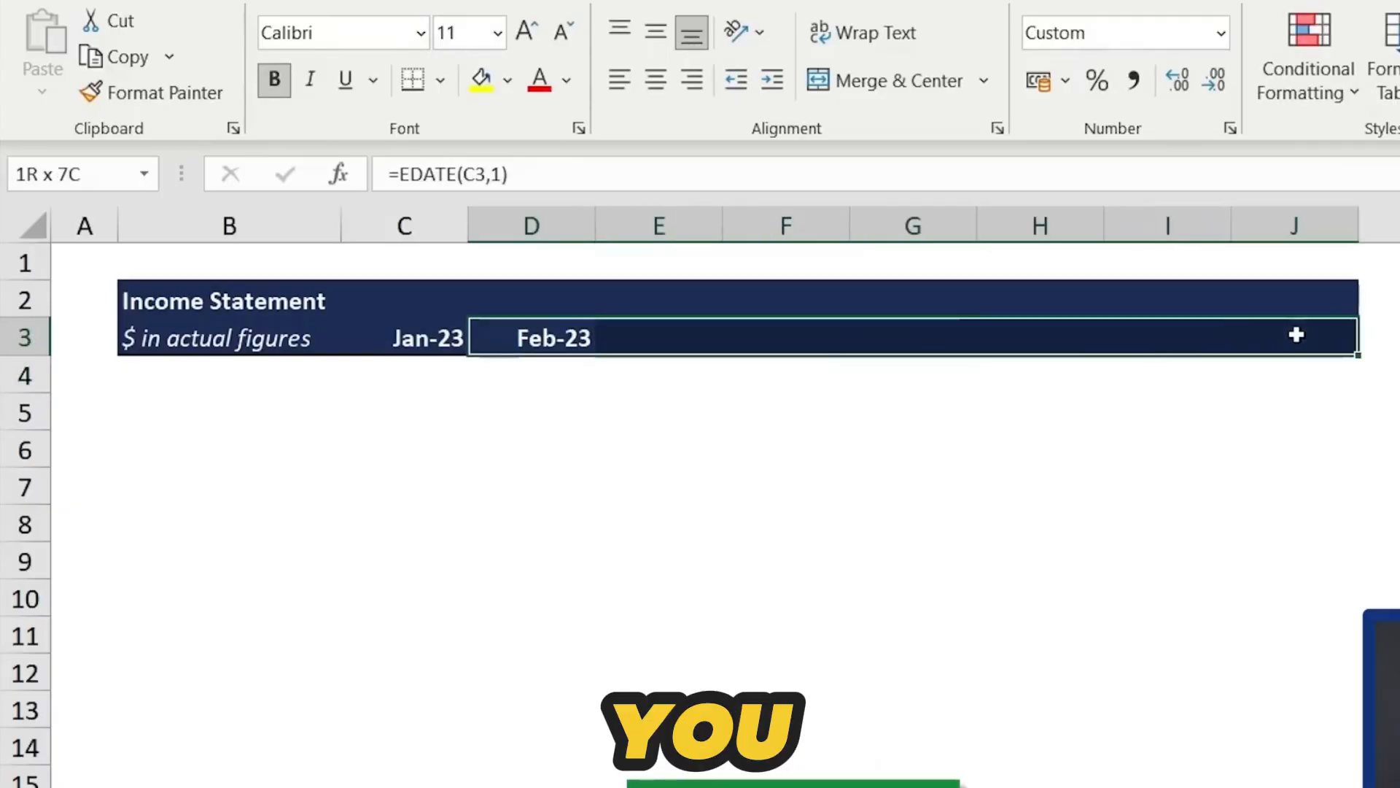
key(ctrl+r)
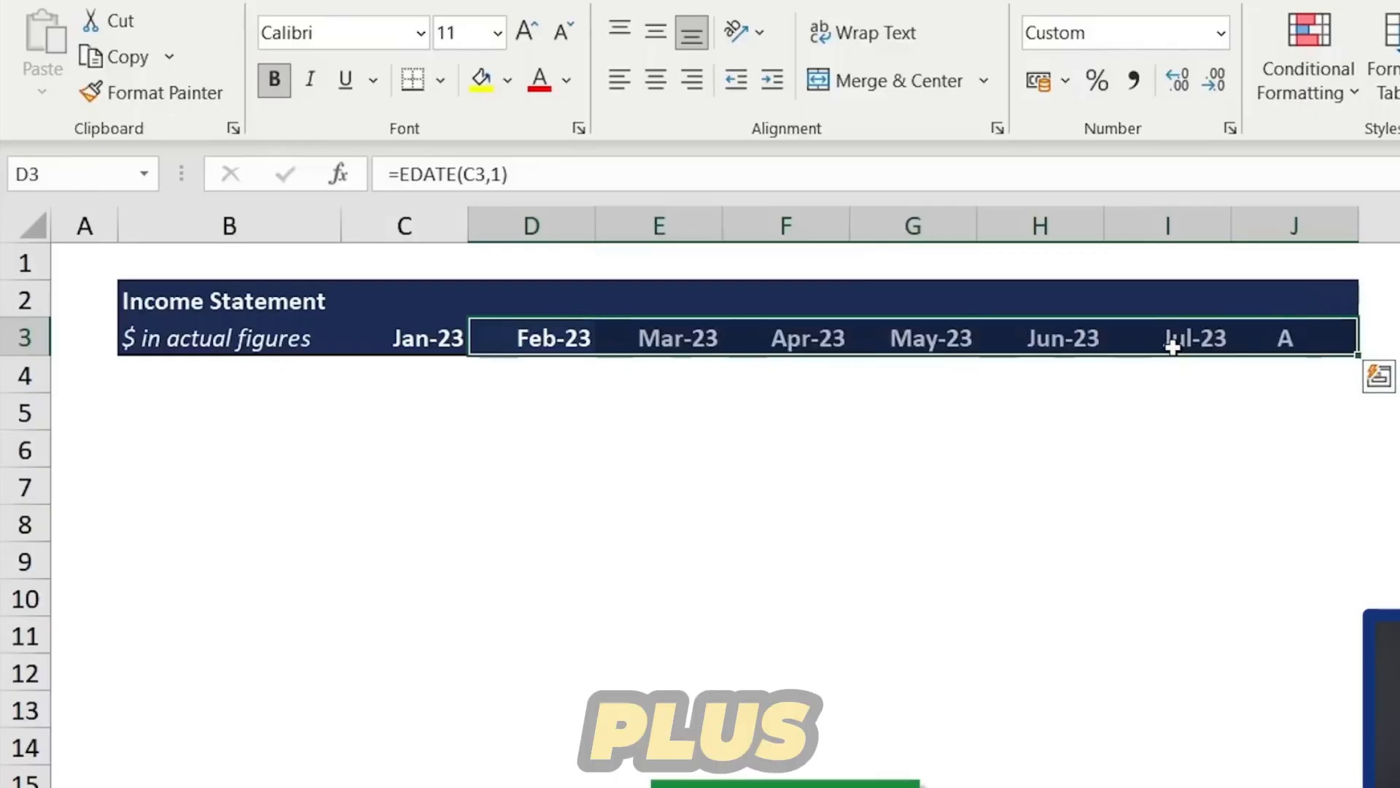
key(Left)
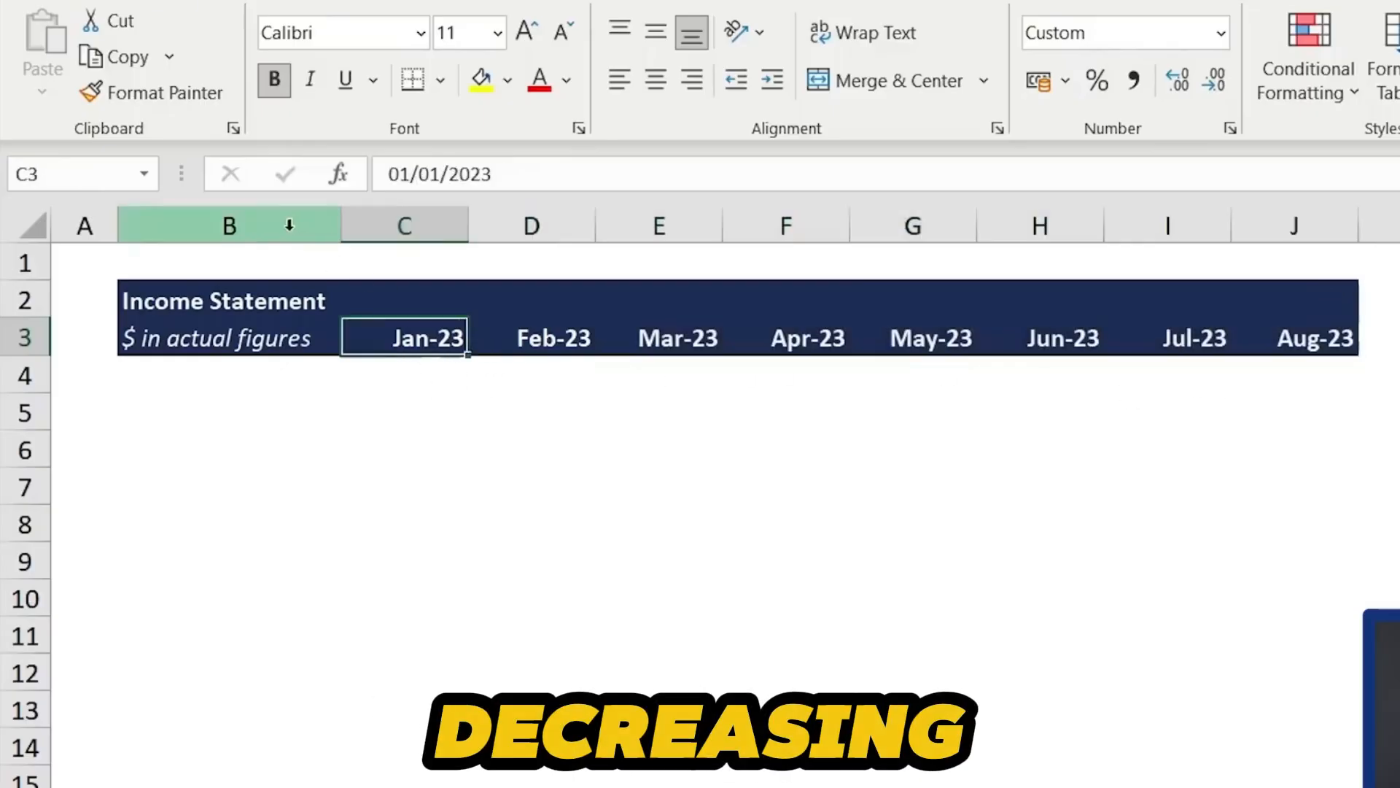
- Download the Excel Graph Templates and browse the graph templates in the workbook
click(509, 322)
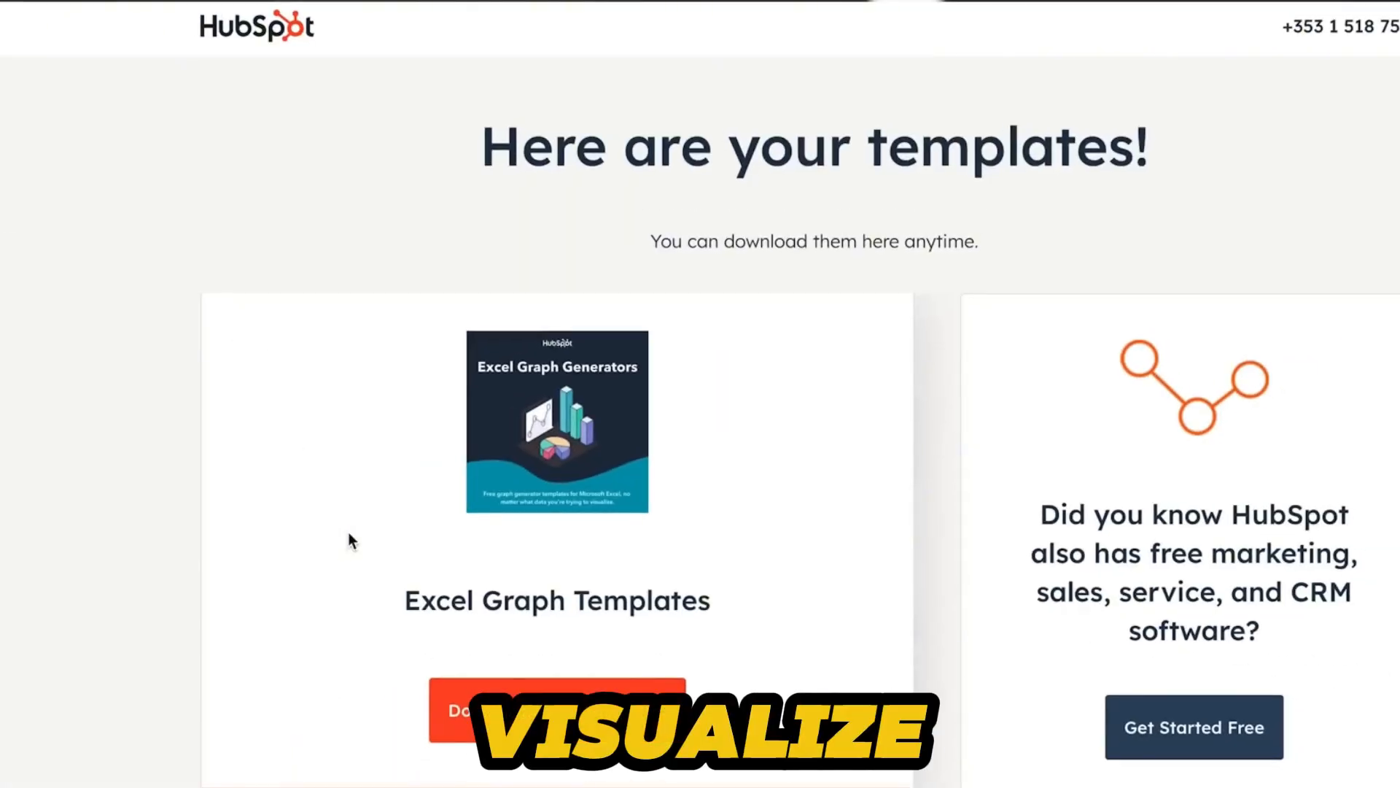
click(538, 707)
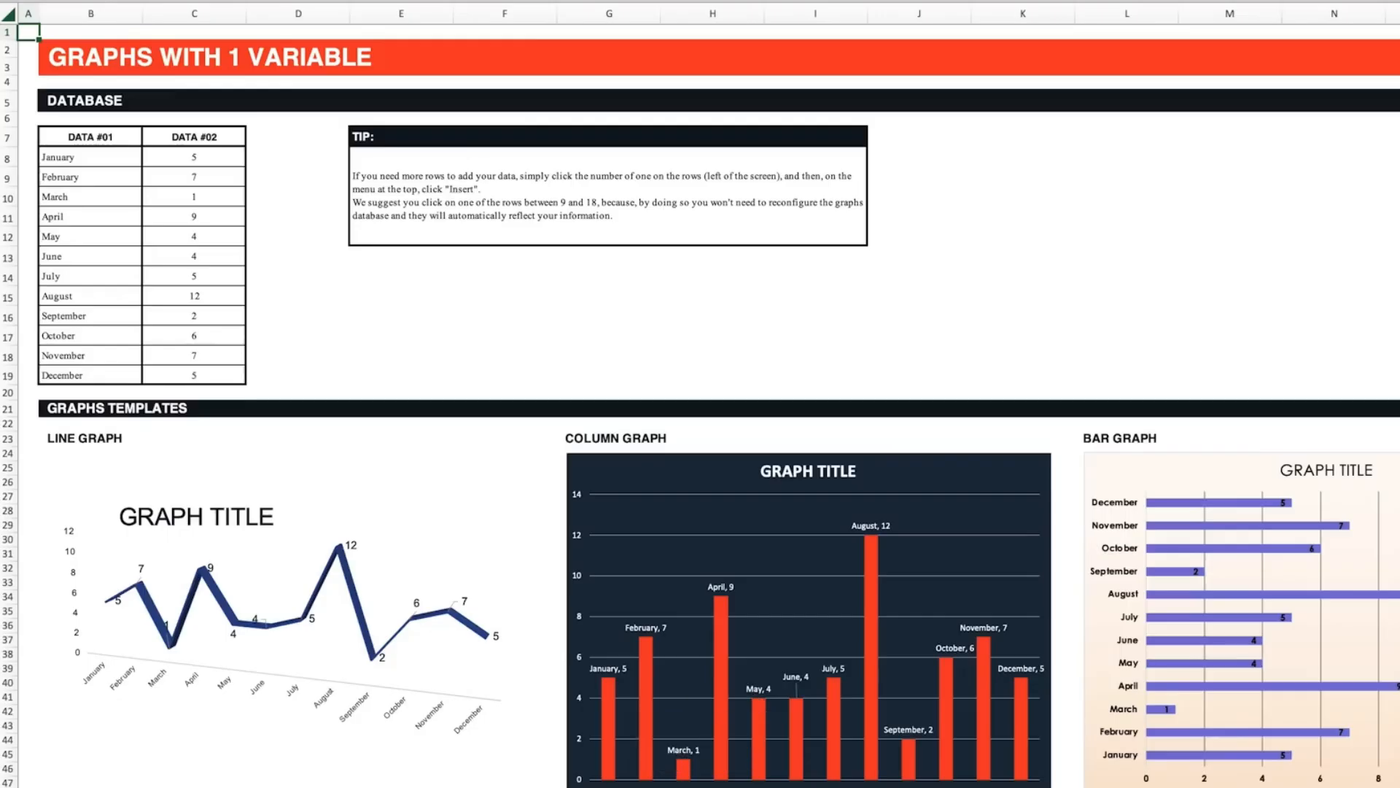
scroll(701, 406, down, 10)
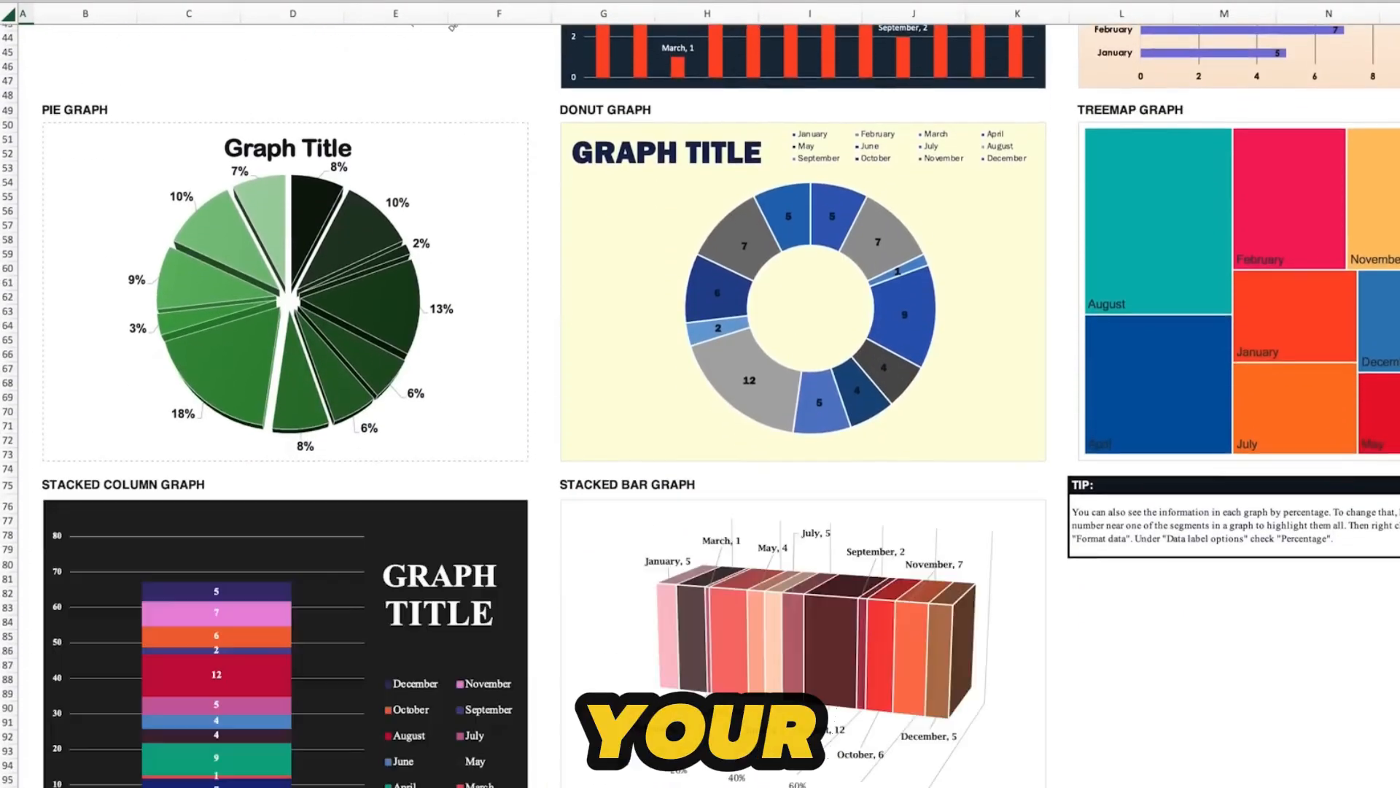
scroll(1321, 620, up, 10)
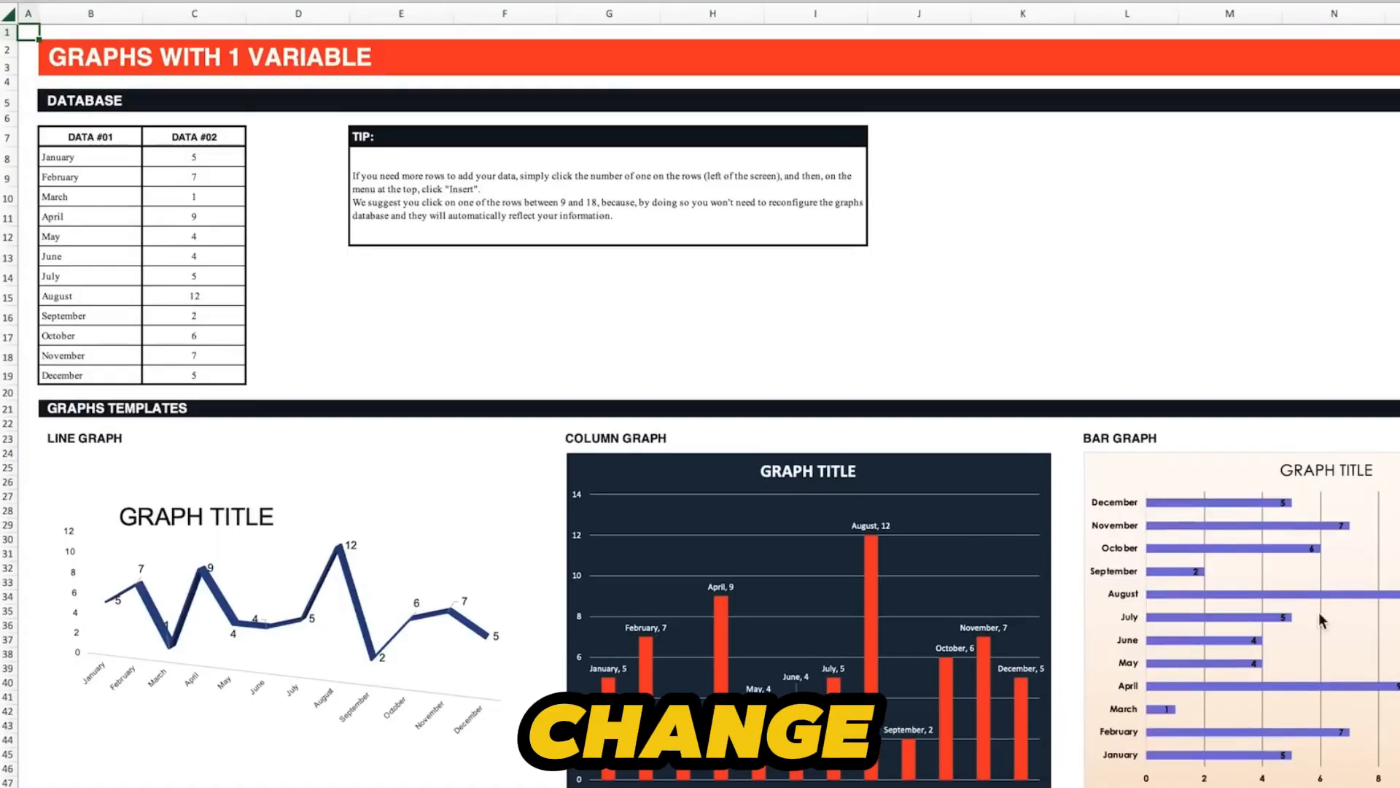
- Set February's DATA #02 value to 20 in the graph template database
click(221, 173)
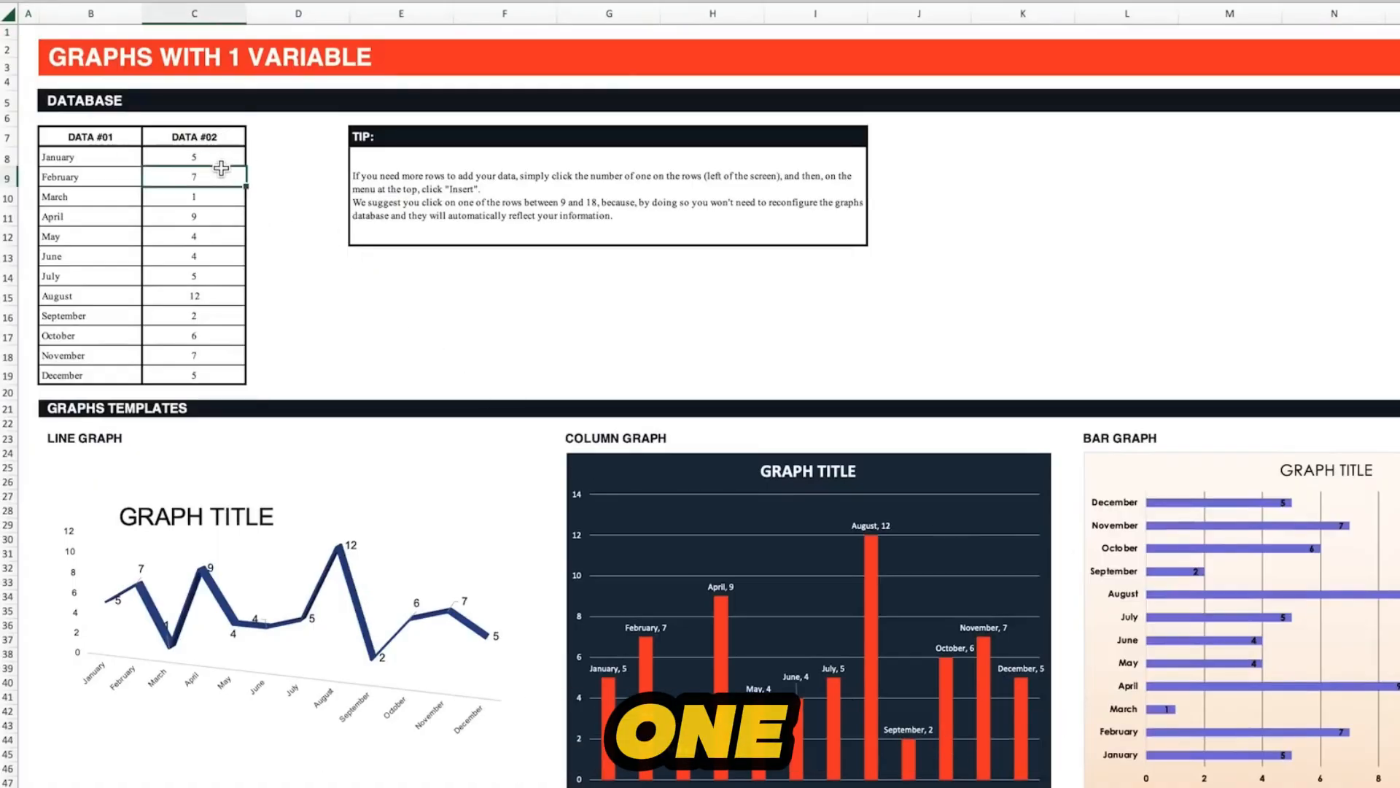
text(20)
key(Return)
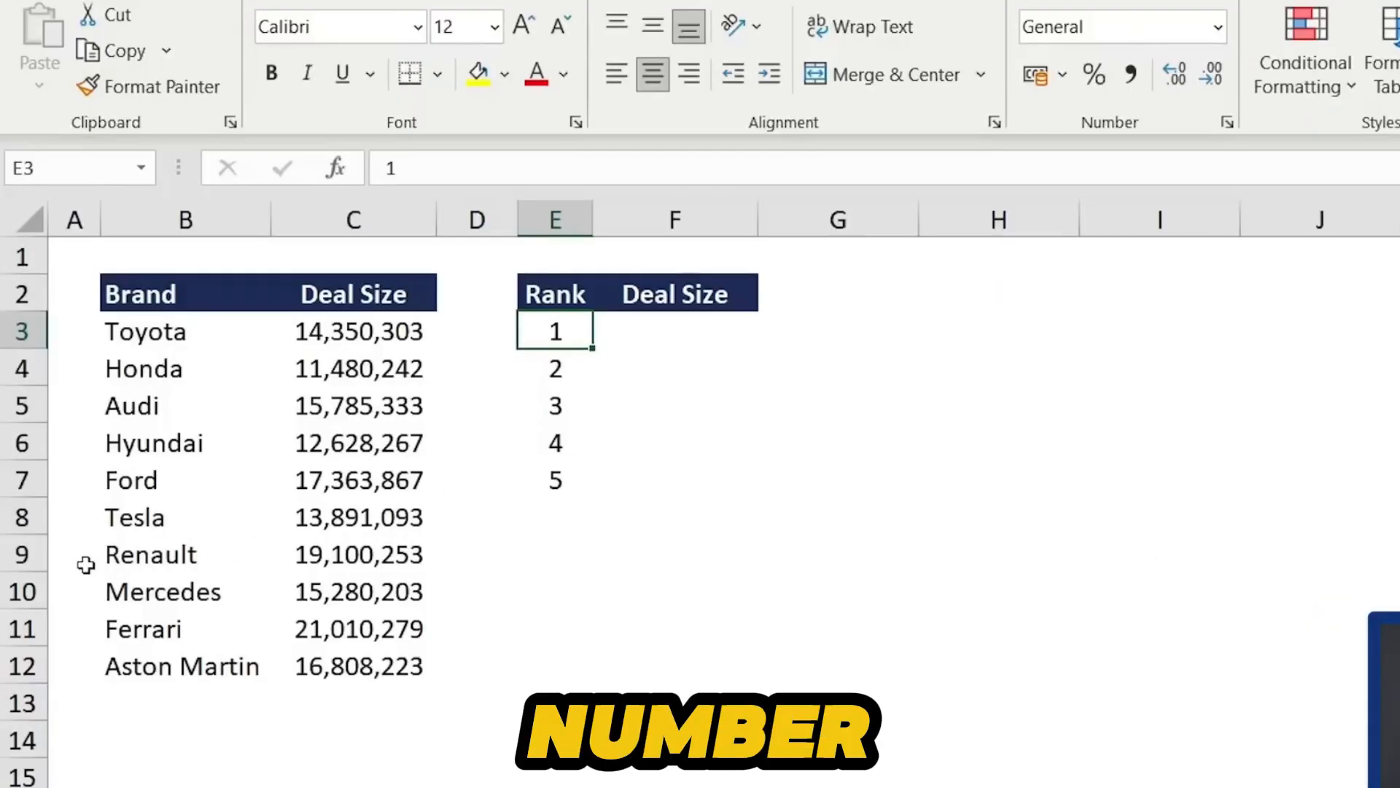
- Inspect the brand names and deal sizes in the Brand table
click(165, 358)
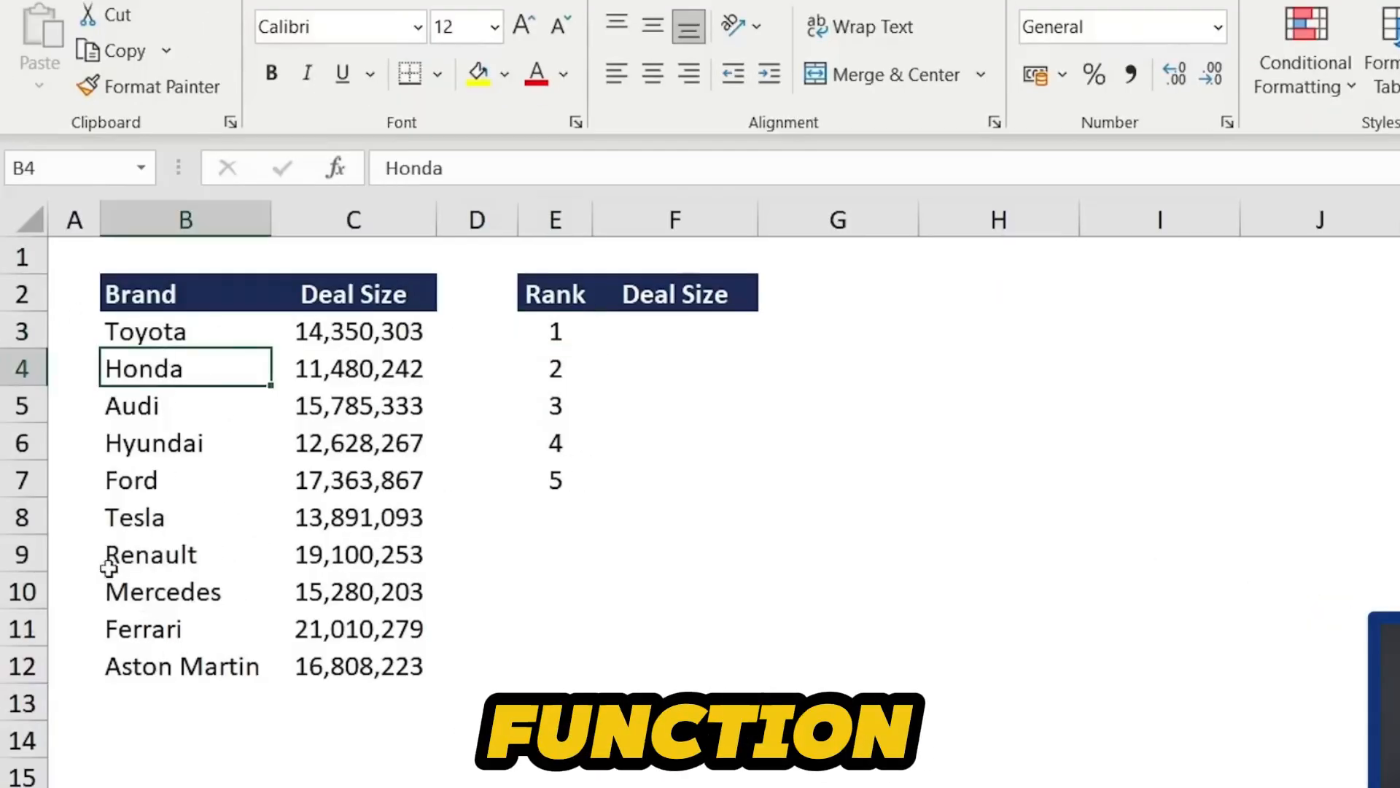
click(367, 355)
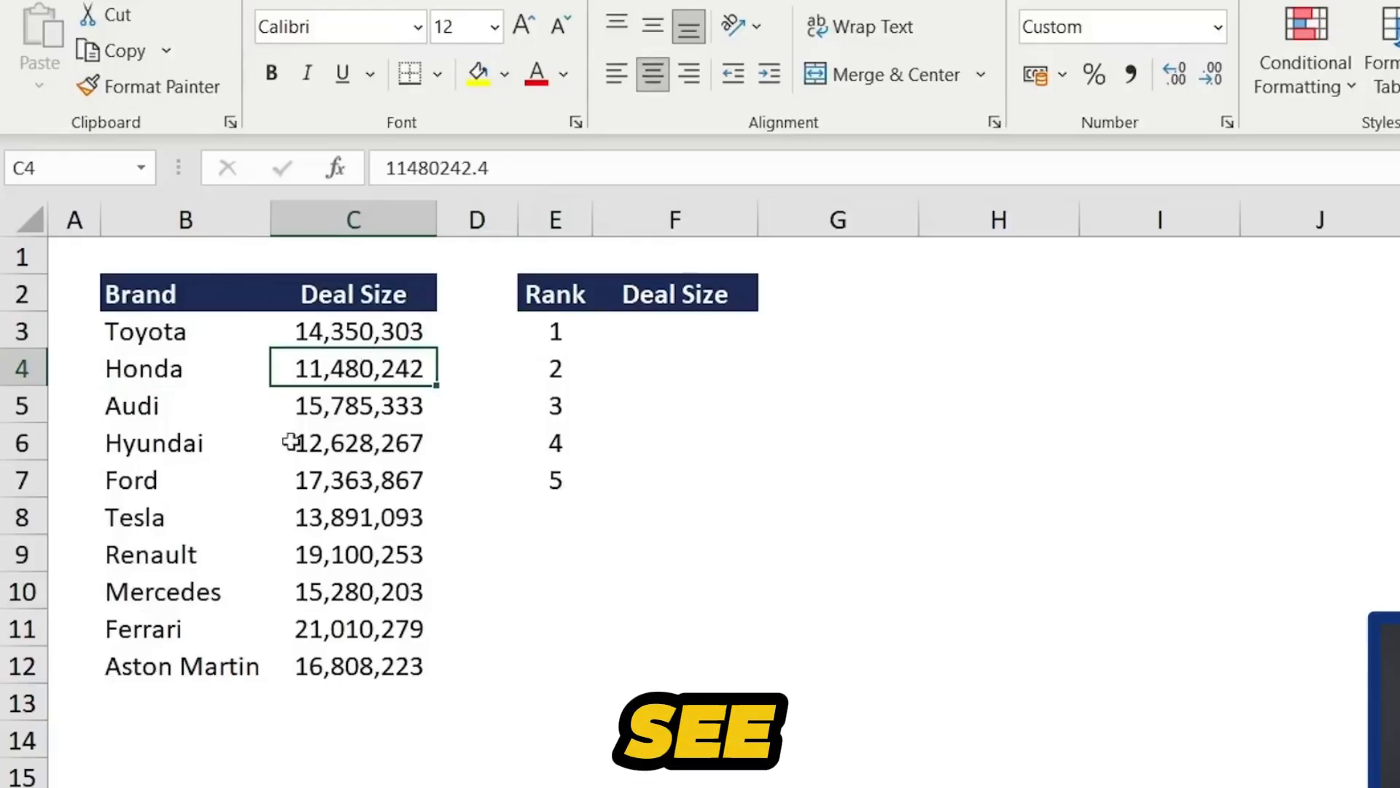
- Enter =LARGE(C3:C12,E3:E7) in the first Deal Size cell beside the ranks to list the top five deal sizes
key(Up)
key(Up)
key(Right)
key(Right)
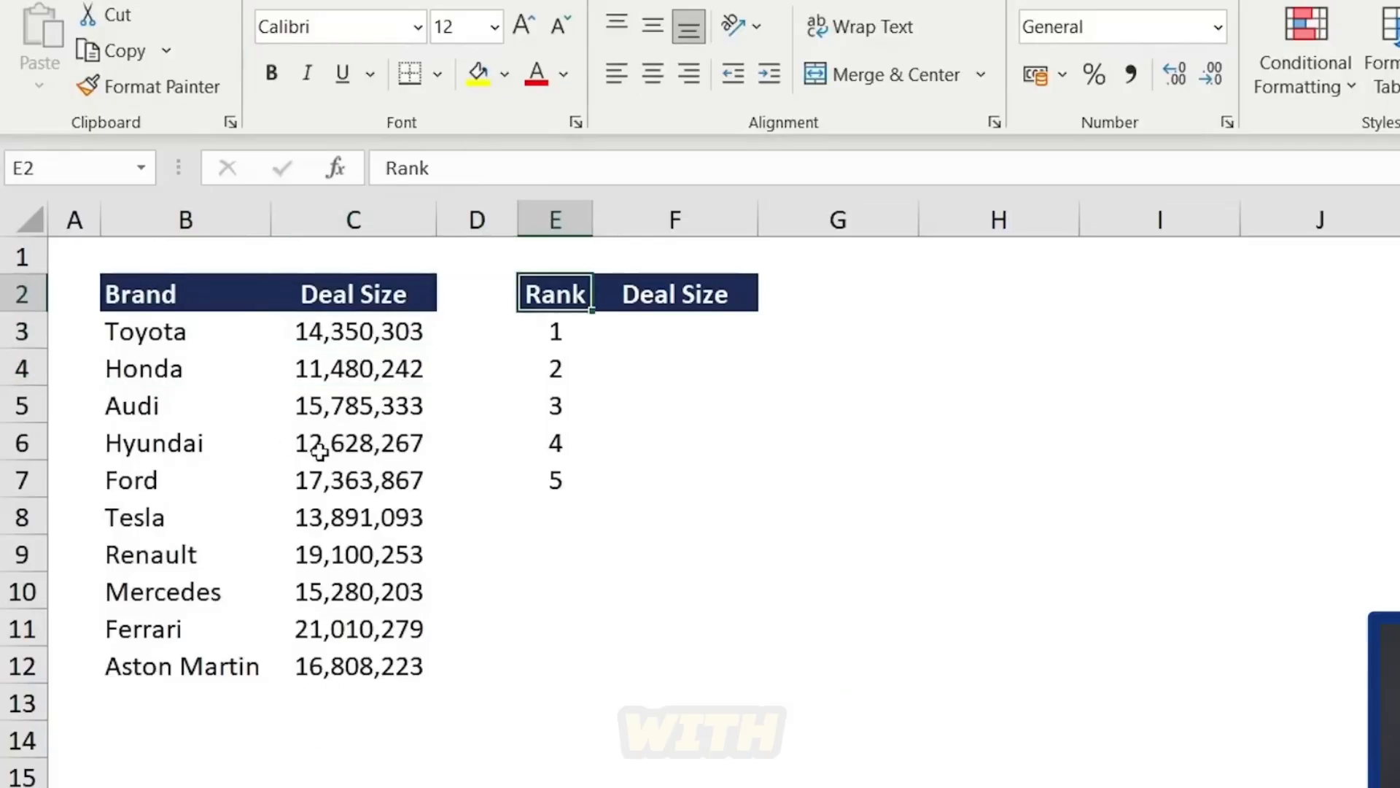
key(Right)
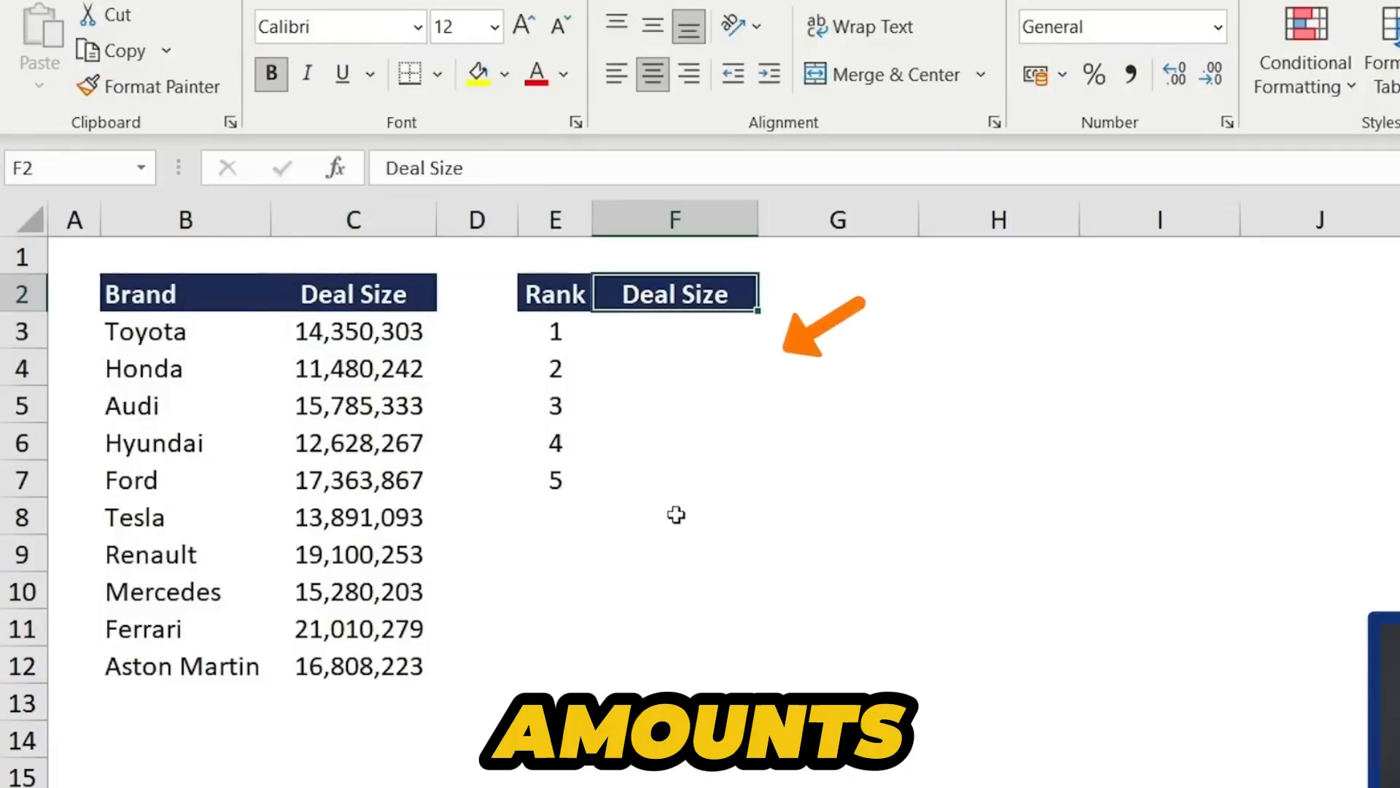
key(Down)
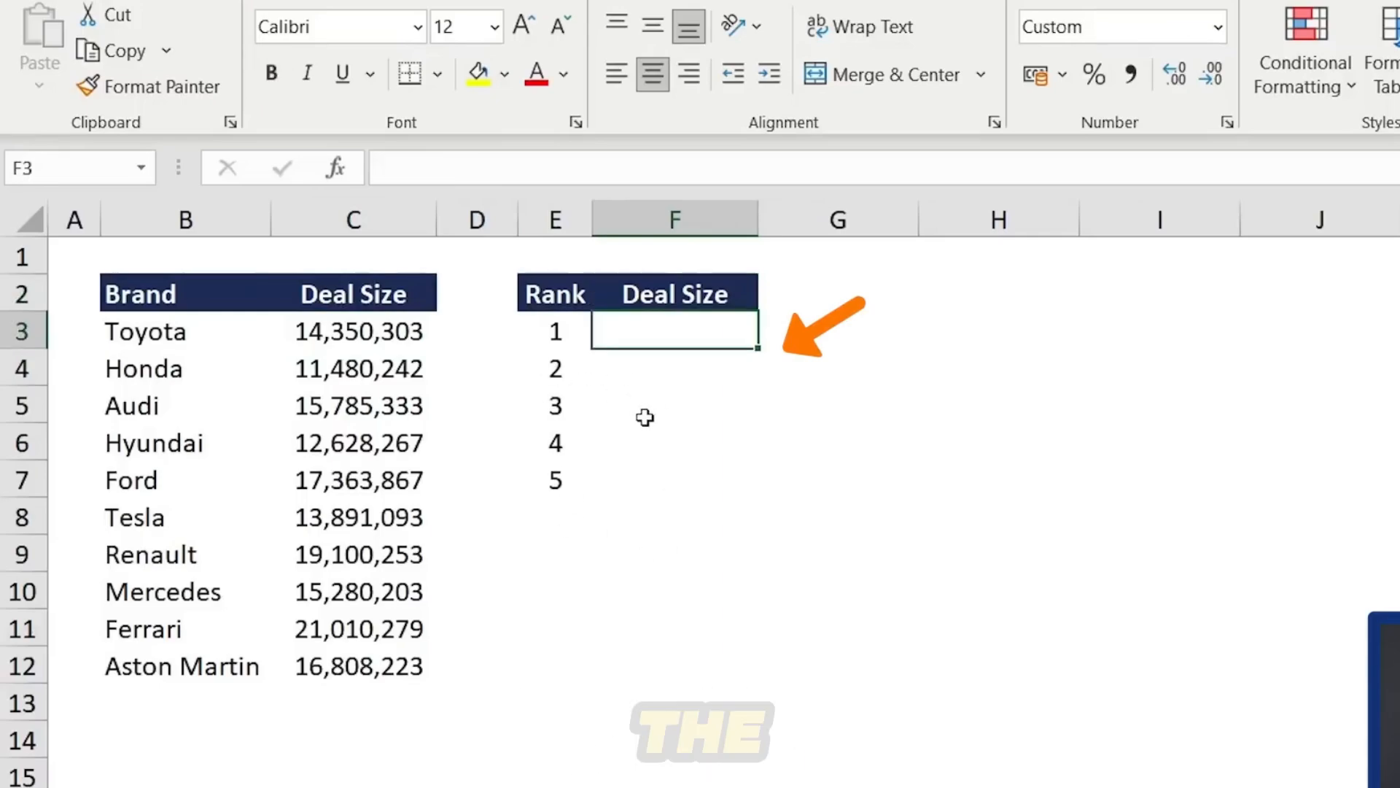
key(Left)
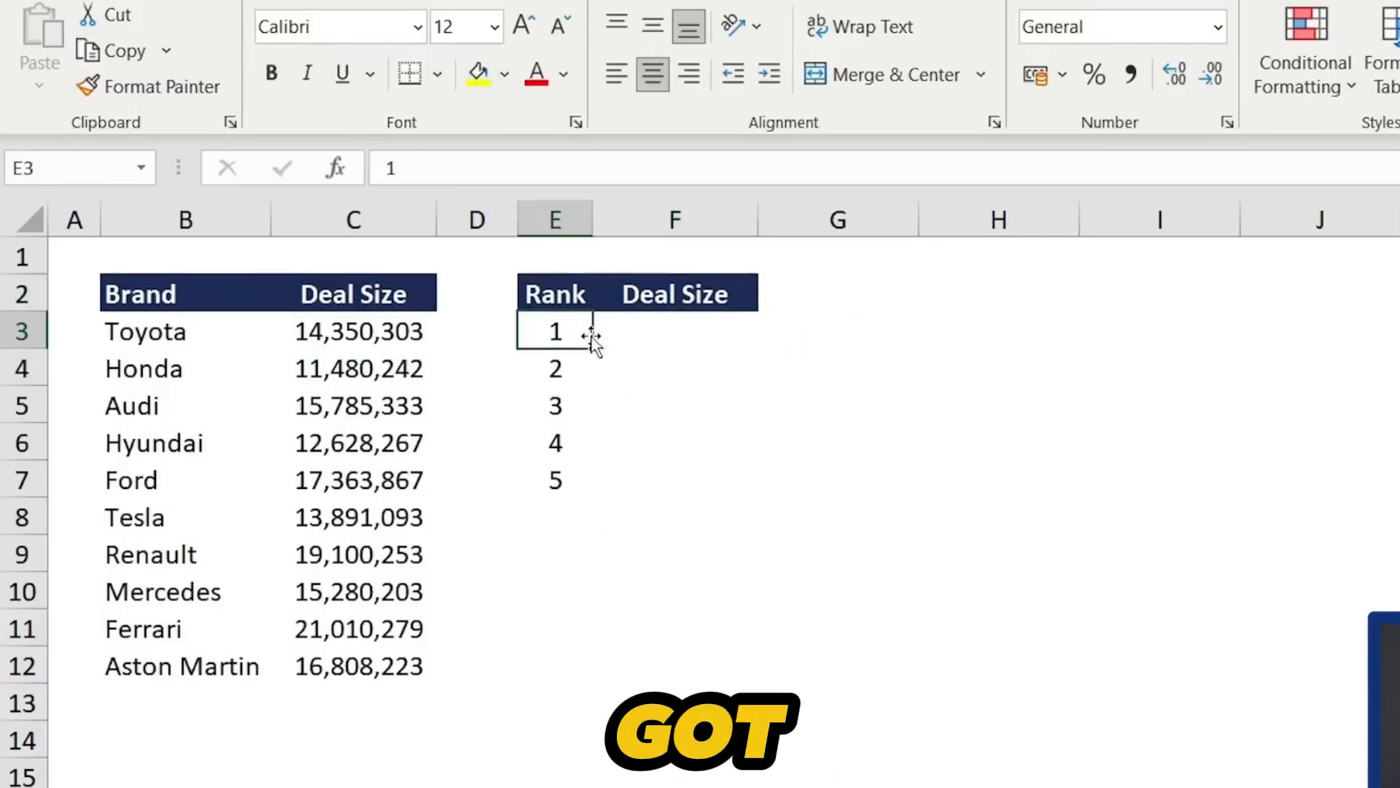
key(shift+Right)
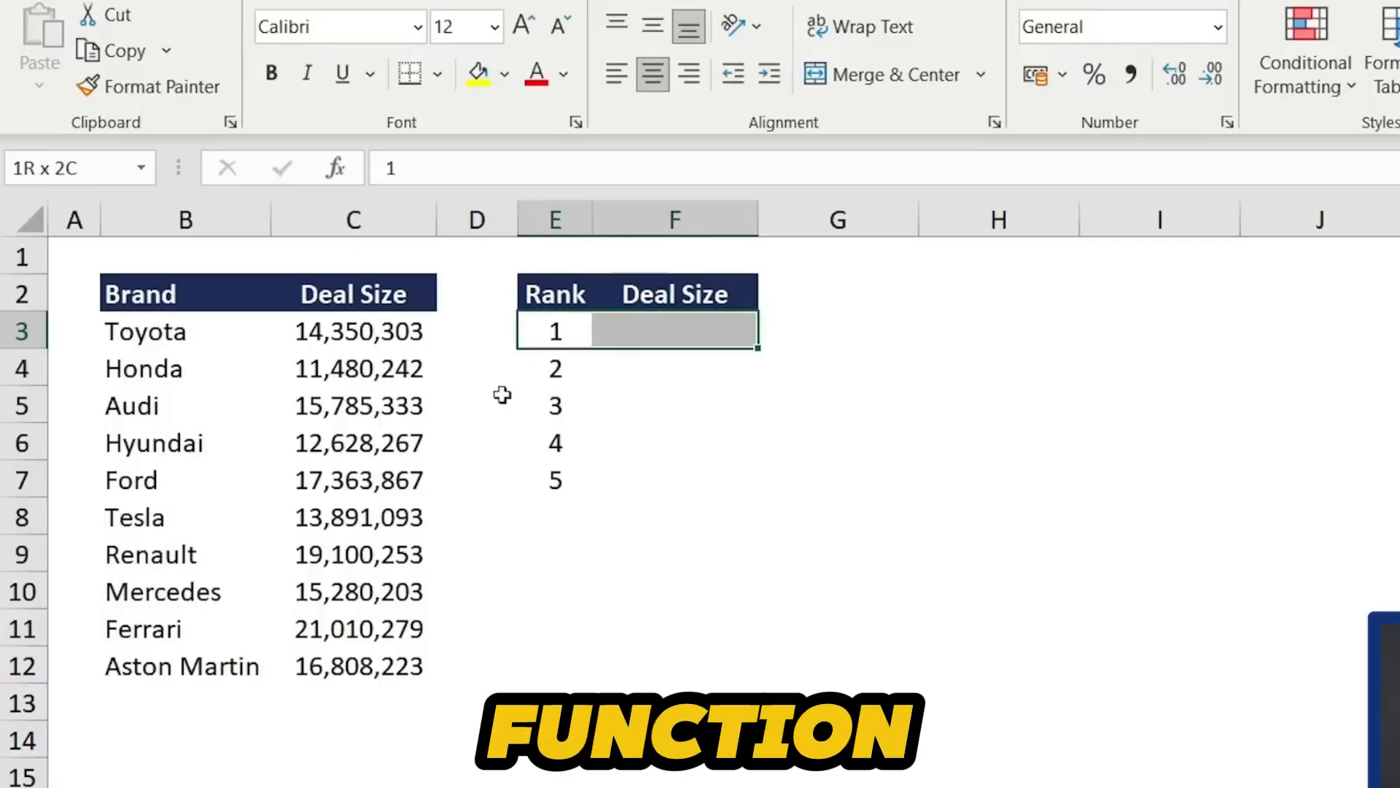
key(Right)
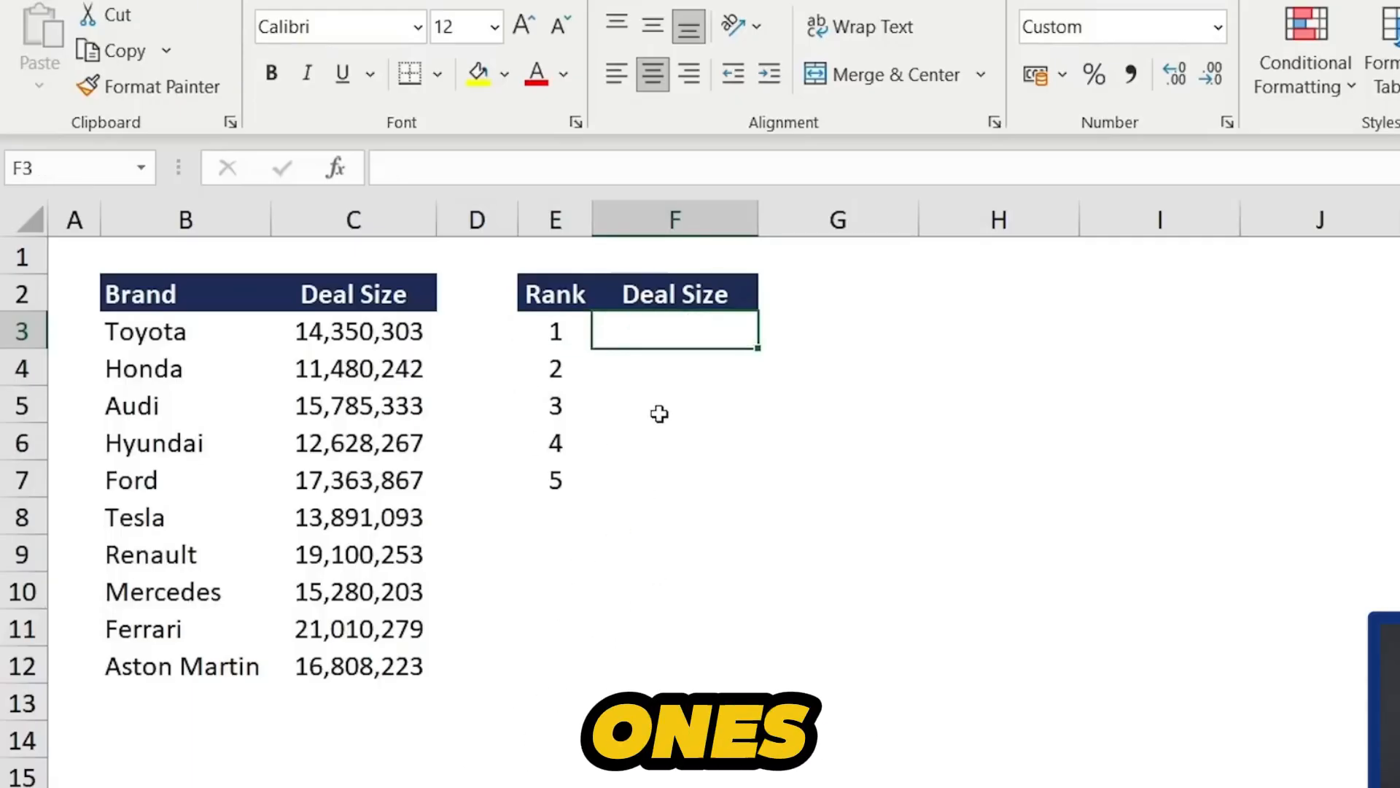
text(=lar)
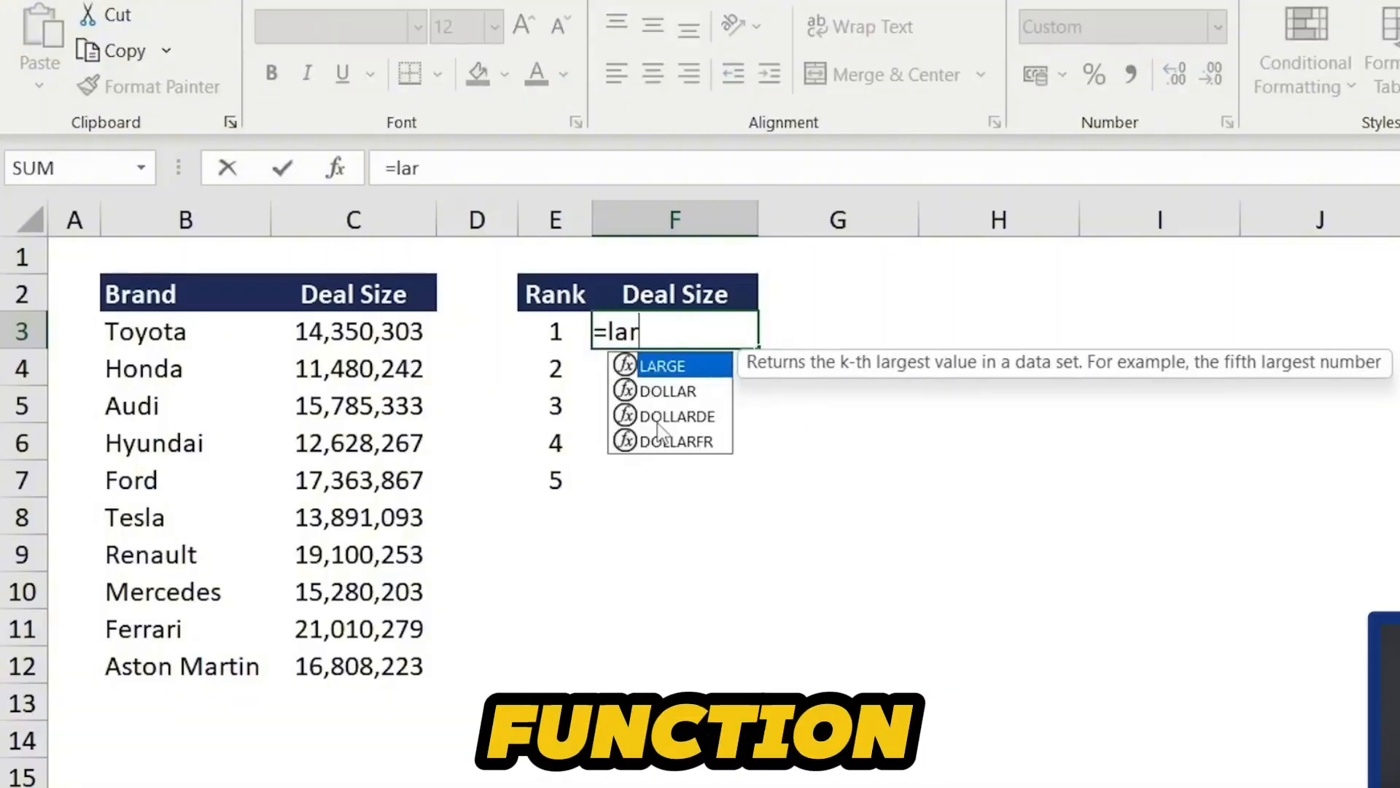
key(Tab)
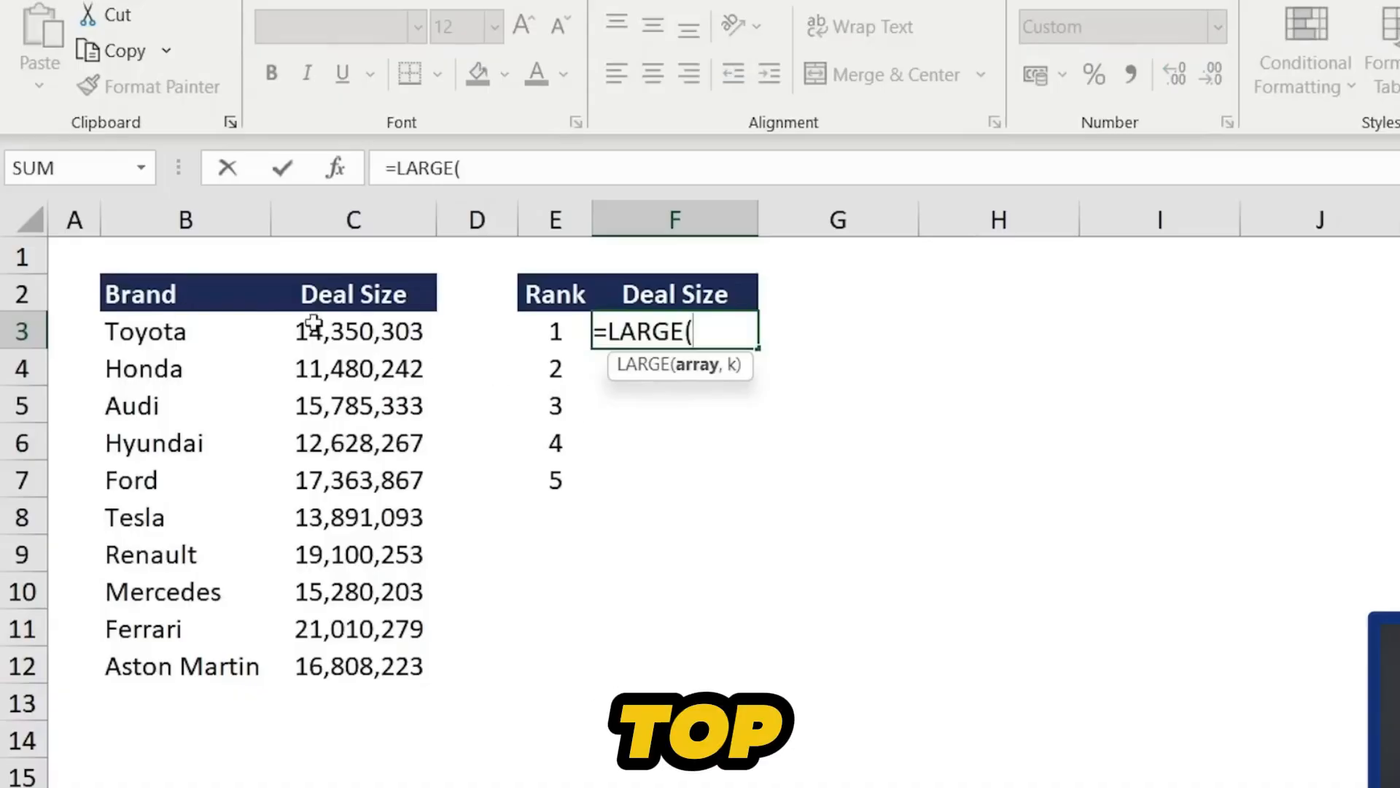
drag(333, 326, 354, 689)
text(,)
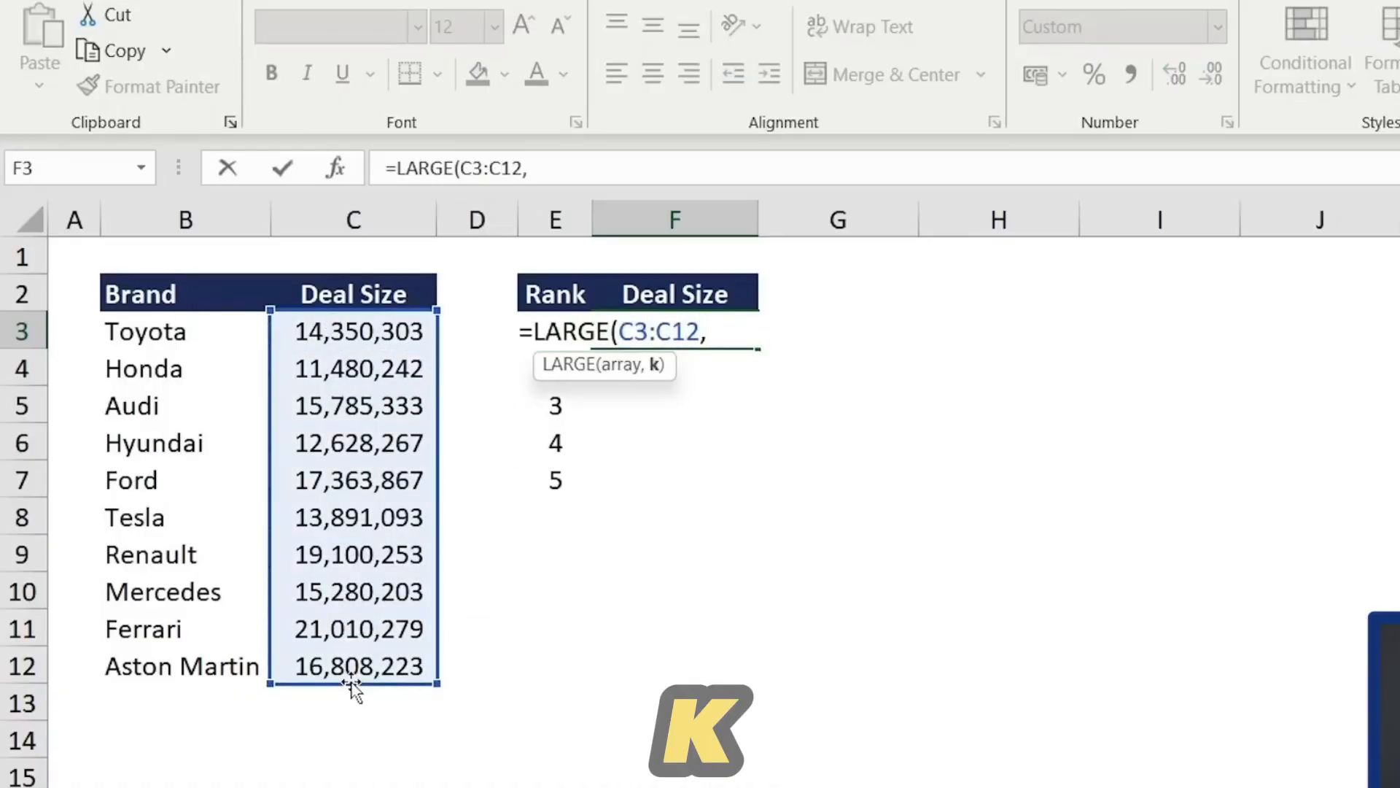
key(Left)
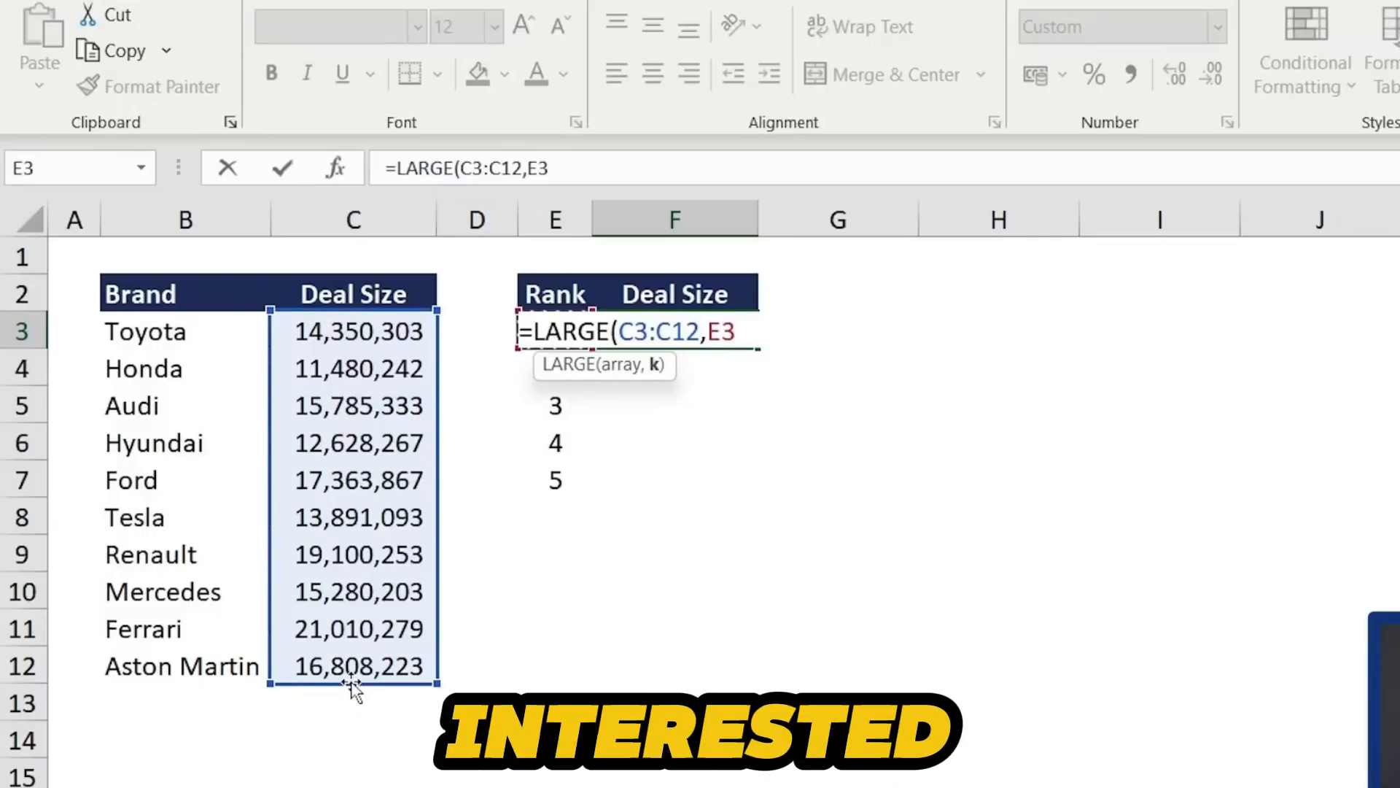
key(shift+Down)
key(shift+Down)
key(shift+Down)
key(shift+Down)
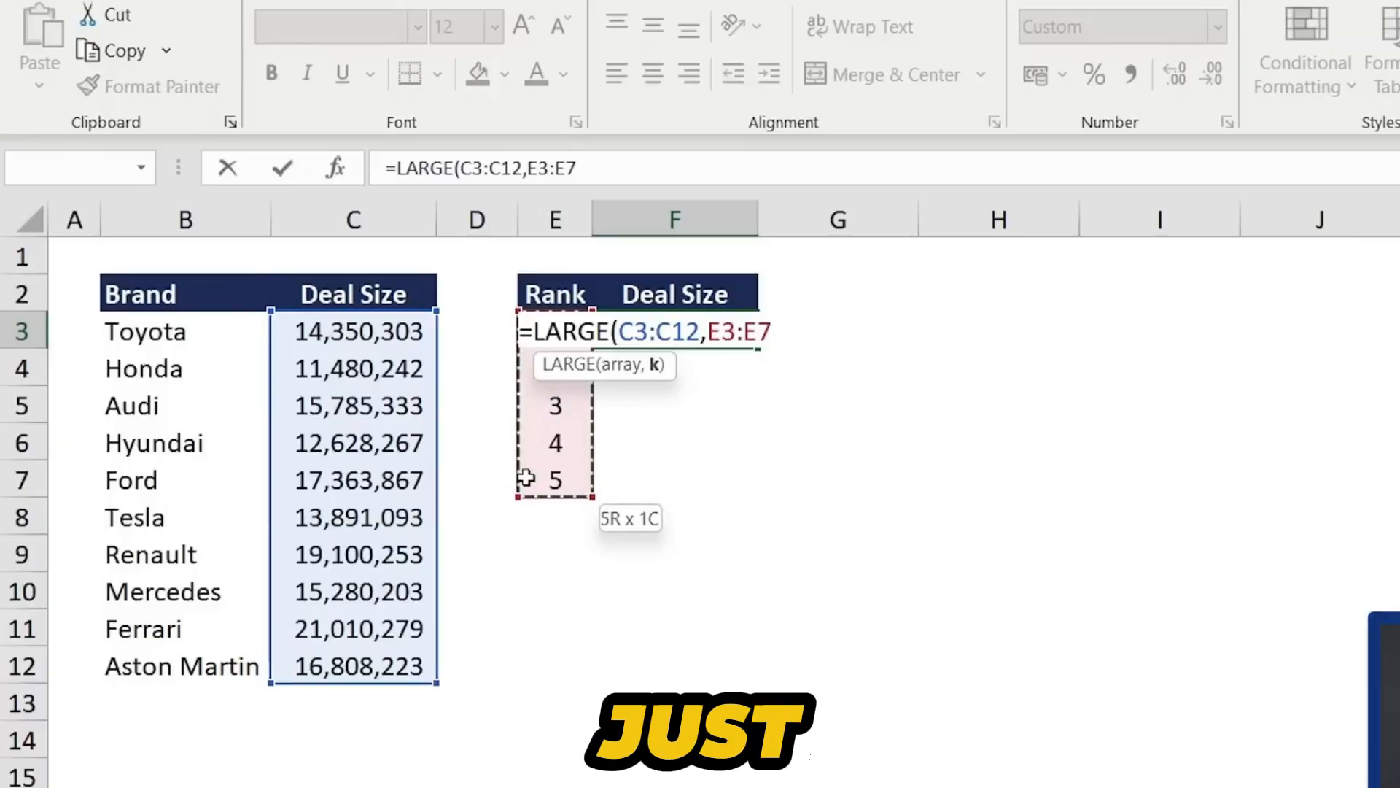
key(Return)
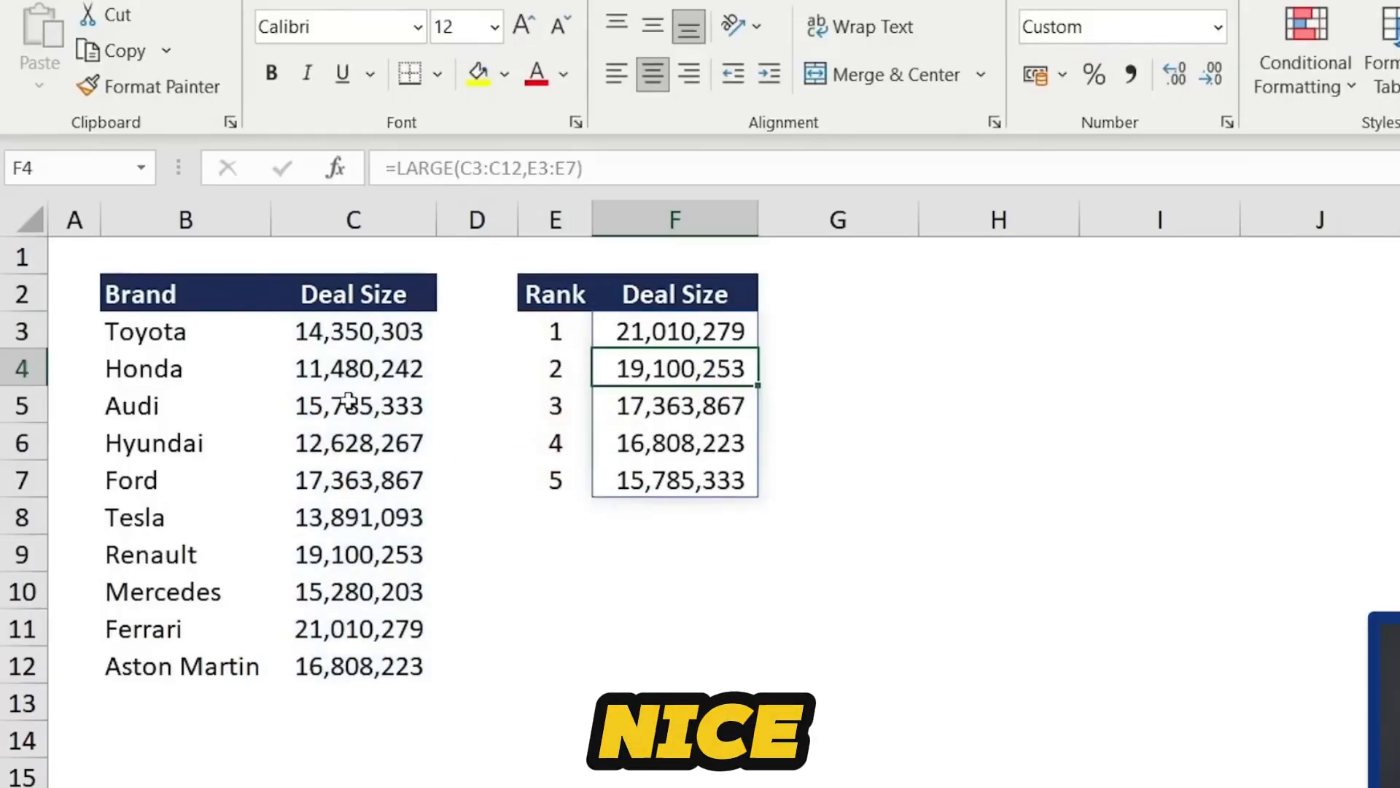
- Set the first rank value to 10 to show the matching deal size change
key(Left)
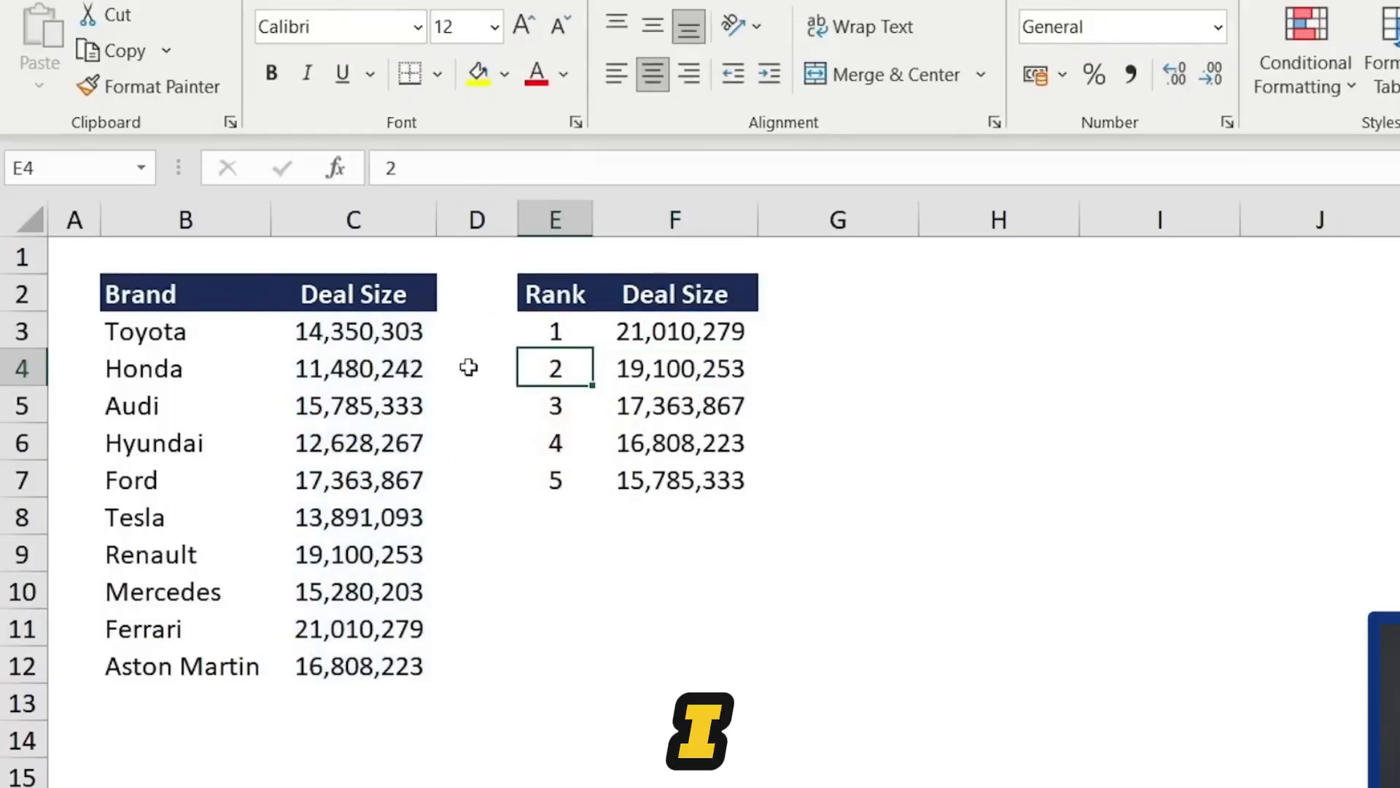
key(Up)
text(10)
key(Return)
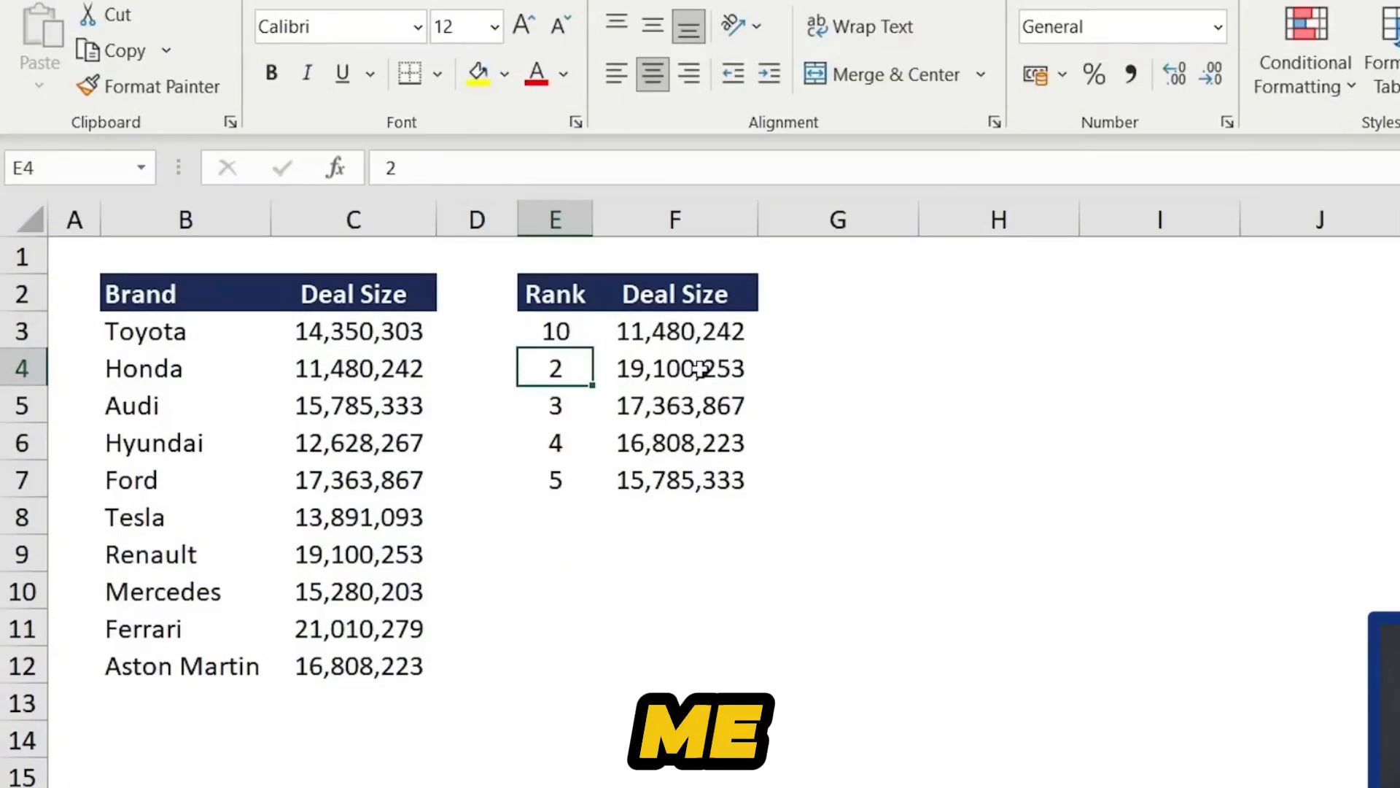
key(Up)
key(Right)
- On the sales sheet, enter =SUMIFS(F3:F14,E3:E14,I3) in the Sales cell beside Month to total that month's sales
click(431, 162)
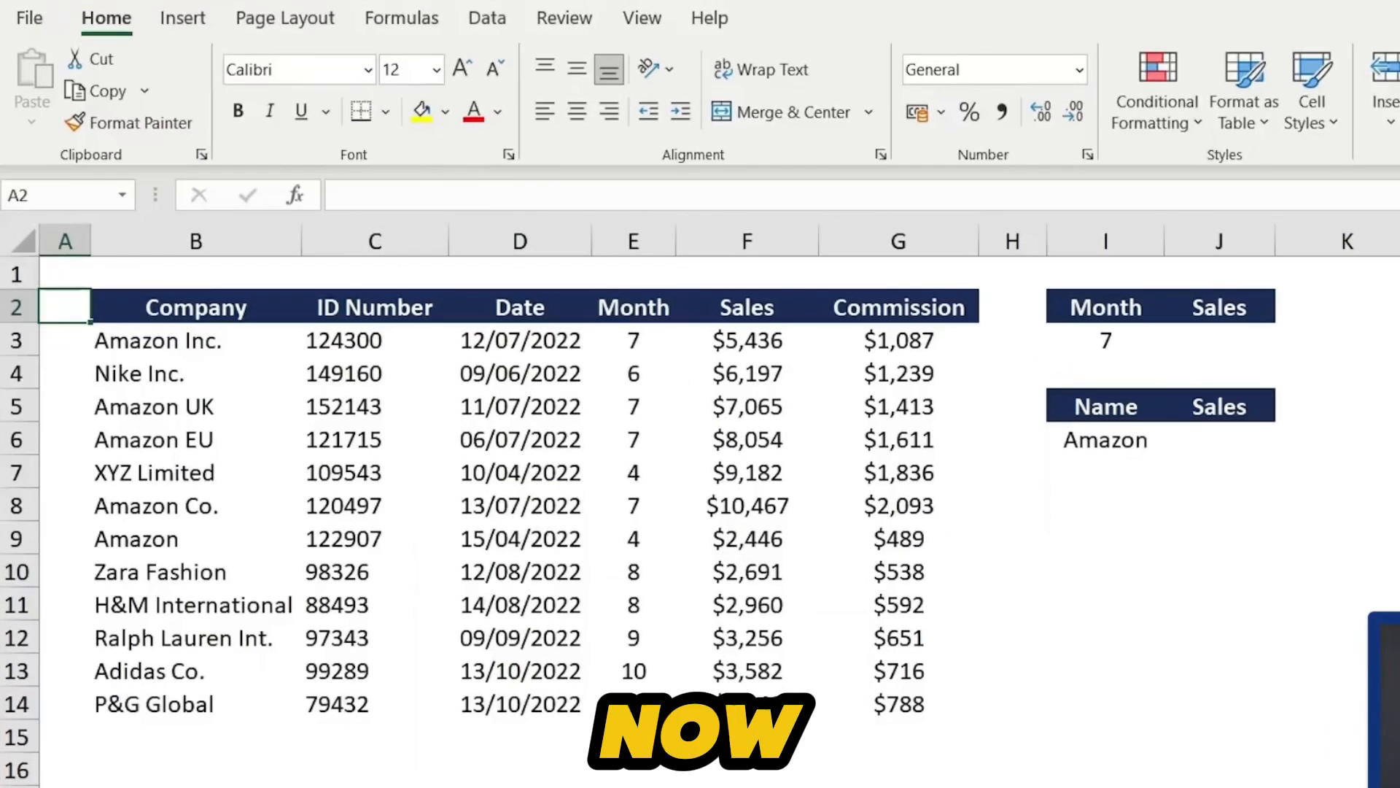
key(Down)
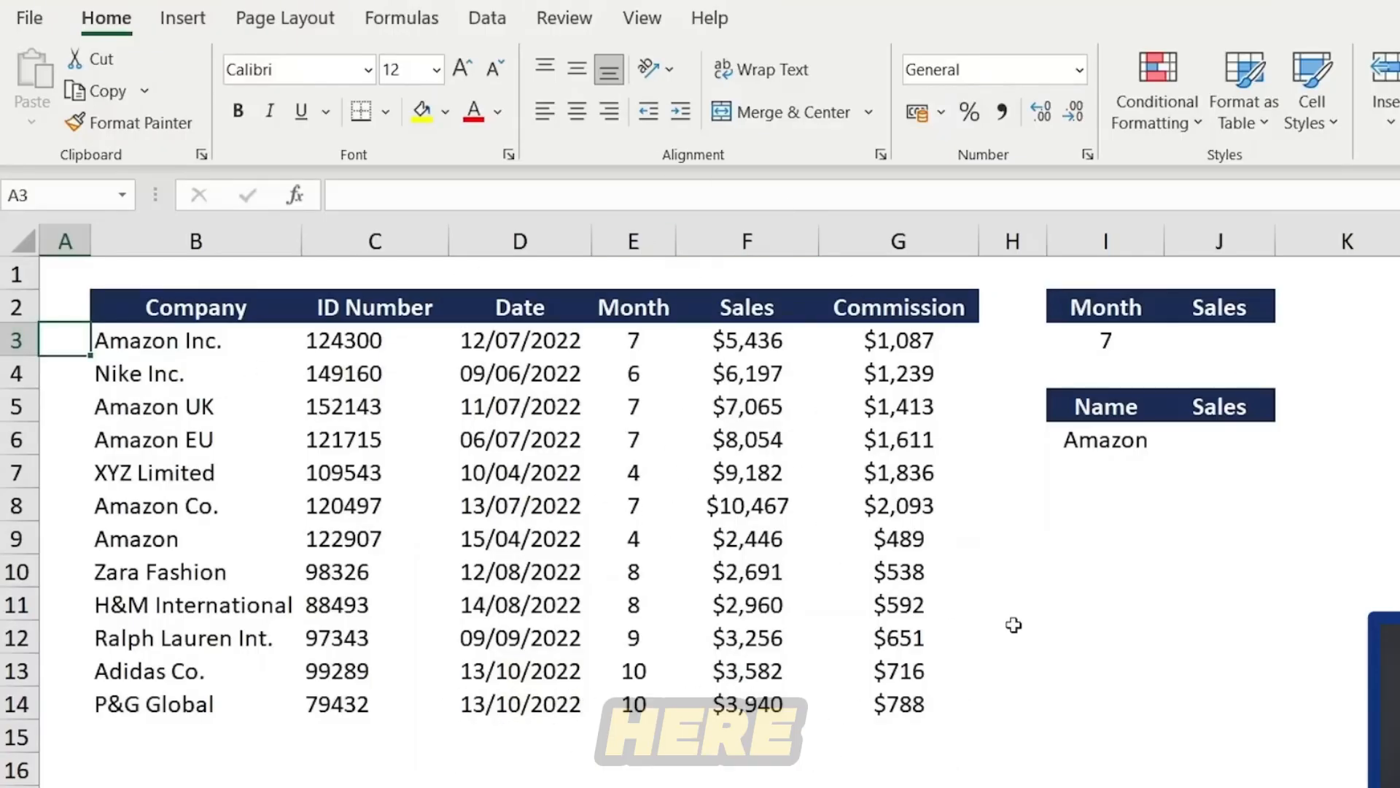
key(Right)
key(Right)
key(Right)
key(Right)
key(Right)
key(Right)
key(Right)
key(Right)
key(Right)
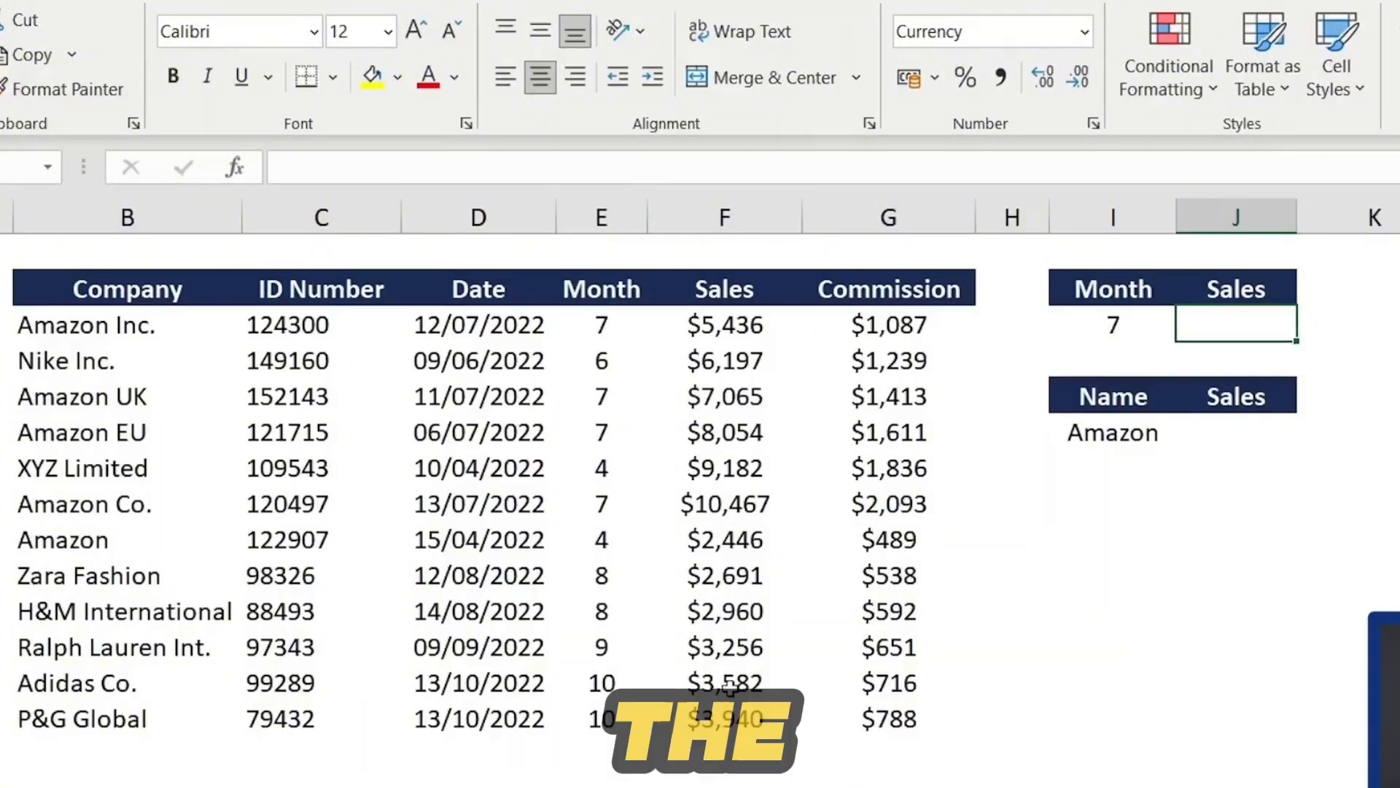
text(=)
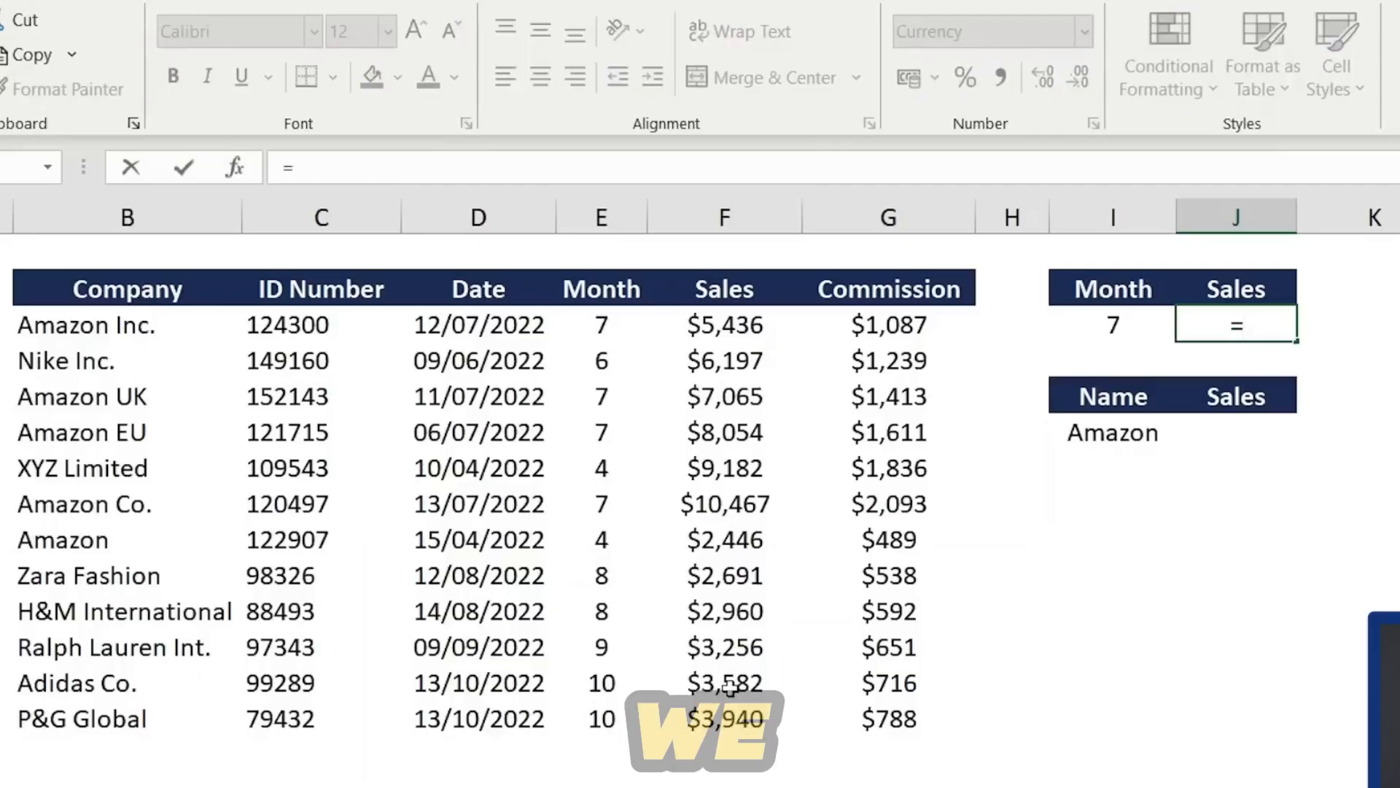
text(sumifs)
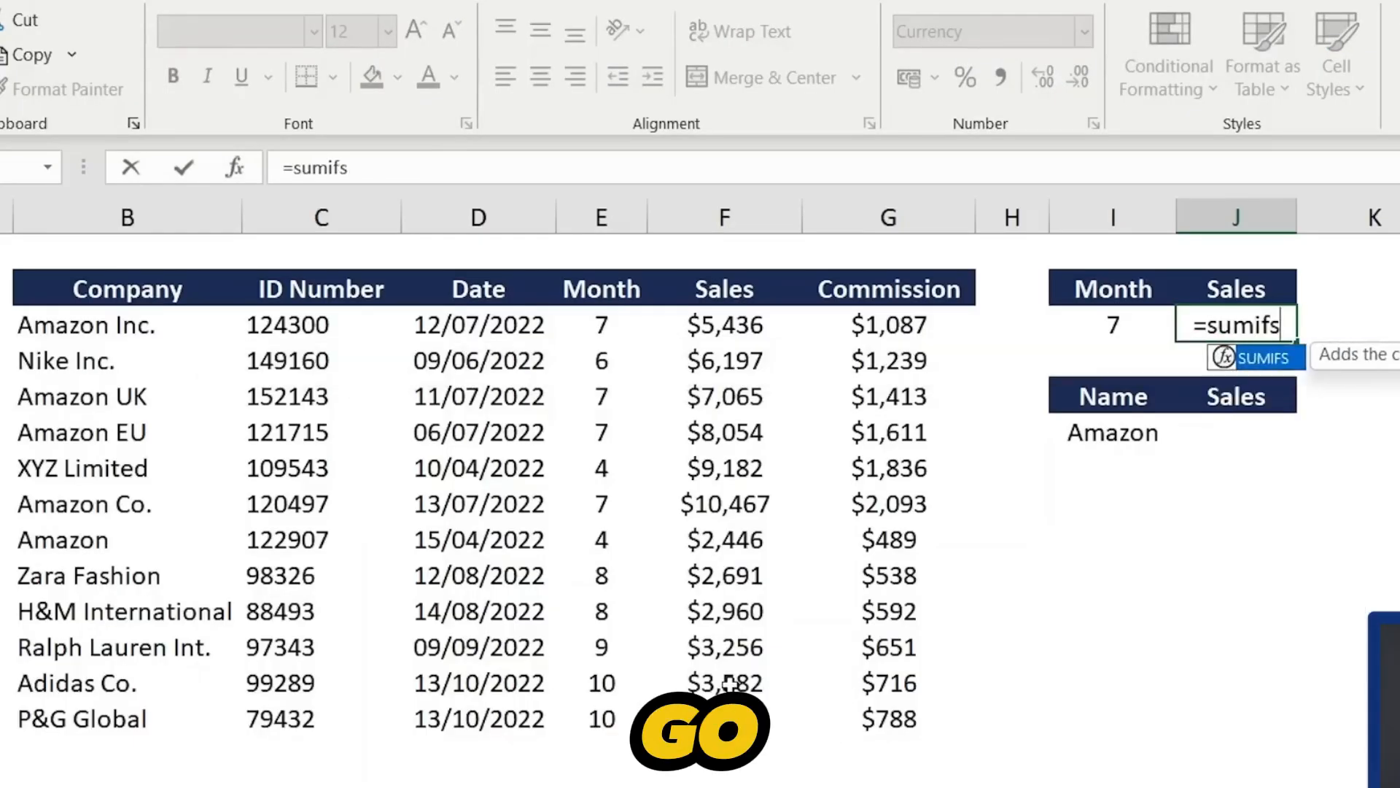
key(Tab)
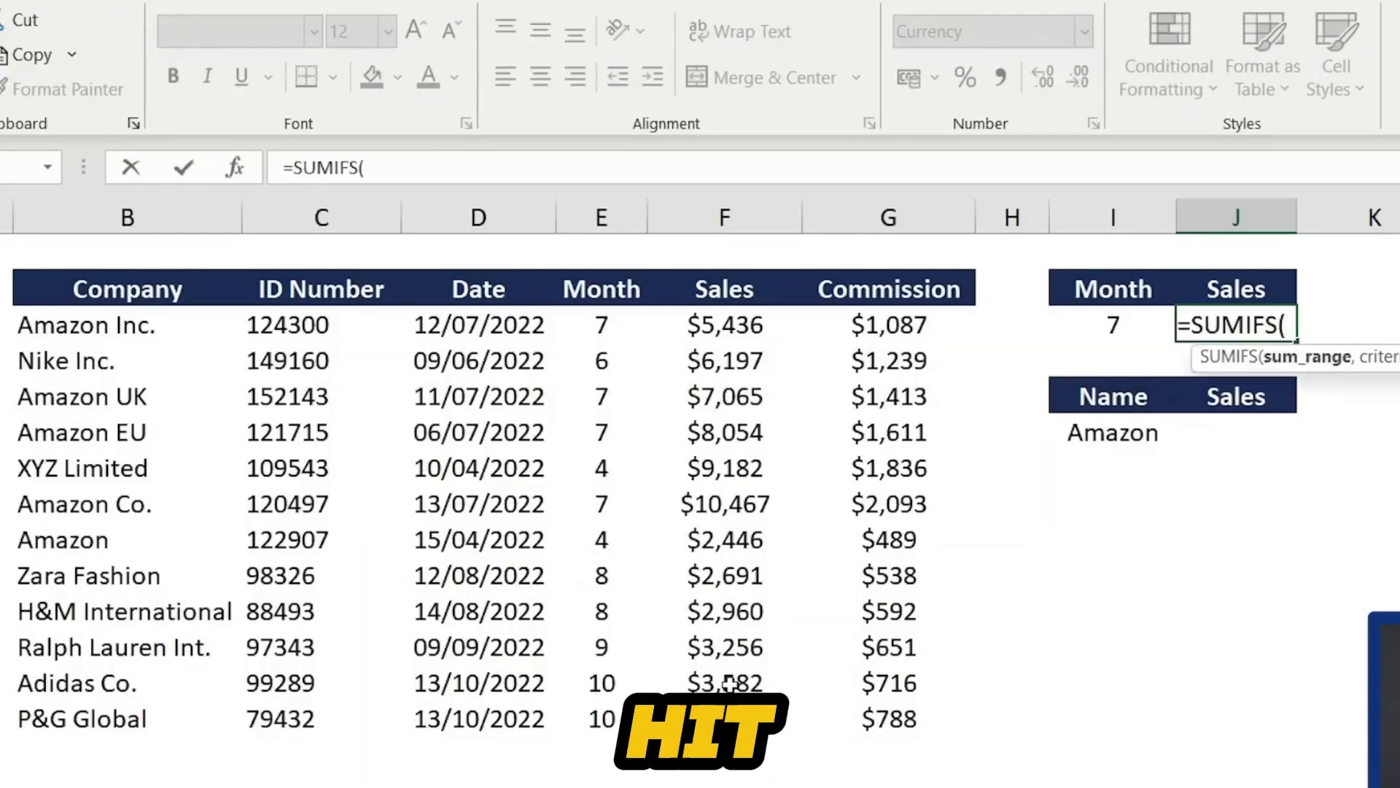
click(792, 335)
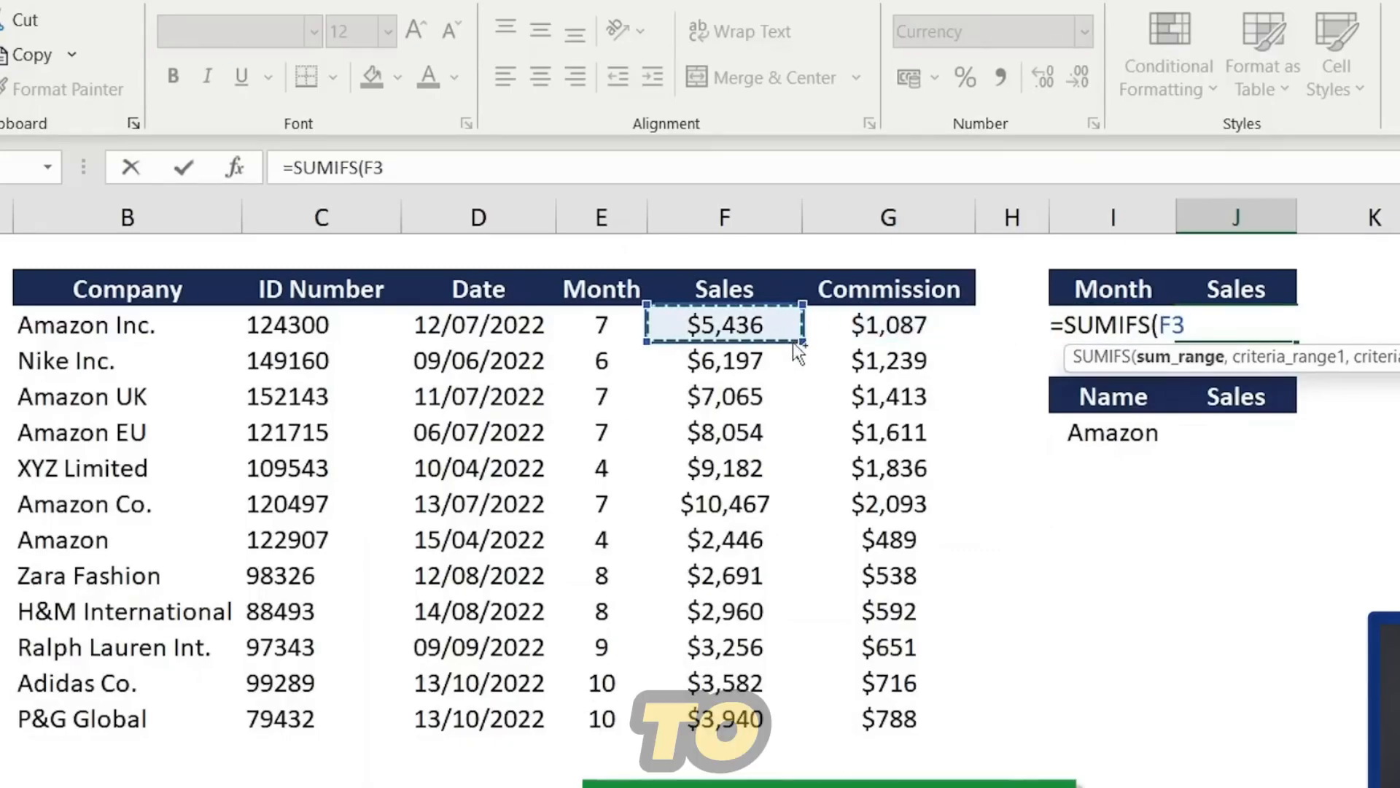
key(ctrl+shift+Down)
text(,)
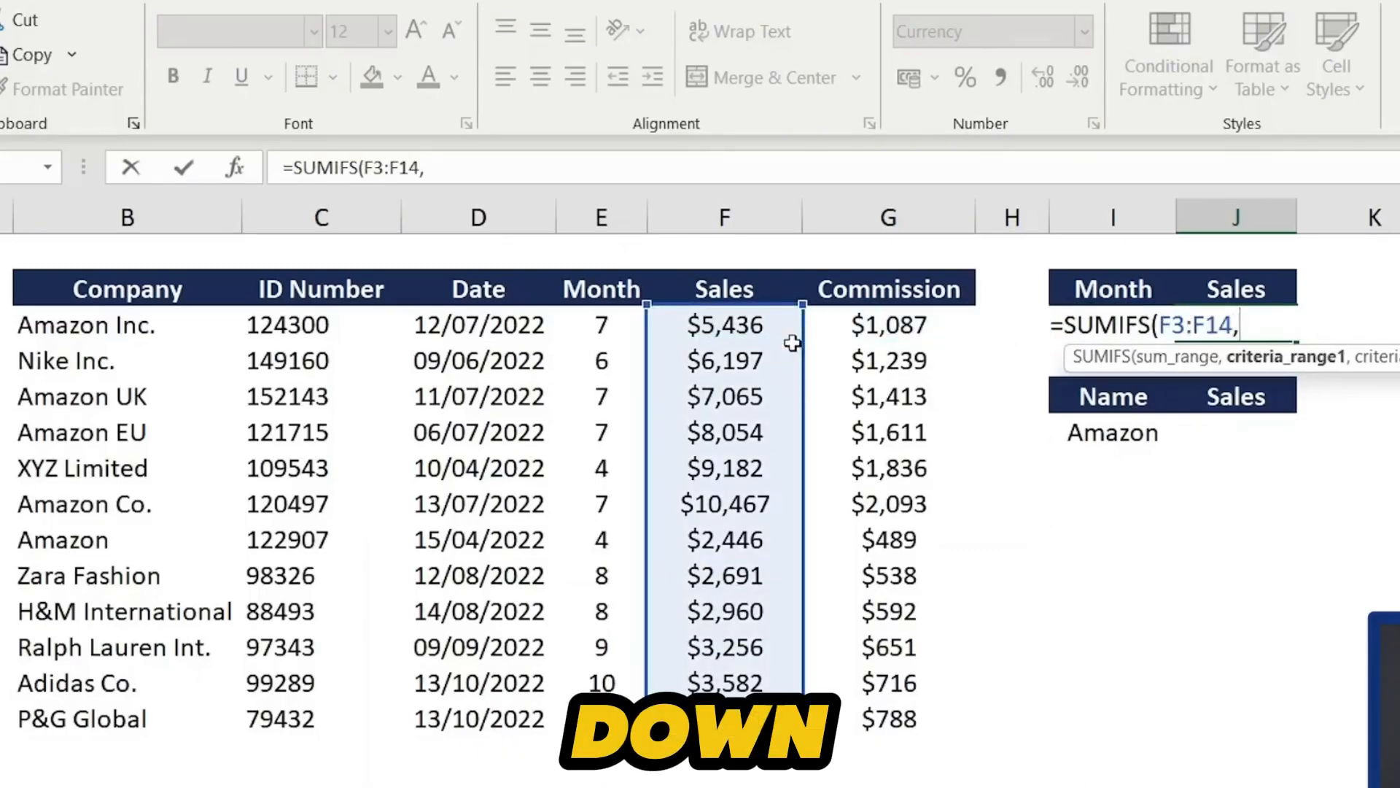
click(609, 326)
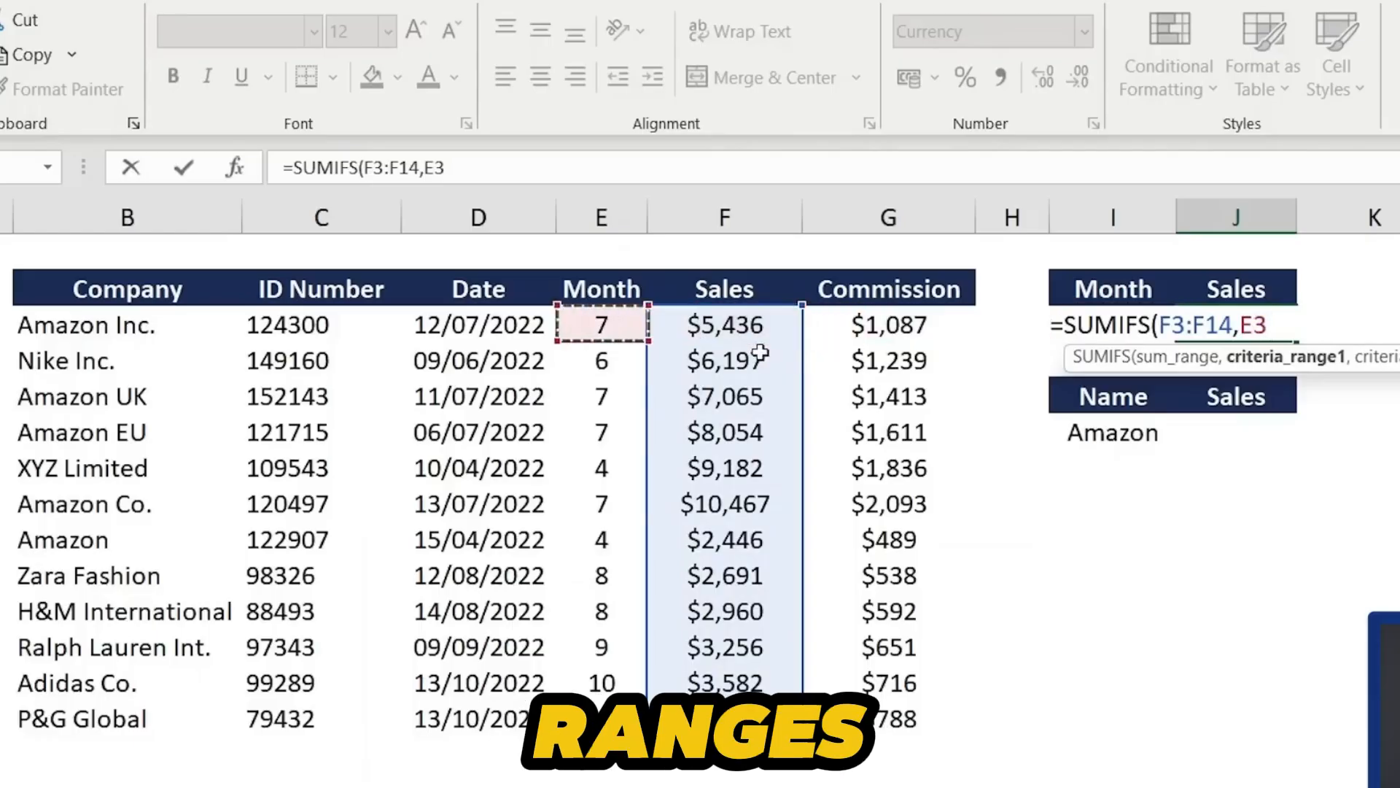
shift+click(600, 721)
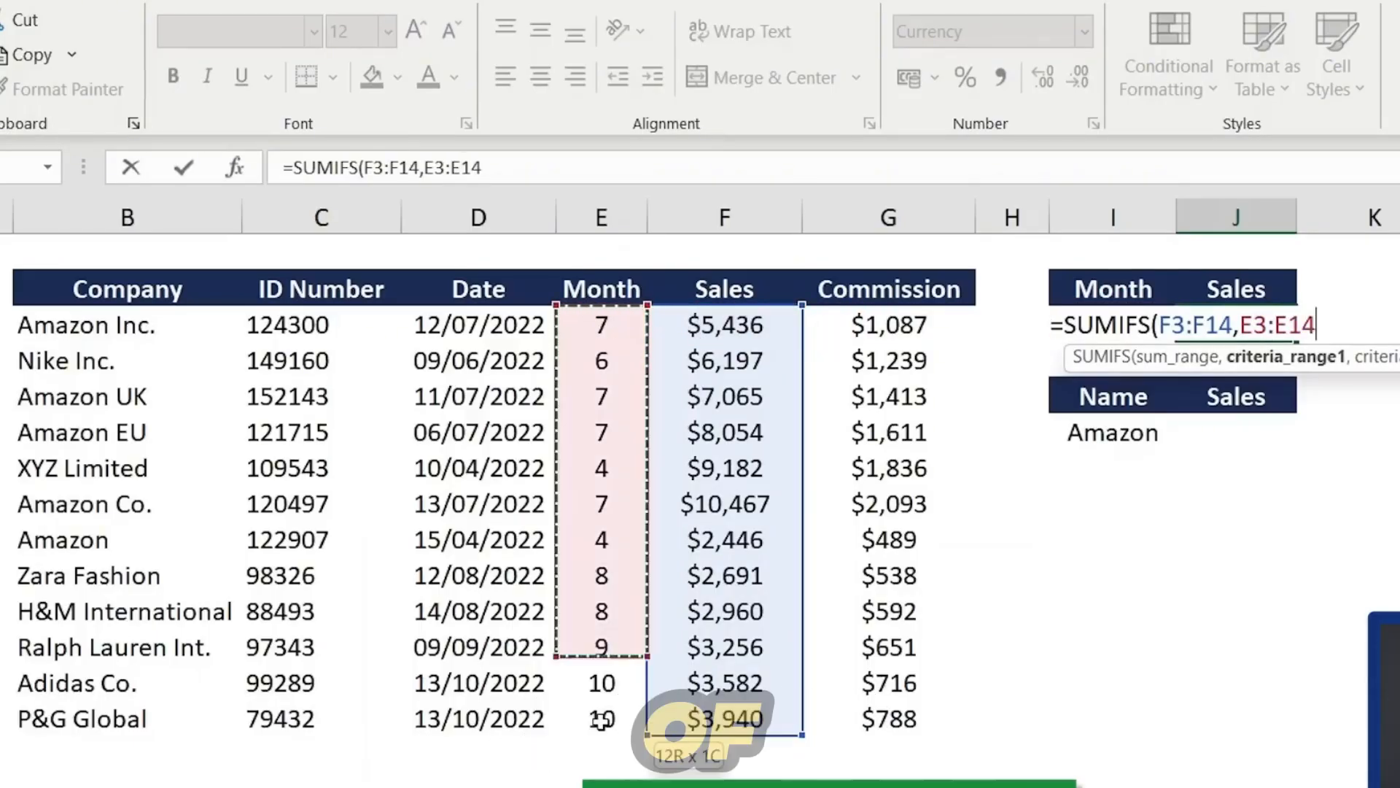
text(,)
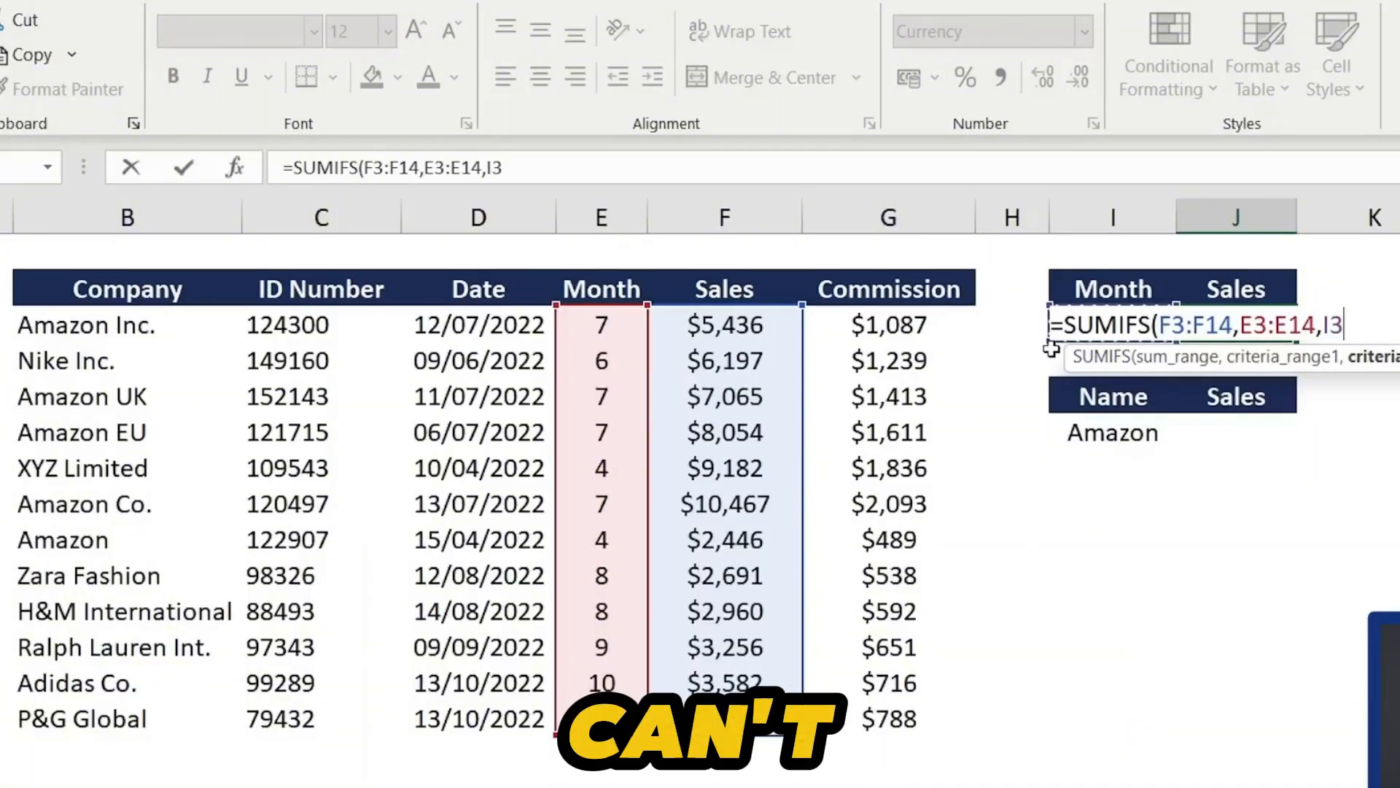
key(Return)
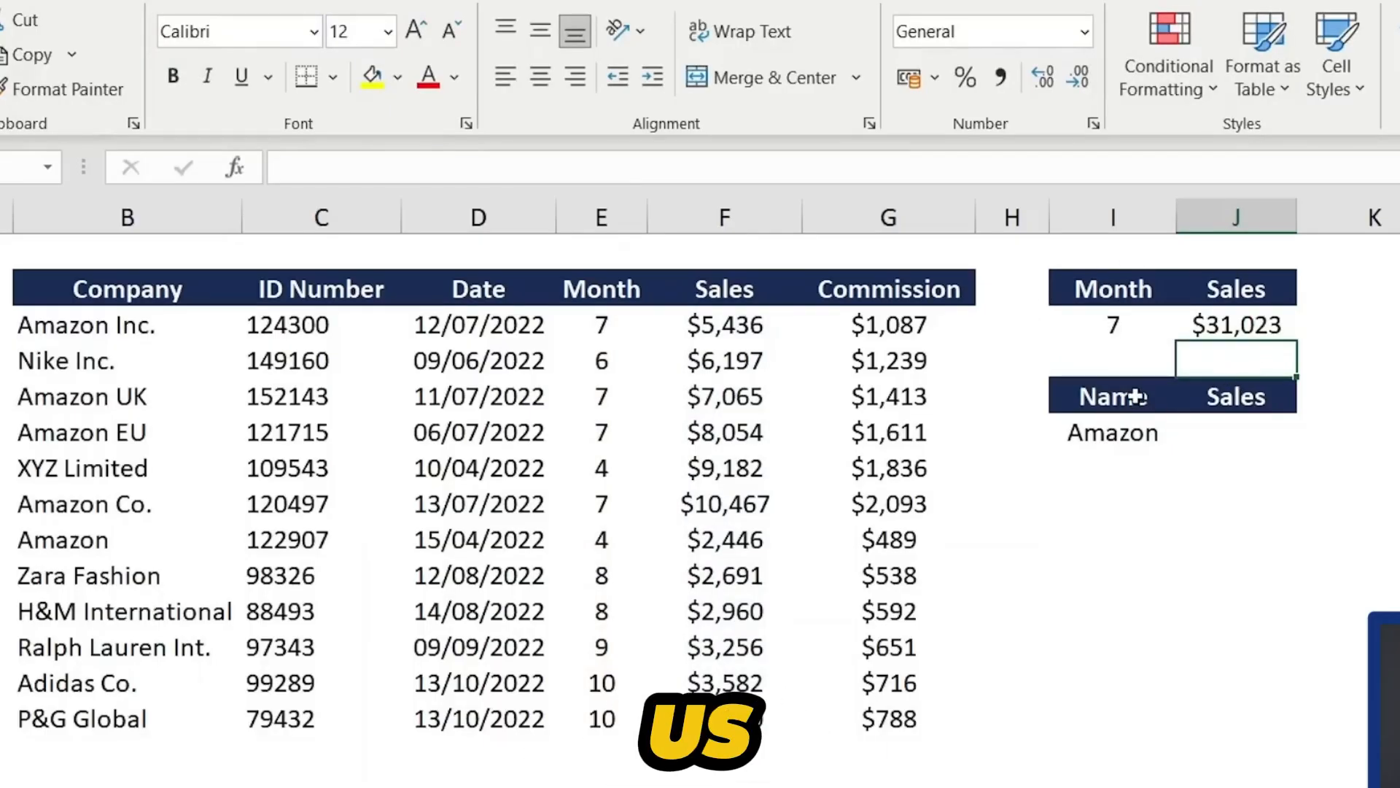
- Examine the different Amazon company name variations in the Company column
key(Down)
key(Down)
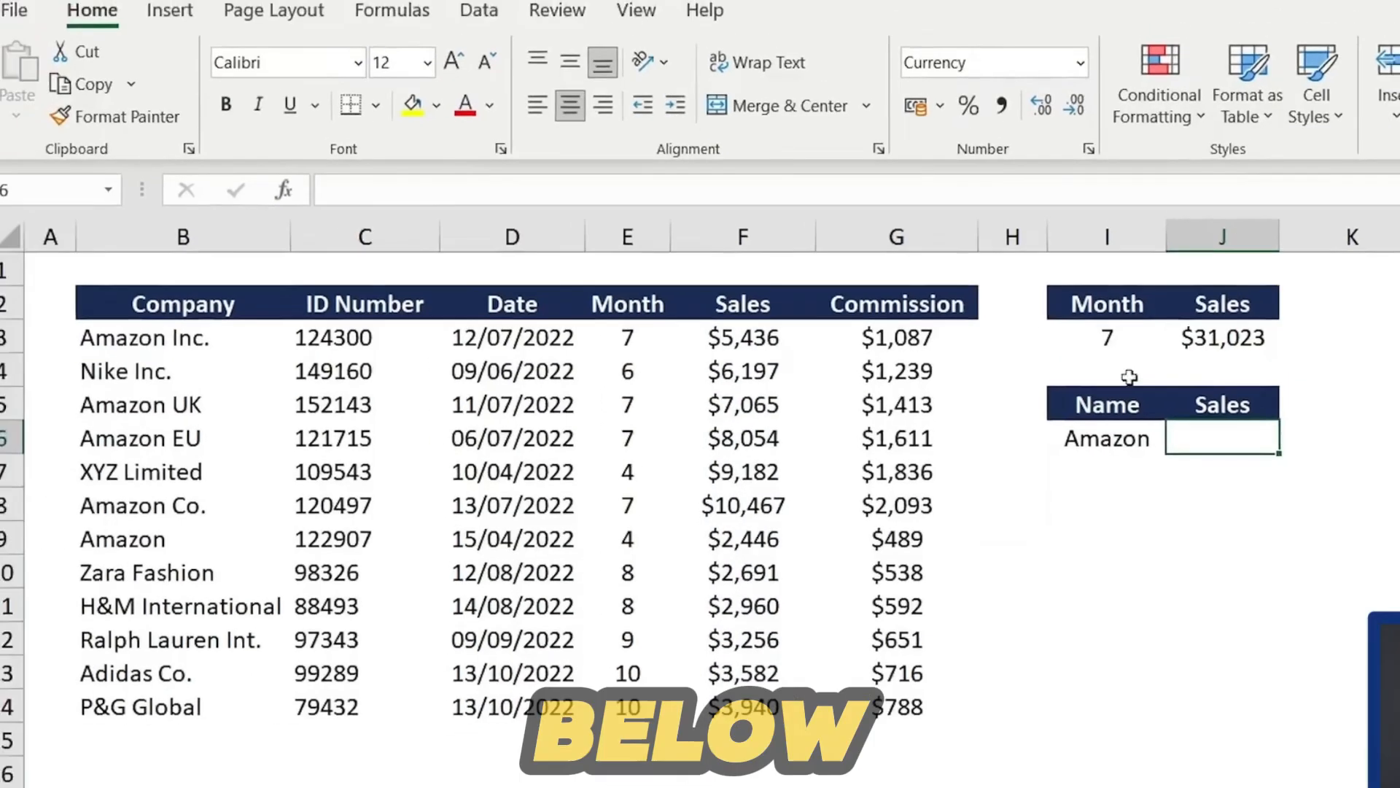
key(Left)
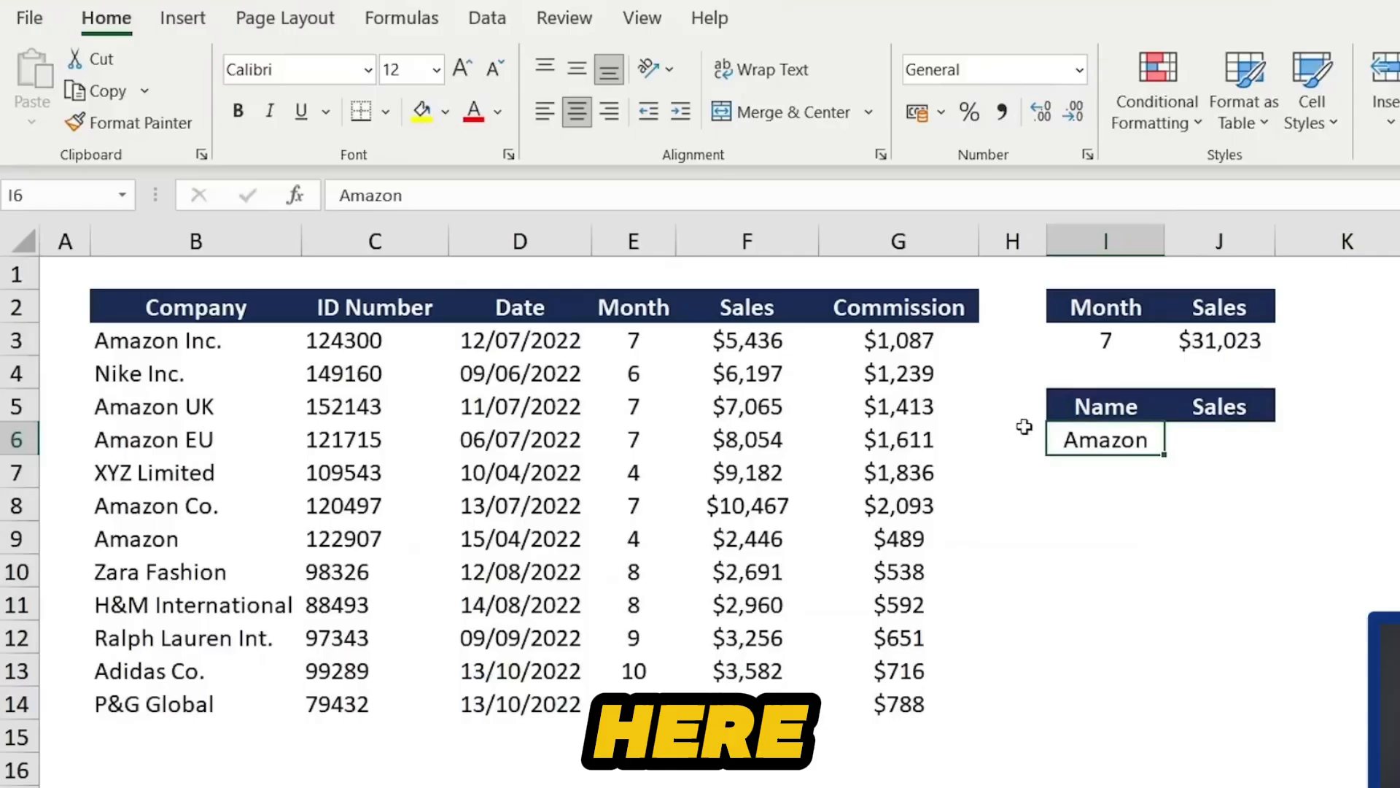
click(191, 332)
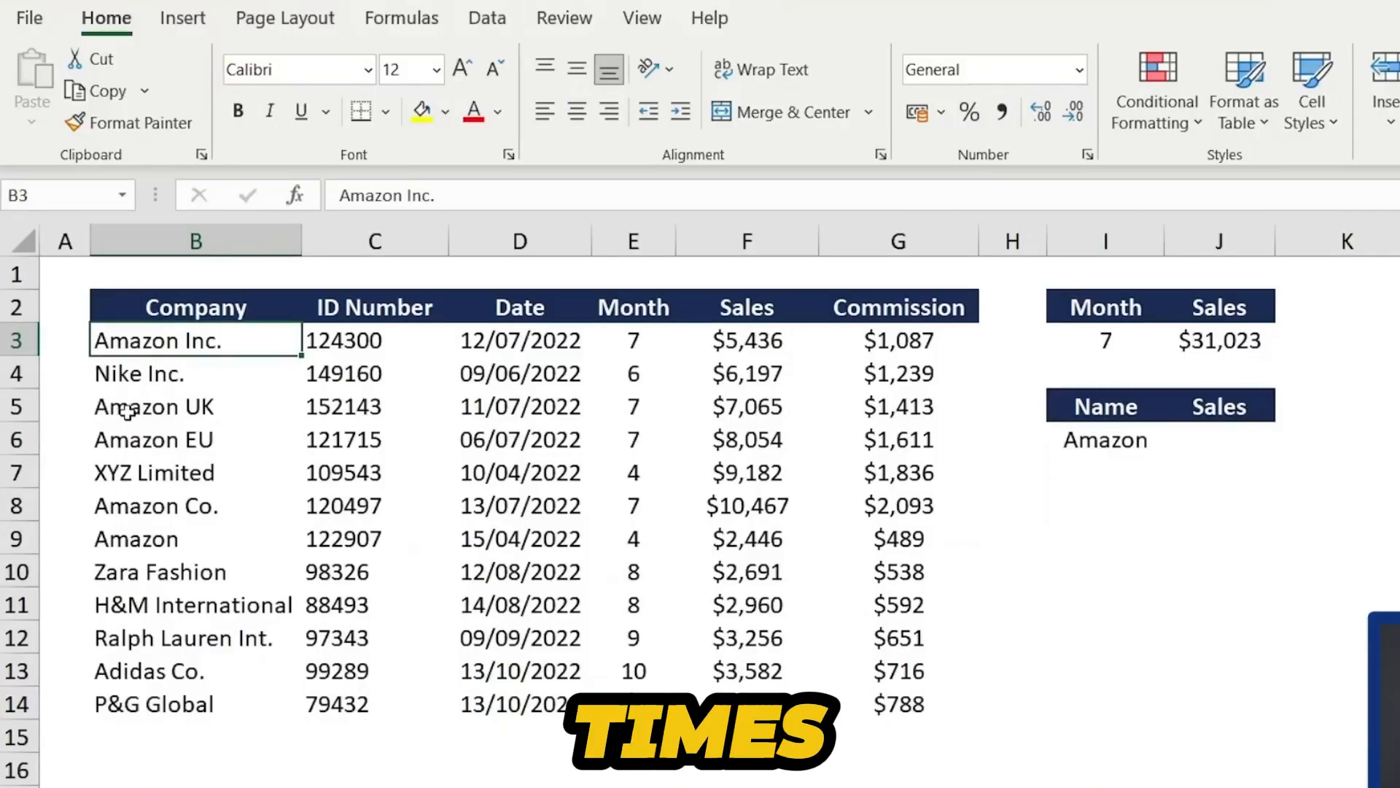
click(280, 375)
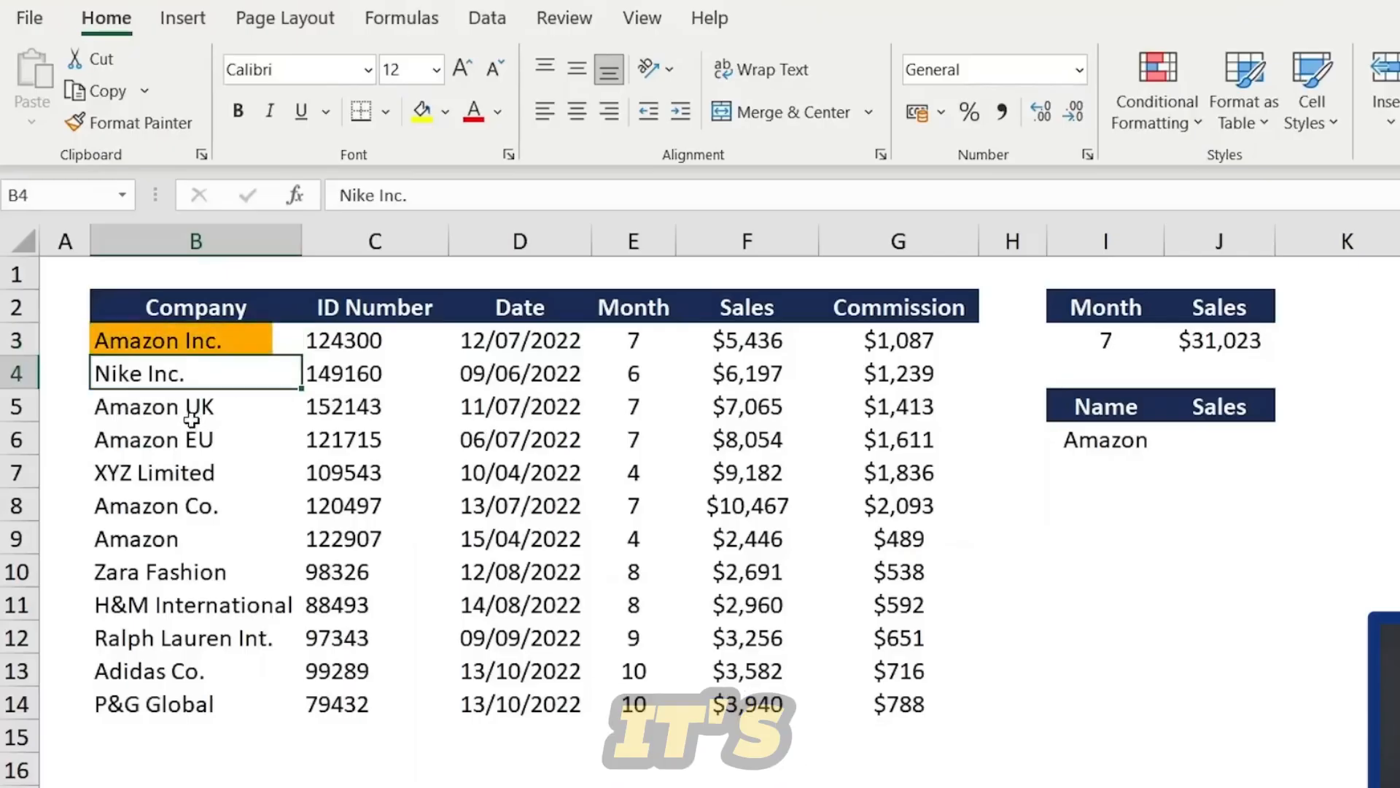
click(211, 427)
click(129, 454)
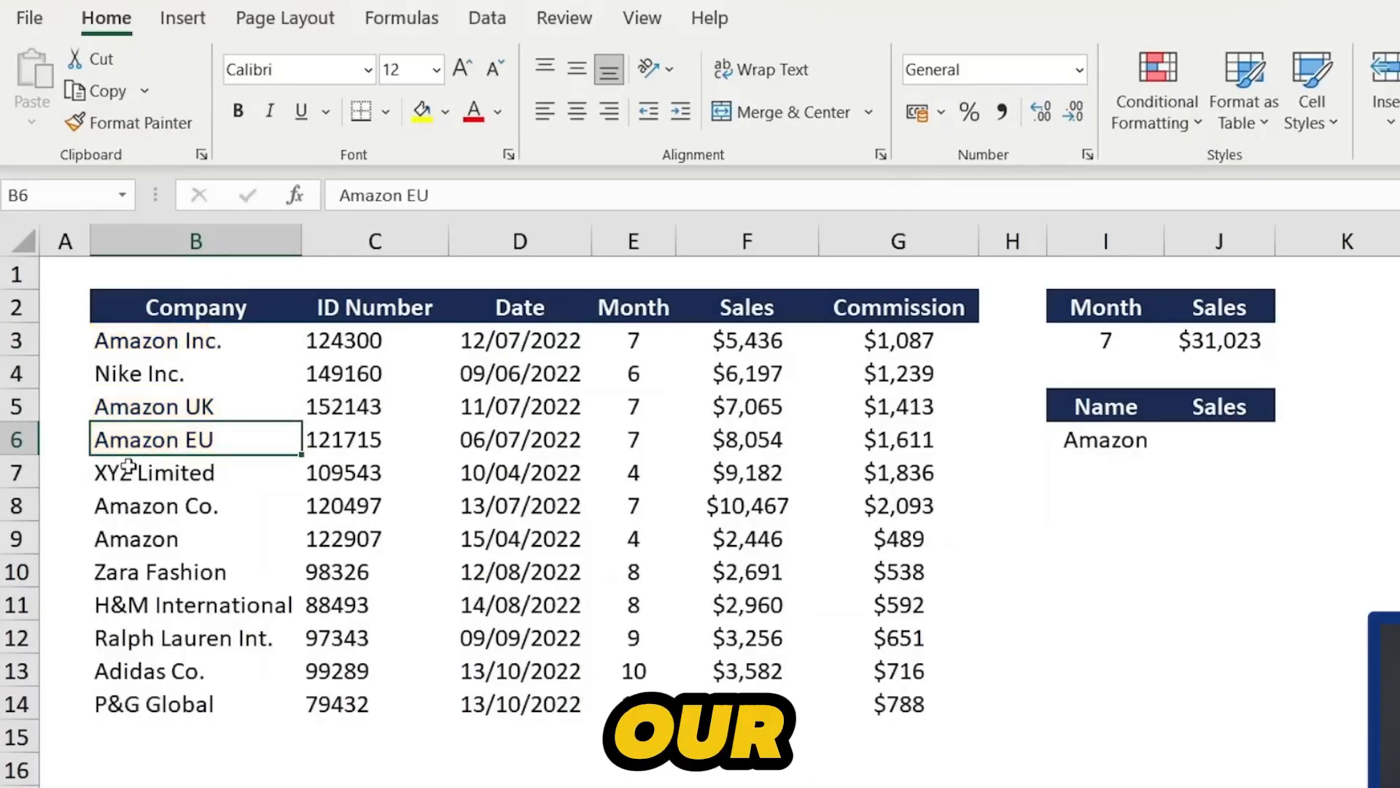
- Enter =SUMIFS(F3:F14,B3:B14,I6&"*") in the Sales cell beside Name to total all Amazon variations with a wildcard
key(Right)
key(Right)
key(Right)
key(Right)
key(Right)
key(Right)
key(Right)
key(Right)
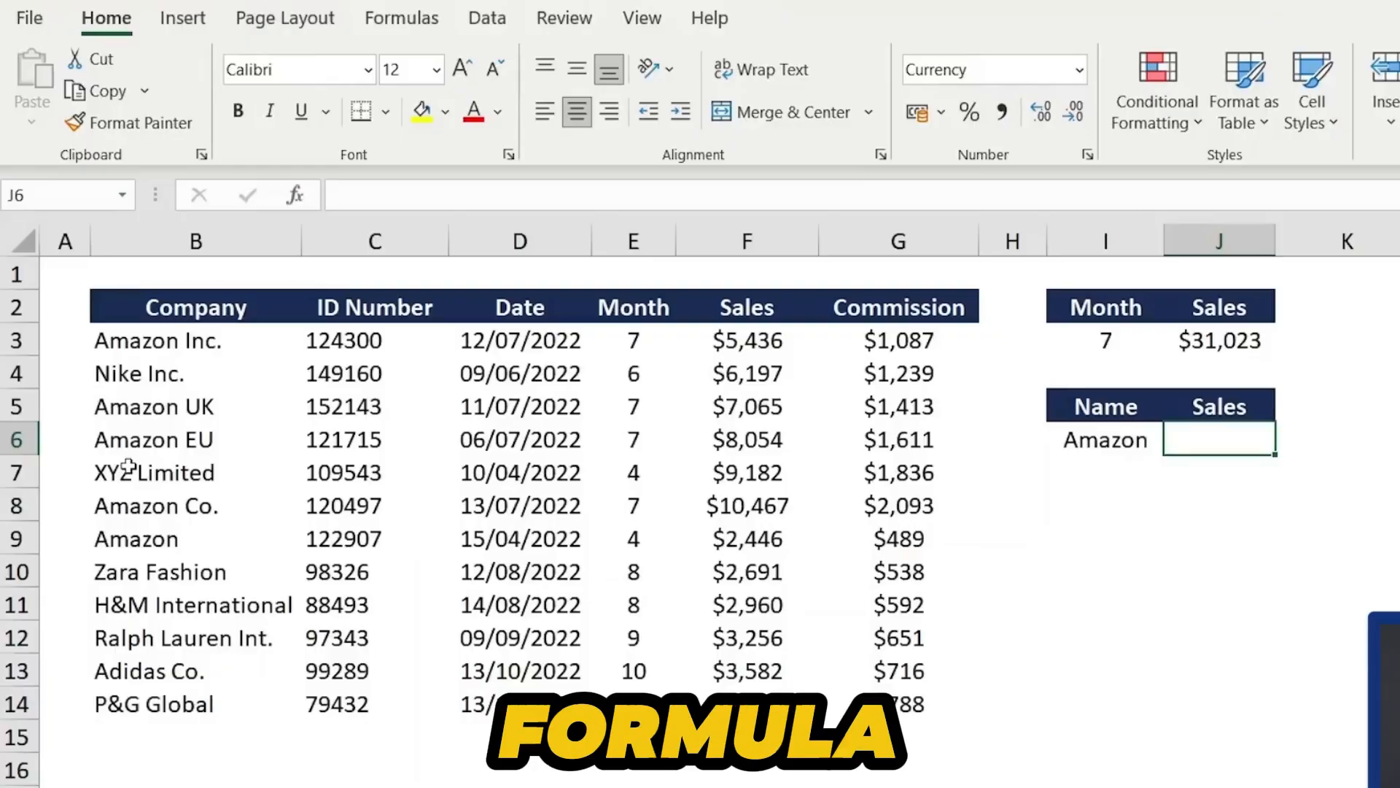
text(=sumi)
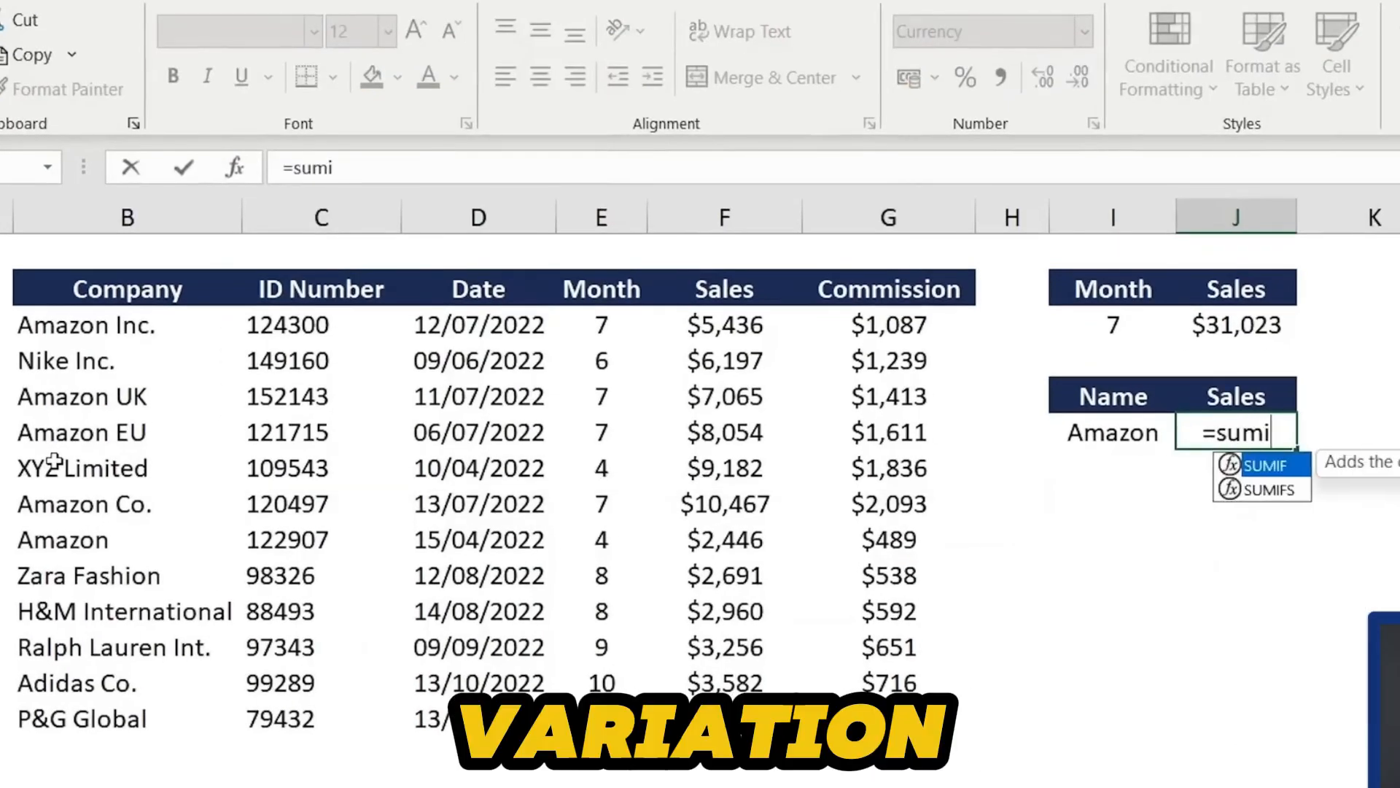
text(fs)
key(Tab)
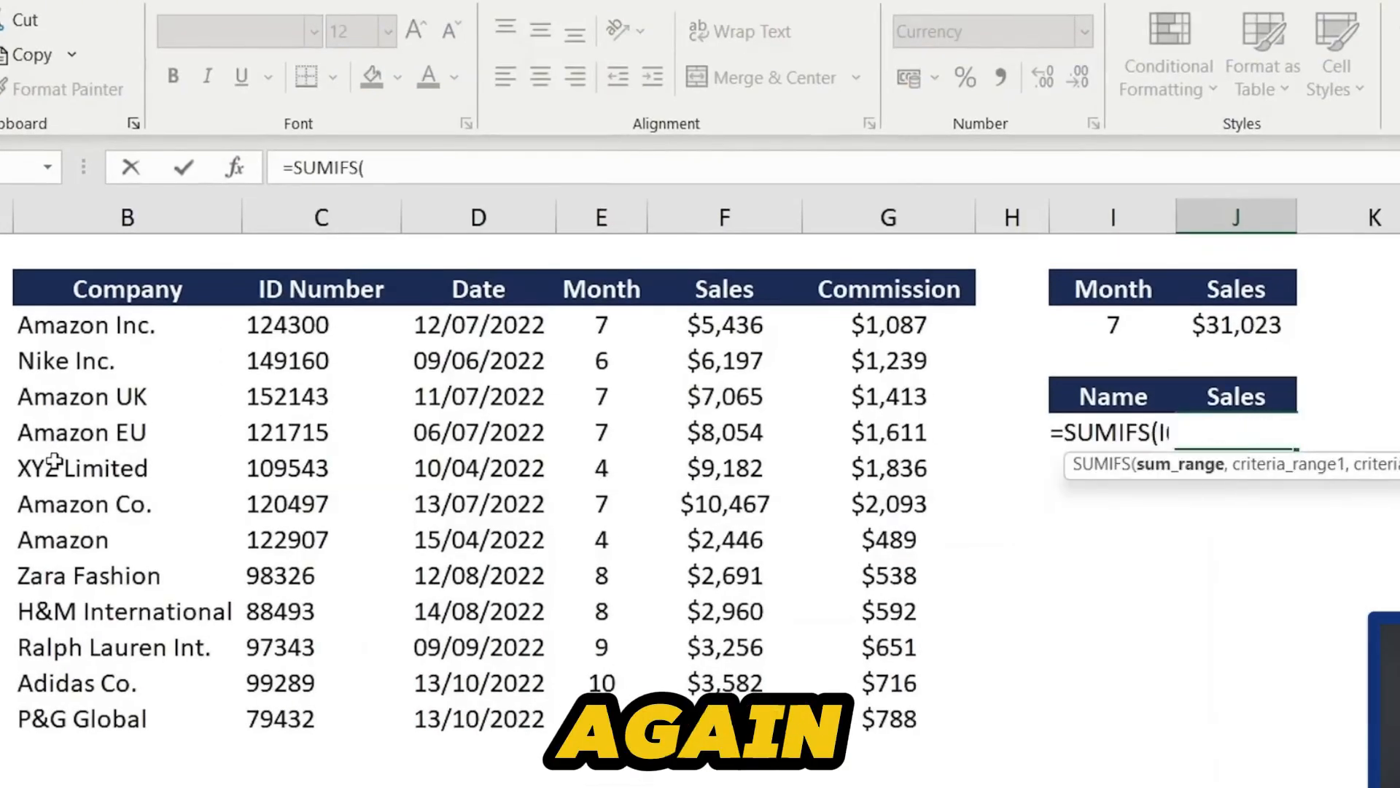
key(Left)
key(Left)
key(Left)
key(Left)
key(Up)
key(Up)
key(Up)
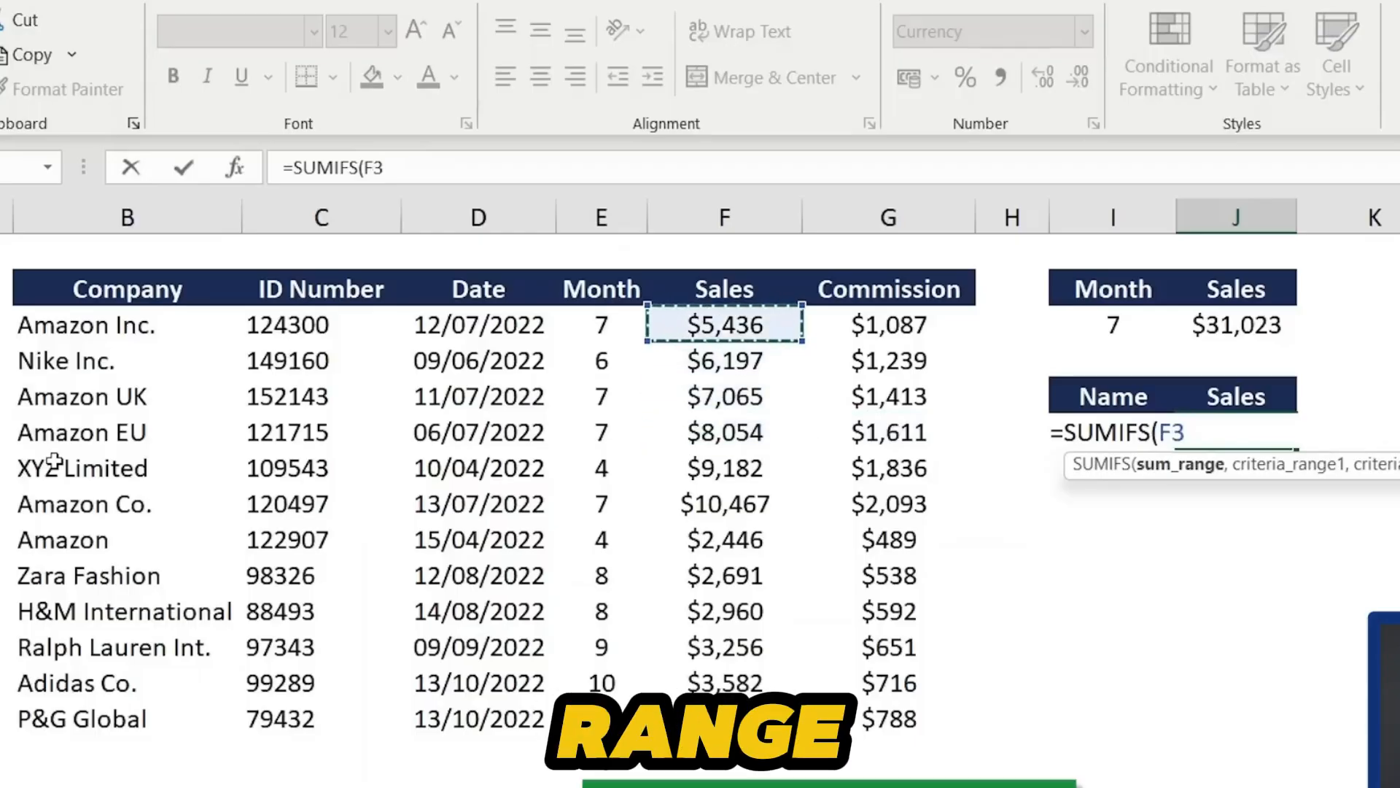
key(ctrl+shift+Down)
text(,)
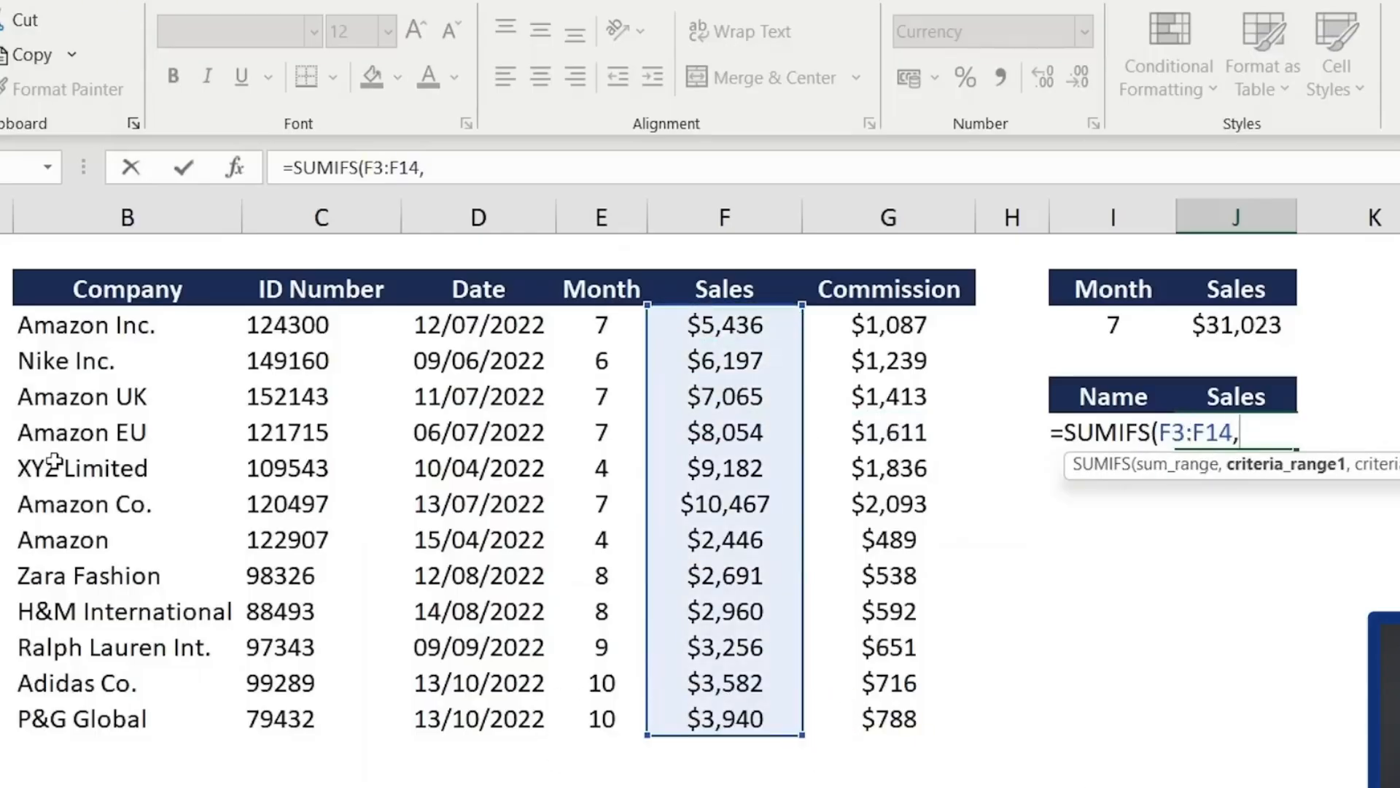
key(Left)
key(Left)
key(Left)
key(Left)
key(Left)
key(Left)
key(Left)
key(Left)
key(Left)
key(Up)
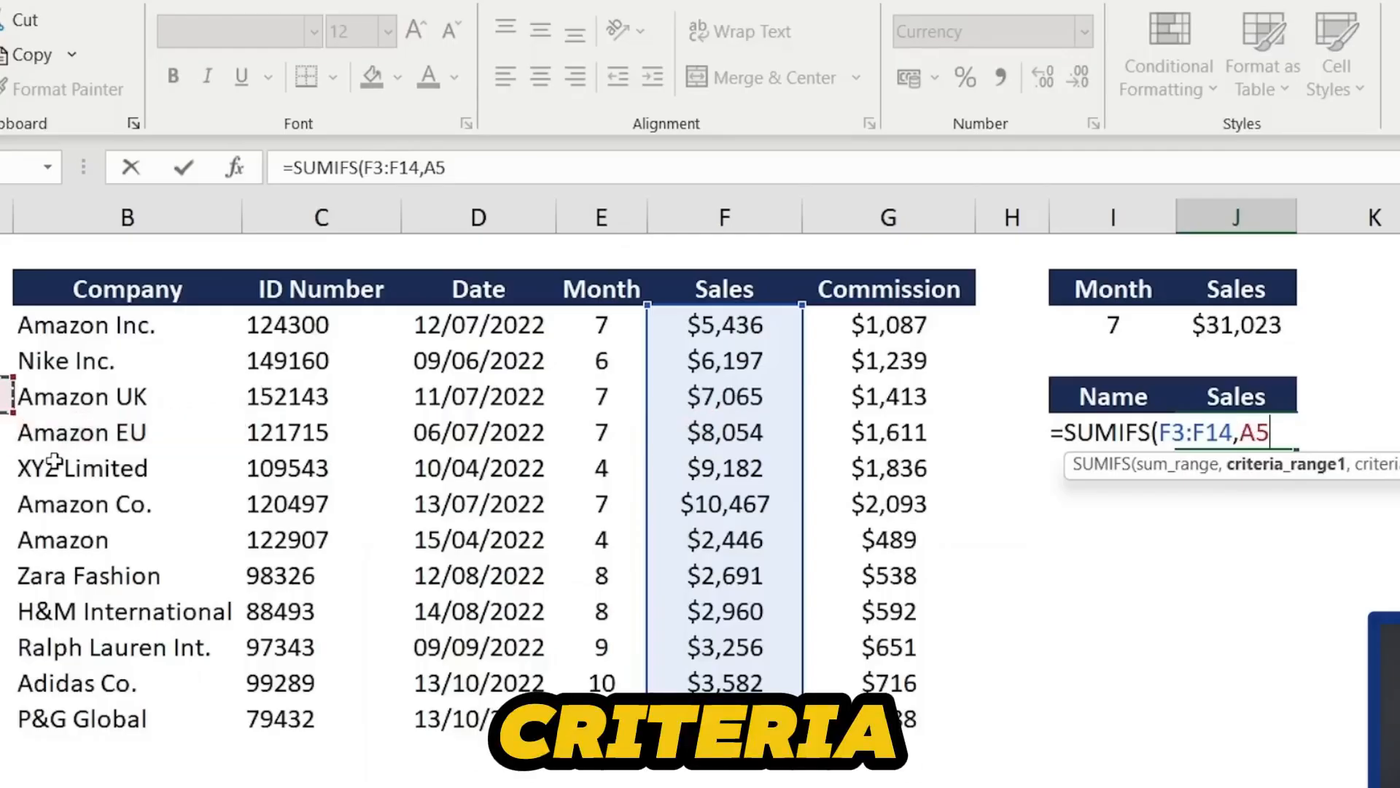
key(Right)
key(ctrl+shift+Down)
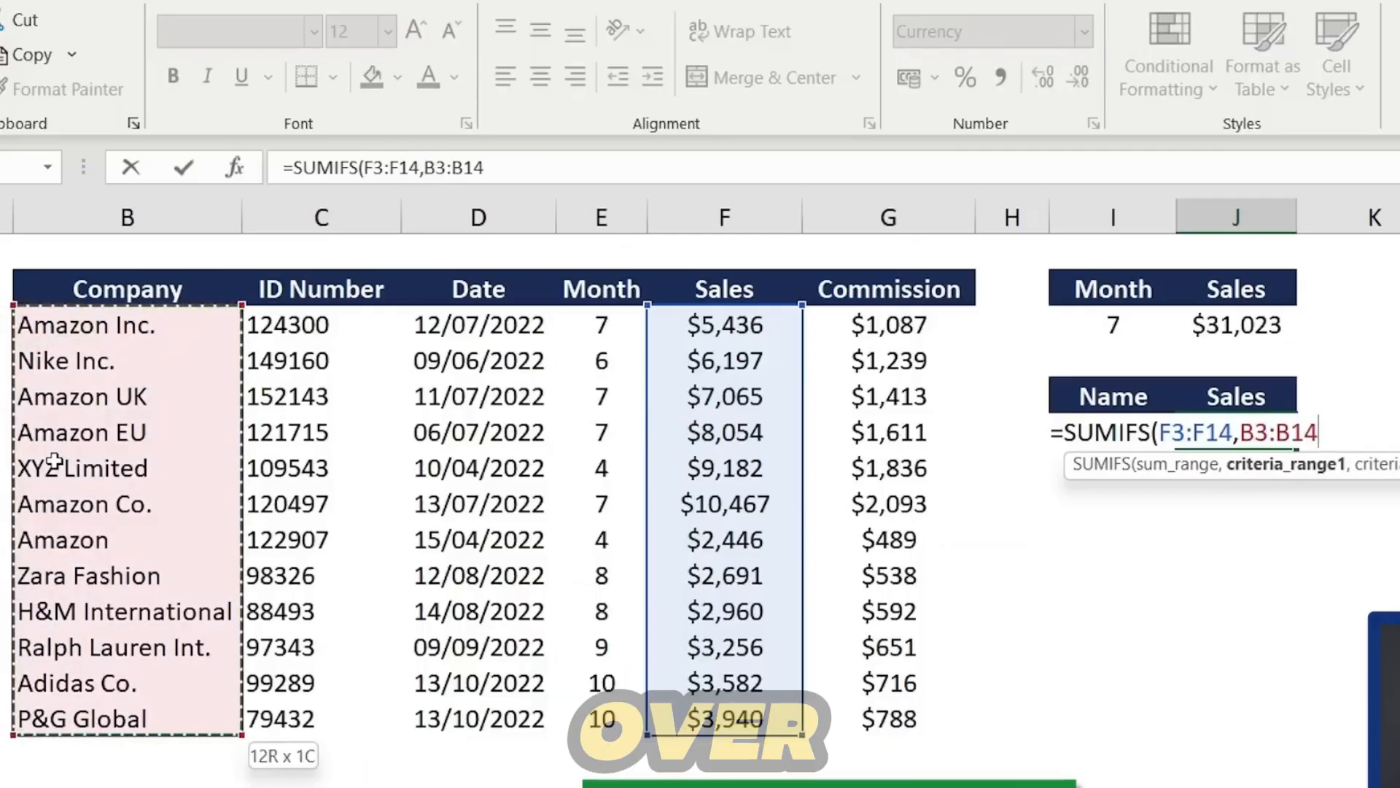
text(,)
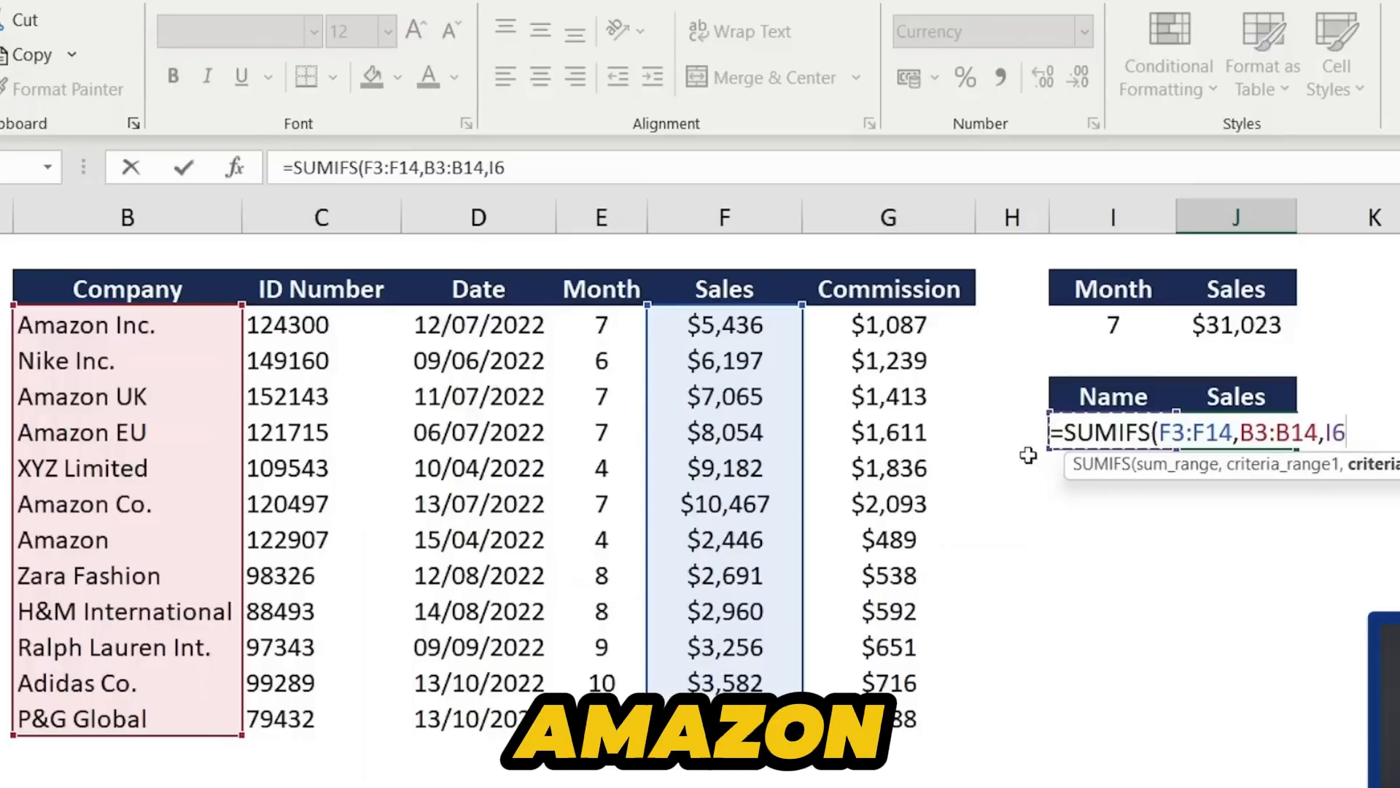
text(&)
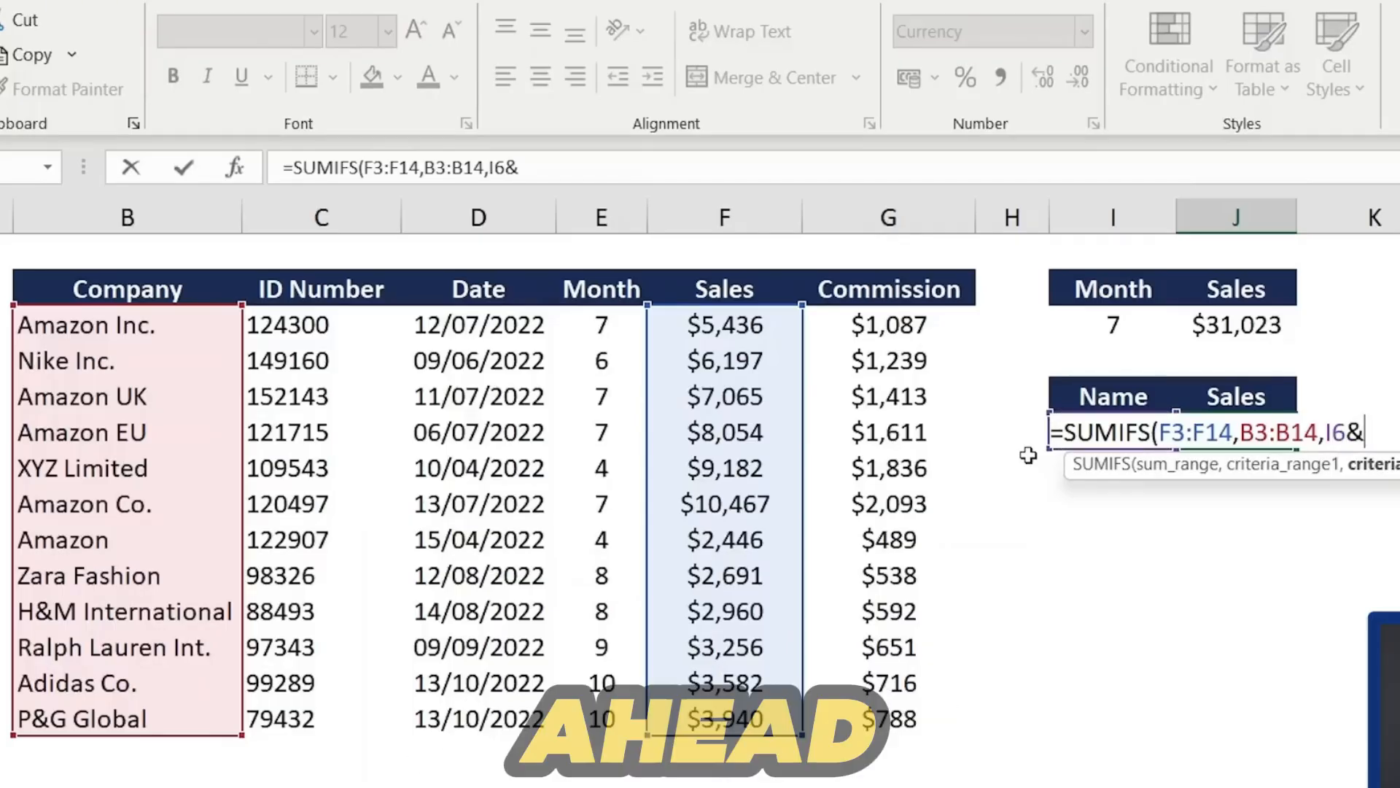
text("*)
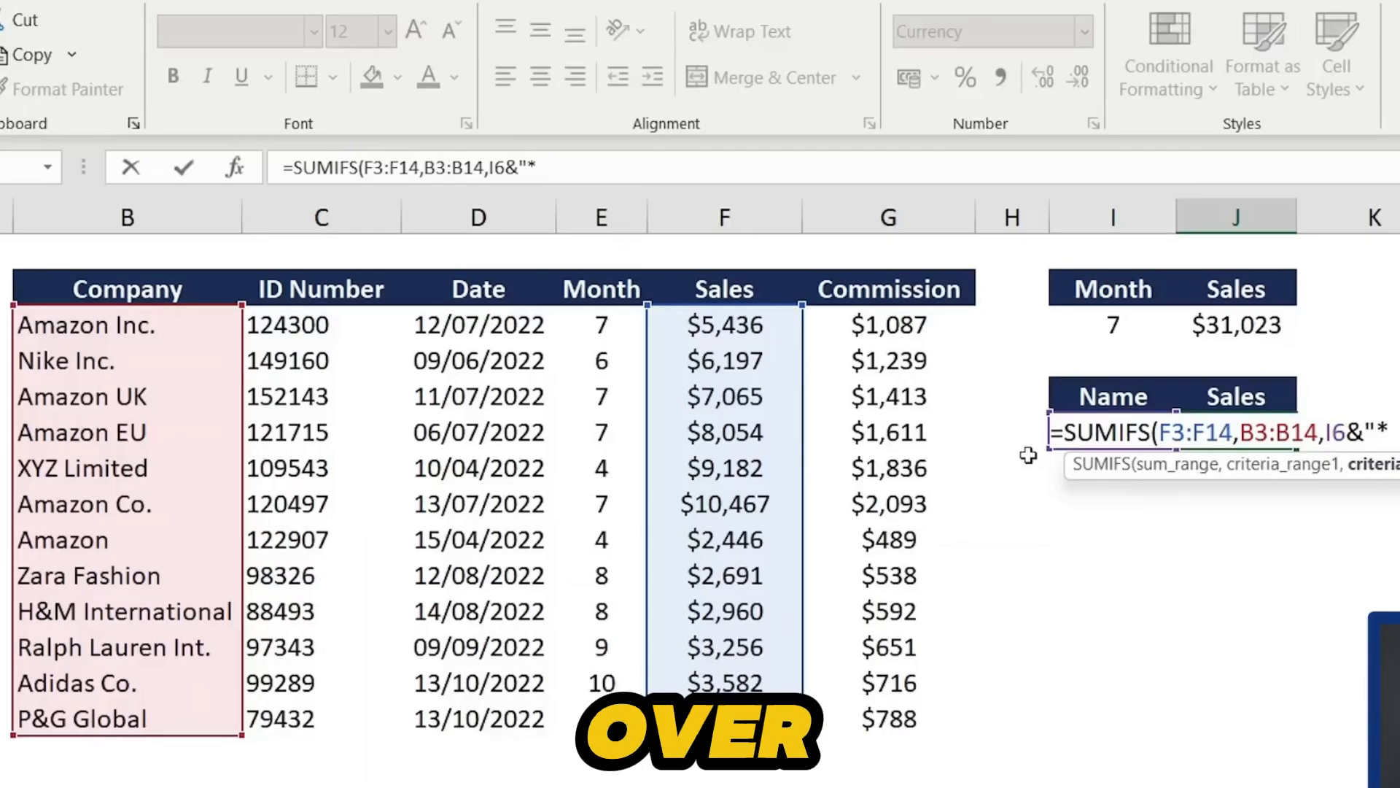
text(")
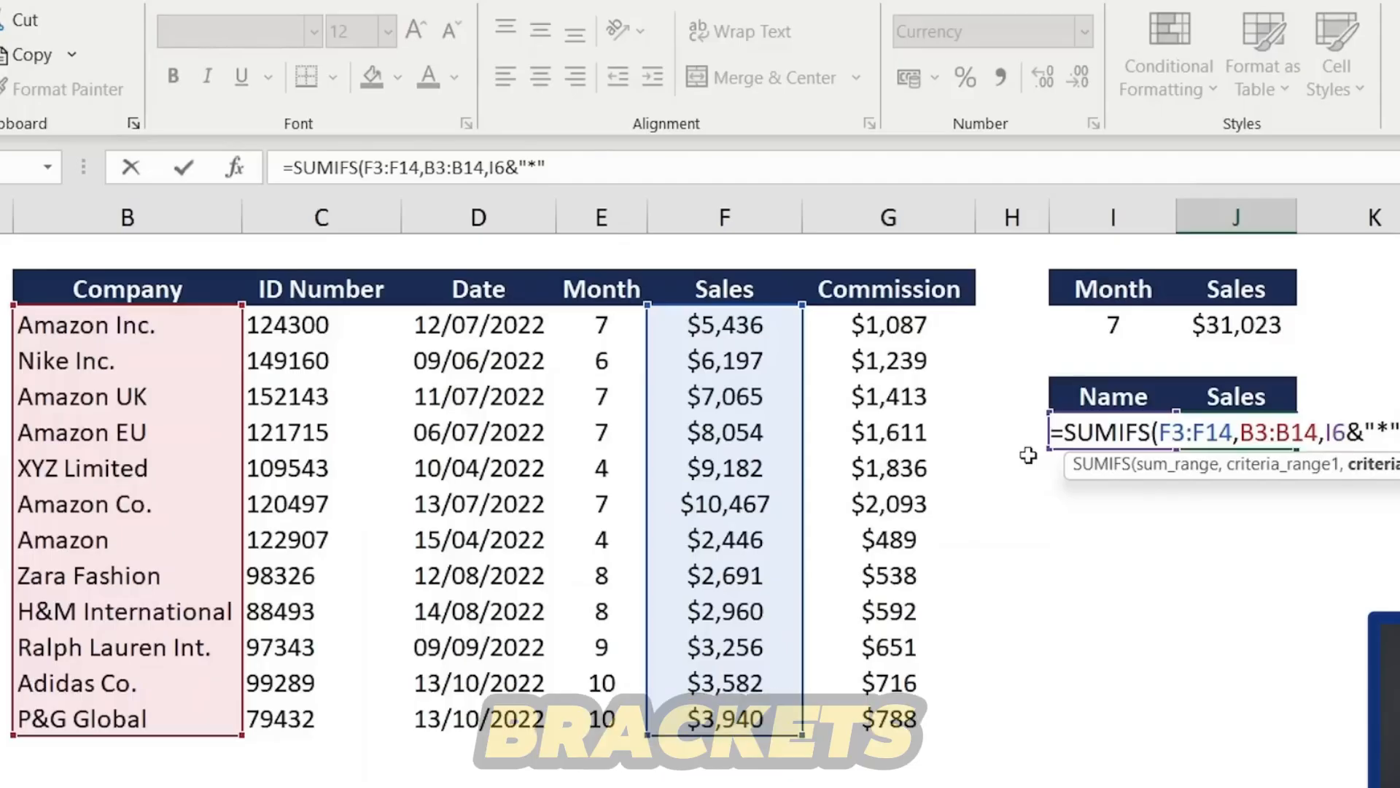
text())
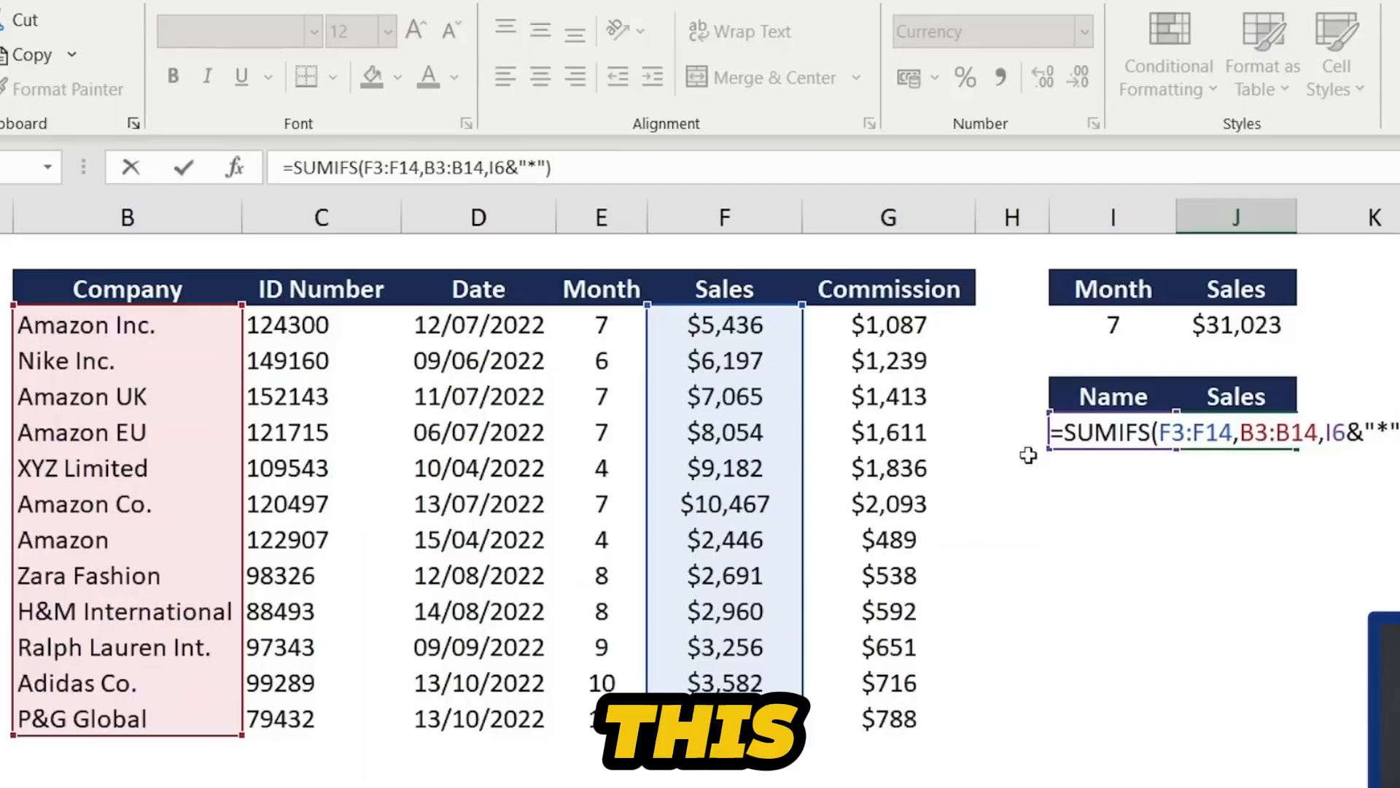
key(ctrl+Return)
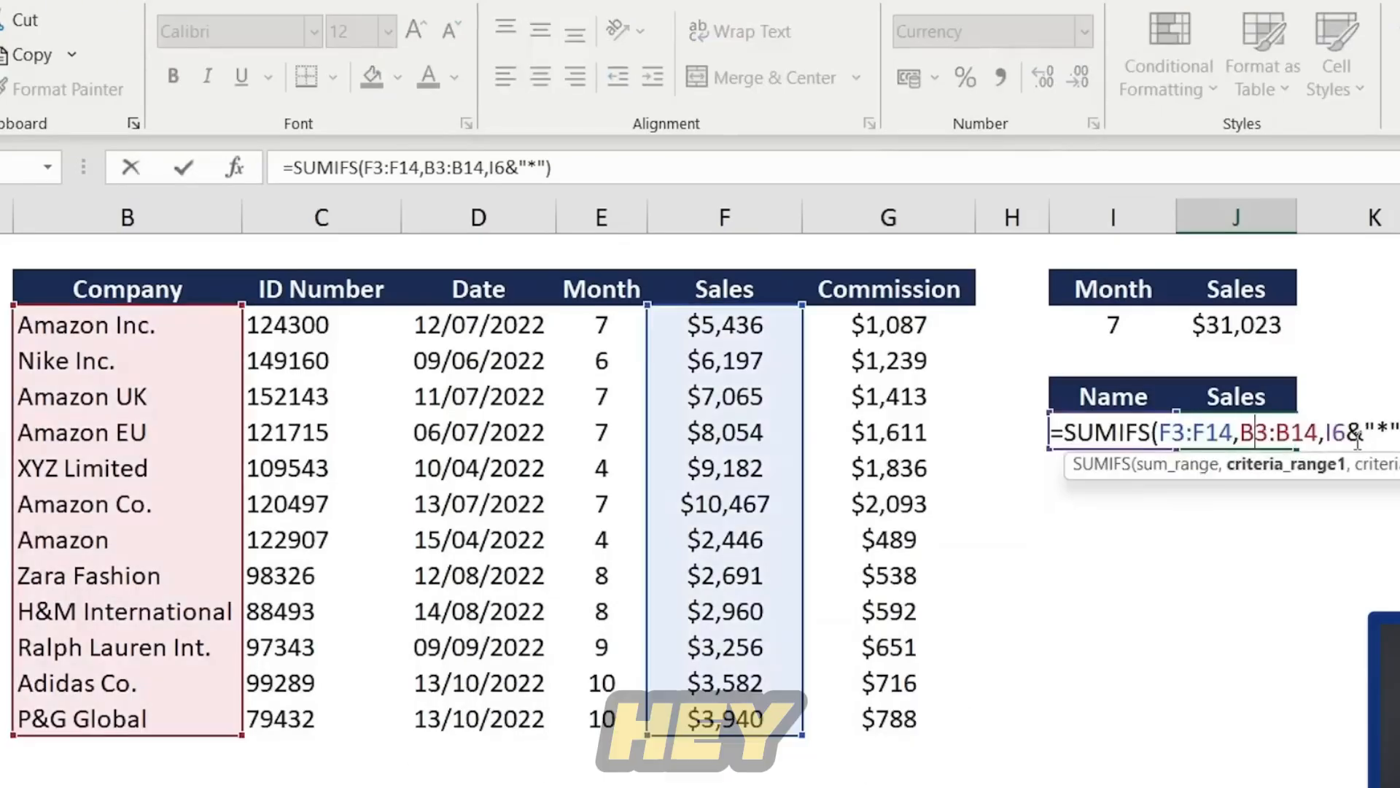
click(1381, 423)
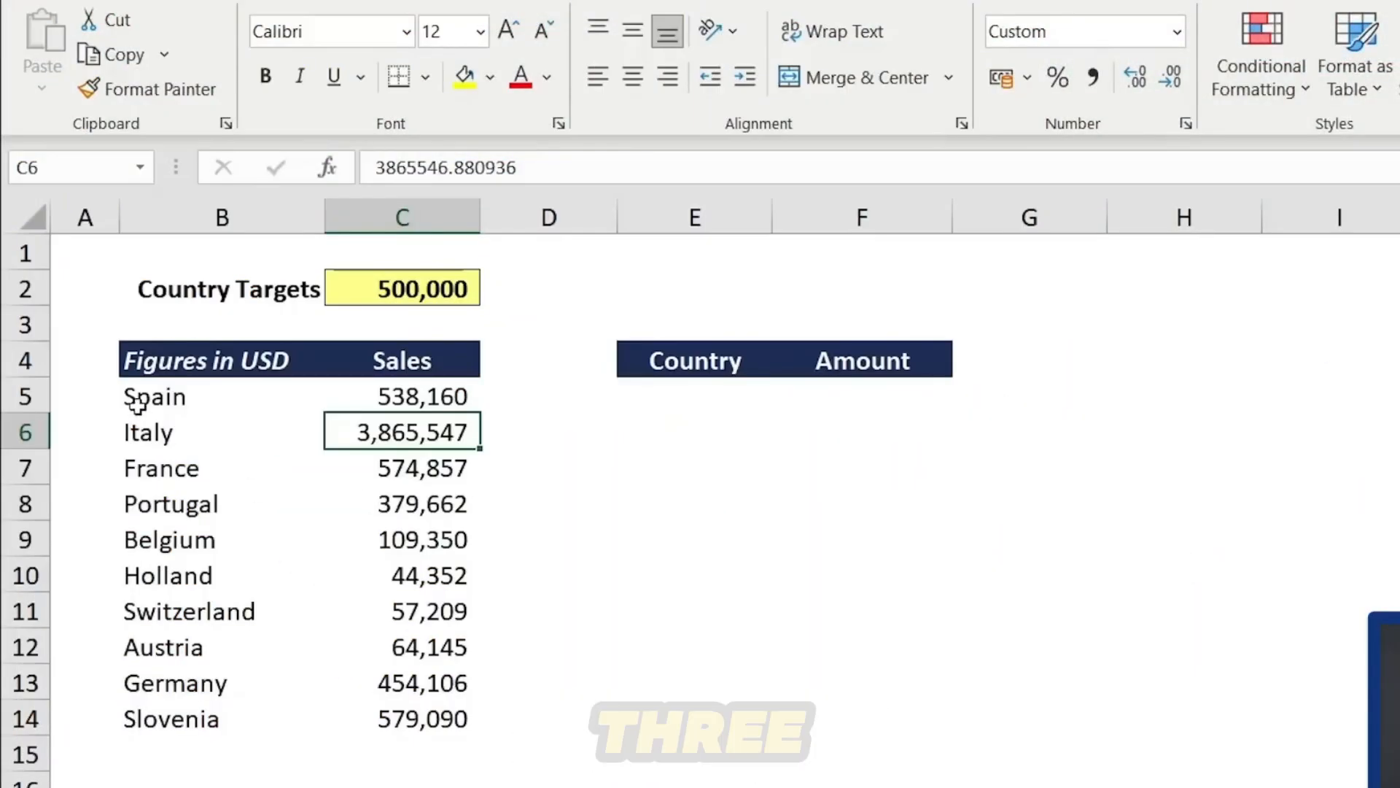
- On the country targets sheet, enter =FILTER(B5:C14,C5:C14>C2) under Country to list countries above the target
click(137, 405)
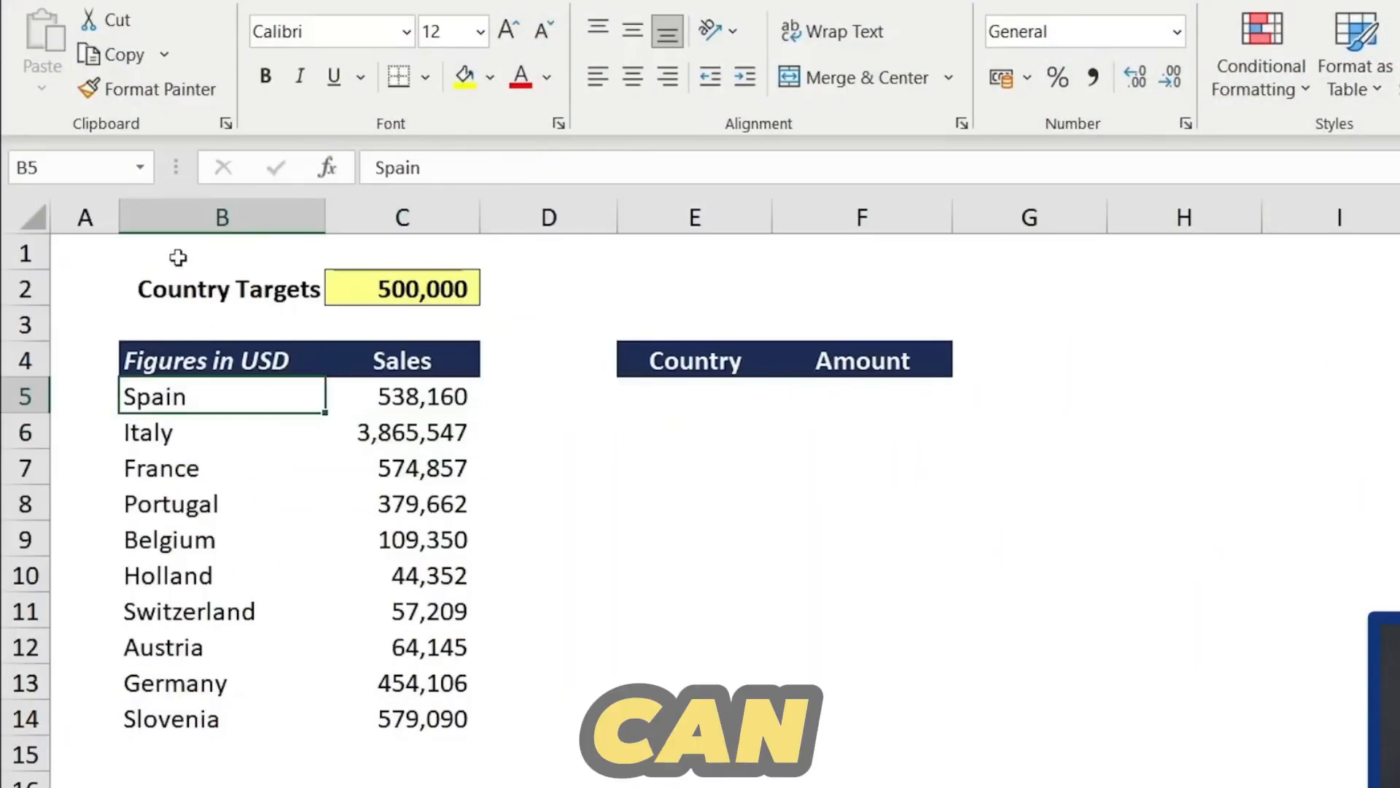
click(194, 291)
key(Right)
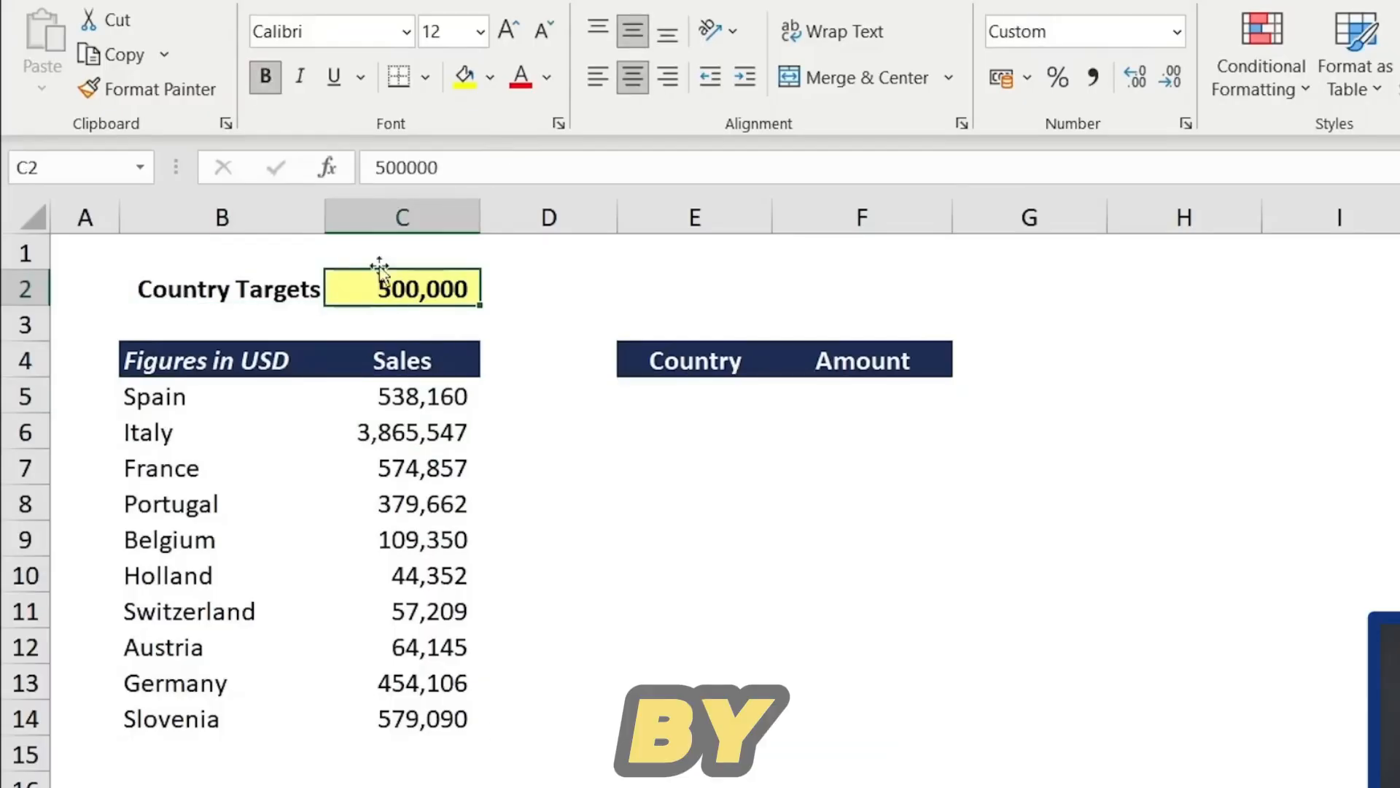
click(675, 389)
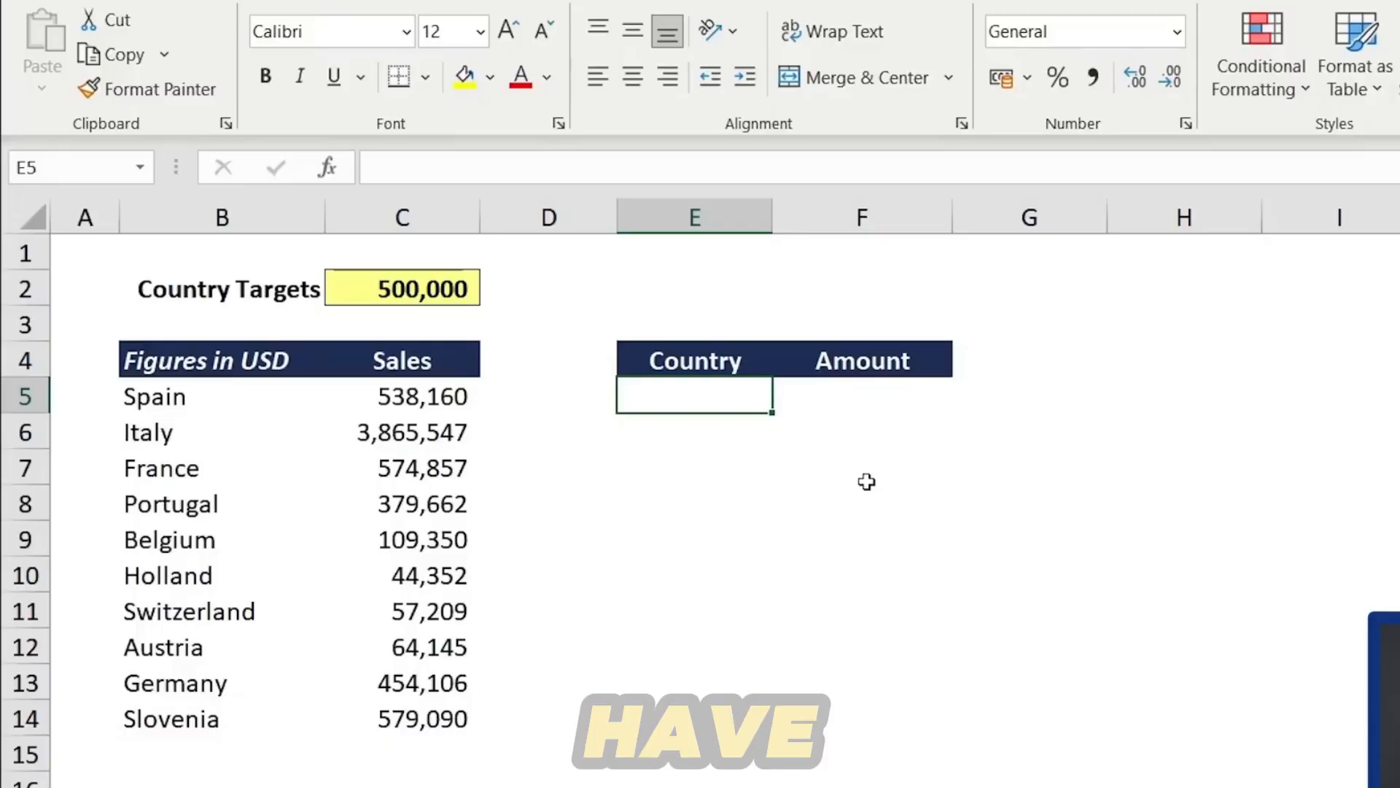
text(=)
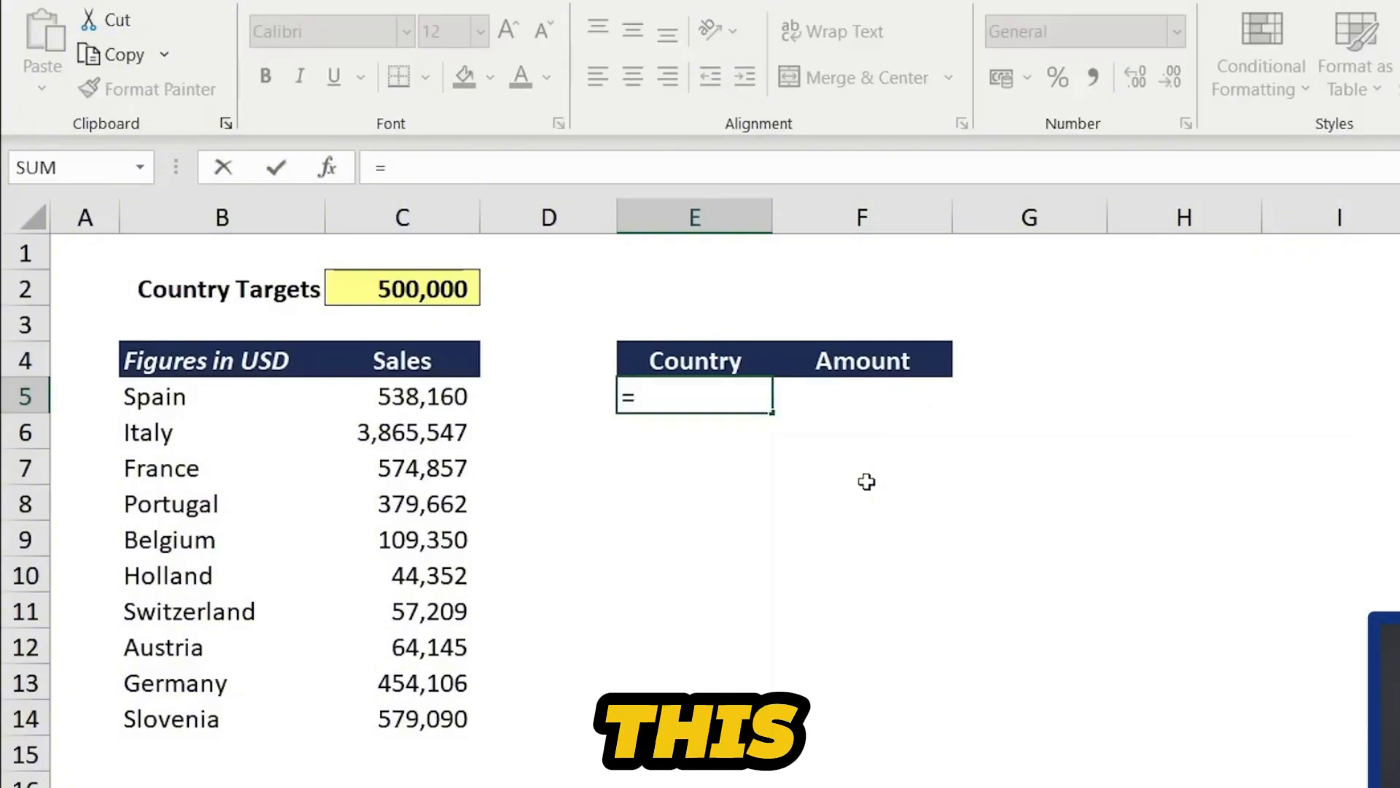
text(filter)
key(Tab)
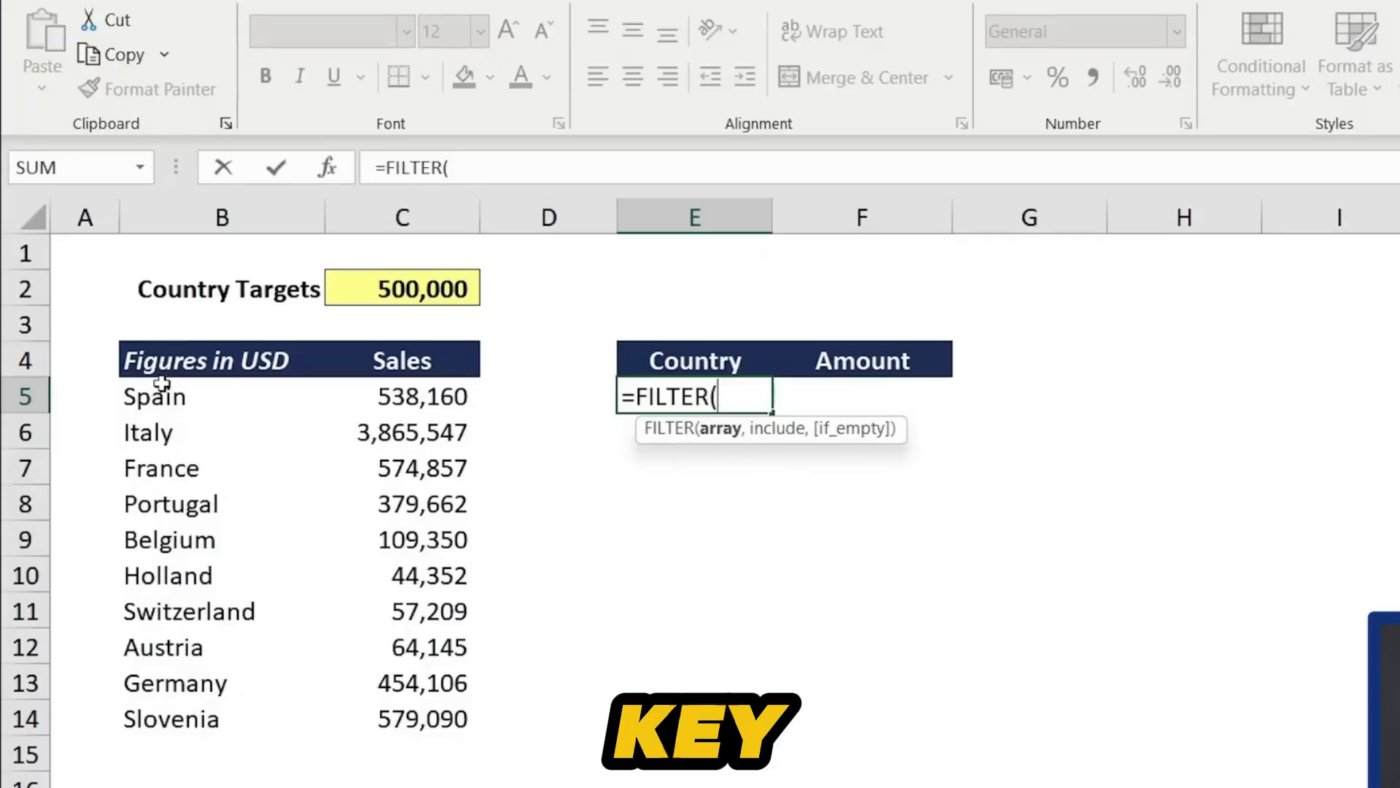
drag(159, 394, 399, 719)
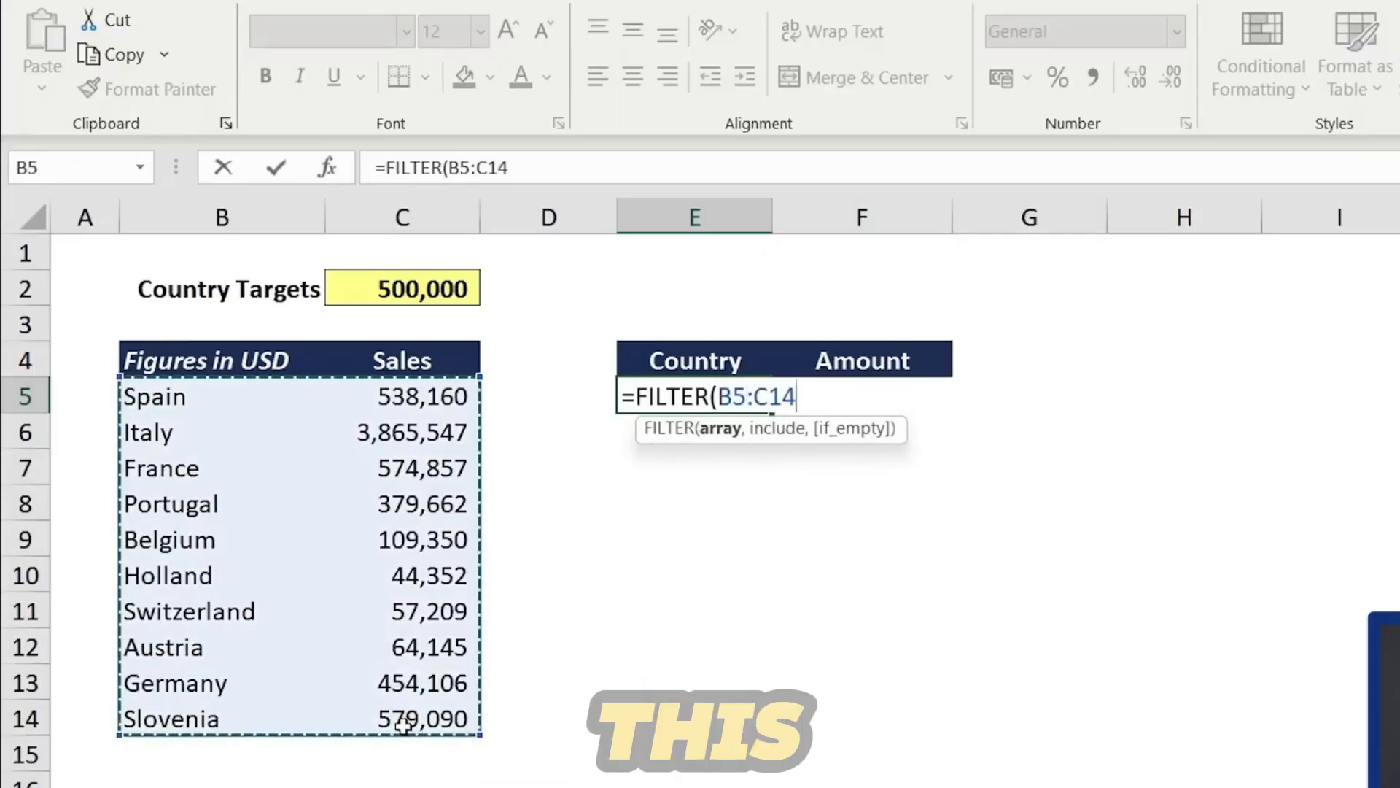
text(,)
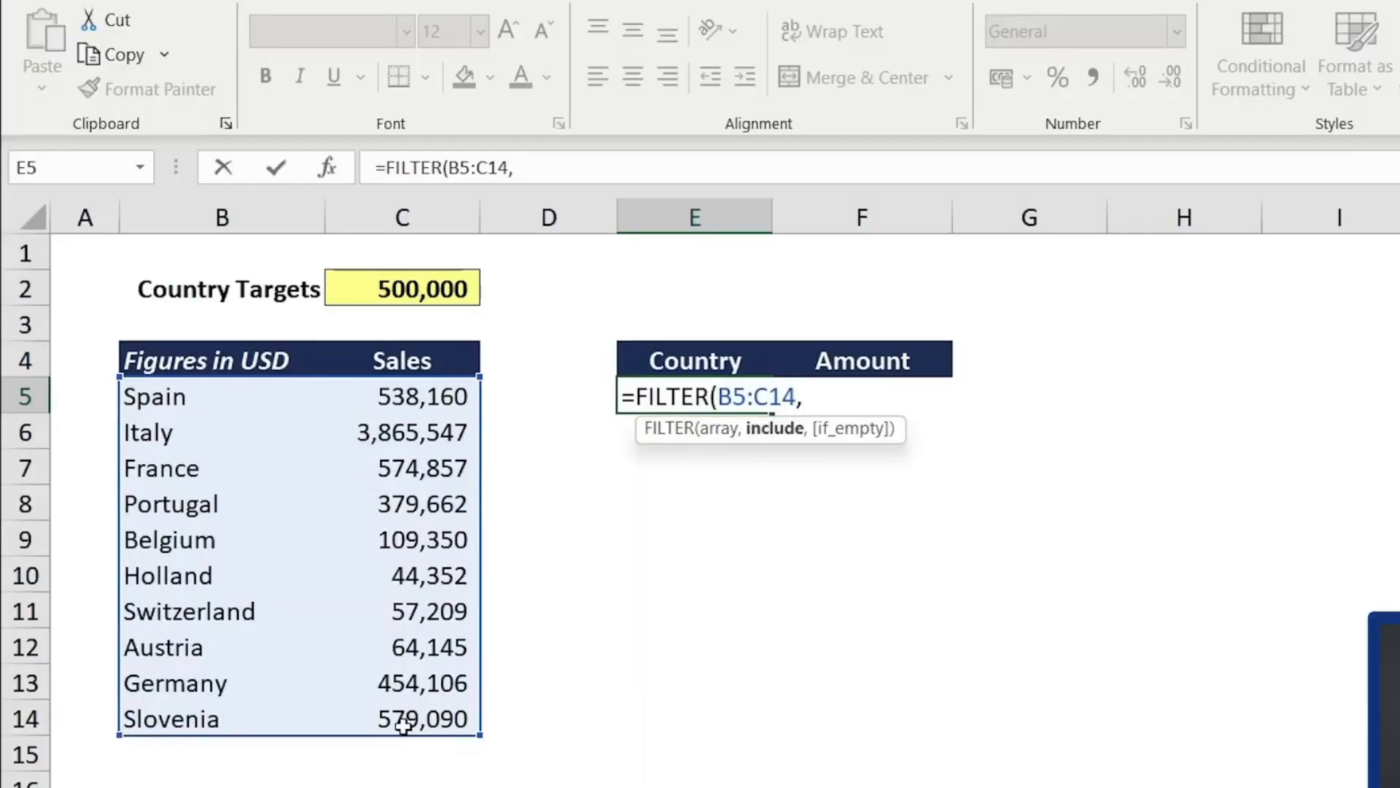
click(436, 394)
drag(435, 394, 434, 718)
text(>)
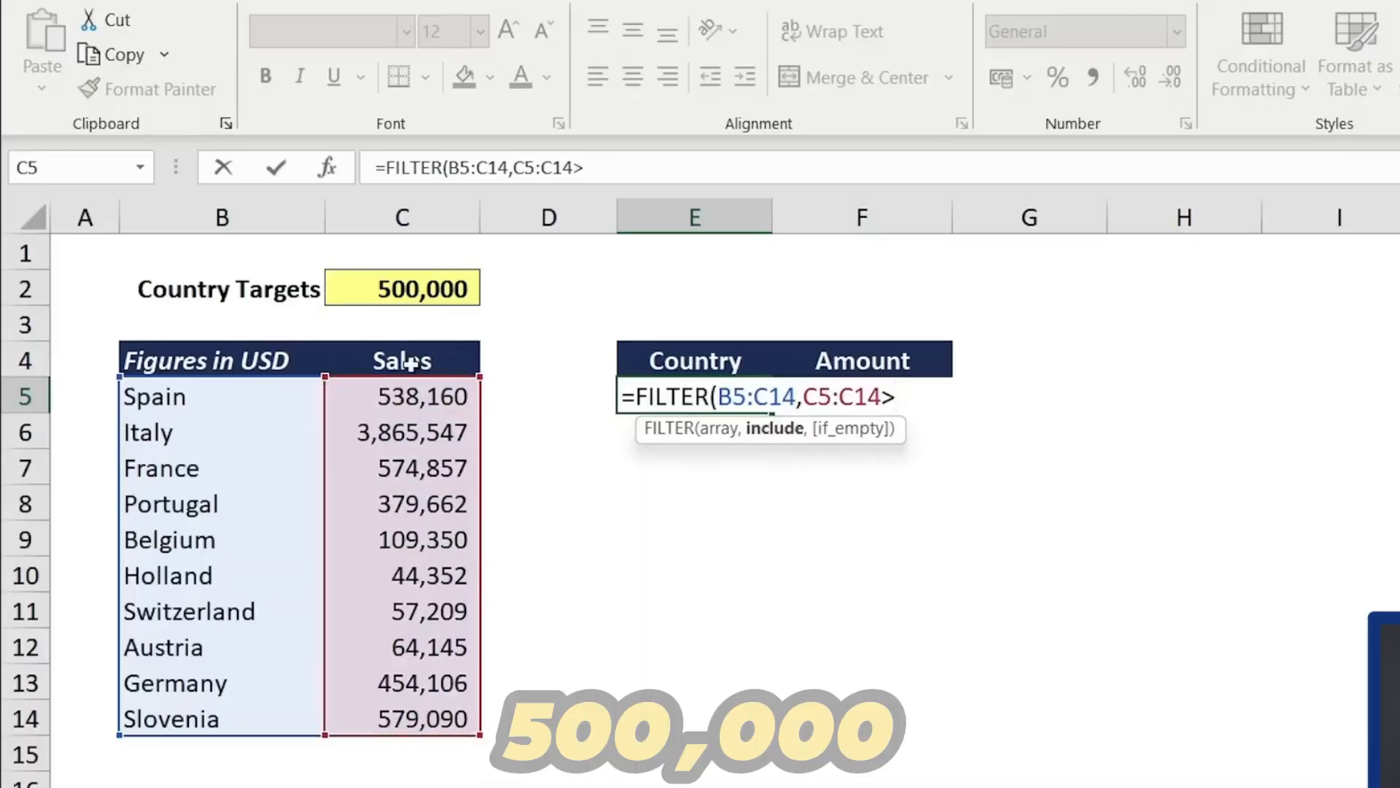
click(406, 292)
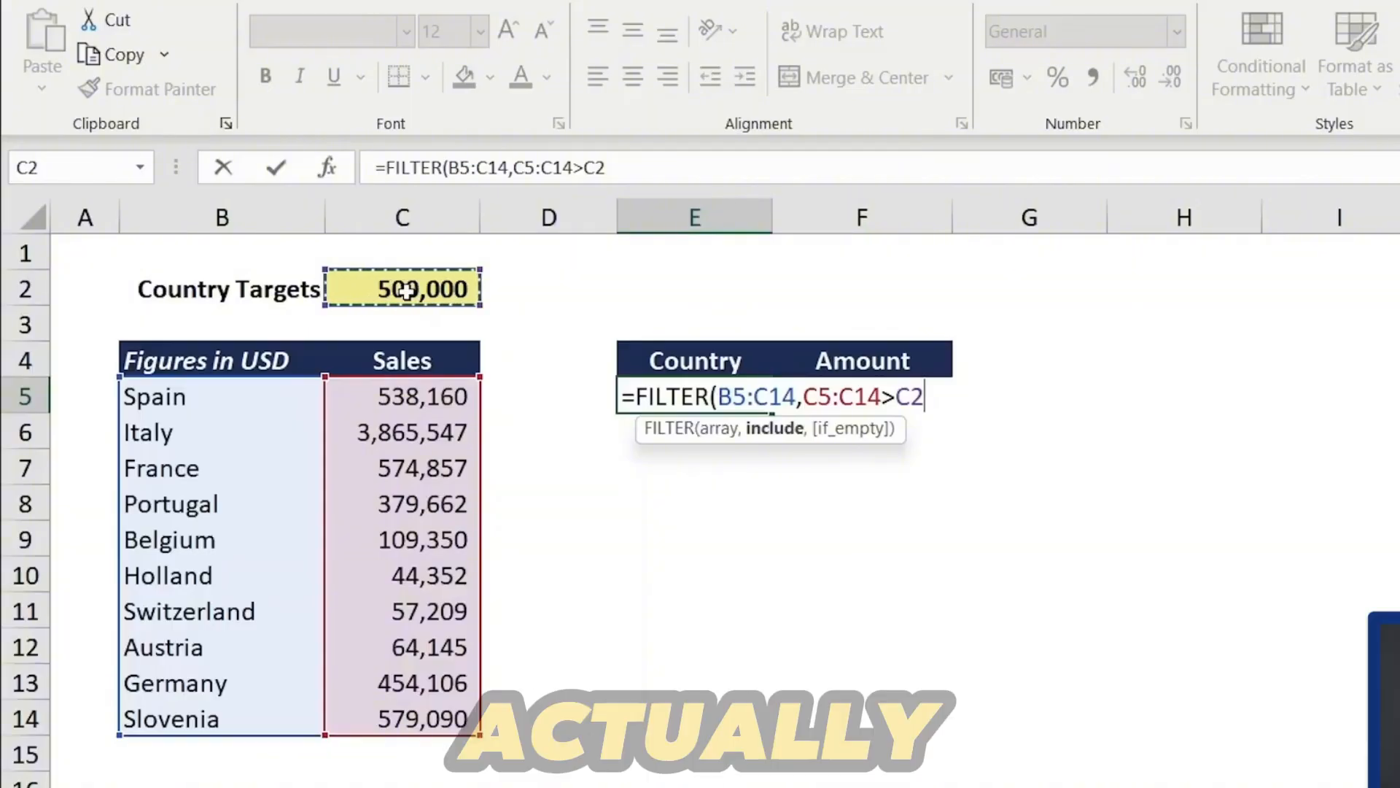
text())
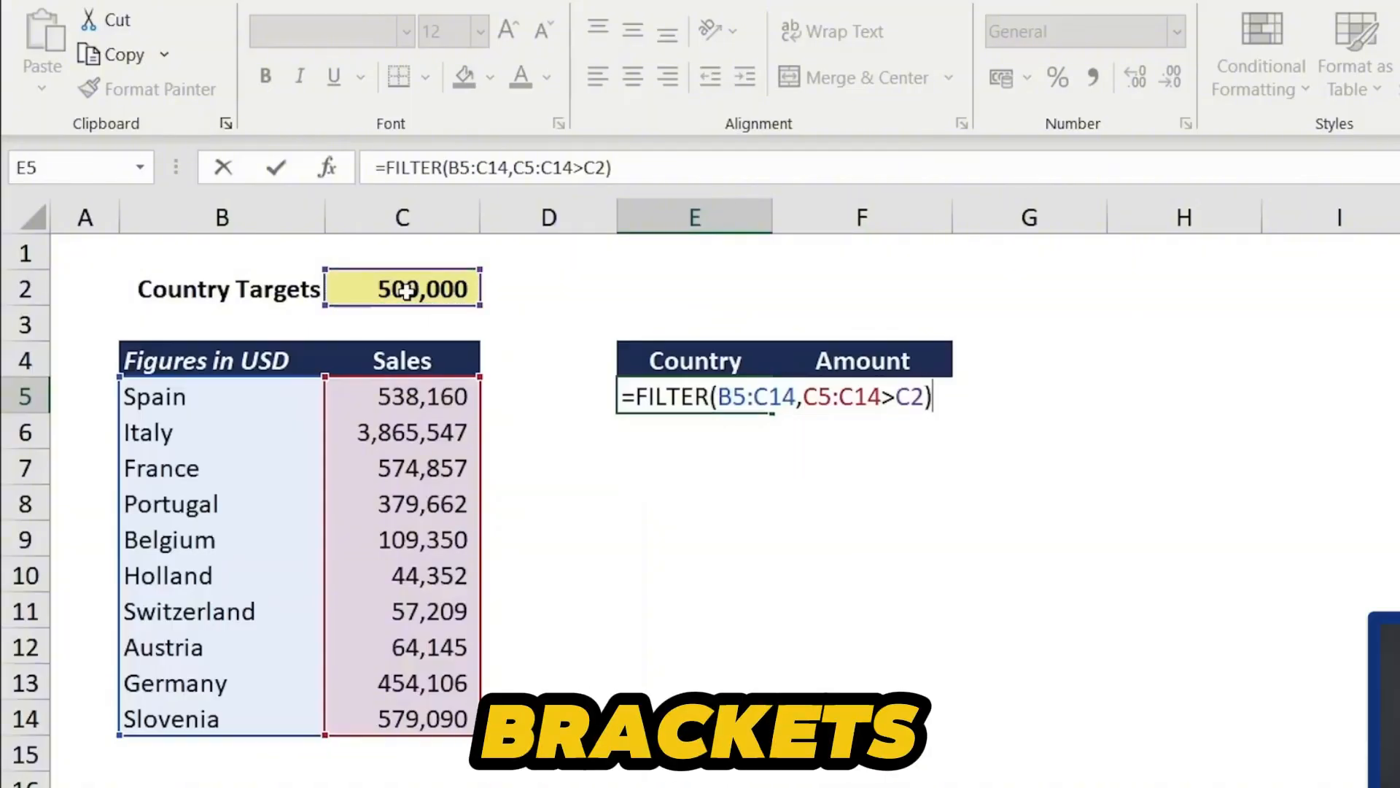
key(Return)
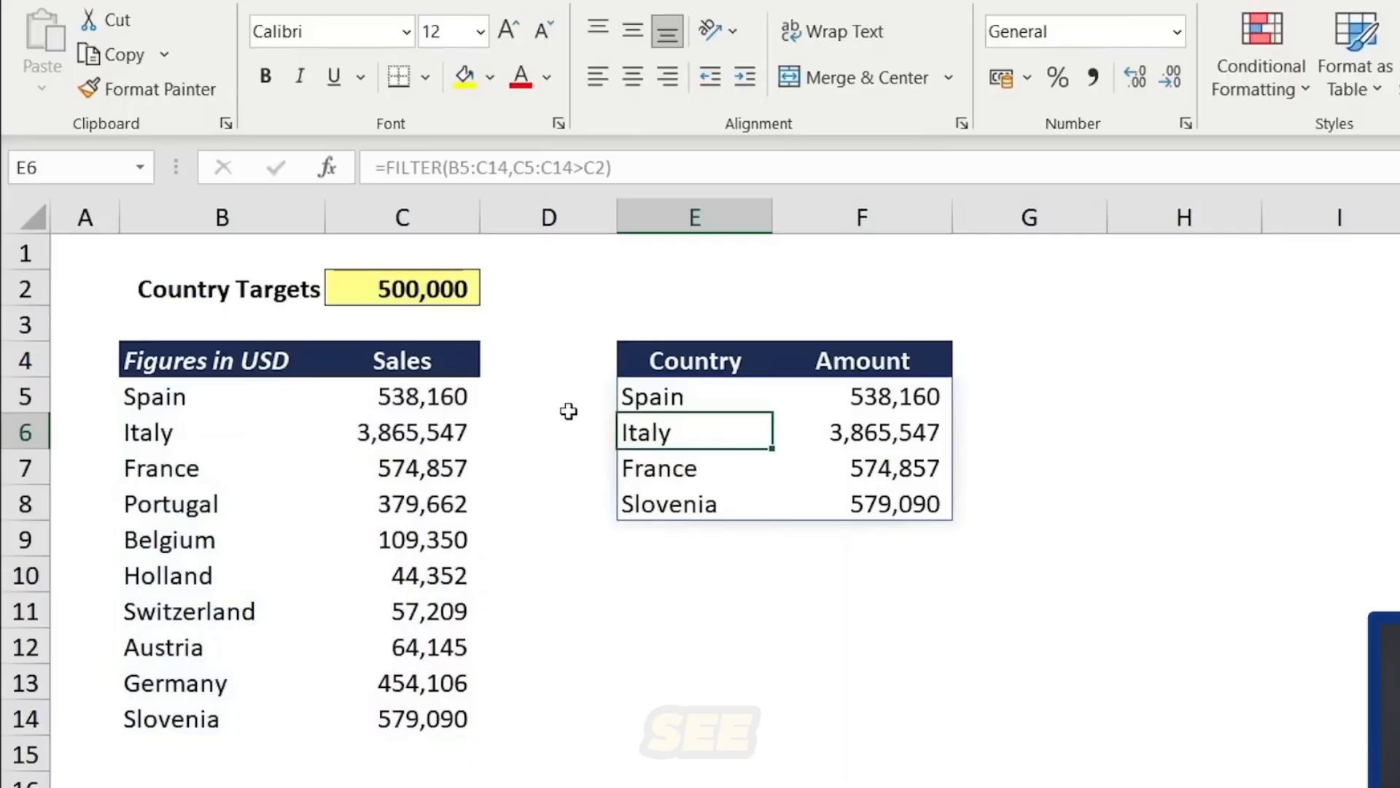
- Change the country target value to 250000
key(Up)
key(Up)
key(Up)
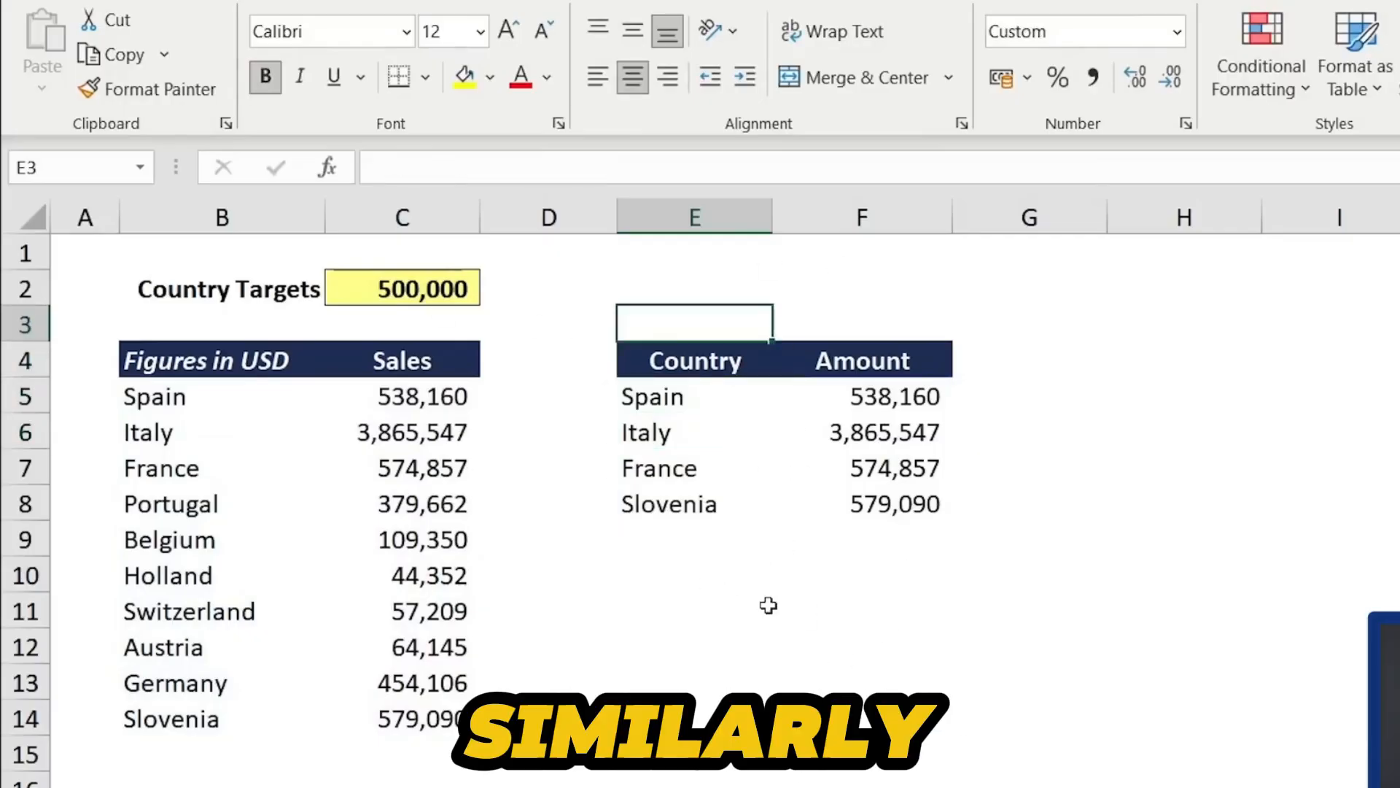
key(Up)
key(Left)
key(Left)
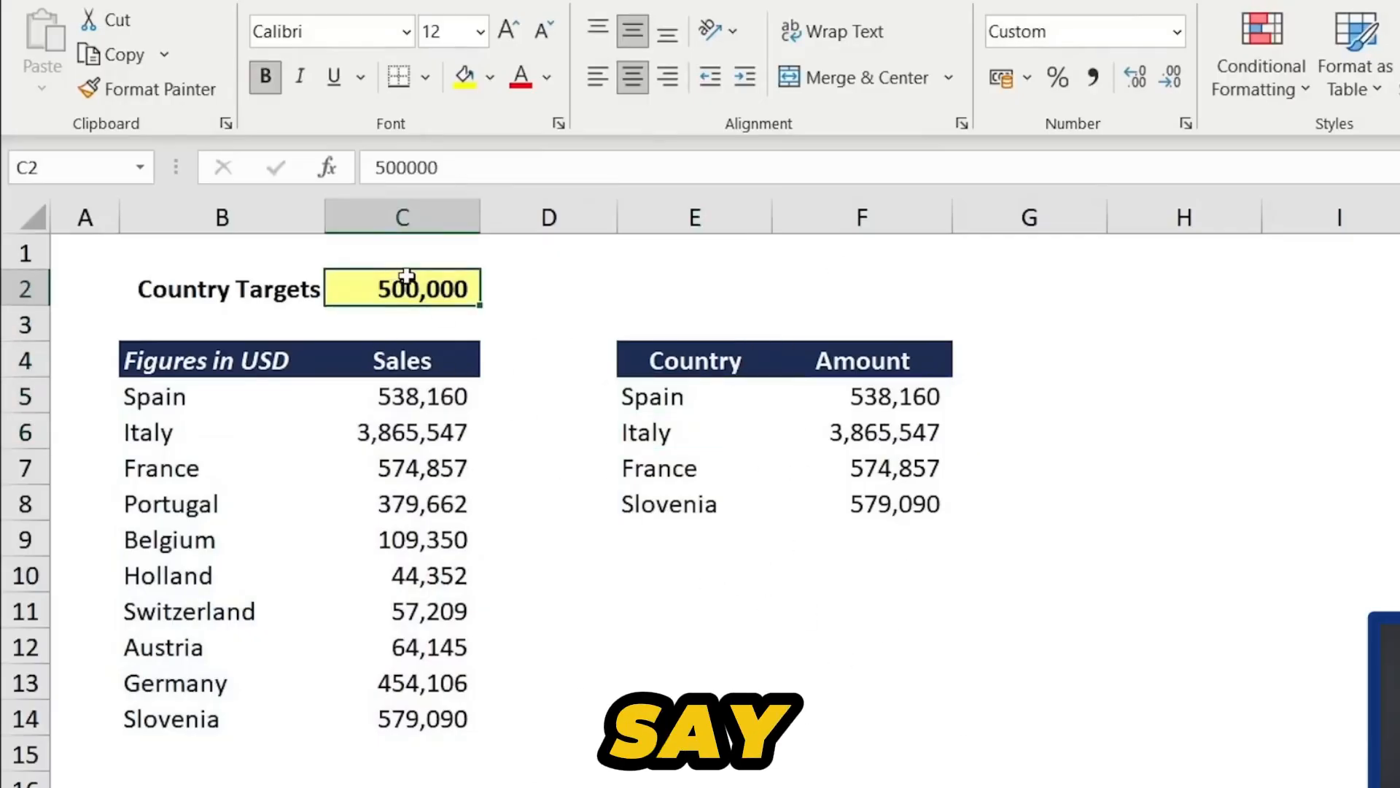
text(250000)
key(Return)
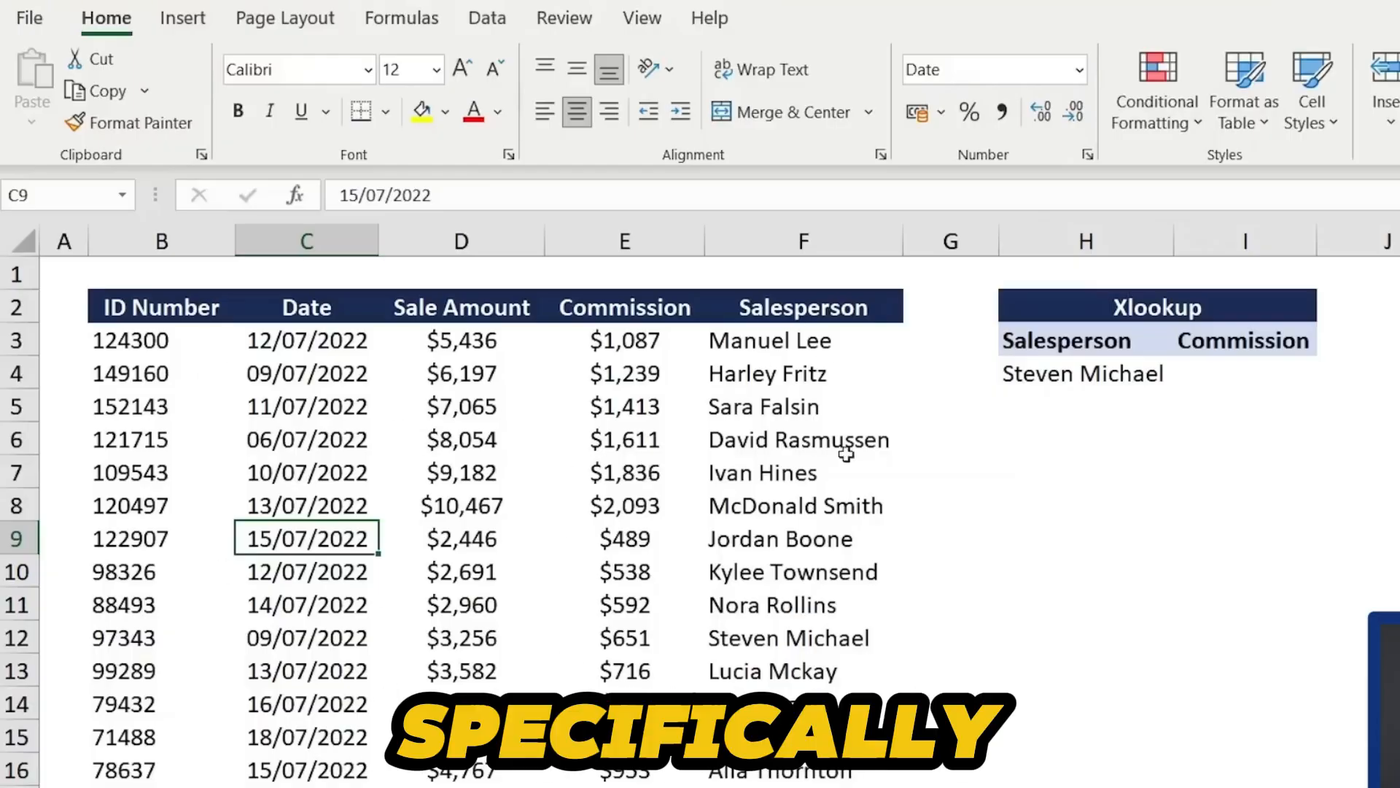
- Enter =XLOOKUP(H4,F3:F24,E3:E24) in the Commission cell beside the salesperson name to return their commission
click(812, 469)
click(629, 467)
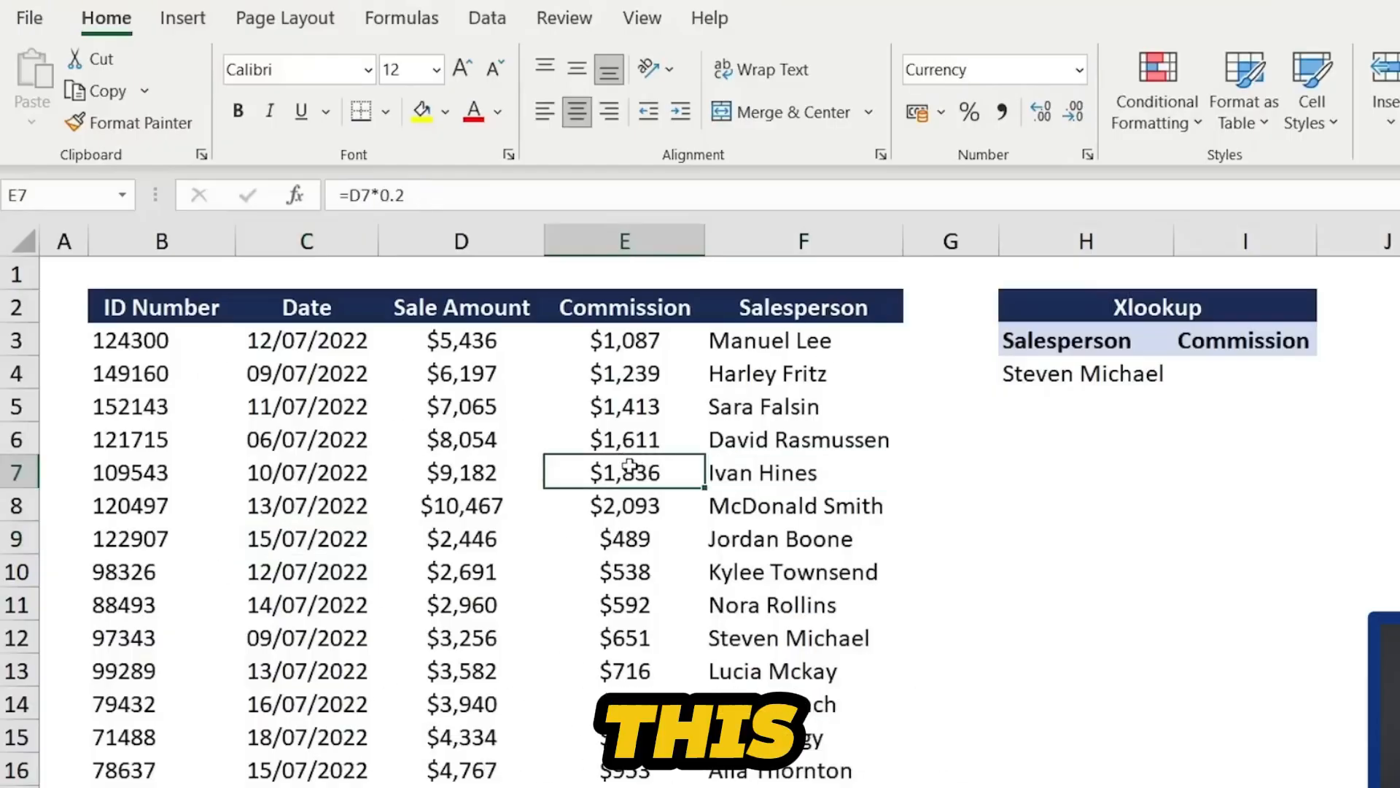
key(Left)
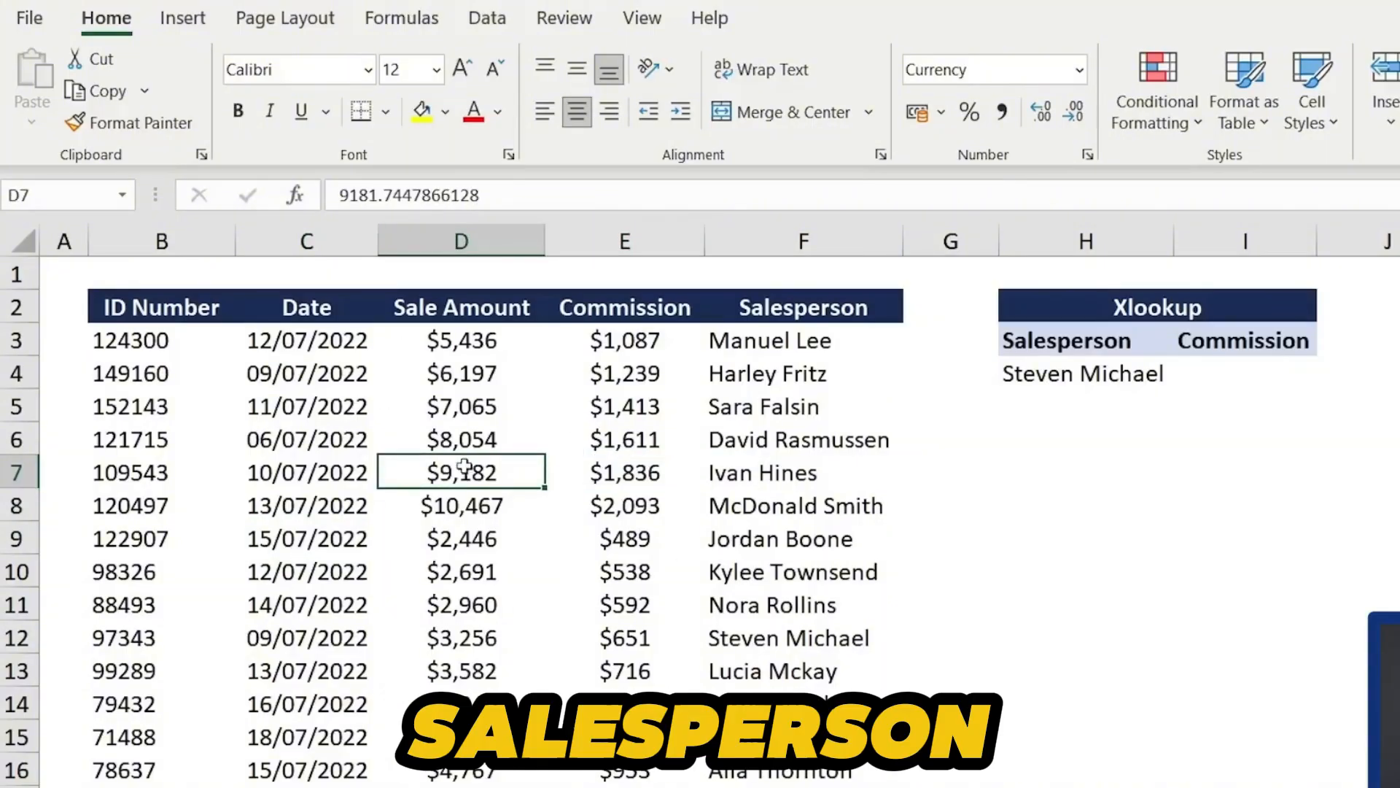
click(1029, 368)
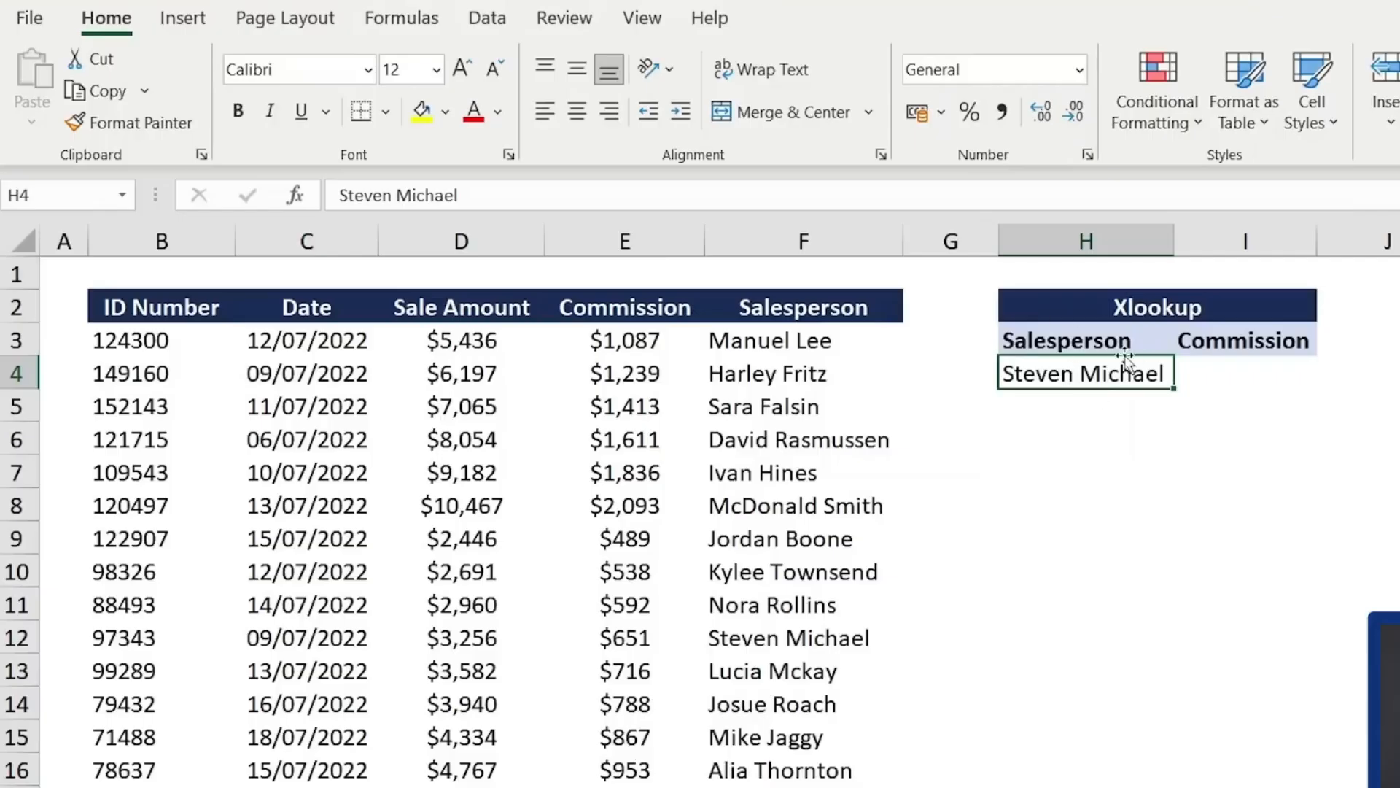
click(1266, 380)
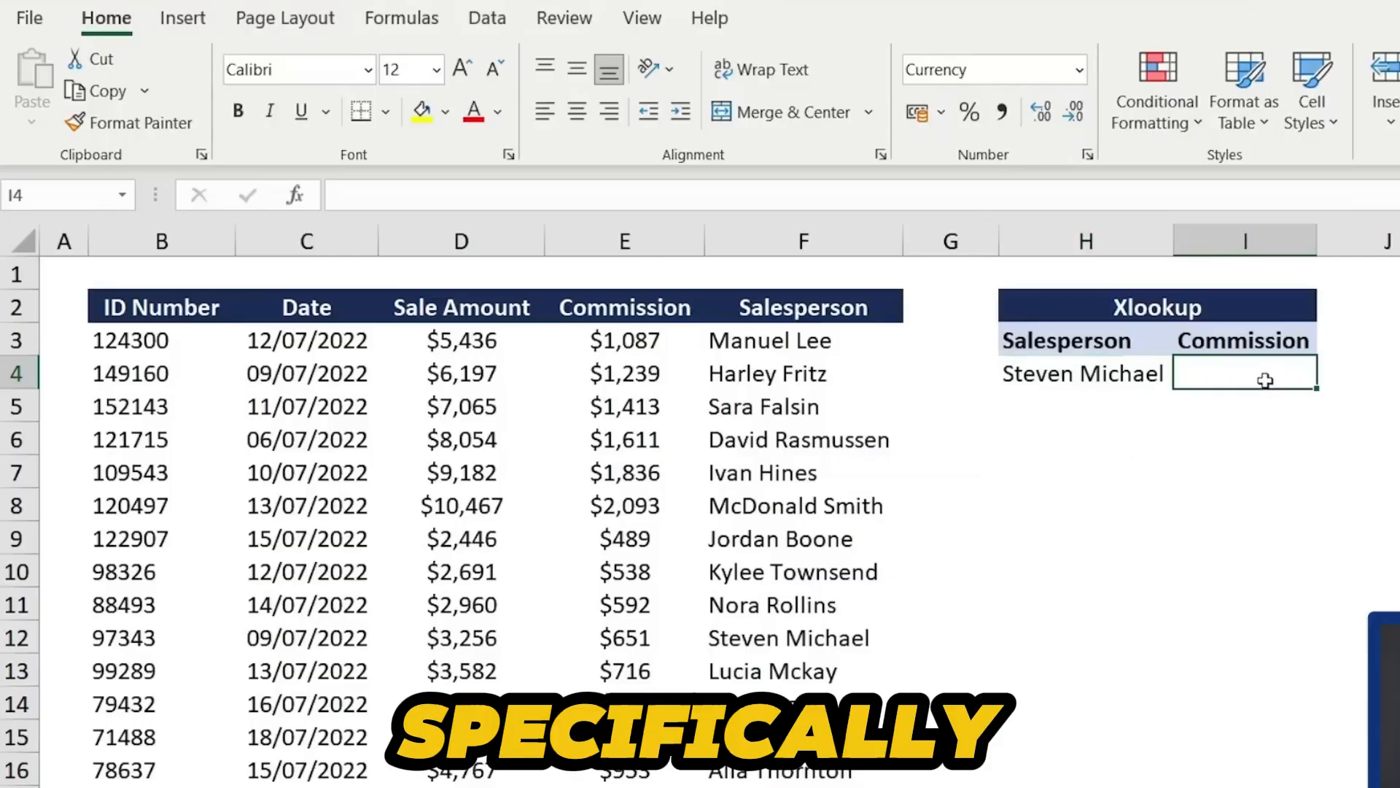
text(=xl)
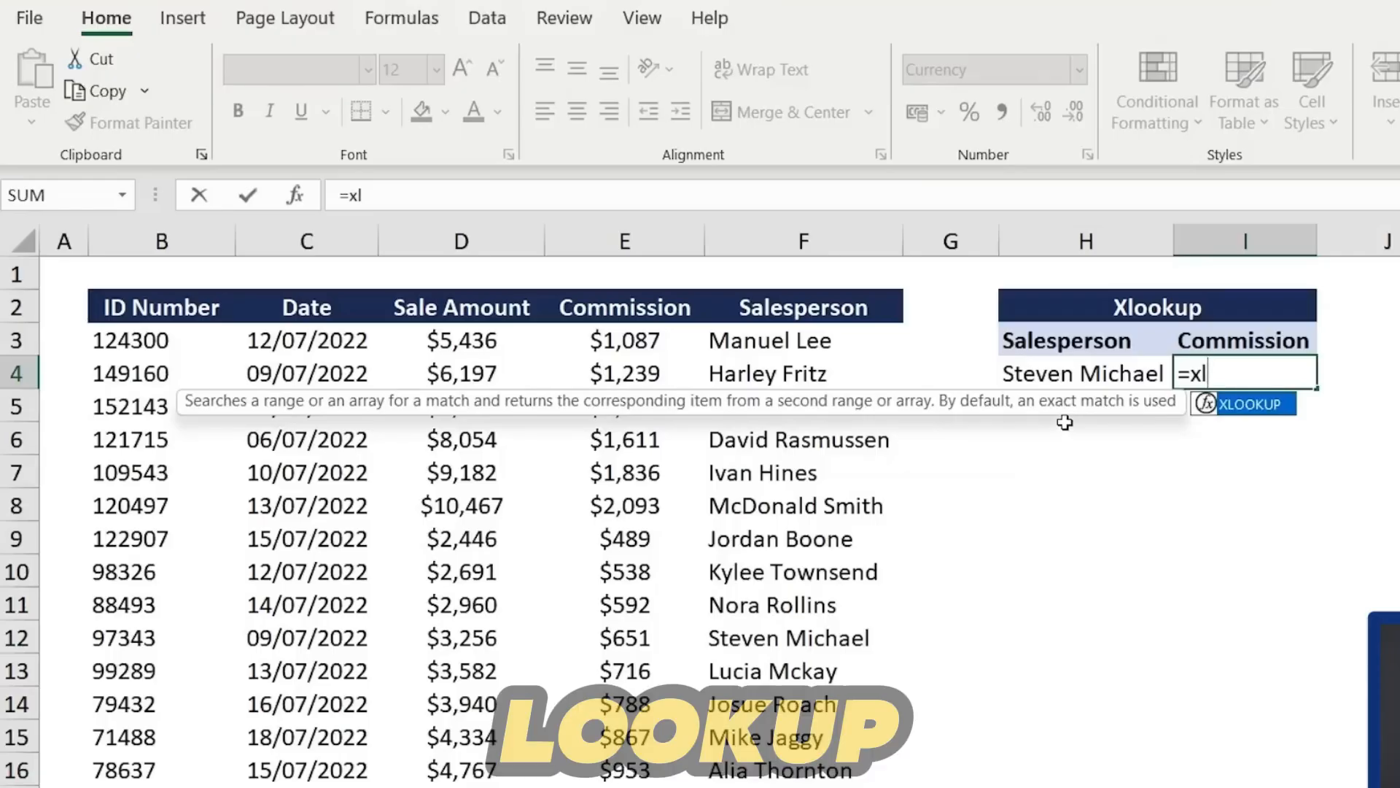
key(Tab)
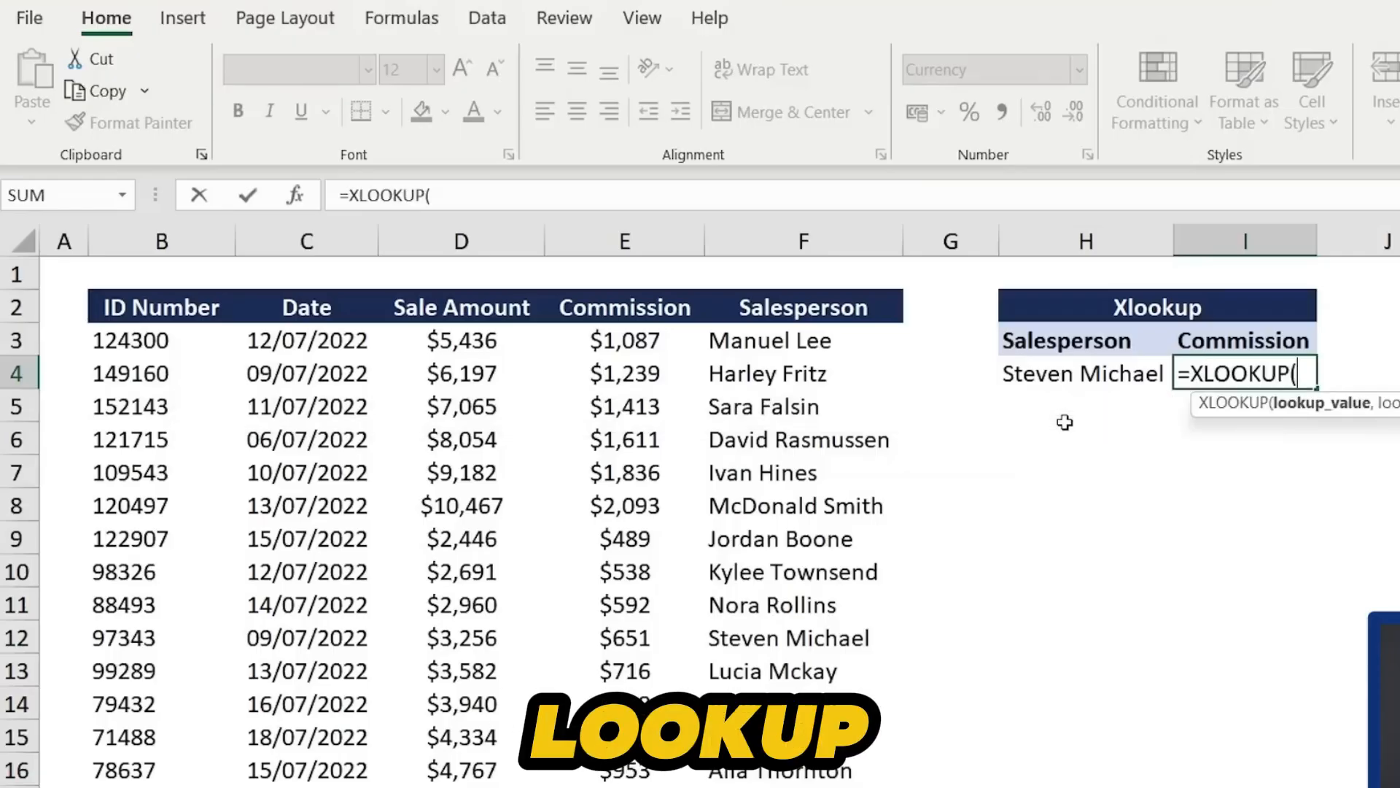
key(Left)
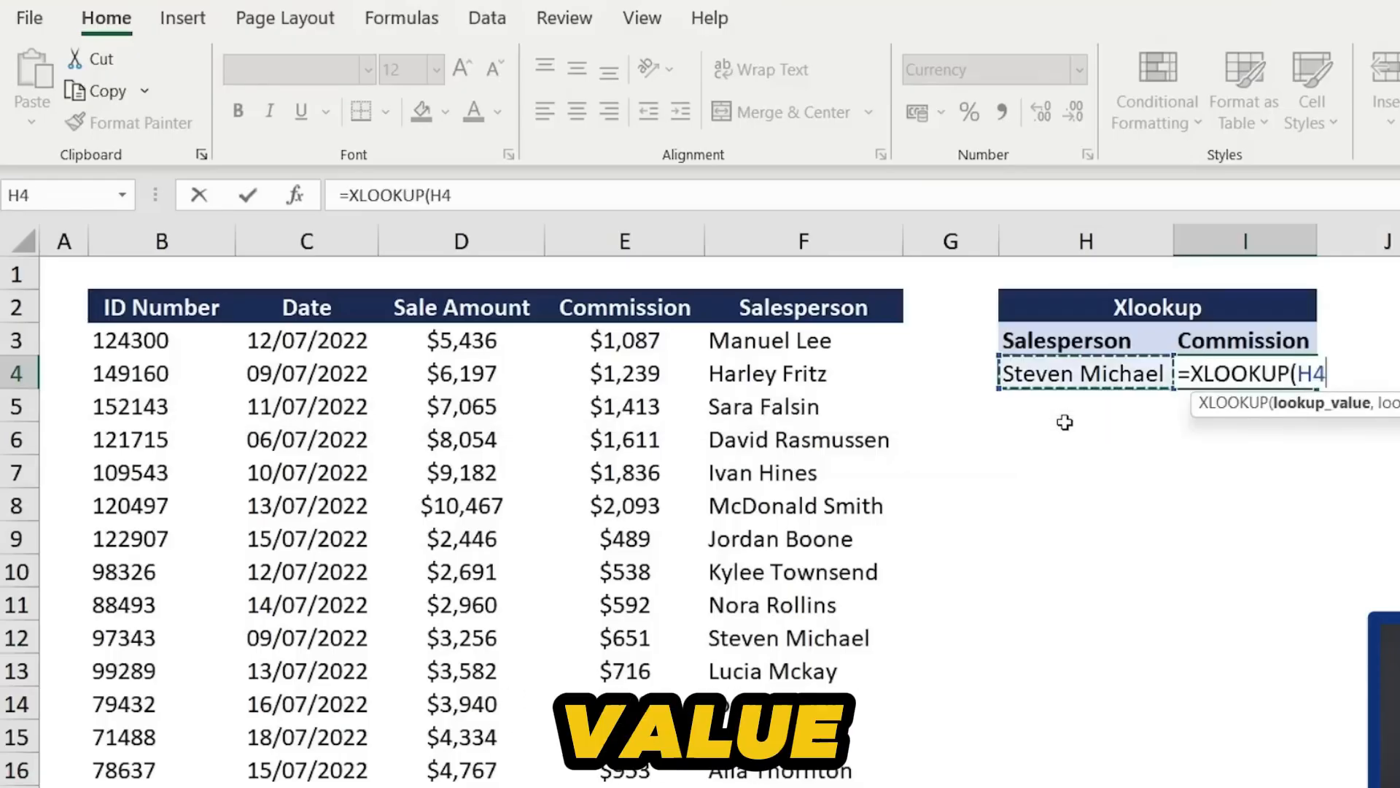
text(,)
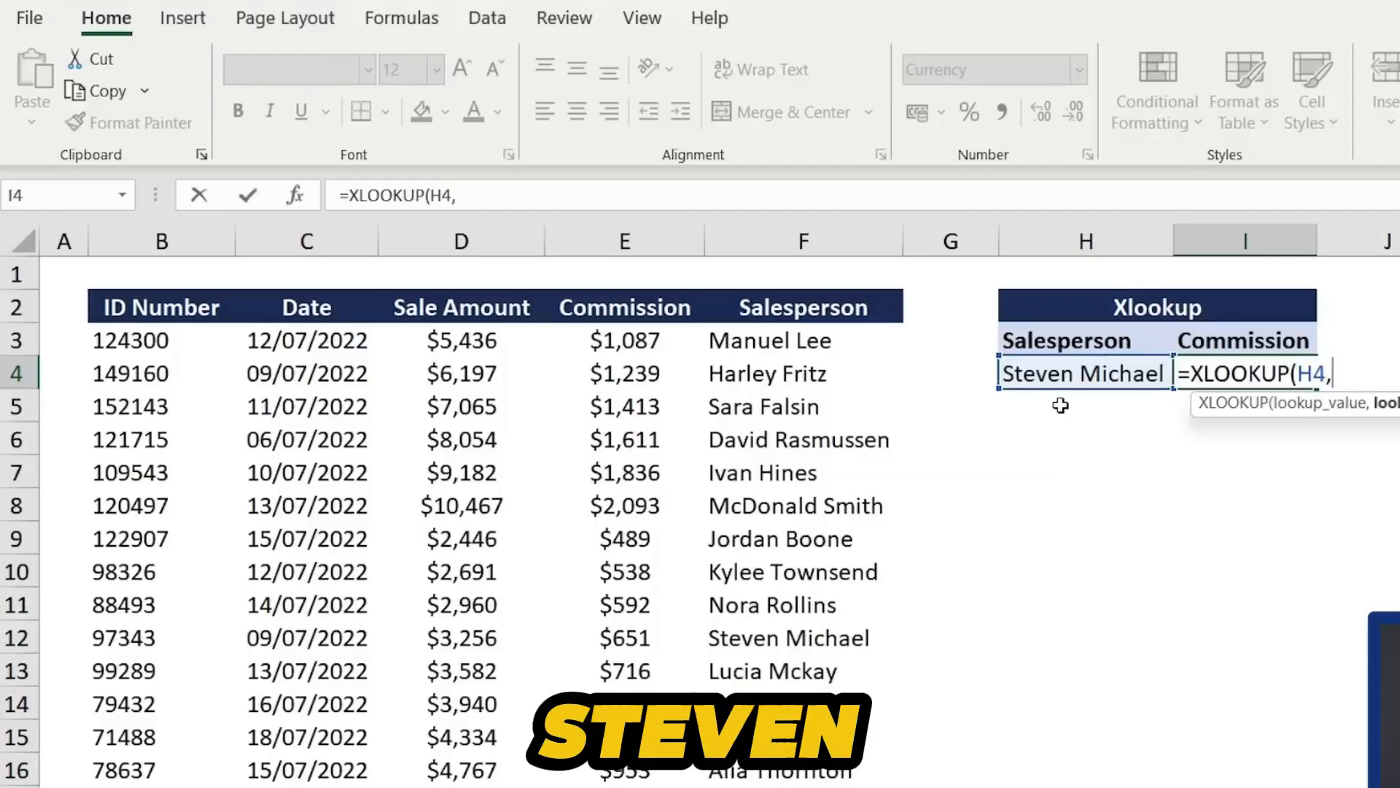
click(800, 341)
key(ctrl+shift+Down)
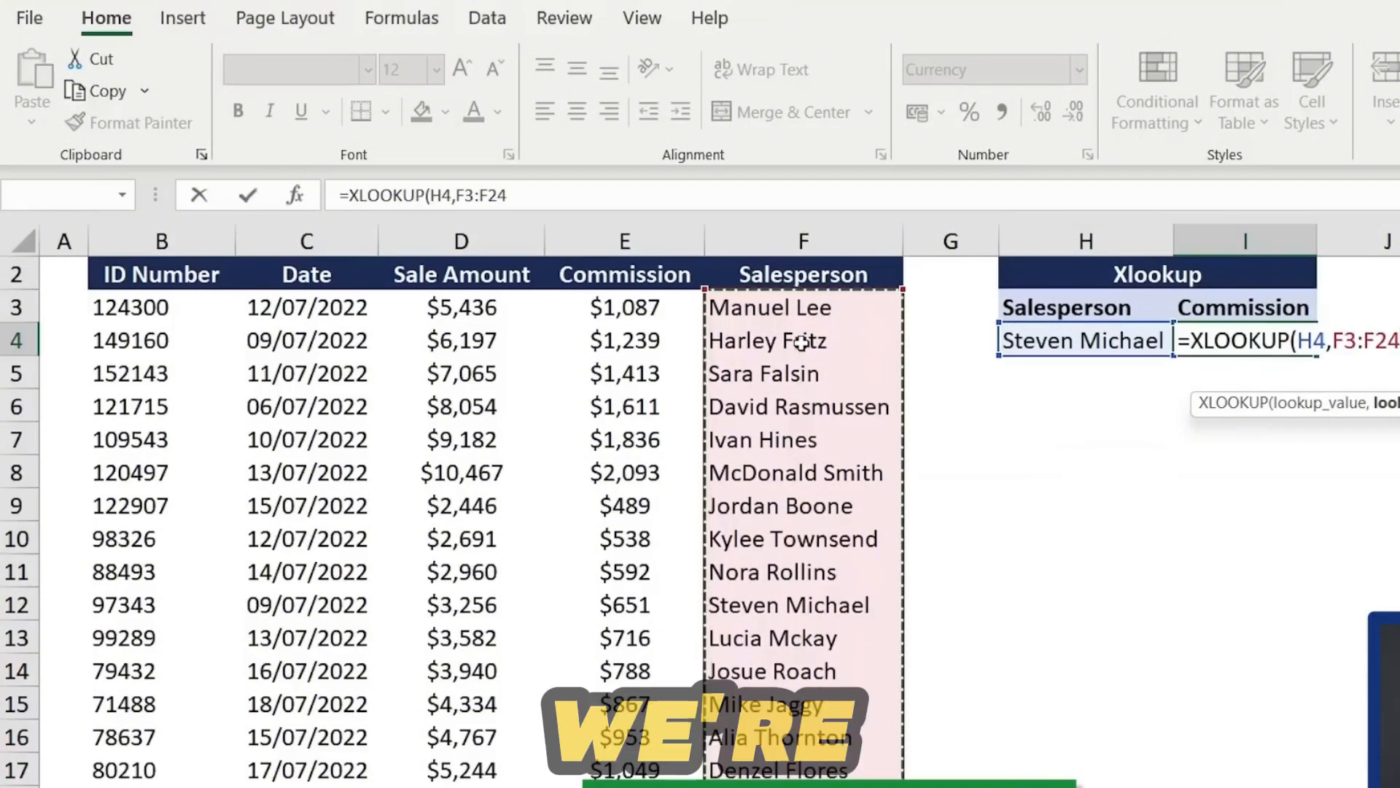
text(,)
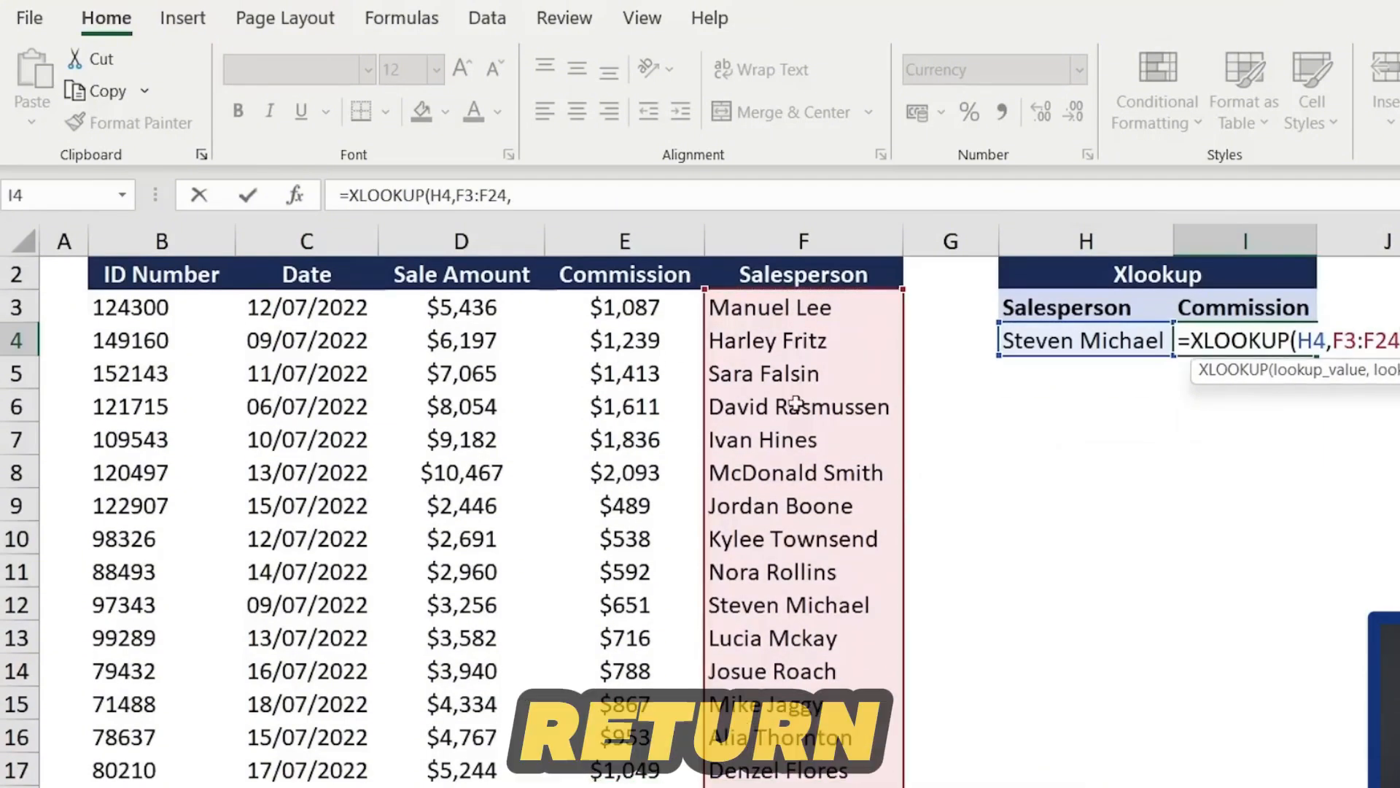
scroll(797, 406, up, 1)
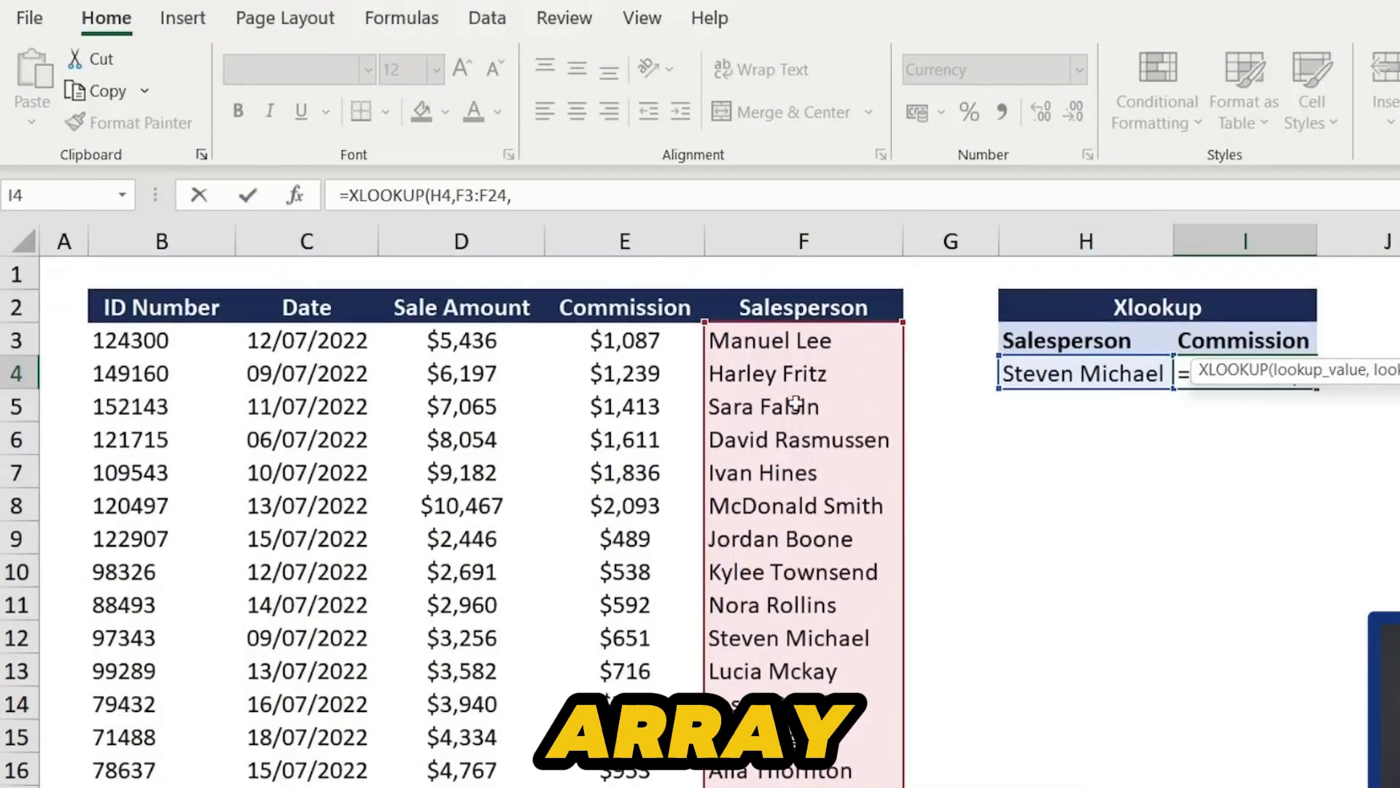
click(628, 341)
key(ctrl+shift+Down)
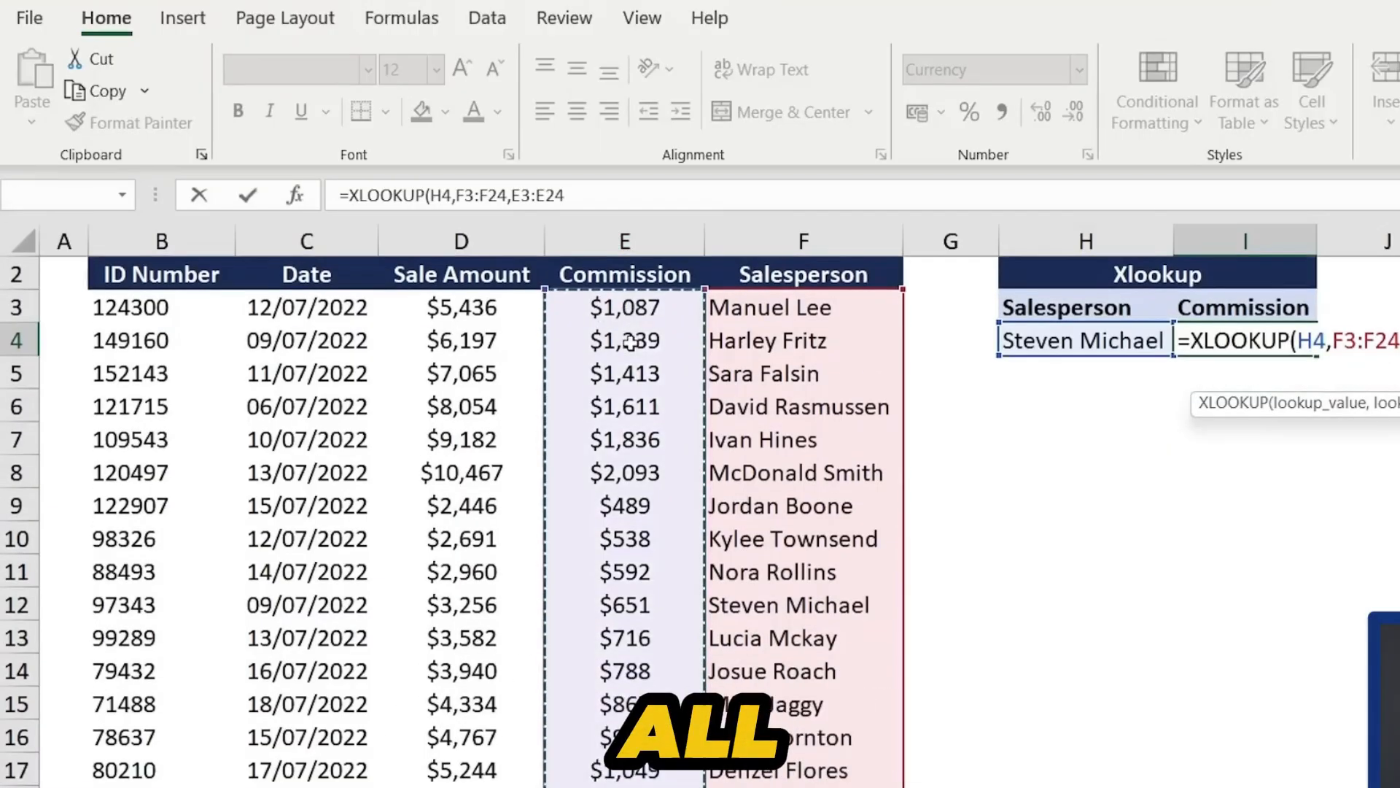
key(Return)
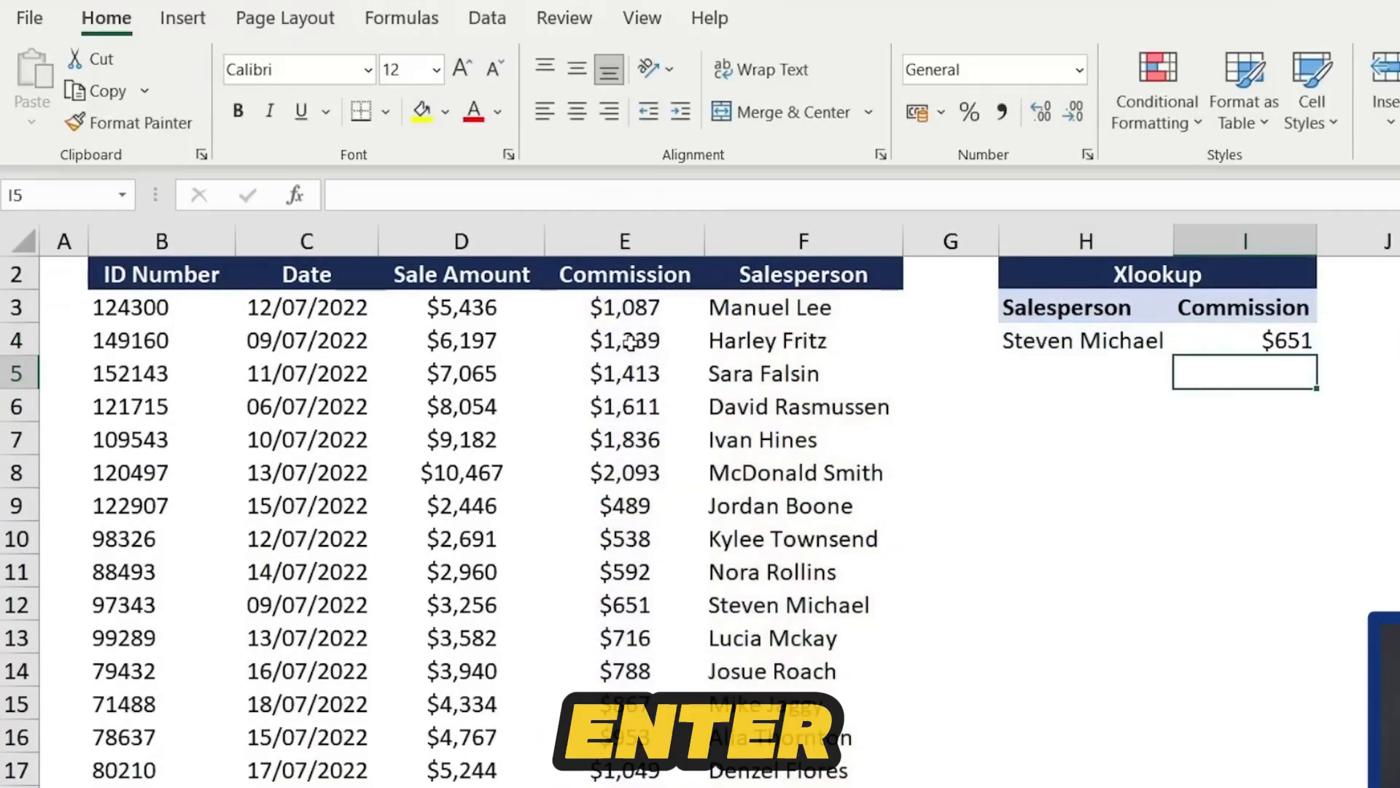
scroll(1253, 342, up, 1)
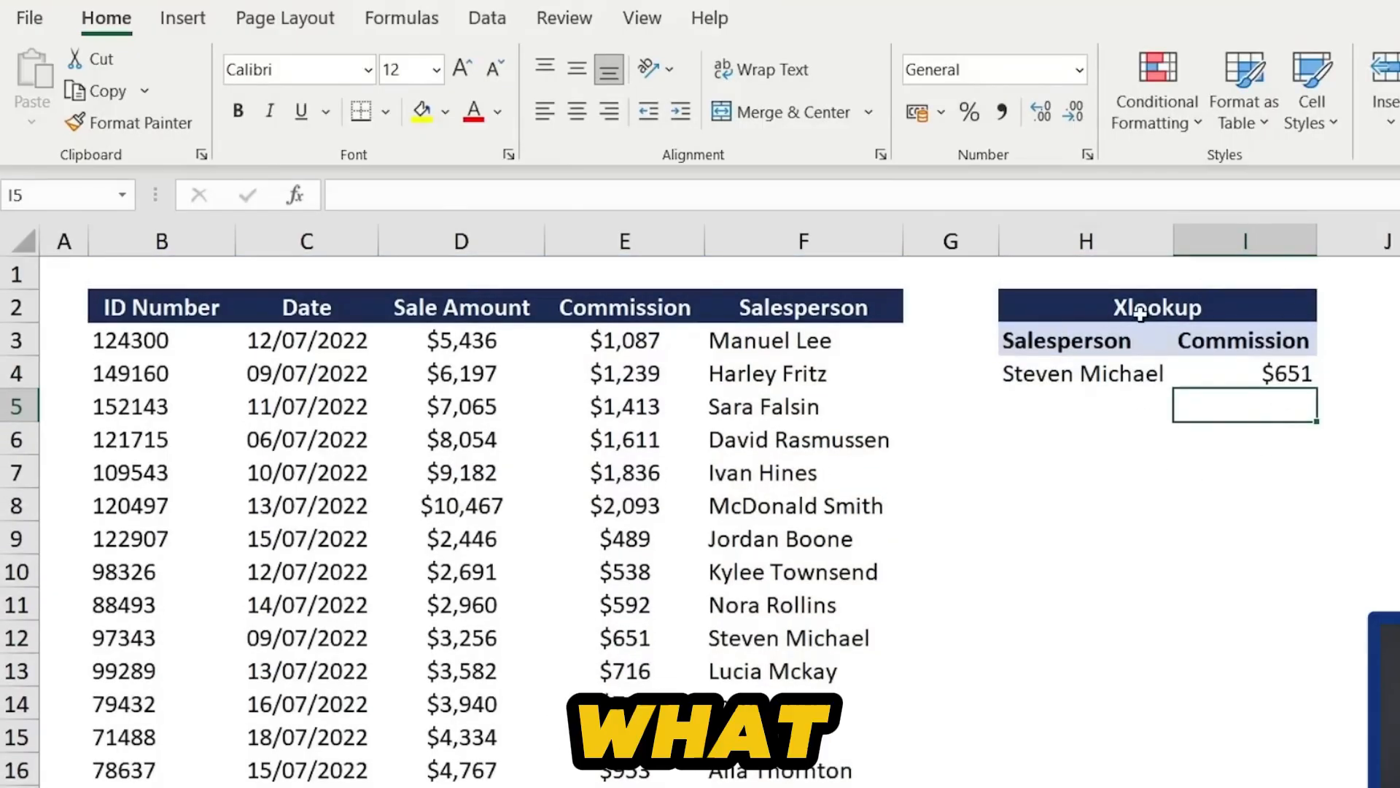
click(1094, 374)
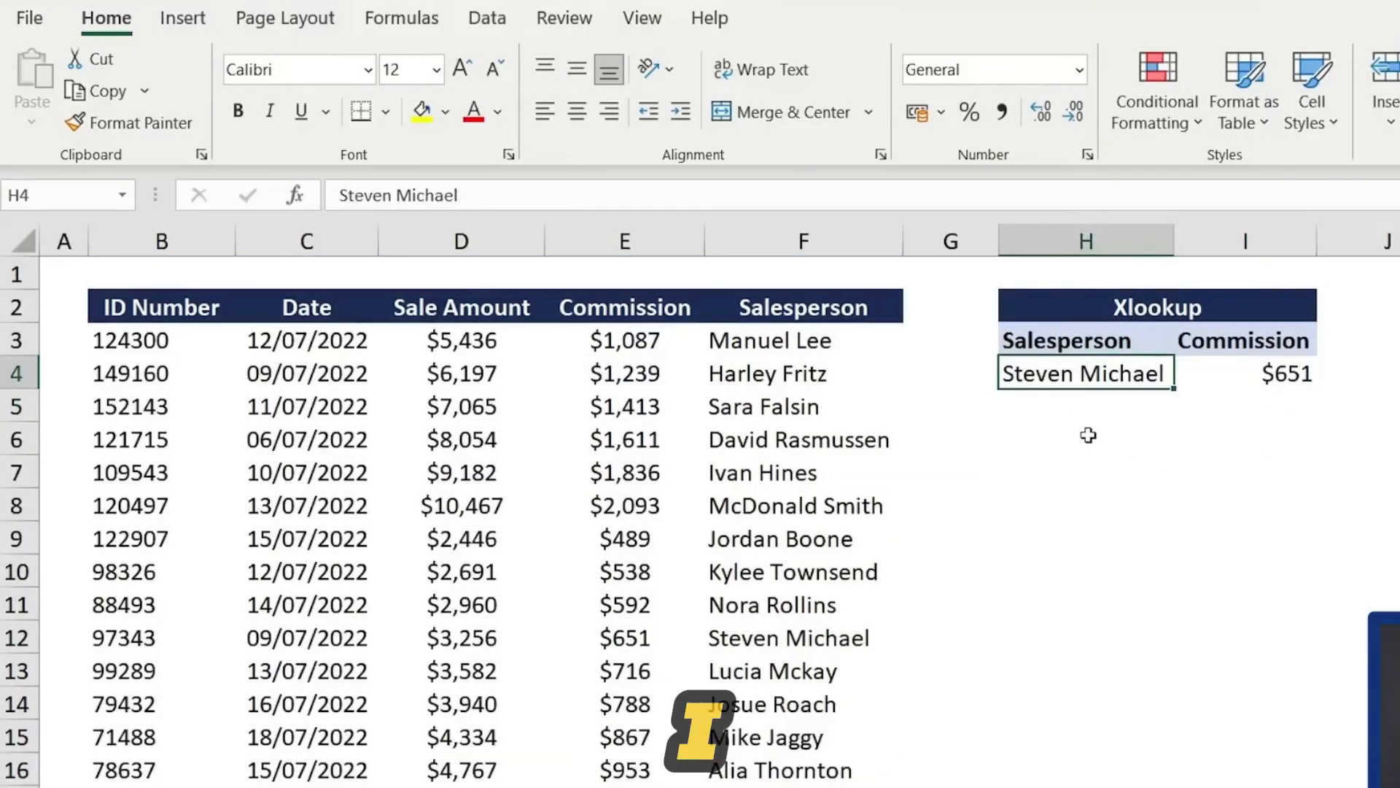
text(Man)
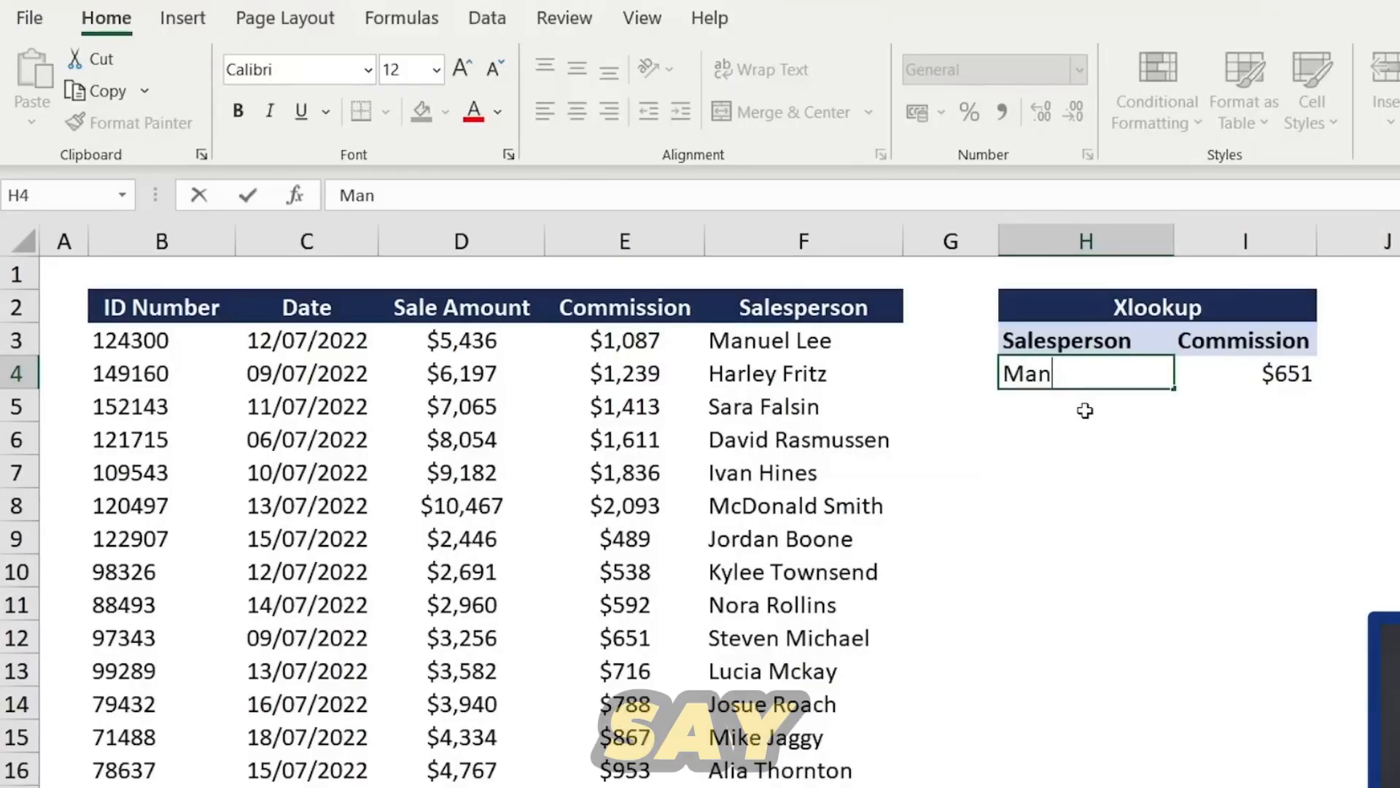
text(uel Lee)
key(Return)
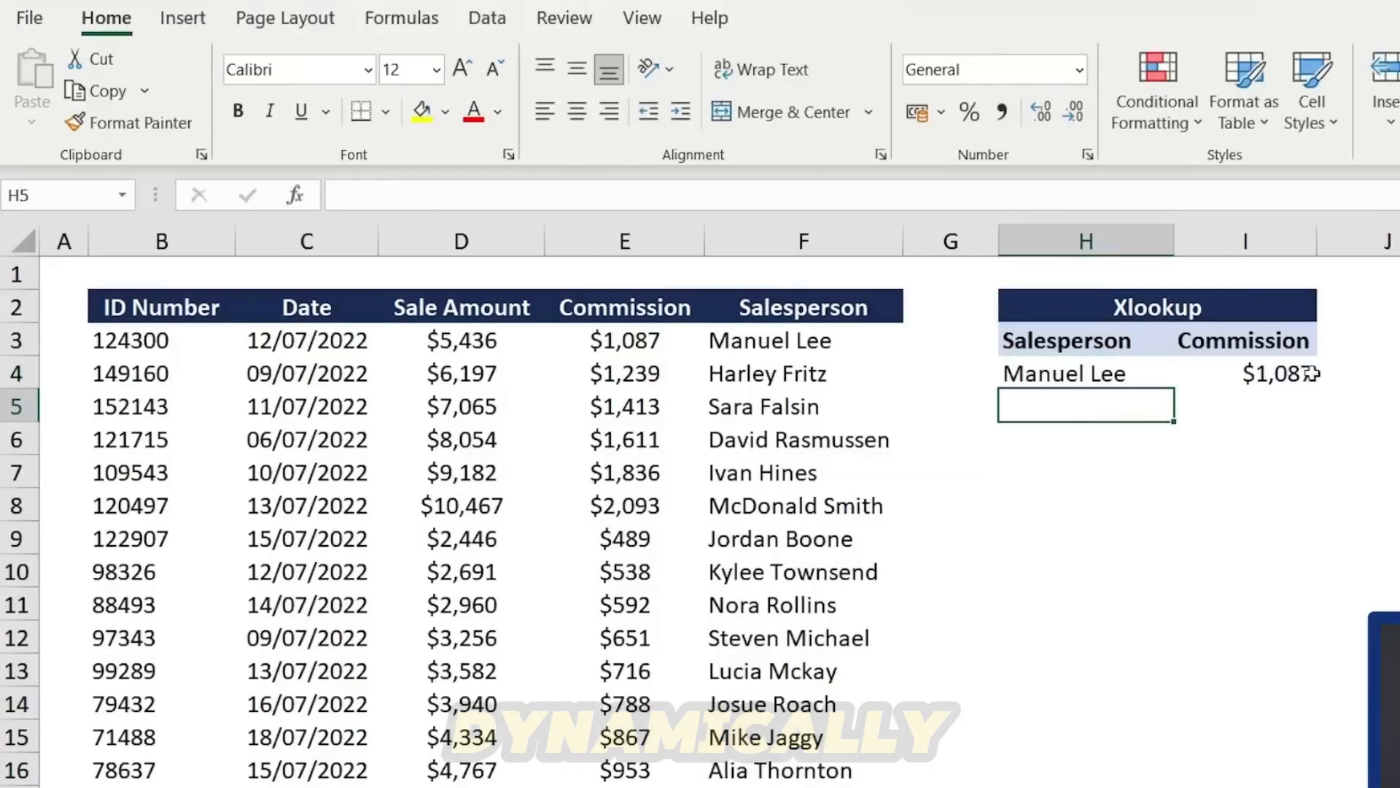
- Examine the Regional Sales table and the Country, Month and Sales lookup area beneath it
drag(641, 343, 751, 354)
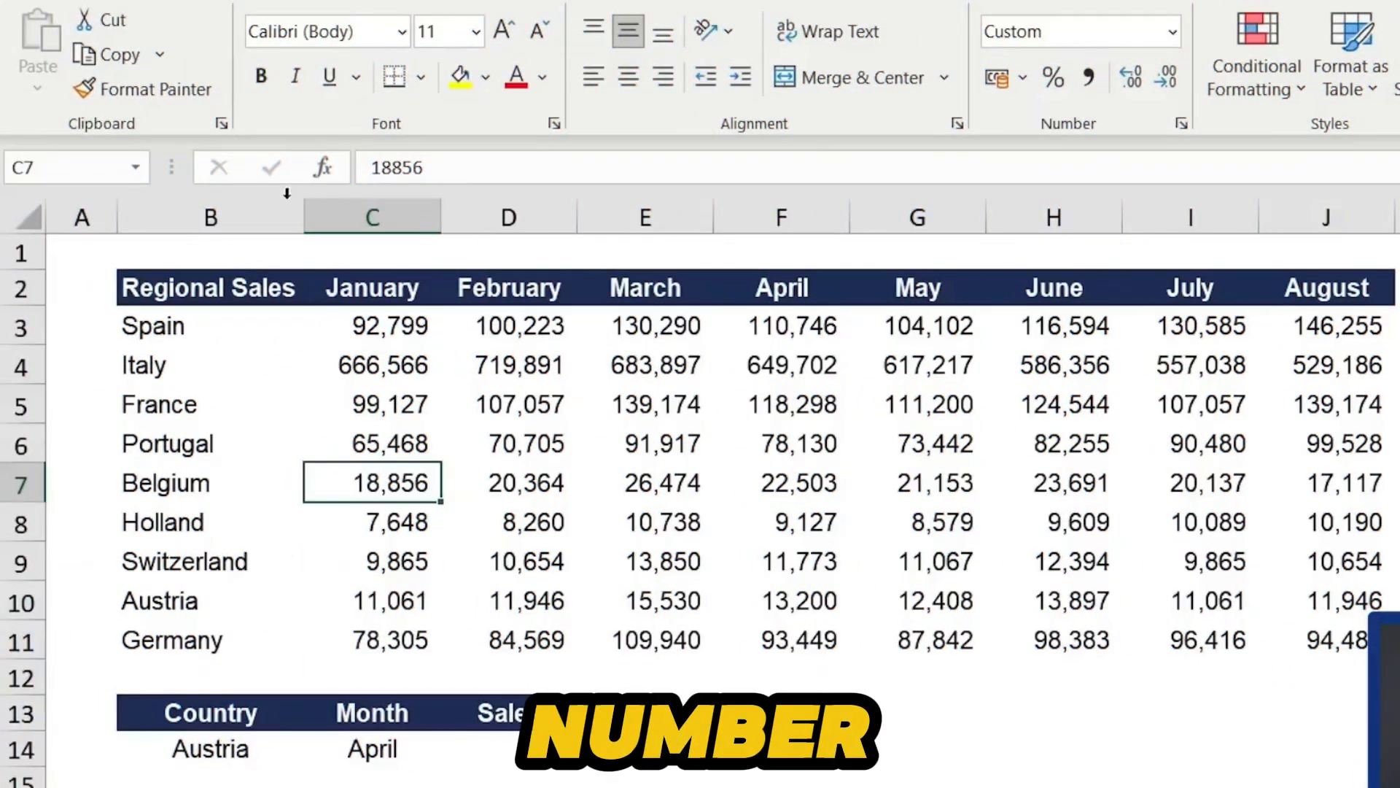
click(142, 326)
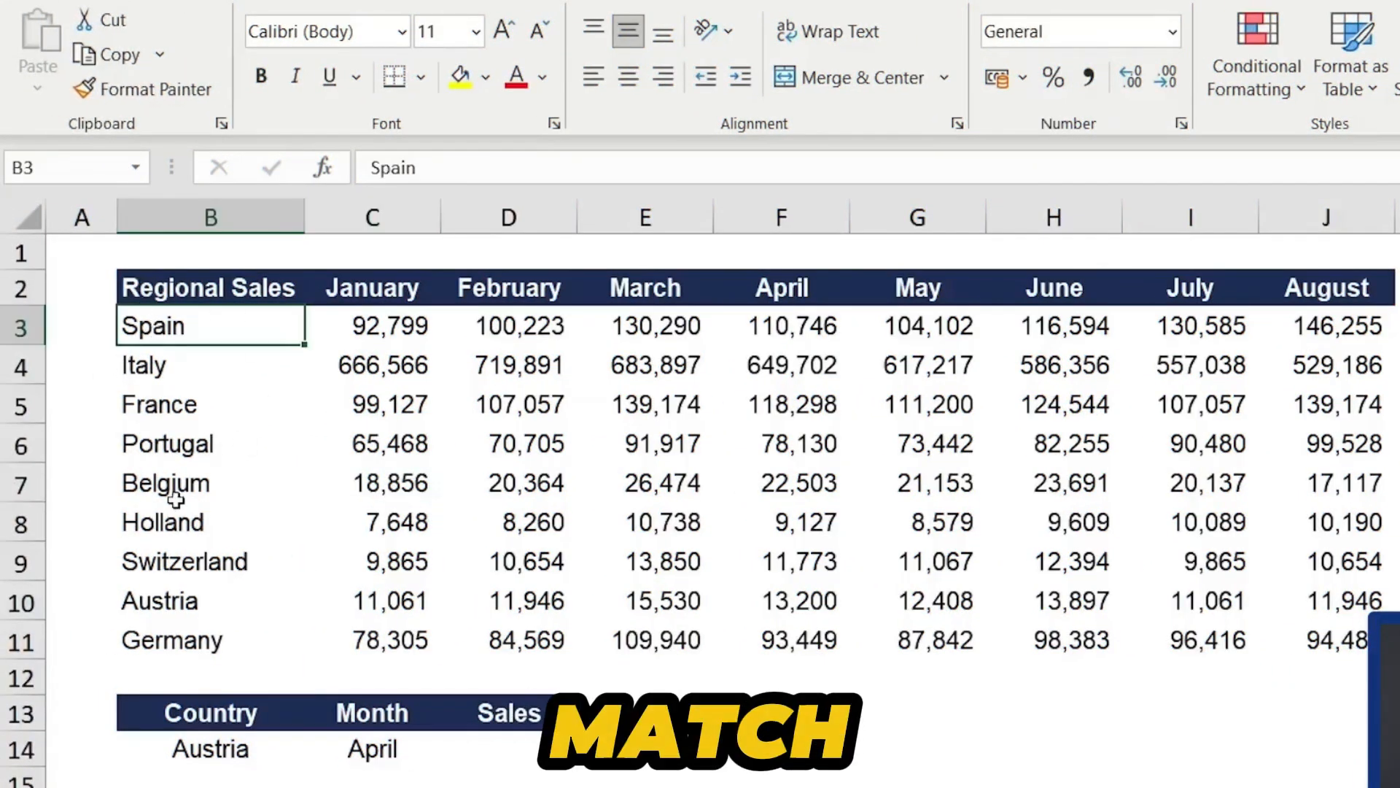
key(Down)
key(Down)
key(Right)
key(Right)
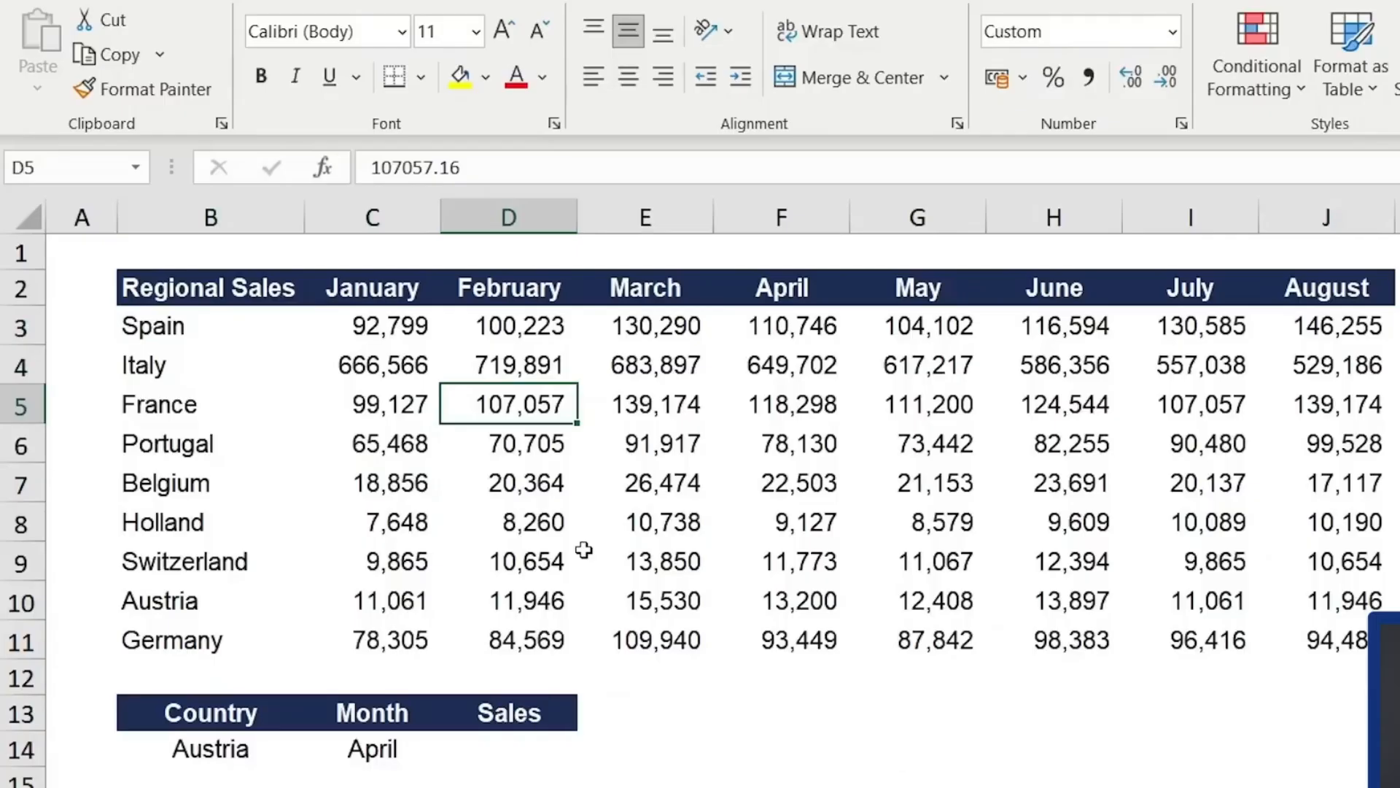
click(538, 760)
click(296, 752)
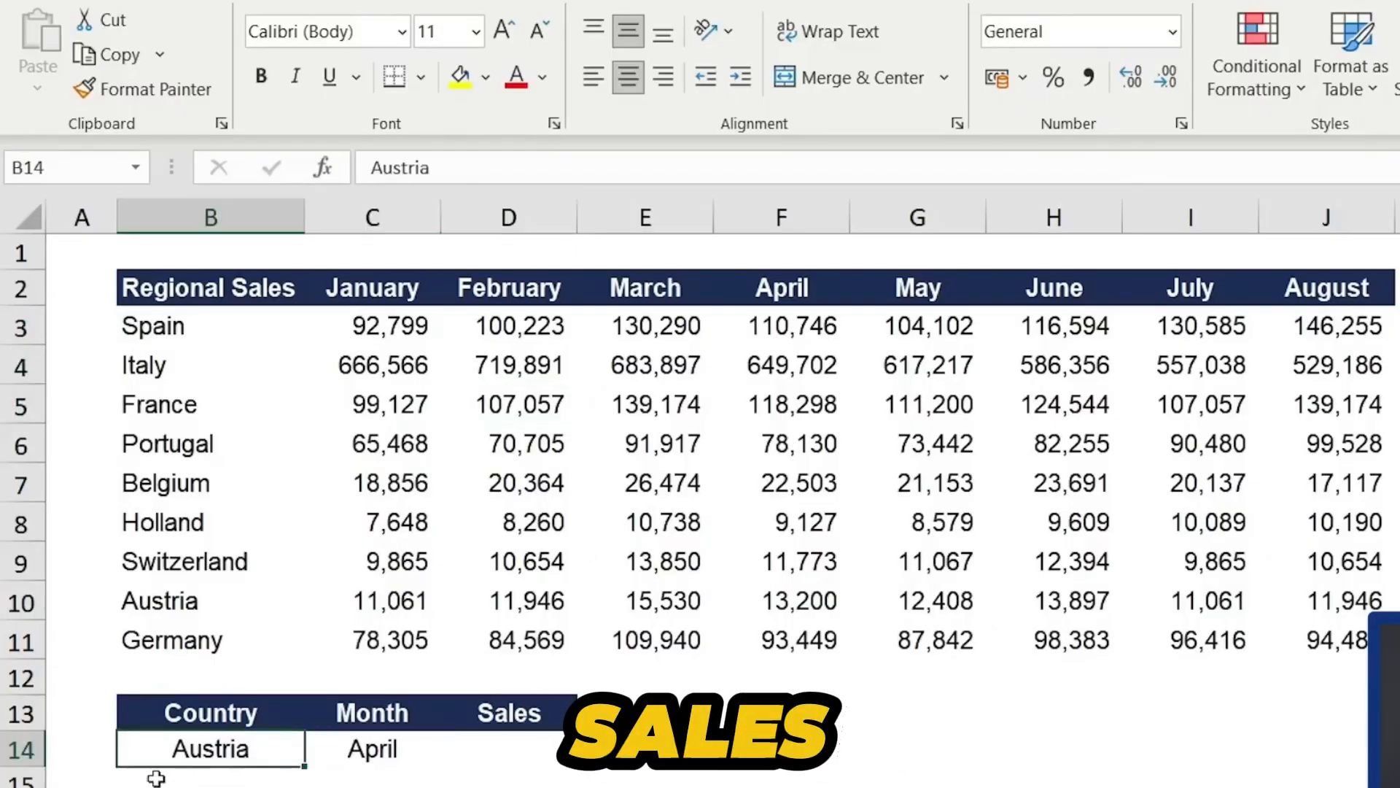
key(Right)
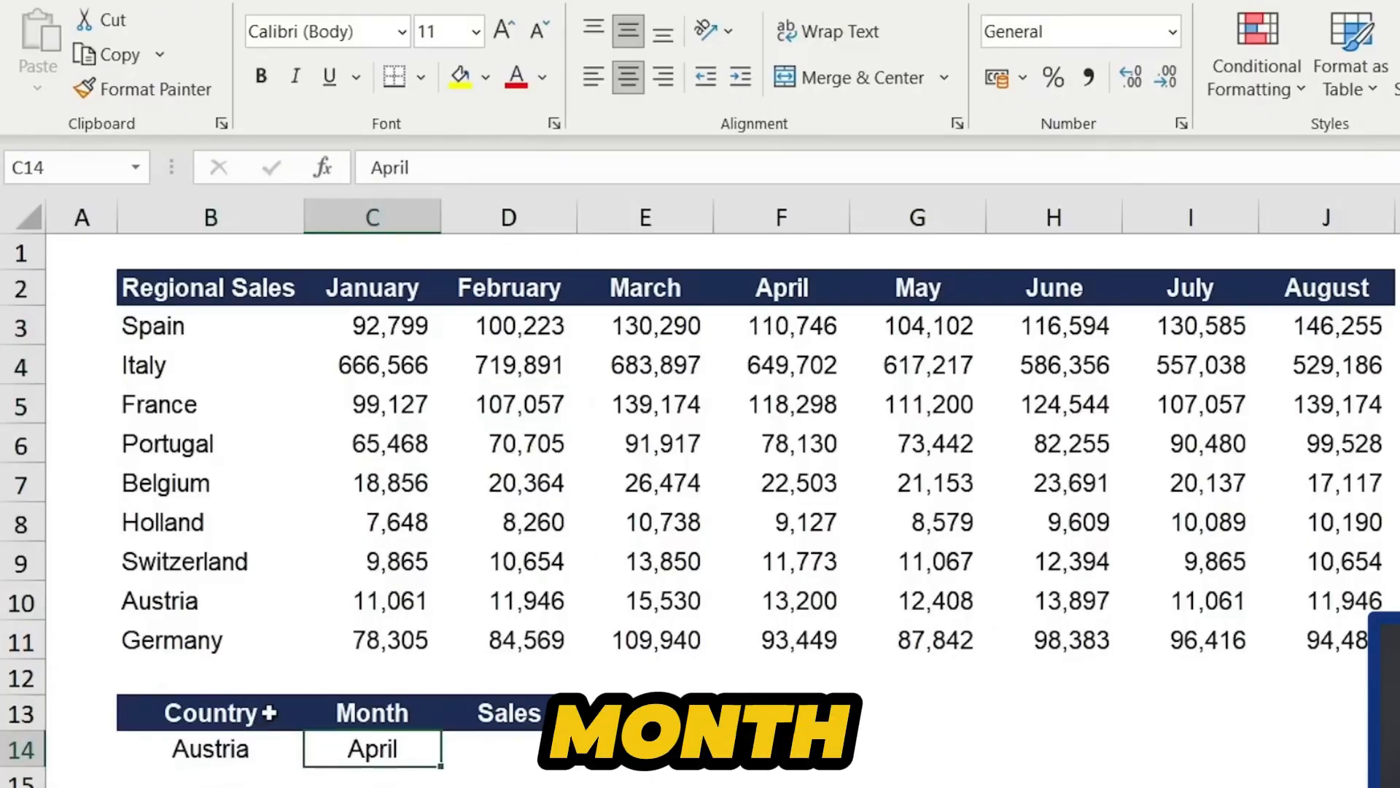
key(Right)
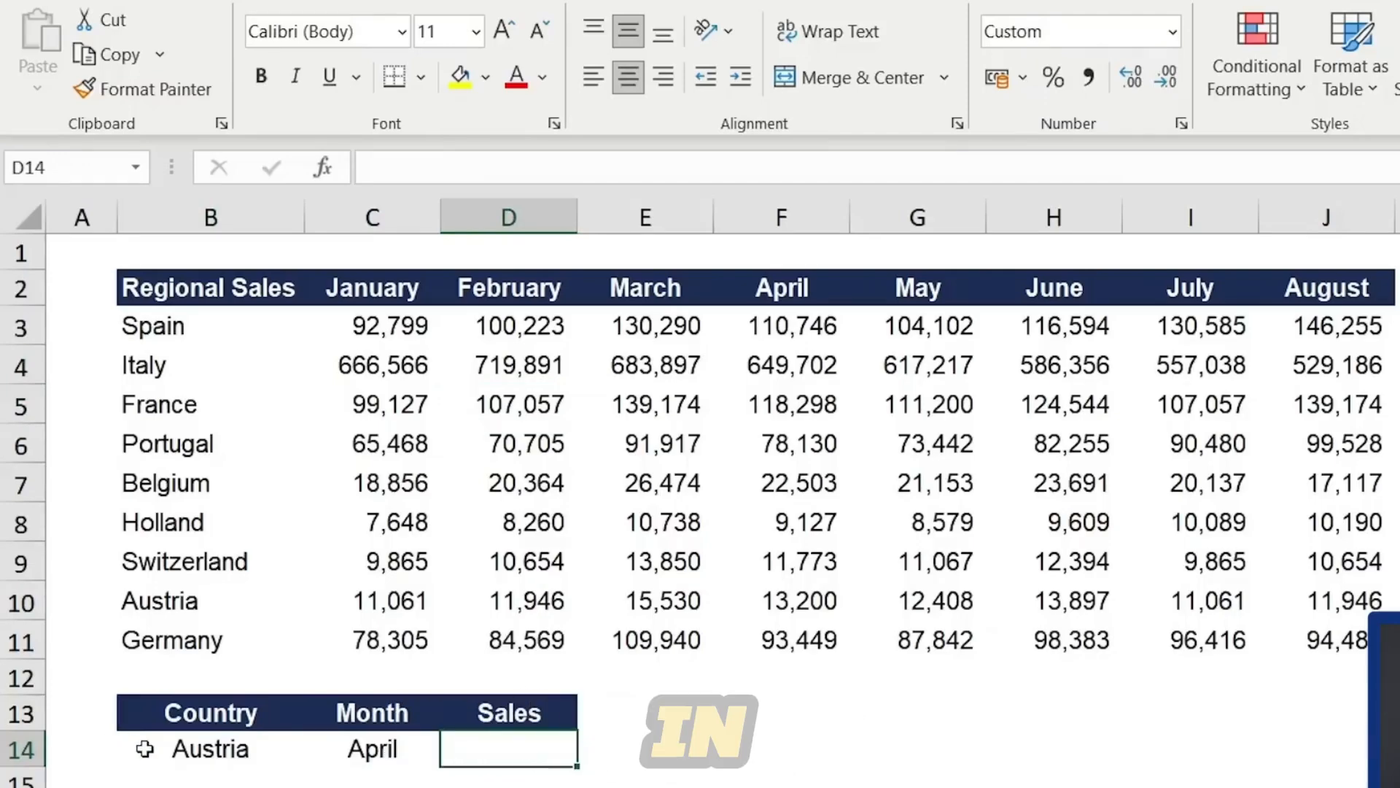
- Begin an INDEX formula in the Sales cell using C3:J11 as the array
text(=)
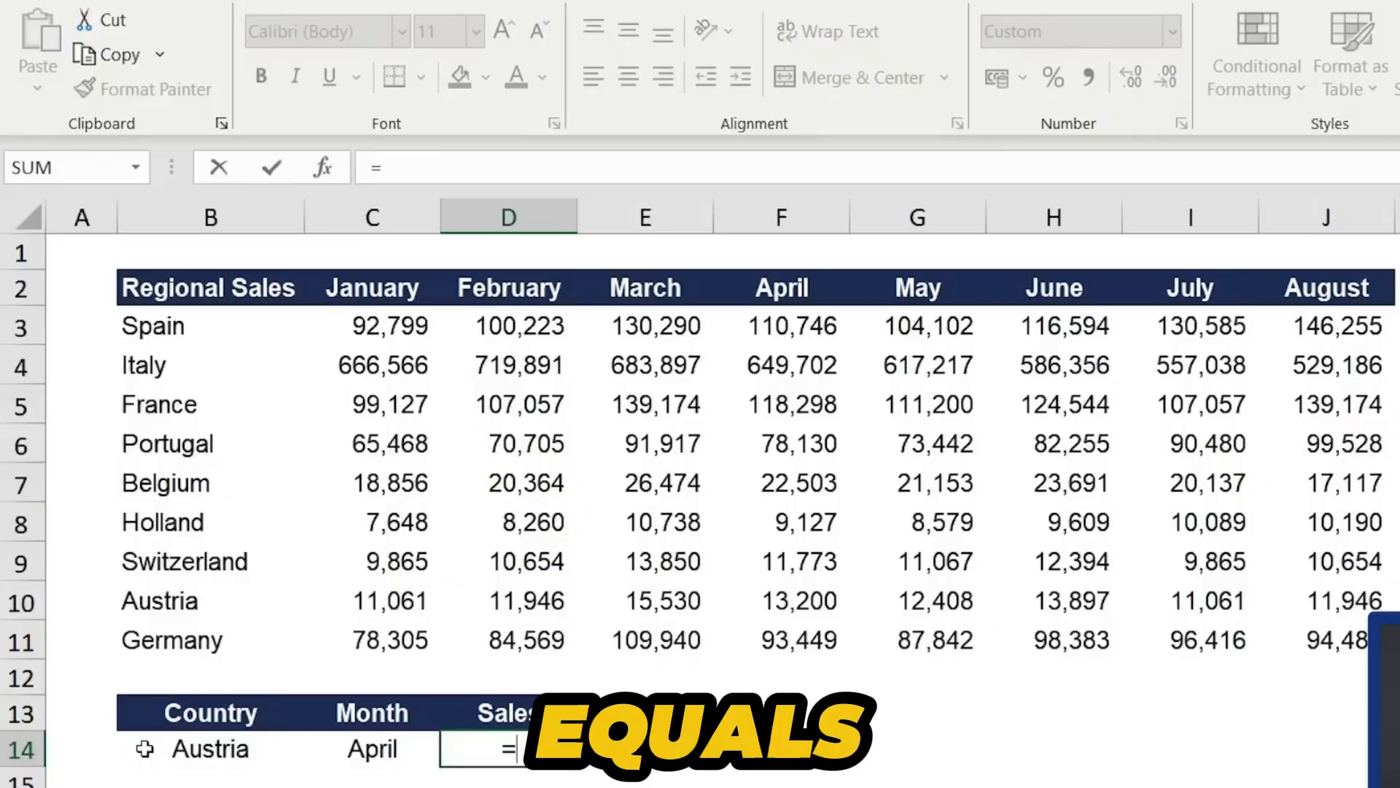
text(in)
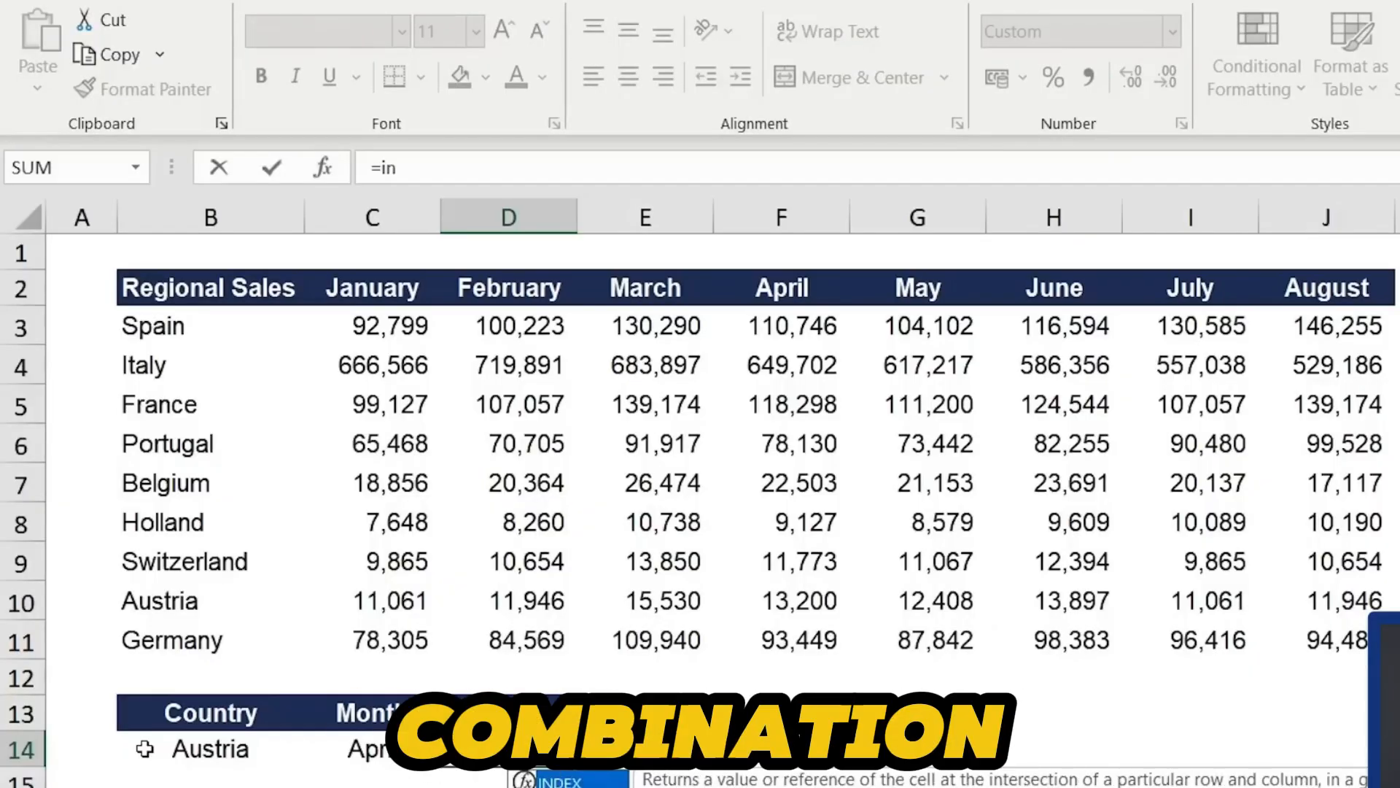
key(Tab)
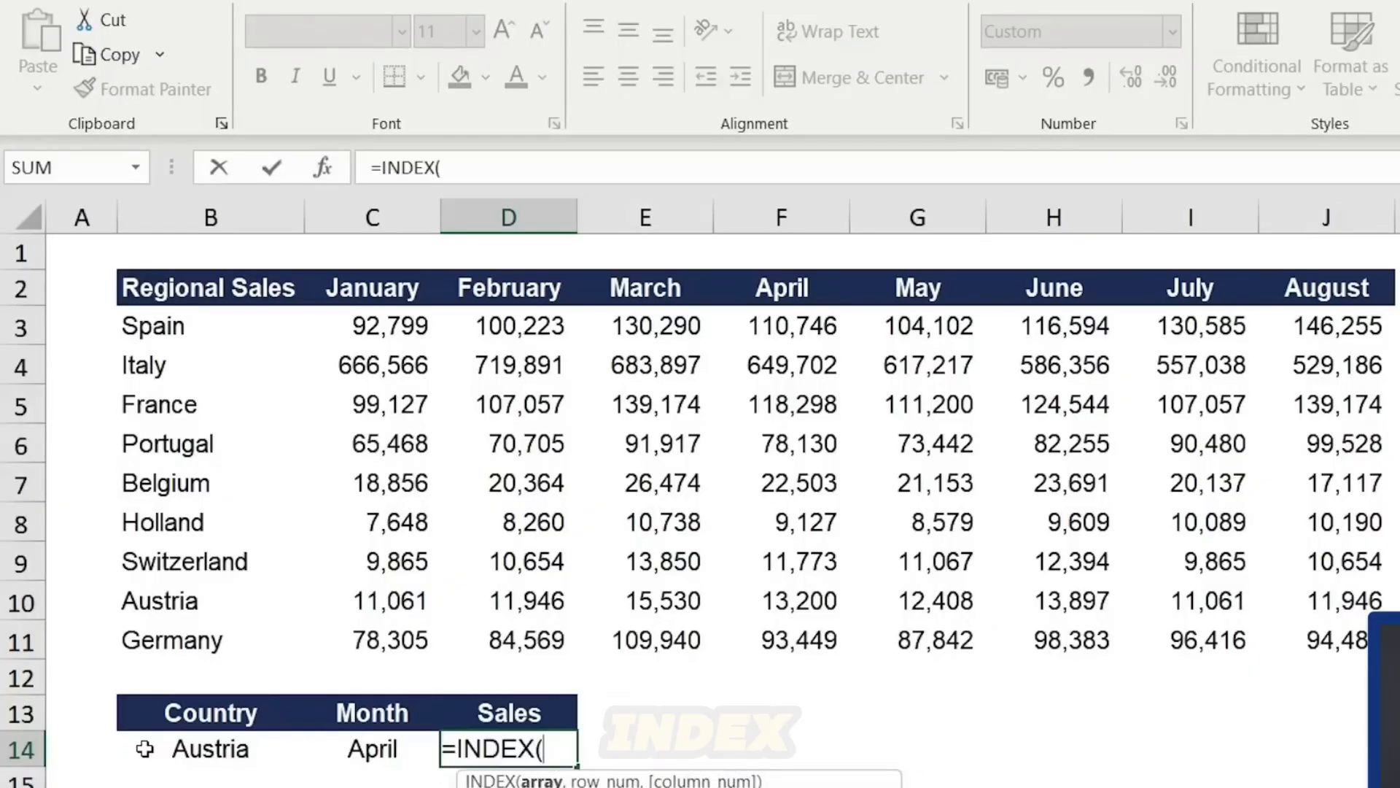
click(362, 318)
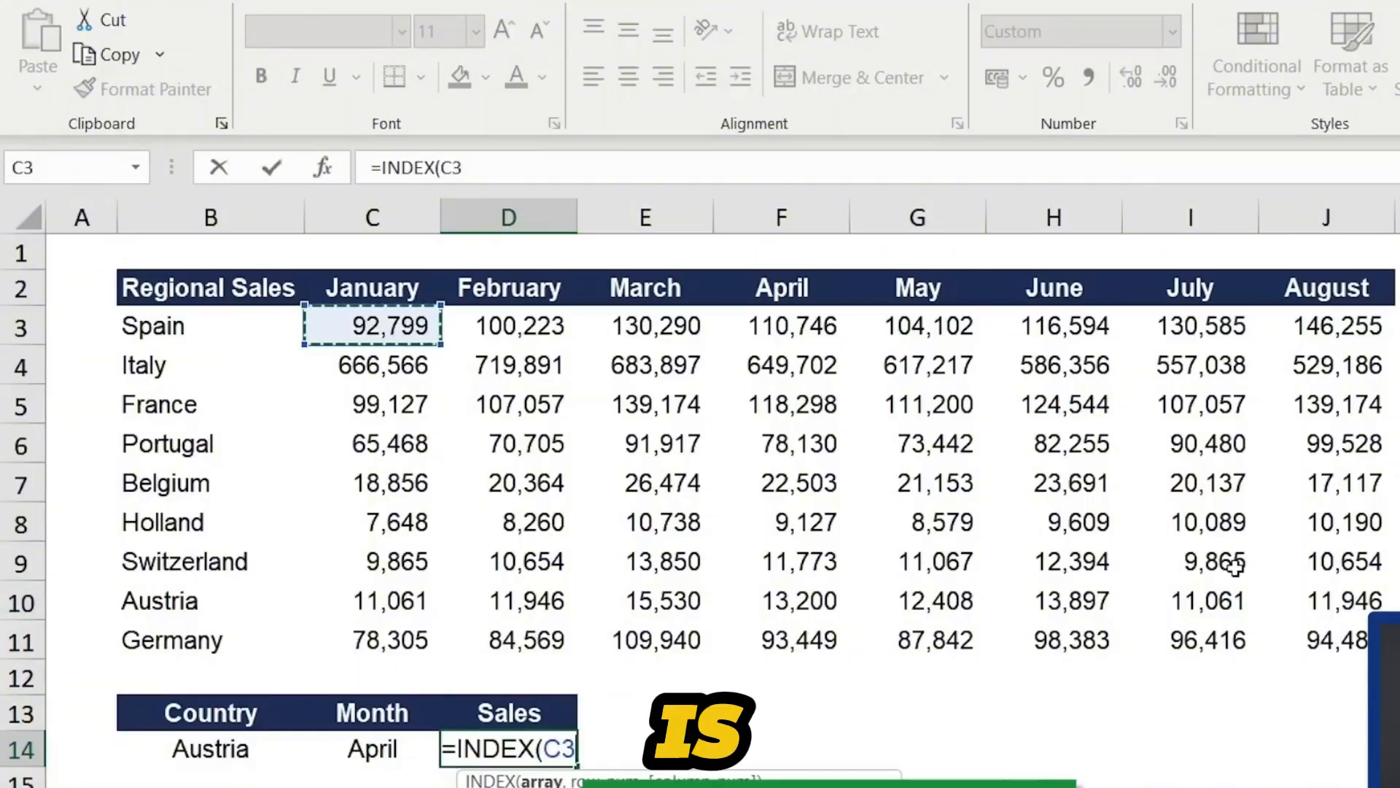
key(ctrl+shift+Down)
key(ctrl+shift+Right)
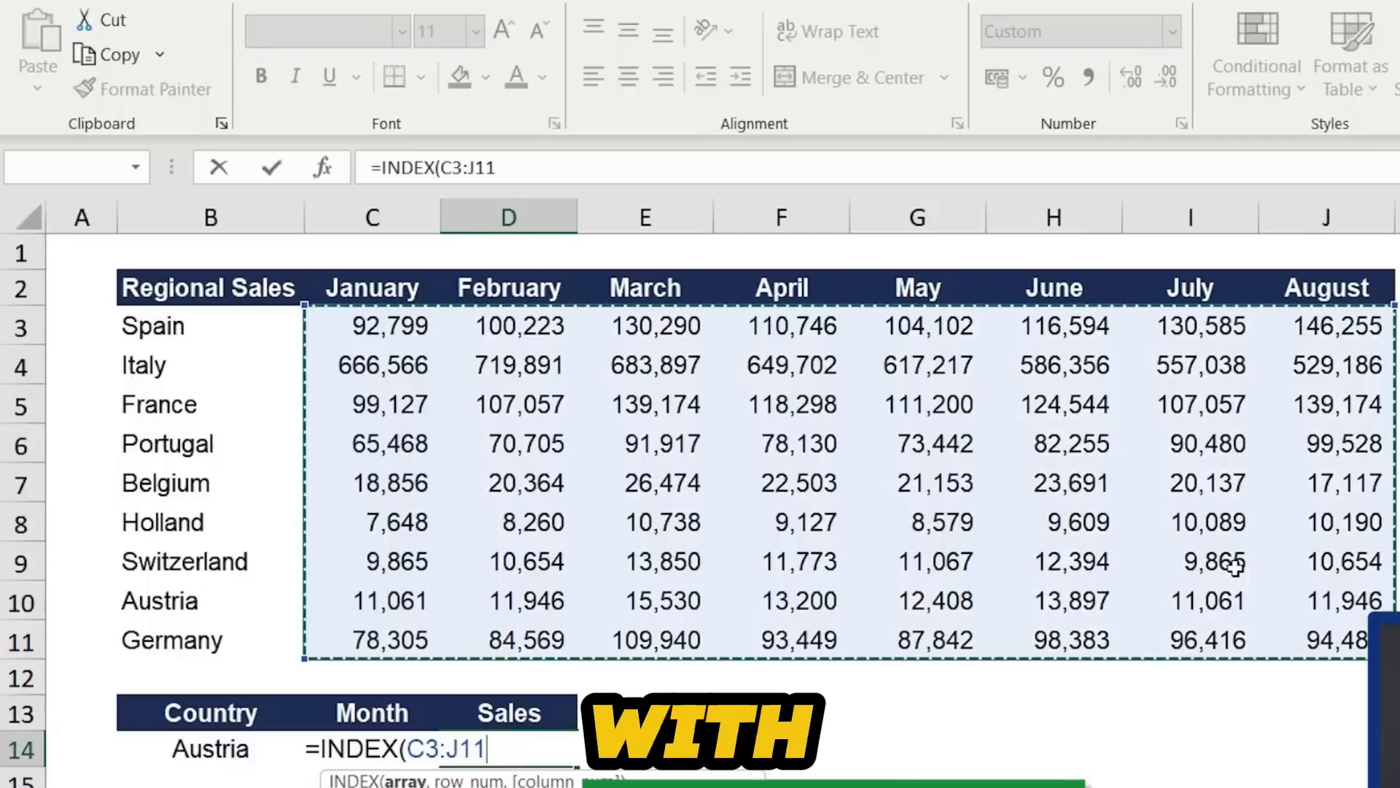
text(,)
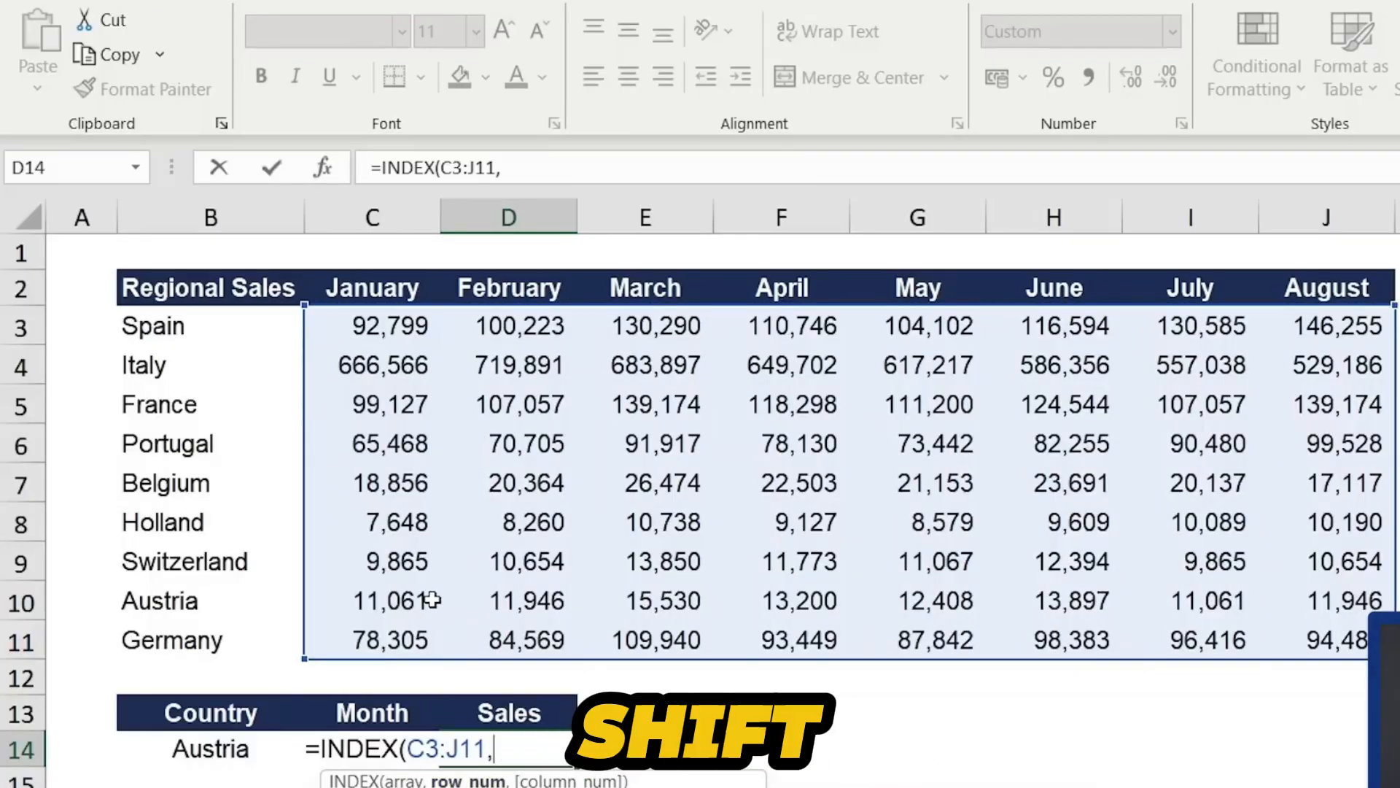
text(m)
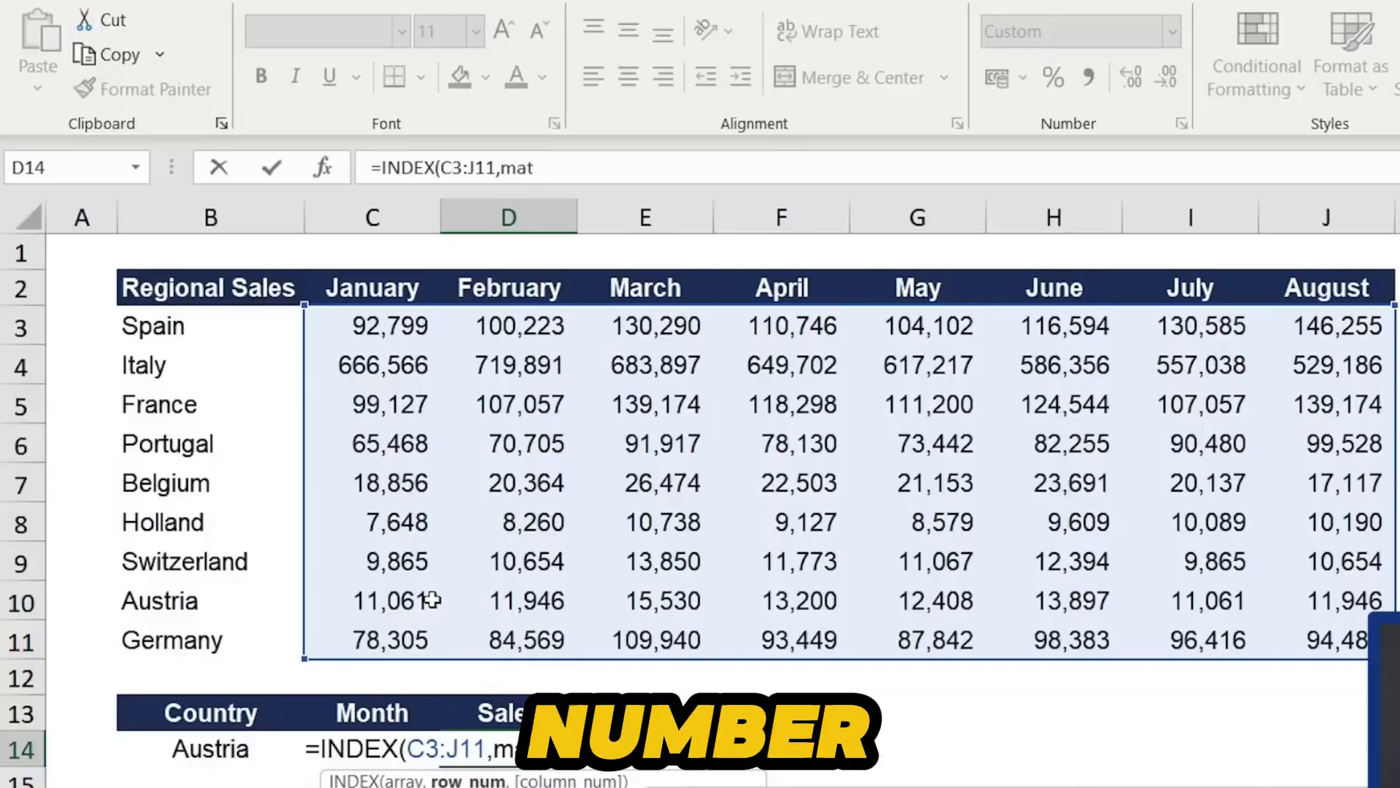
text(at)
- Add MATCH(B14,B3:B11,0) as the INDEX row number, matching the country against the country names
key(Tab)
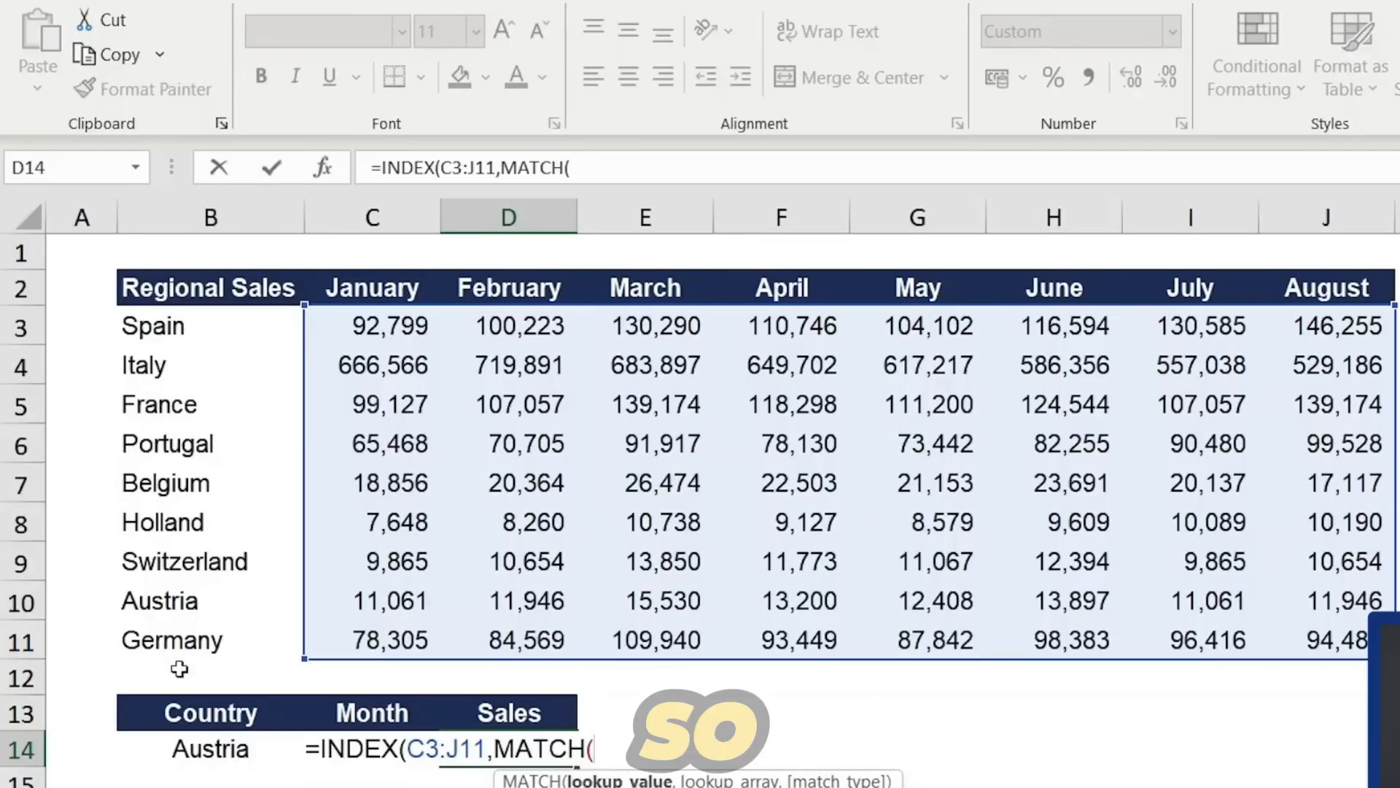
click(162, 757)
text(,)
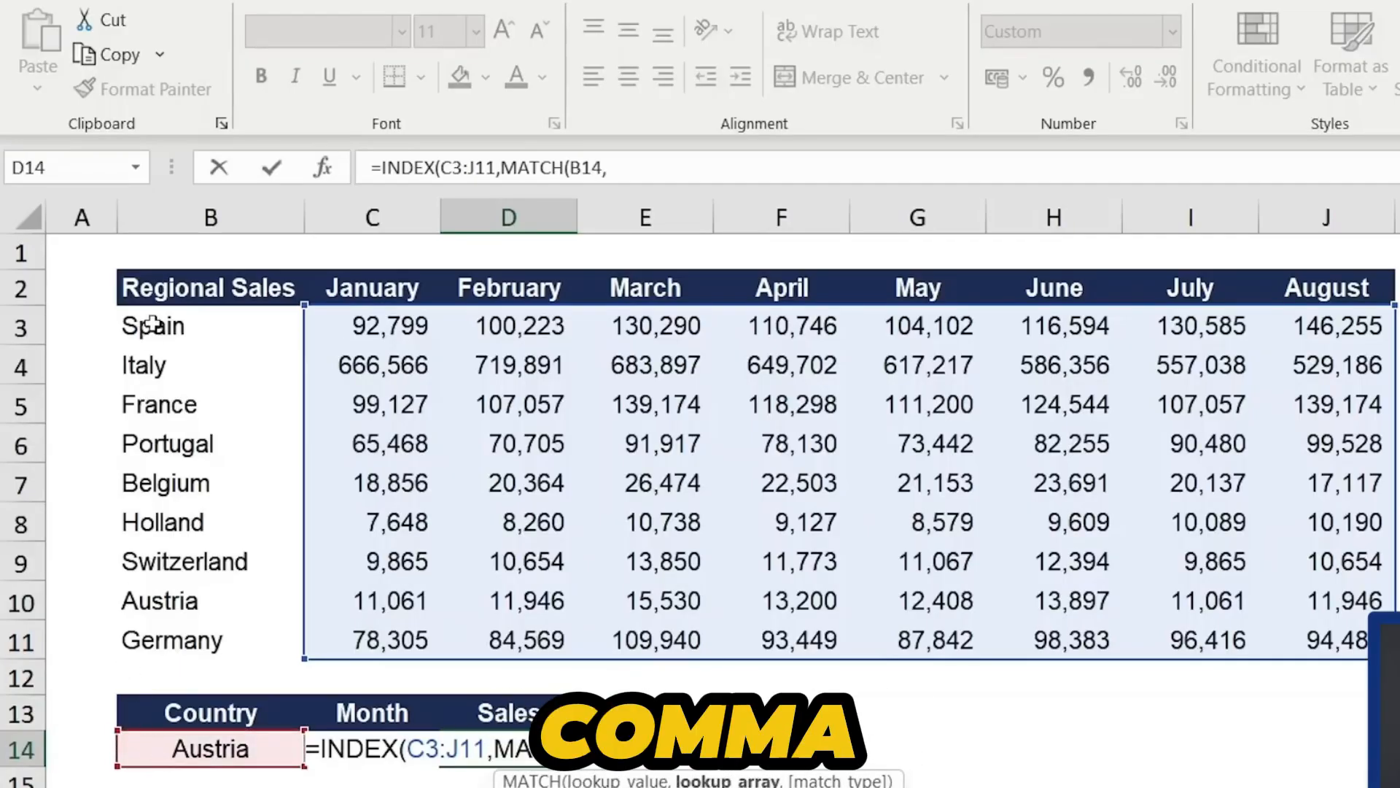
drag(151, 323, 151, 636)
text(,)
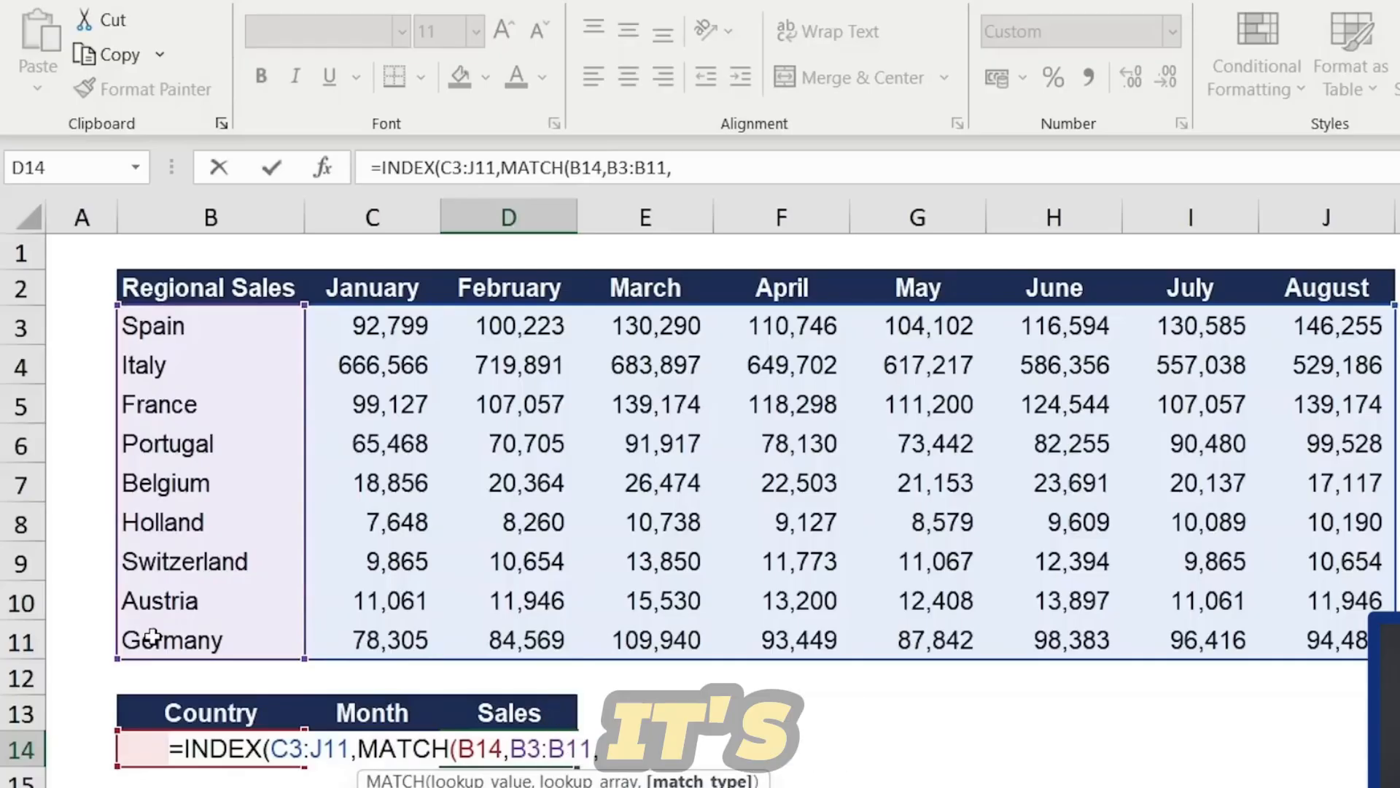
text(0)
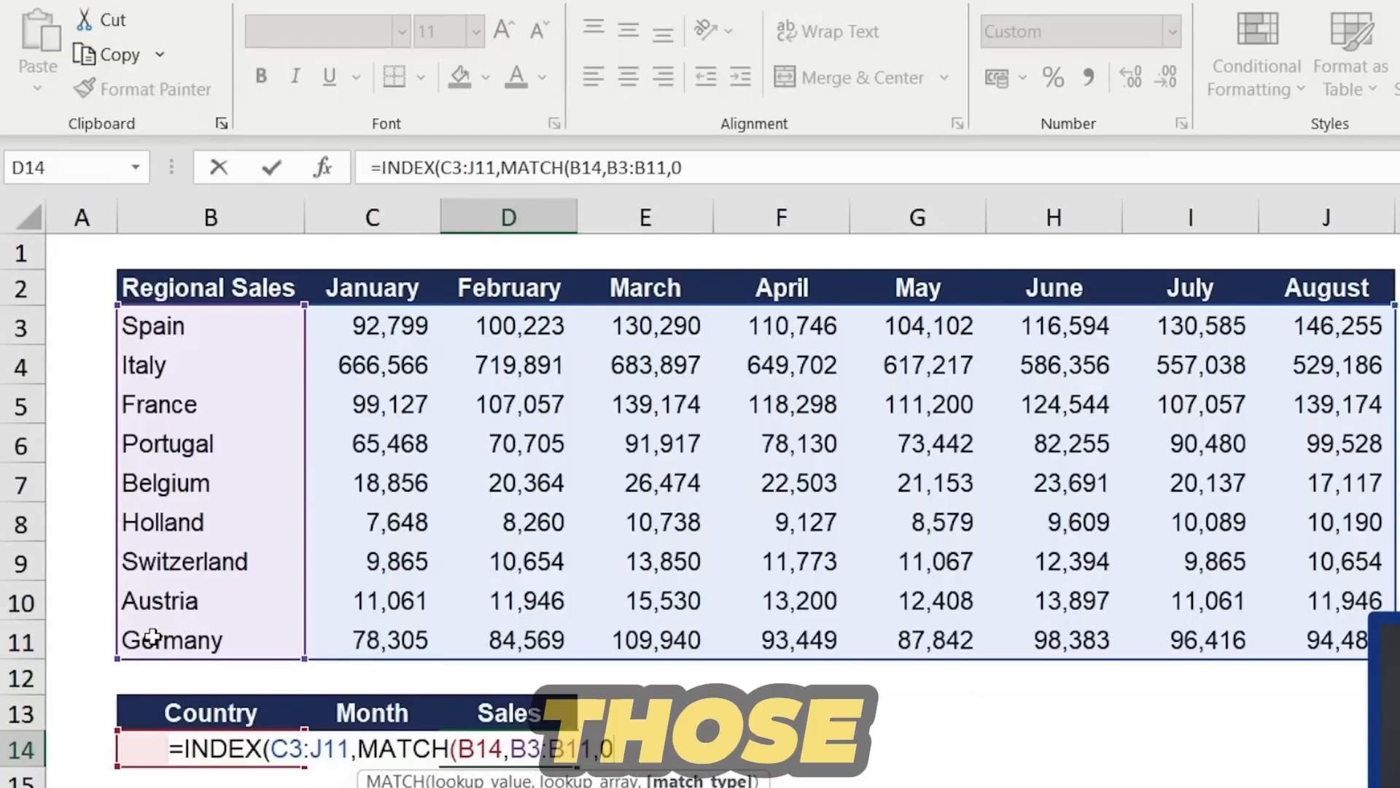
text(),)
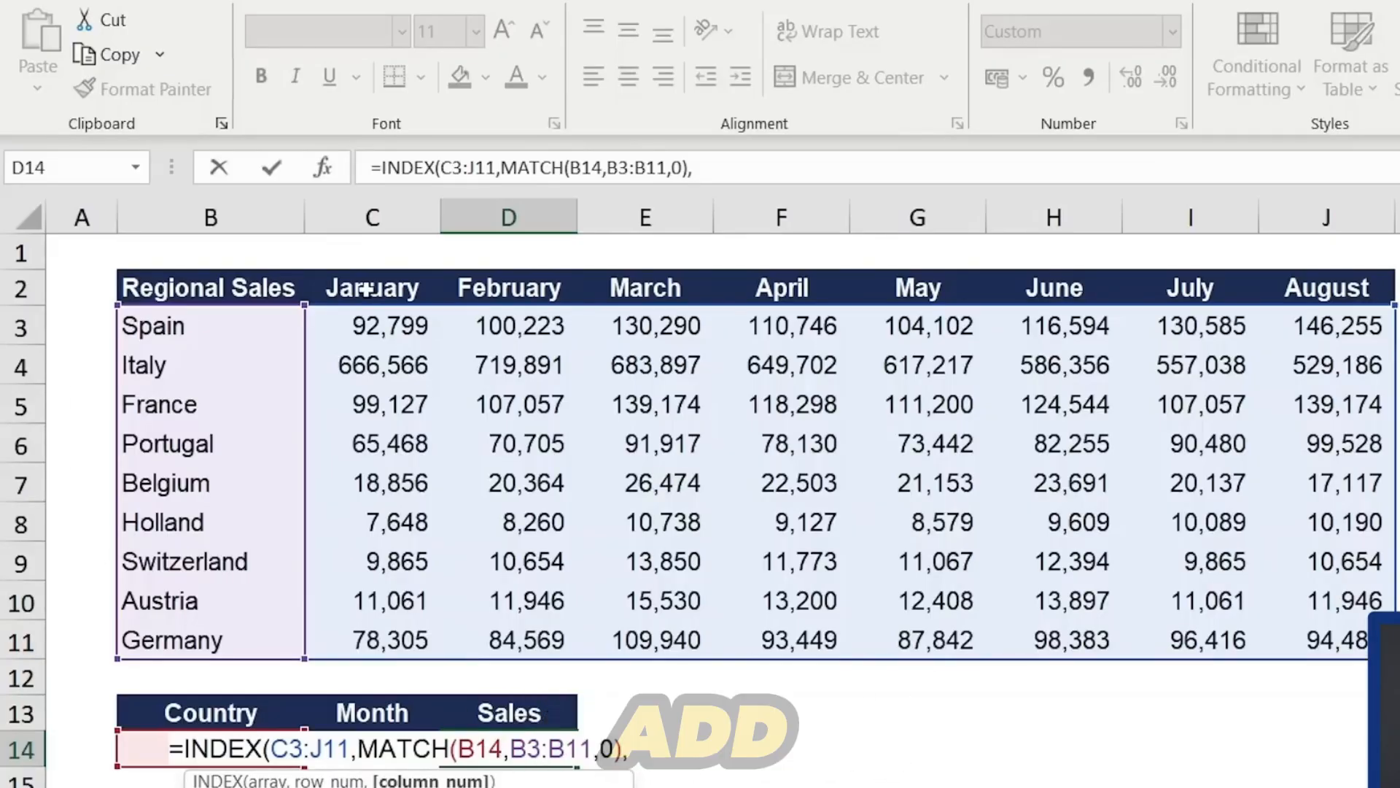
text(ma)
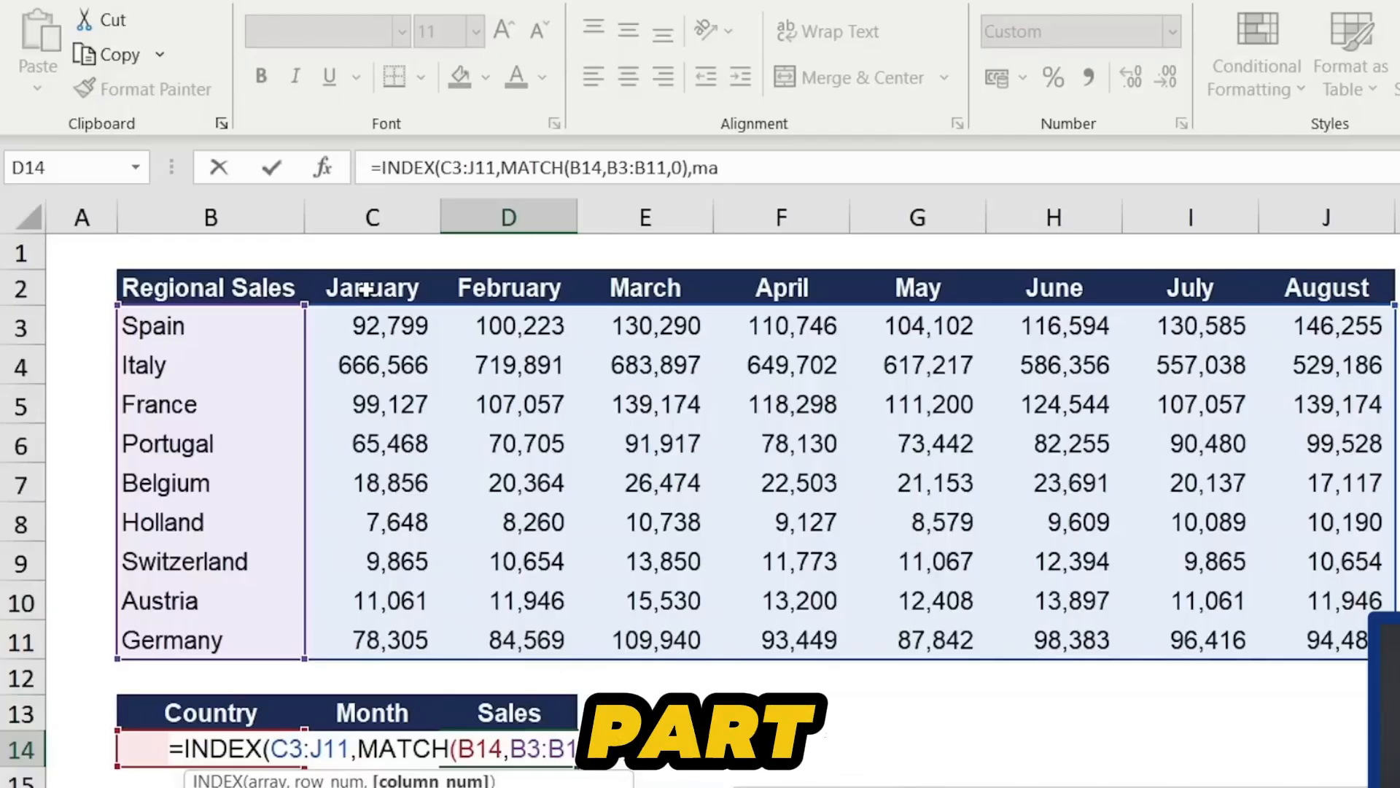
- Finish the formula with MATCH(C14,C2:J2,0) as the column number, matching the month against the month headers, and enter it
key(Tab)
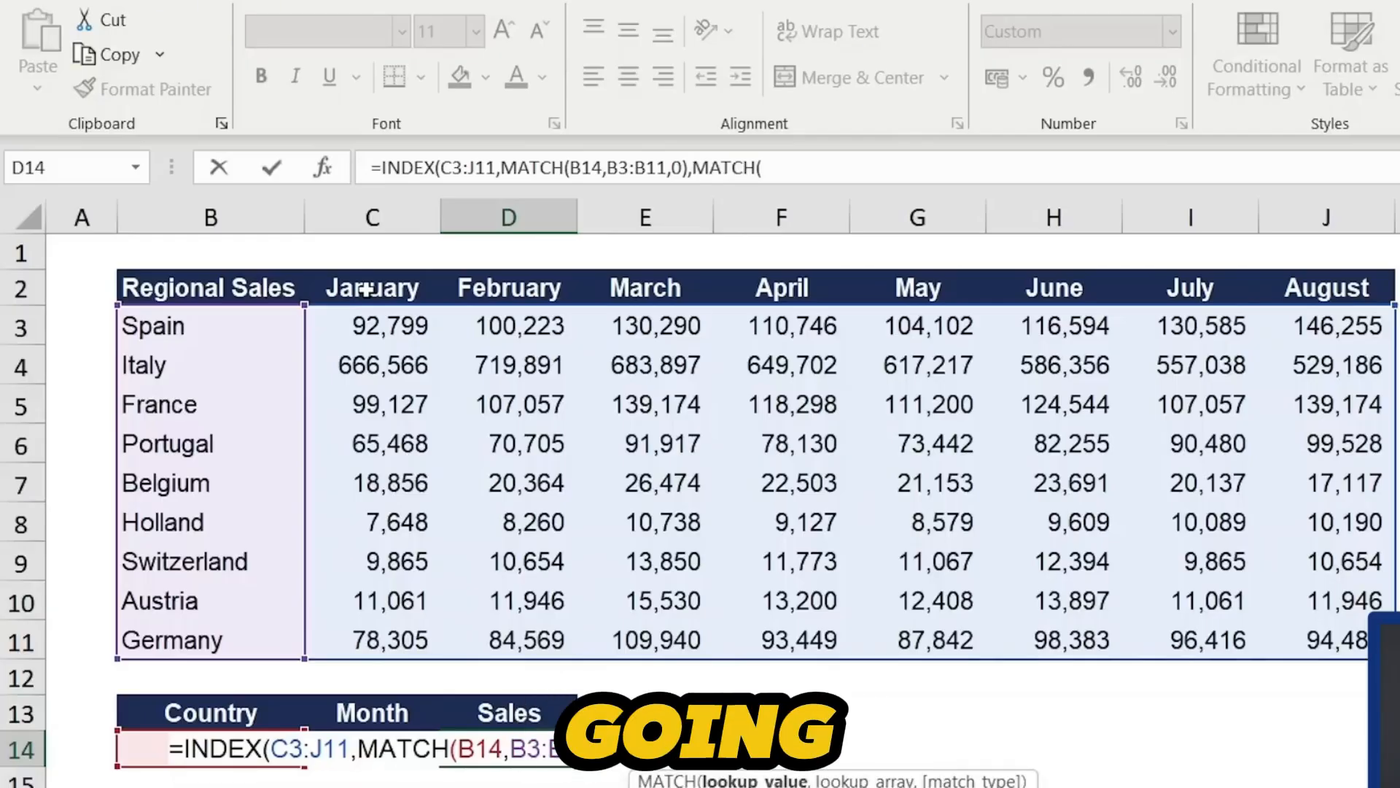
click(410, 729)
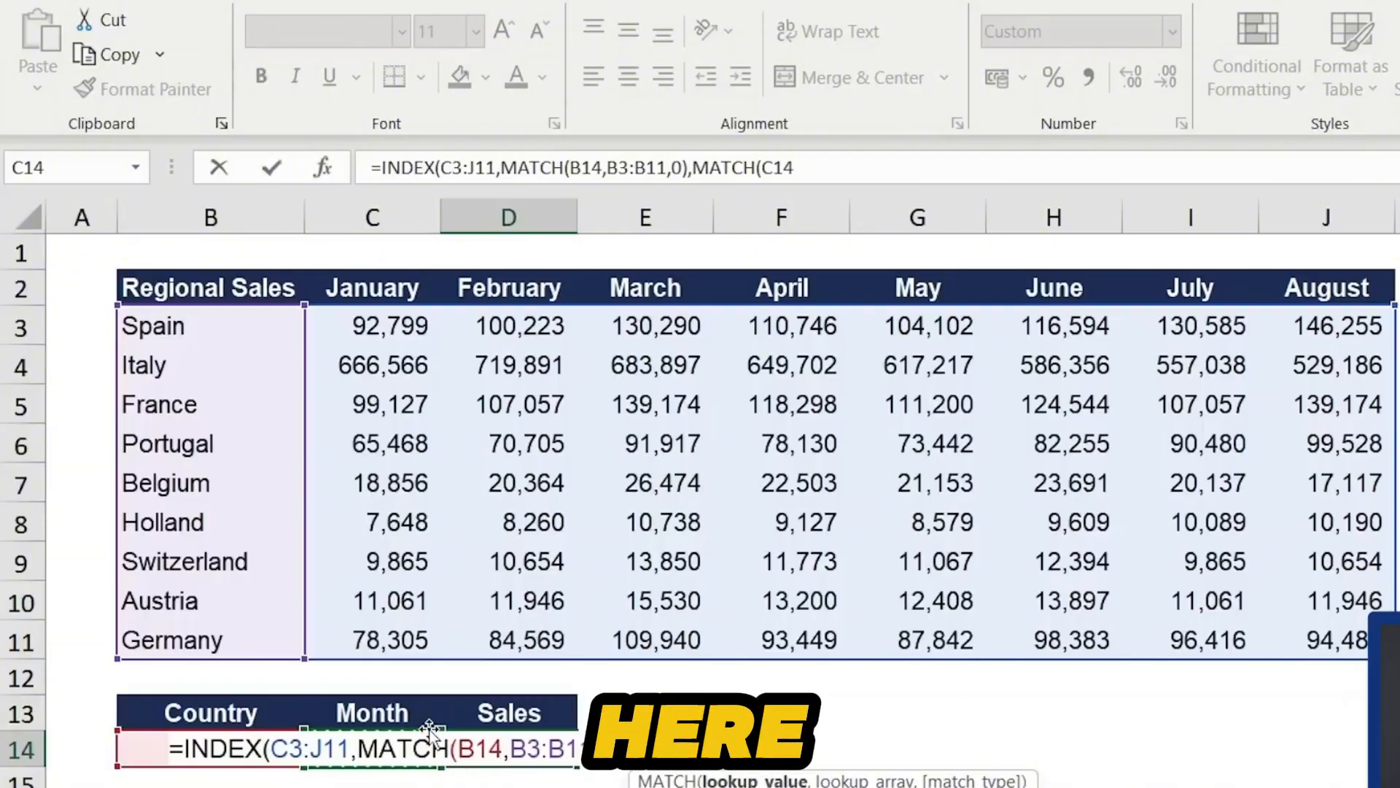
text(,)
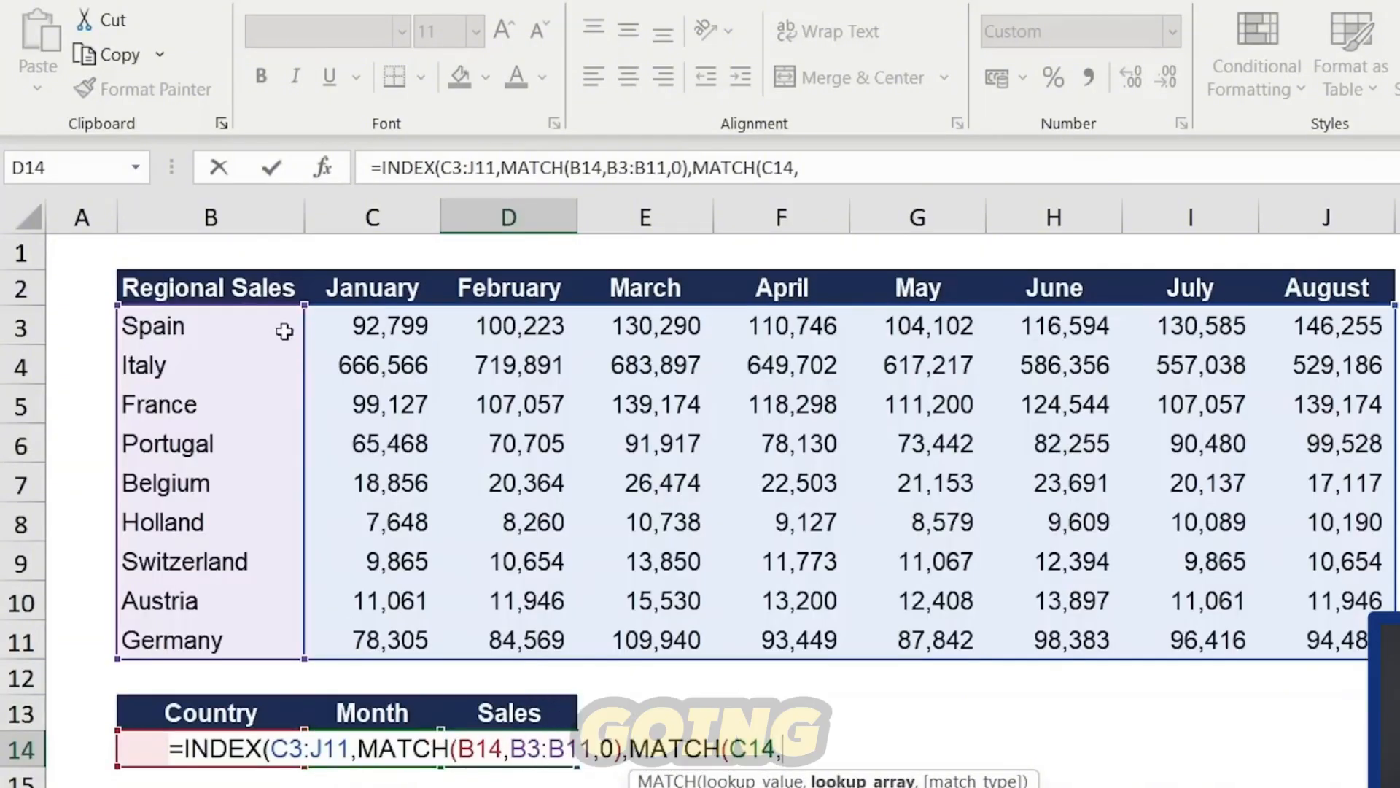
drag(374, 274, 1294, 287)
text(,)
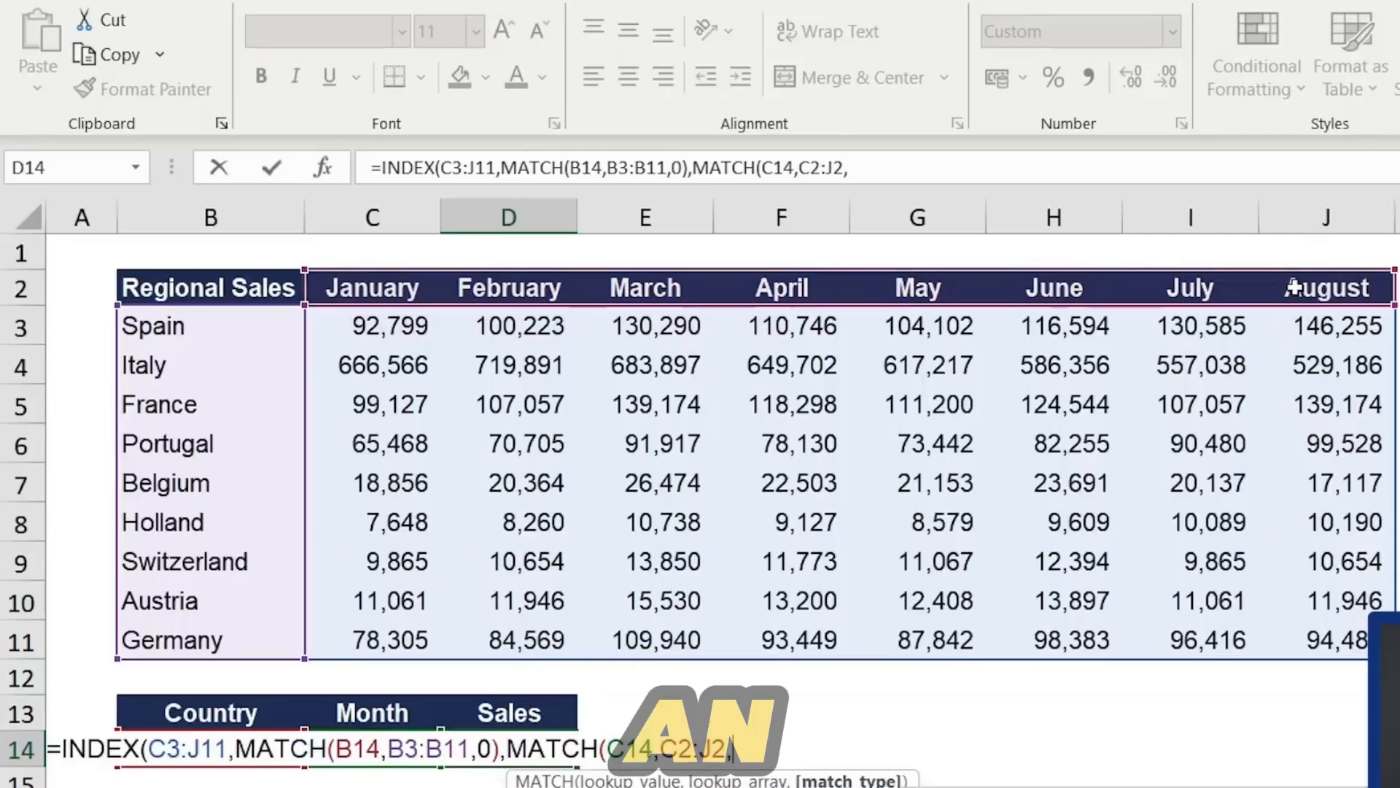
text(0)
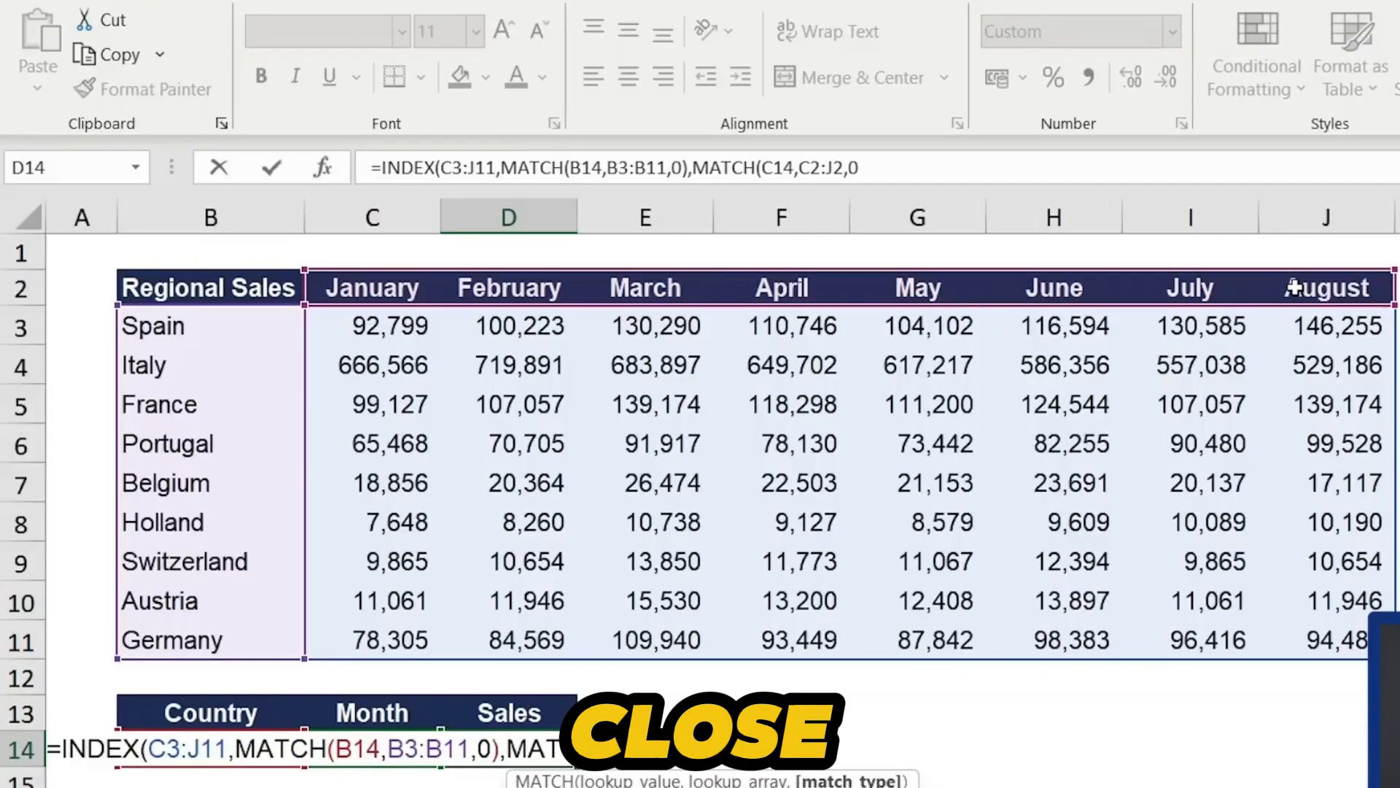
text())
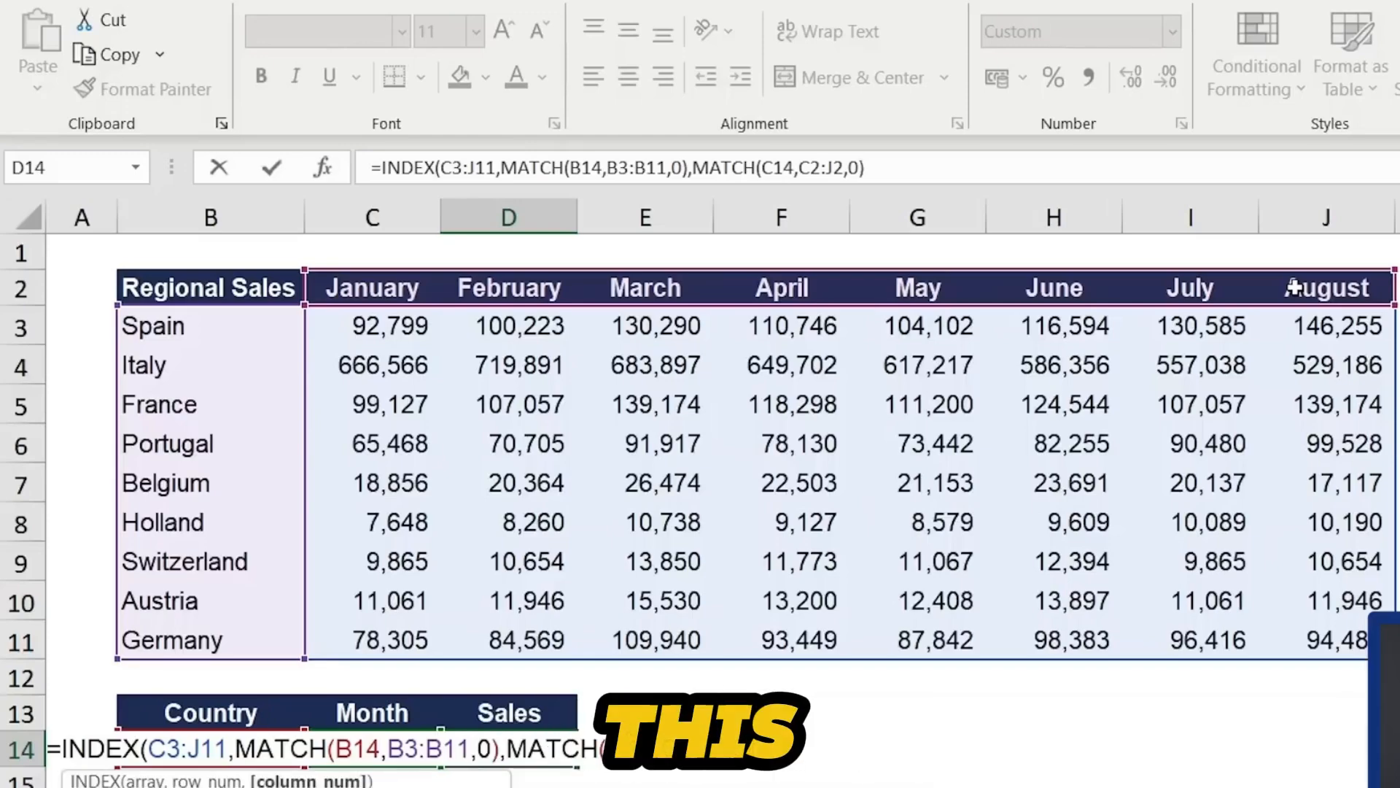
text())
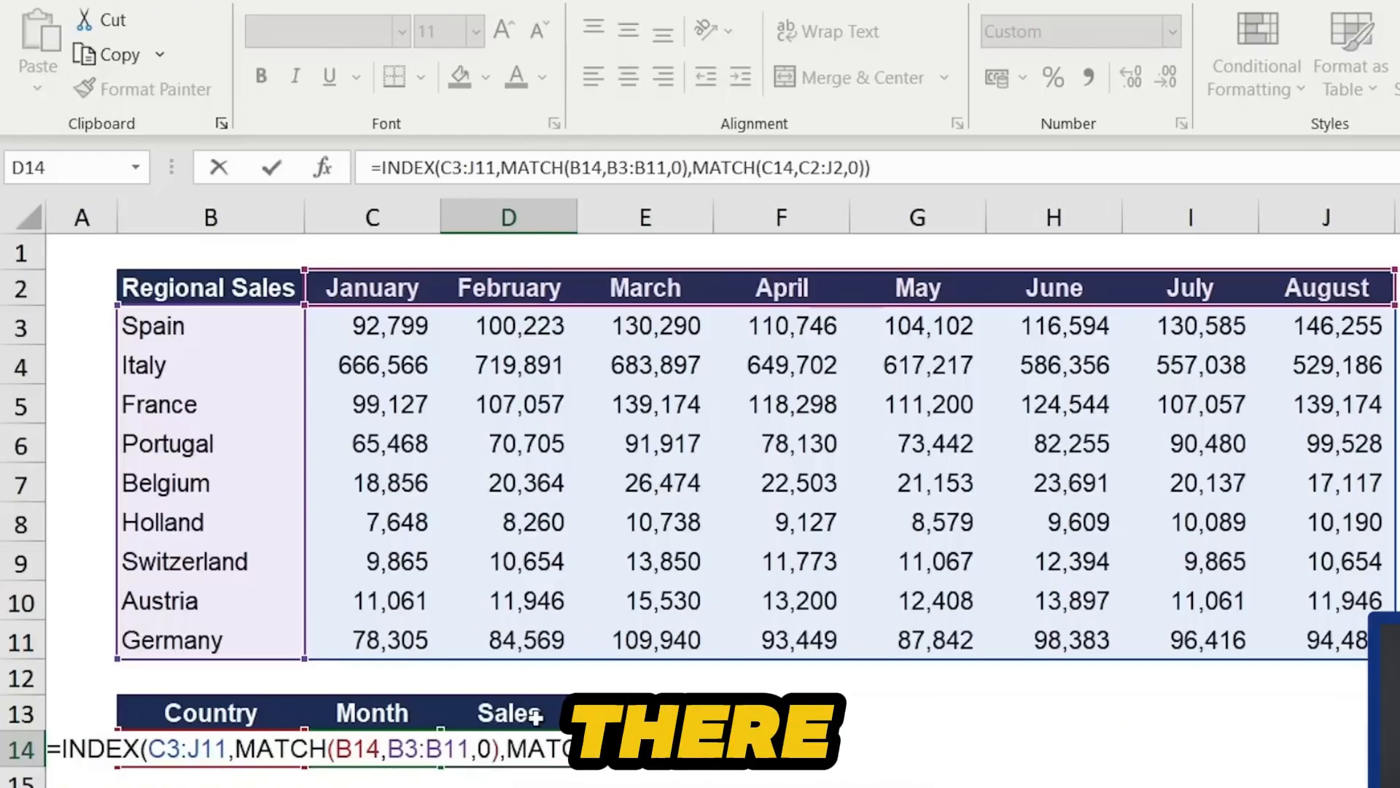
key(Return)
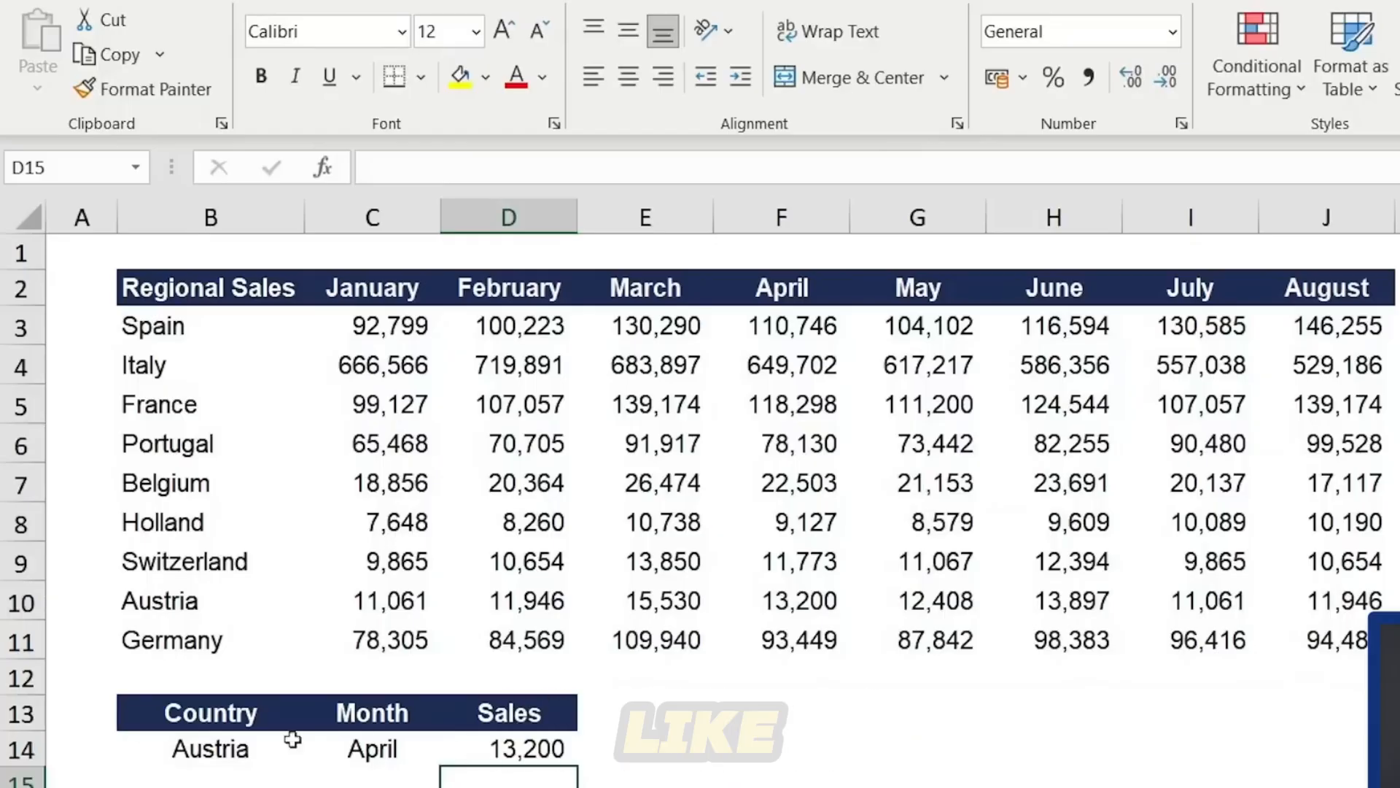
- Locate Austria's April figure in the Regional Sales table to verify the Sales result
key(Up)
key(Left)
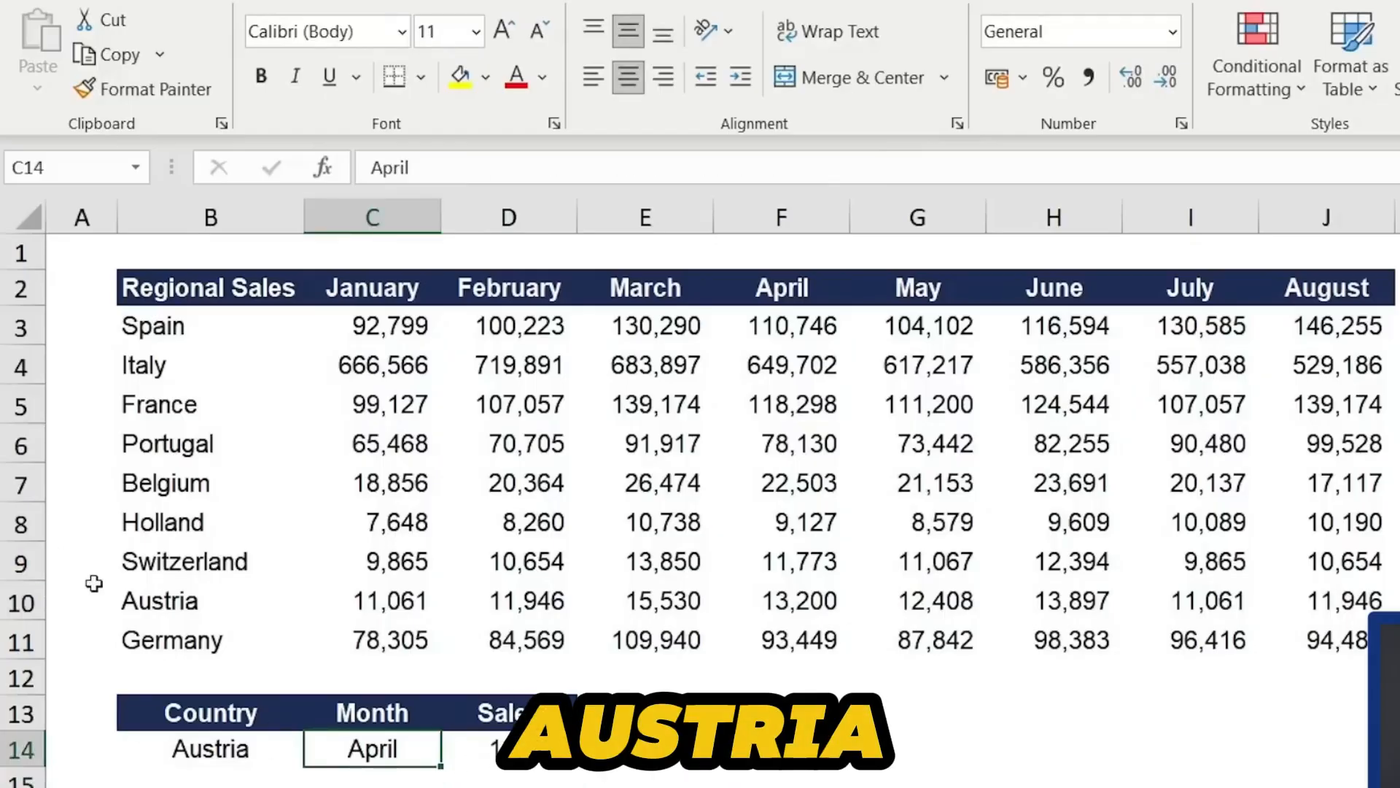
click(134, 607)
key(Right)
key(Right)
key(Right)
key(Right)
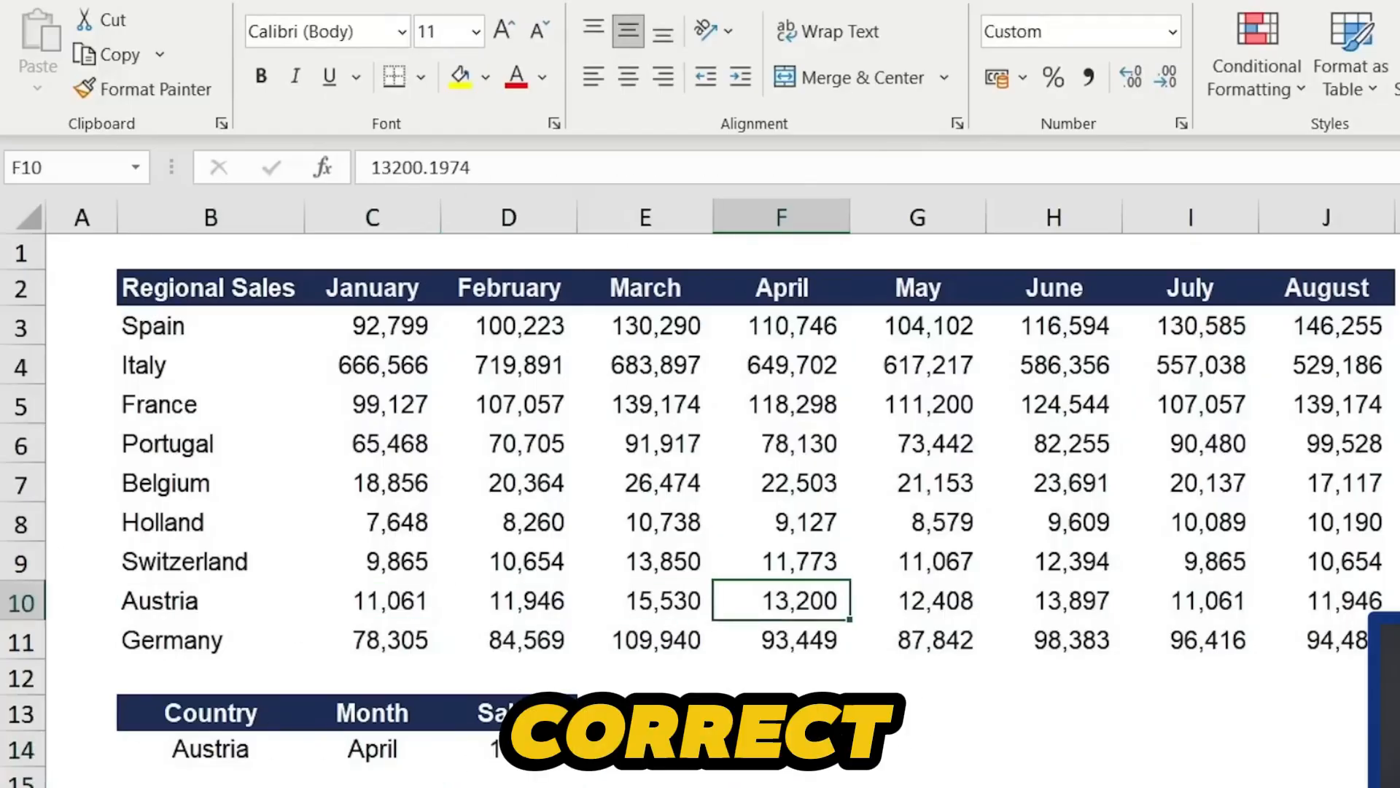
key(Down)
key(Down)
key(Down)
key(Down)
key(Down)
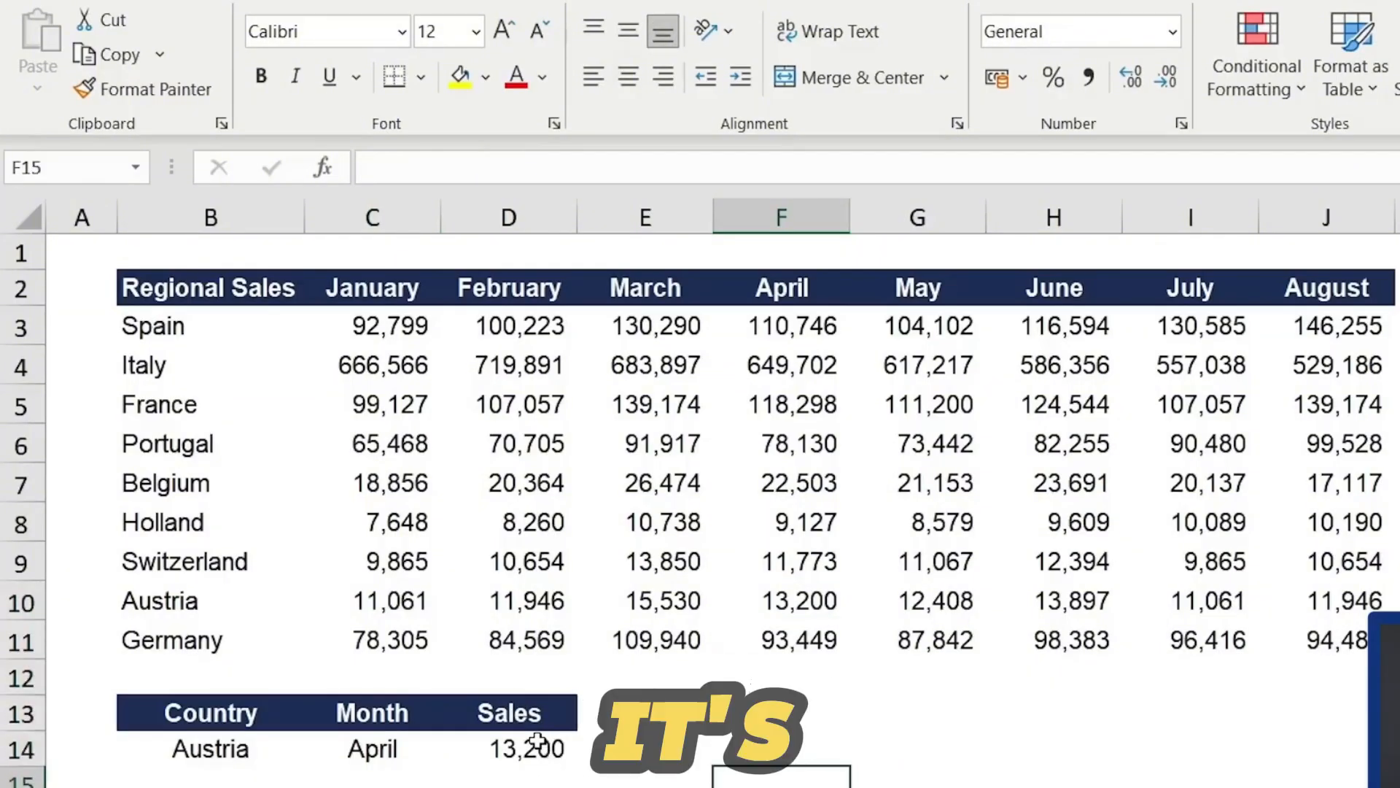
key(Left)
key(Left)
key(Left)
key(Left)
- Change the lookup month to June
key(Up)
key(Right)
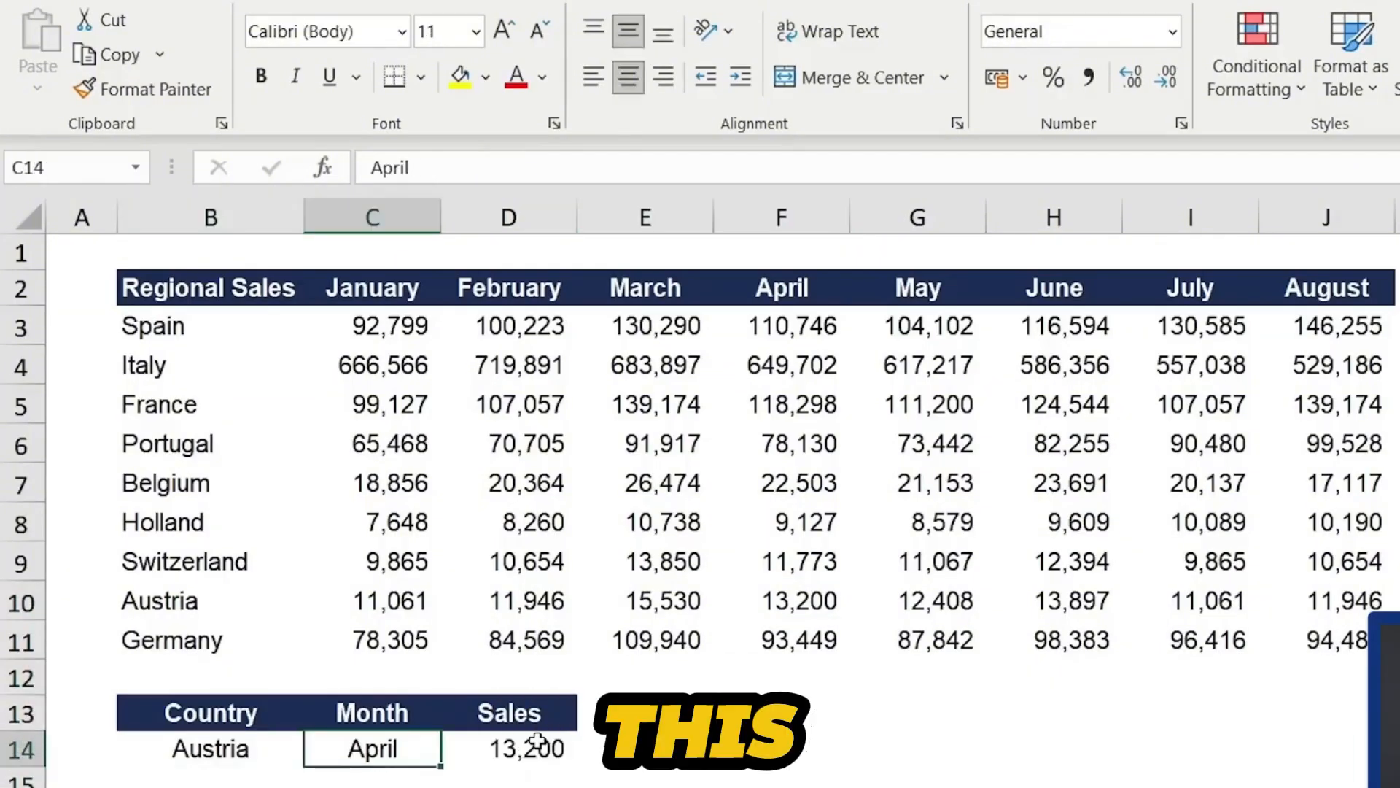
text(June)
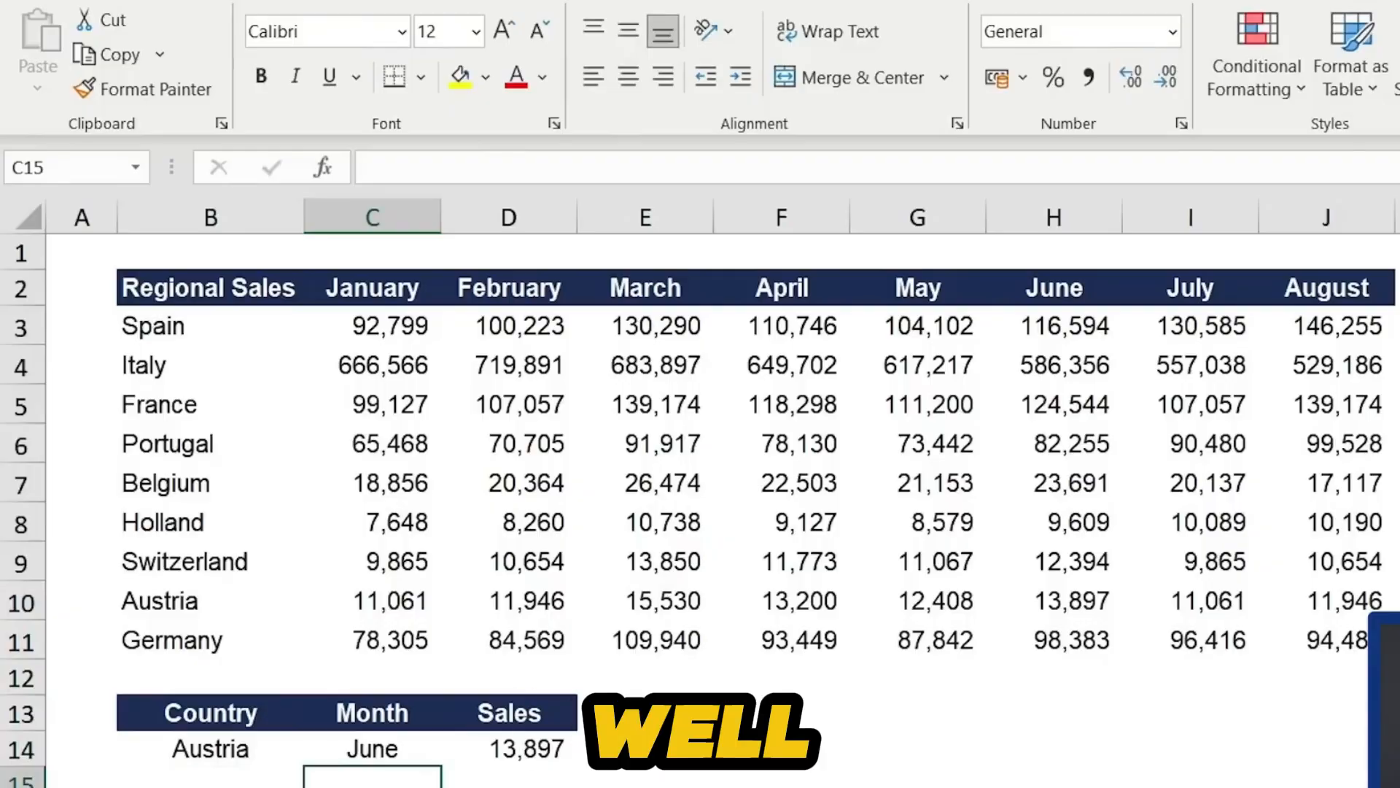